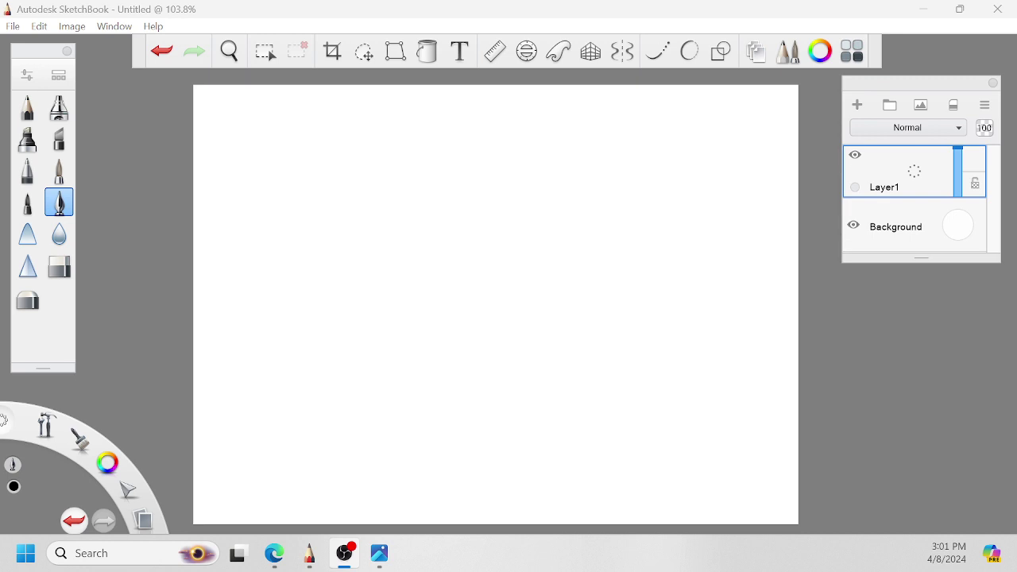
Sketch the head with the Pencil as a tall tilted oval, adding a curved centre line and an eye guideline.
left_click(837, 340)
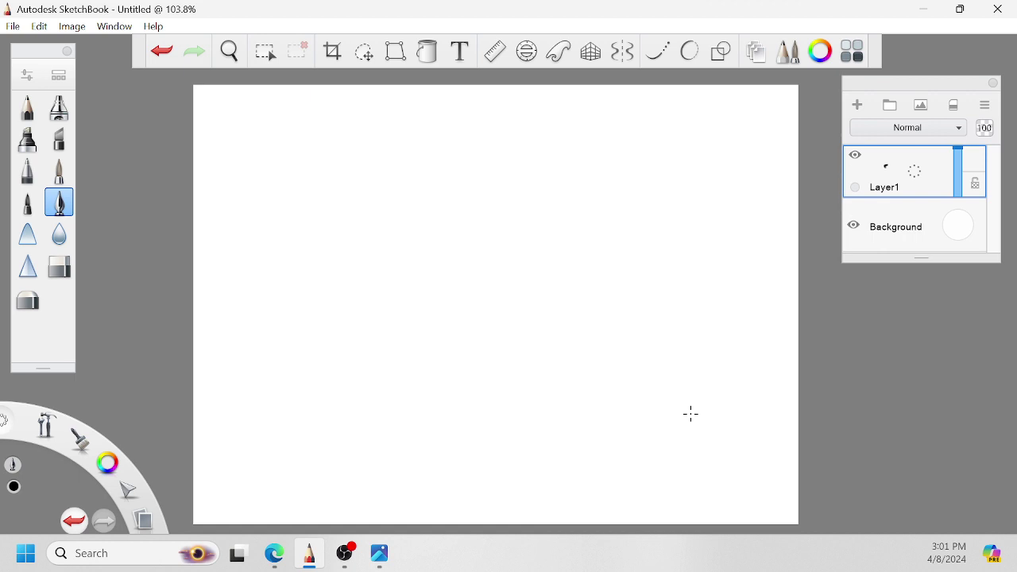
left_click(27, 107)
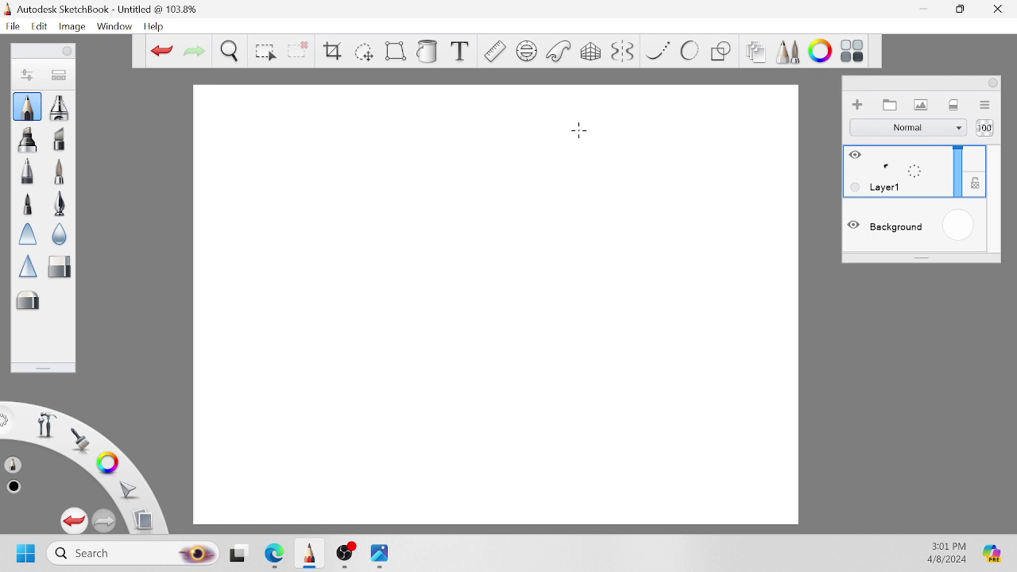
mouse_move(578, 130)
left_mouse_down()
mouse_move(605, 215)
mouse_move(604, 266)
mouse_move(598, 205)
left_mouse_up()
mouse_move(567, 128)
left_mouse_down()
mouse_move(585, 155)
mouse_move(547, 116)
mouse_move(520, 131)
mouse_move(472, 227)
mouse_move(479, 186)
mouse_move(475, 244)
mouse_move(614, 129)
mouse_move(636, 159)
mouse_move(663, 270)
left_mouse_up()
mouse_move(544, 214)
left_mouse_down()
mouse_move(596, 206)
mouse_move(540, 199)
mouse_move(563, 220)
mouse_move(596, 337)
left_mouse_up()
mouse_move(471, 274)
left_mouse_down()
mouse_move(472, 215)
mouse_move(482, 318)
left_mouse_up()
mouse_move(478, 270)
left_mouse_down()
mouse_move(523, 366)
mouse_move(569, 410)
mouse_move(626, 415)
mouse_move(653, 365)
left_mouse_up()
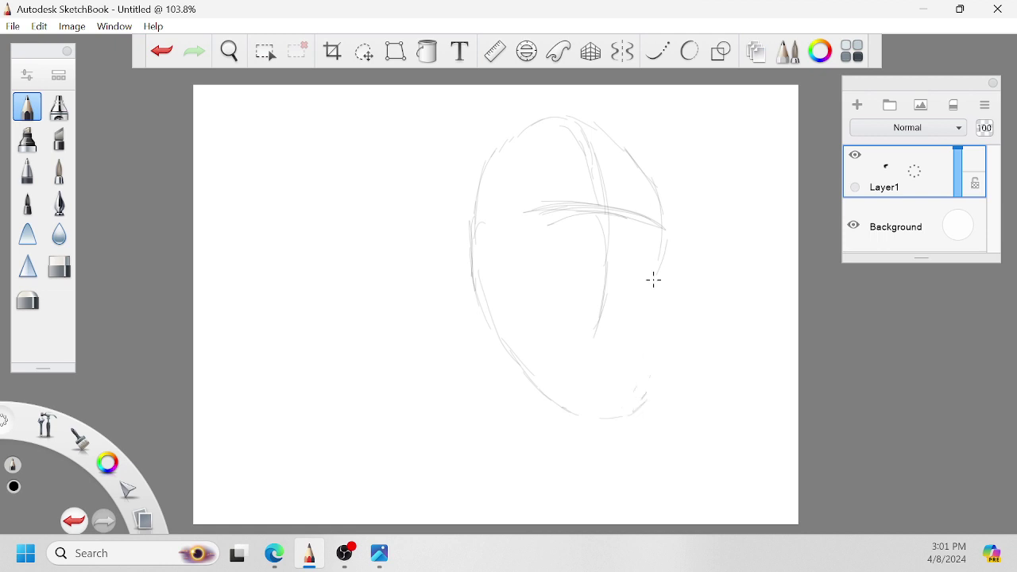
Sketch the far-side cheek and jaw contour and rough in the angry brow ridges above the eye line.
left_click_drag(652, 291, 612, 409)
left_click_drag(653, 316, 611, 409)
left_click_drag(652, 275, 631, 360)
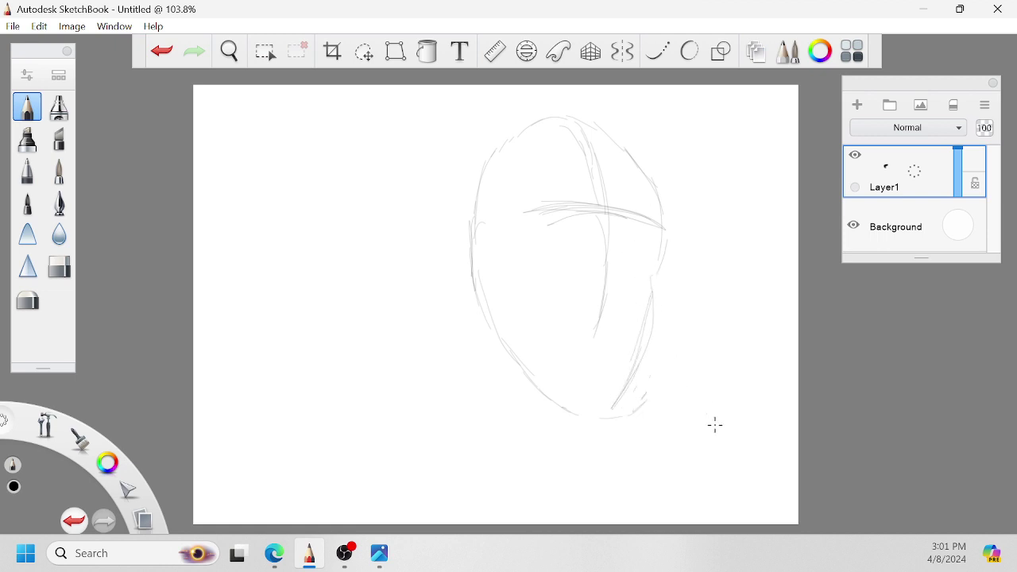
left_click_drag(661, 209, 657, 294)
left_click_drag(672, 227, 652, 306)
mouse_move(625, 150)
left_mouse_down()
mouse_move(673, 202)
mouse_move(679, 224)
left_mouse_up()
mouse_move(571, 173)
left_mouse_down()
mouse_move(529, 167)
mouse_move(552, 175)
mouse_move(534, 166)
mouse_move(508, 185)
mouse_move(514, 172)
mouse_move(508, 196)
mouse_move(517, 172)
mouse_move(512, 180)
mouse_move(580, 176)
mouse_move(571, 175)
mouse_move(602, 201)
mouse_move(660, 182)
mouse_move(691, 213)
mouse_move(679, 243)
left_mouse_up()
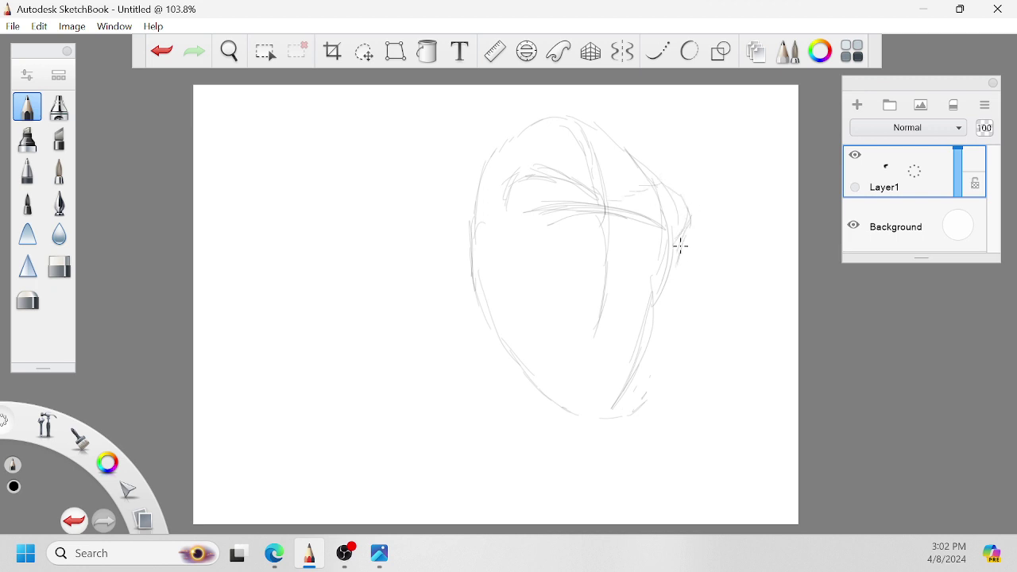
Sketch a broad rounded nose below the eye line and the muzzle folds with an arched upper lip.
mouse_move(675, 187)
left_mouse_down()
mouse_move(666, 254)
mouse_move(588, 231)
mouse_move(604, 258)
mouse_move(635, 249)
mouse_move(632, 265)
mouse_move(607, 235)
mouse_move(588, 254)
mouse_move(638, 254)
mouse_move(635, 230)
mouse_move(579, 234)
mouse_move(583, 259)
mouse_move(564, 316)
left_mouse_up()
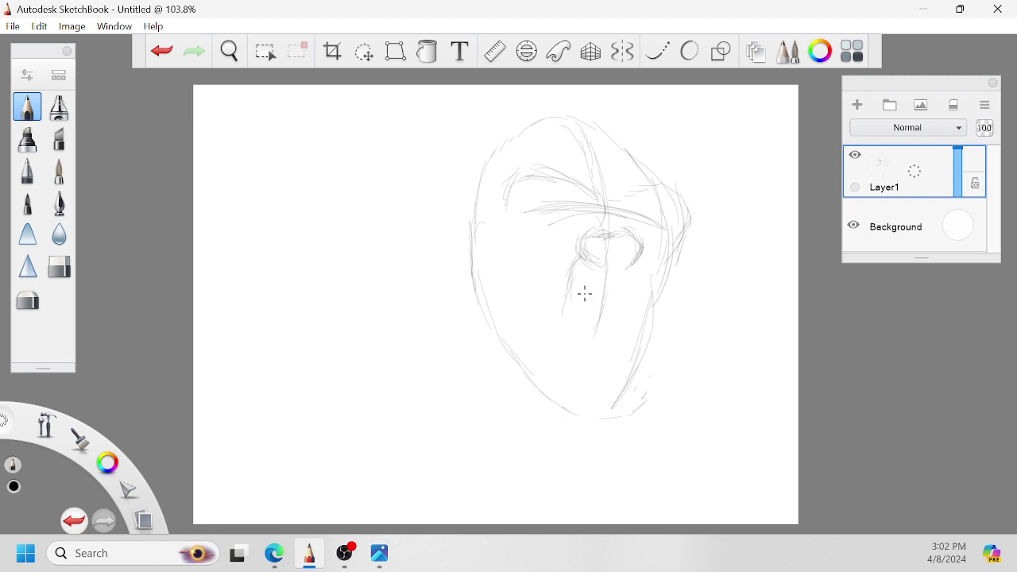
left_click_drag(563, 299, 565, 337)
mouse_move(577, 294)
left_mouse_down()
mouse_move(572, 371)
mouse_move(596, 297)
mouse_move(652, 301)
mouse_move(661, 321)
left_mouse_up()
left_click_drag(664, 278, 650, 298)
left_click_drag(647, 264, 667, 314)
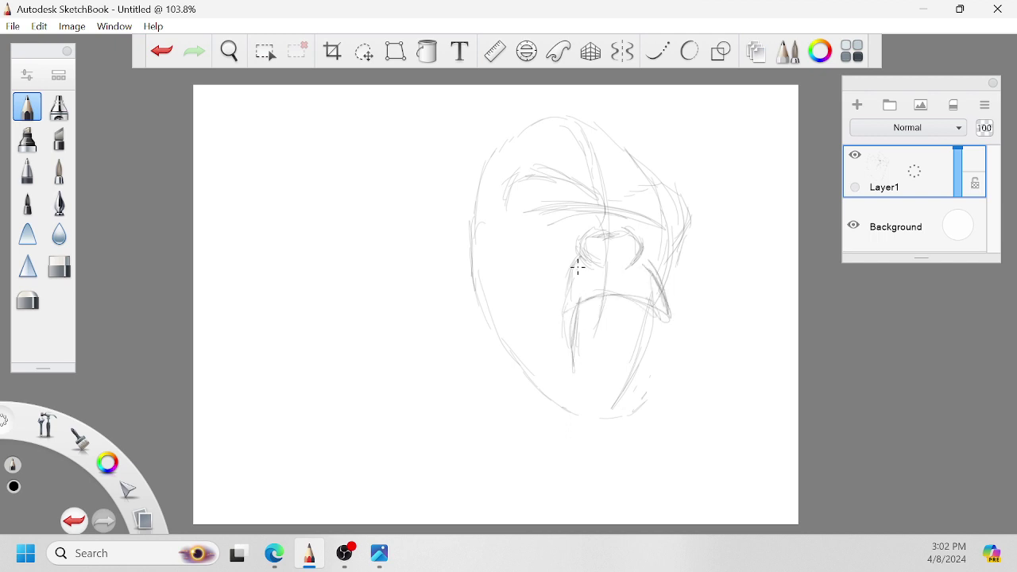
left_click_drag(568, 270, 555, 318)
Draw the long sides of the wide-open mouth and close it with a lower lip and chin below the head oval.
key("space")
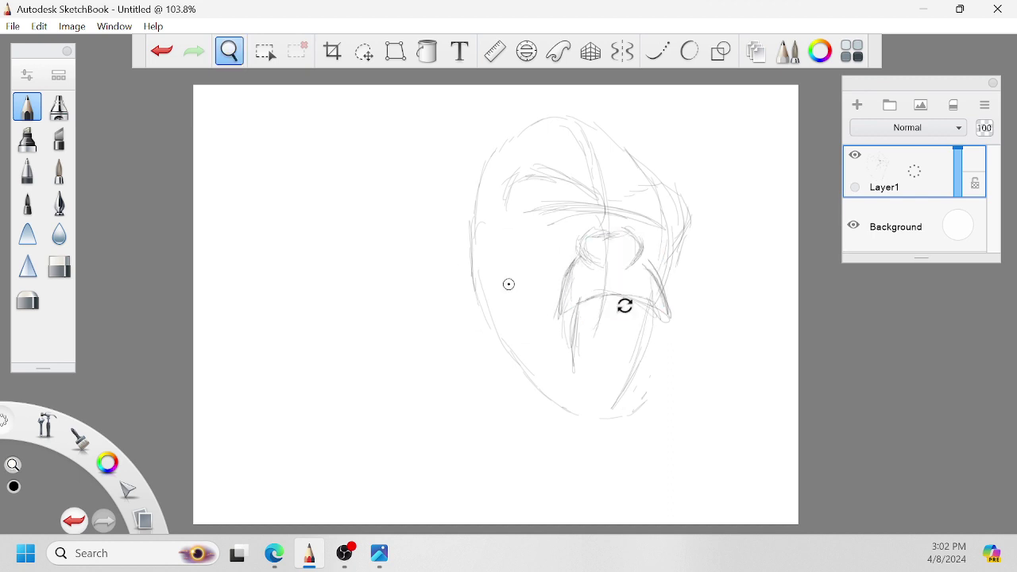
left_click_drag(624, 305, 651, 300)
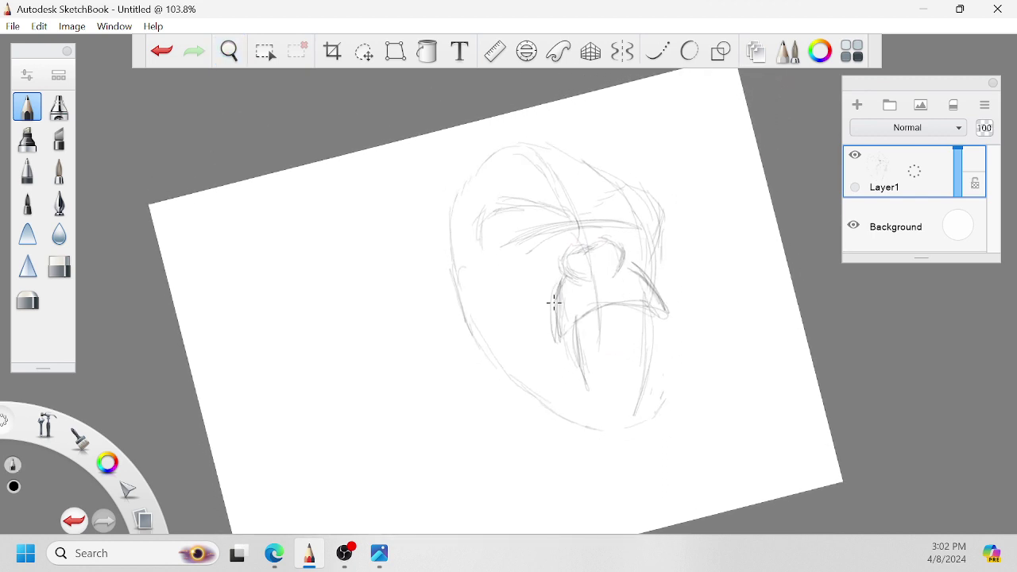
mouse_move(560, 291)
left_mouse_down()
mouse_move(556, 349)
mouse_move(582, 399)
left_mouse_up()
left_click_drag(576, 332, 592, 403)
left_click_drag(663, 310, 657, 390)
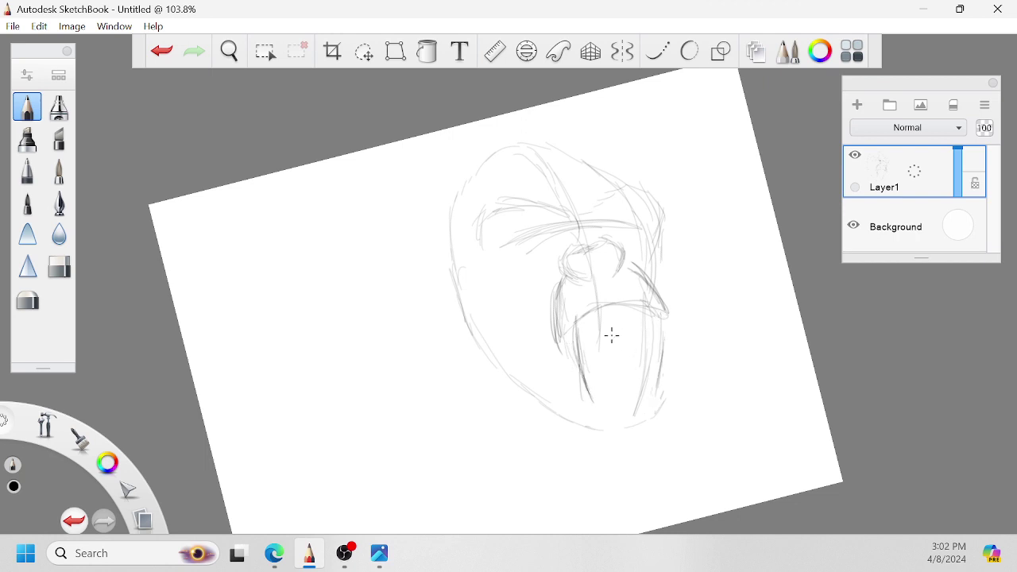
mouse_move(562, 343)
left_mouse_down()
mouse_move(590, 407)
mouse_move(572, 388)
mouse_move(579, 409)
left_mouse_up()
mouse_move(572, 371)
left_mouse_down()
mouse_move(586, 417)
mouse_move(639, 451)
left_mouse_up()
mouse_move(667, 402)
left_mouse_down()
mouse_move(657, 437)
mouse_move(637, 452)
mouse_move(656, 457)
left_mouse_up()
left_click_drag(575, 438, 642, 463)
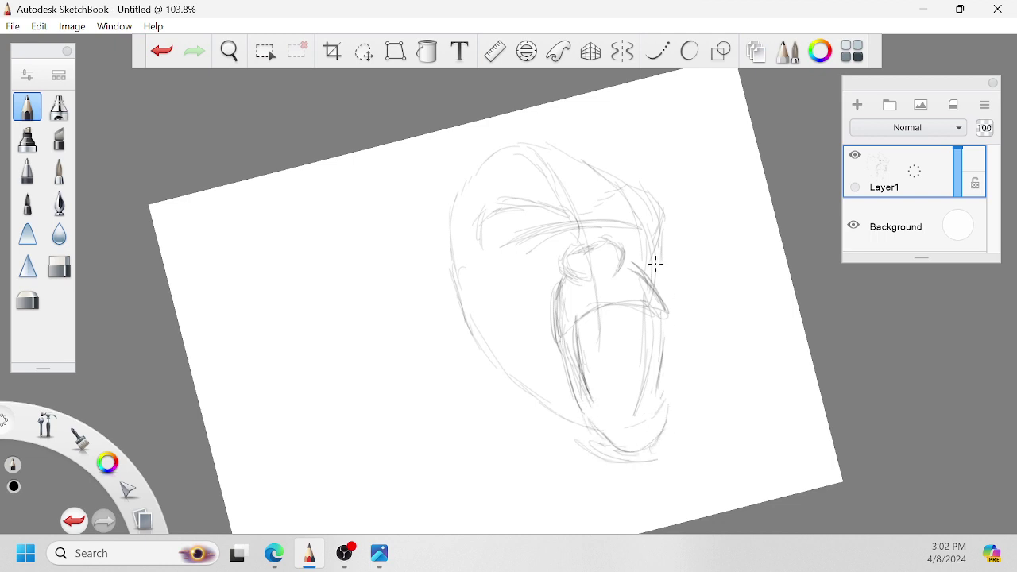
Sketch the eyes along the guideline and strengthen the brow ridges above them.
mouse_move(656, 264)
left_mouse_down()
mouse_move(662, 237)
mouse_move(668, 259)
mouse_move(670, 234)
mouse_move(664, 306)
mouse_move(680, 259)
left_mouse_up()
key("space")
mouse_move(577, 233)
left_mouse_down()
mouse_move(619, 229)
mouse_move(517, 214)
mouse_move(483, 226)
mouse_move(546, 233)
mouse_move(543, 244)
mouse_move(486, 254)
mouse_move(549, 247)
left_mouse_up()
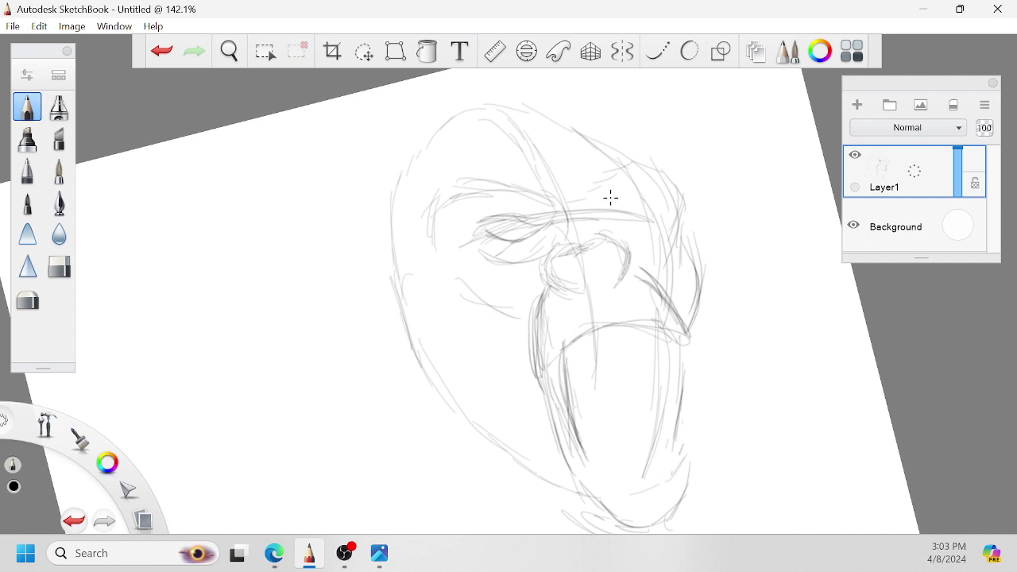
mouse_move(610, 197)
left_mouse_down()
mouse_move(650, 198)
mouse_move(633, 203)
mouse_move(655, 223)
mouse_move(668, 214)
mouse_move(633, 208)
mouse_move(682, 198)
left_mouse_up()
mouse_move(669, 164)
left_mouse_down()
mouse_move(686, 212)
mouse_move(687, 198)
left_mouse_up()
left_click_drag(515, 184, 469, 187)
mouse_move(513, 190)
left_mouse_down()
mouse_move(540, 203)
mouse_move(446, 193)
left_mouse_up()
left_click_drag(432, 205, 426, 246)
Darken the inner fold of the far eye and draw the two nostrils inside the nose.
key("space")
mouse_move(594, 226)
left_mouse_down()
mouse_move(612, 276)
mouse_move(592, 267)
left_mouse_up()
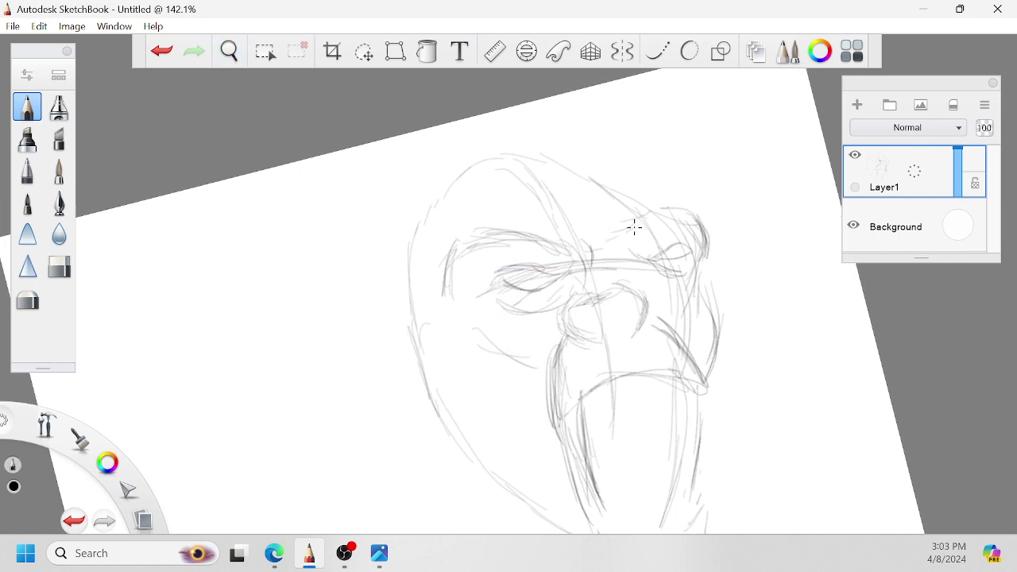
mouse_move(632, 229)
left_mouse_down()
mouse_move(613, 248)
mouse_move(608, 237)
mouse_move(626, 263)
left_mouse_up()
mouse_move(589, 294)
left_mouse_down()
mouse_move(616, 282)
mouse_move(580, 326)
mouse_move(588, 316)
mouse_move(608, 320)
mouse_move(620, 304)
mouse_move(618, 321)
mouse_move(629, 321)
mouse_move(625, 312)
mouse_move(583, 324)
mouse_move(618, 338)
mouse_move(582, 344)
left_mouse_up()
key("space")
left_click_drag(704, 386, 701, 298)
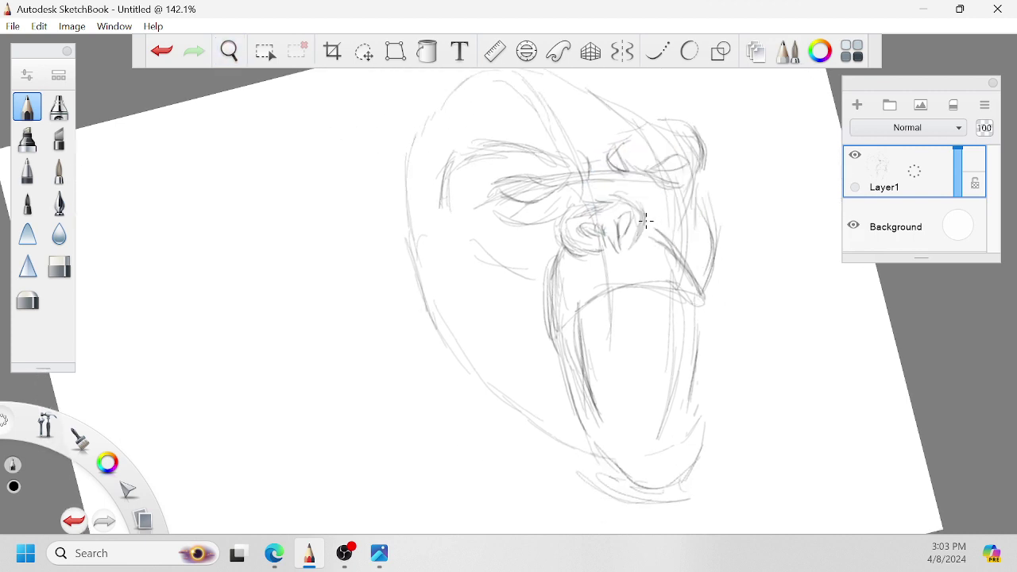
Reinforce the far edge of the muzzle and the inner outline of the open mouth.
left_click_drag(650, 223, 683, 299)
left_click_drag(586, 328, 594, 306)
mouse_move(704, 292)
left_mouse_down()
mouse_move(697, 405)
mouse_move(668, 366)
left_mouse_up()
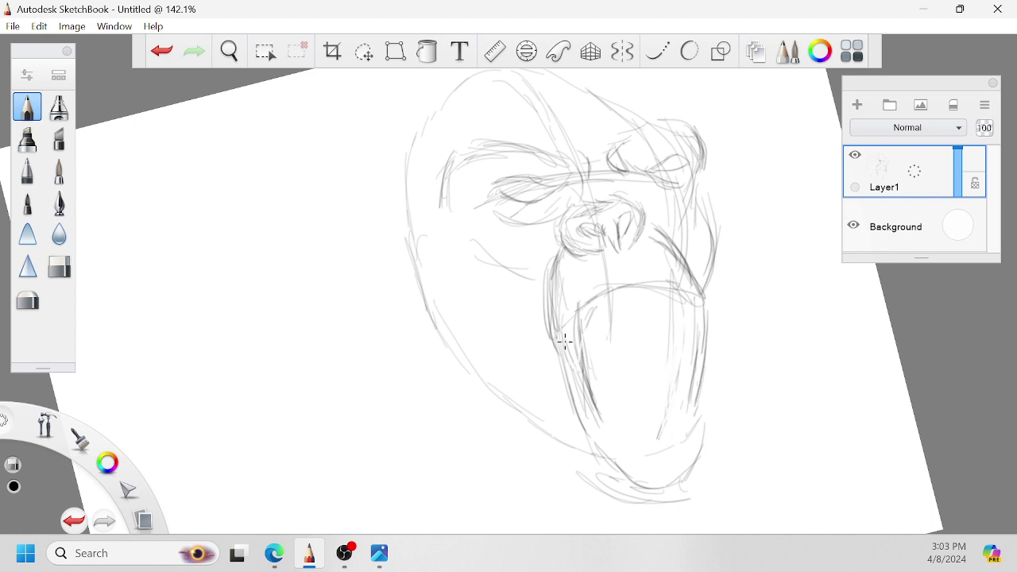
Draw the upper fangs and rough lower teeth inside the mouth, and add a jagged fur contour beside the far cheek.
mouse_move(598, 313)
left_mouse_down()
mouse_move(595, 336)
mouse_move(610, 354)
mouse_move(589, 338)
mouse_move(627, 304)
mouse_move(636, 240)
mouse_move(642, 289)
mouse_move(603, 314)
mouse_move(675, 263)
mouse_move(692, 293)
mouse_move(674, 229)
mouse_move(684, 262)
mouse_move(692, 246)
mouse_move(677, 237)
mouse_move(716, 321)
left_mouse_up()
key("space")
mouse_move(575, 348)
left_mouse_down()
mouse_move(628, 394)
mouse_move(676, 405)
left_mouse_up()
key("space")
mouse_move(730, 334)
left_mouse_down()
mouse_move(740, 372)
mouse_move(741, 331)
mouse_move(749, 352)
mouse_move(665, 408)
mouse_move(691, 410)
mouse_move(734, 373)
mouse_move(694, 408)
mouse_move(632, 376)
mouse_move(667, 399)
left_mouse_up()
mouse_move(713, 351)
left_mouse_down()
mouse_move(729, 338)
mouse_move(723, 358)
mouse_move(713, 295)
left_mouse_up()
mouse_move(693, 240)
left_mouse_down()
mouse_move(678, 204)
mouse_move(735, 252)
mouse_move(752, 329)
left_mouse_up()
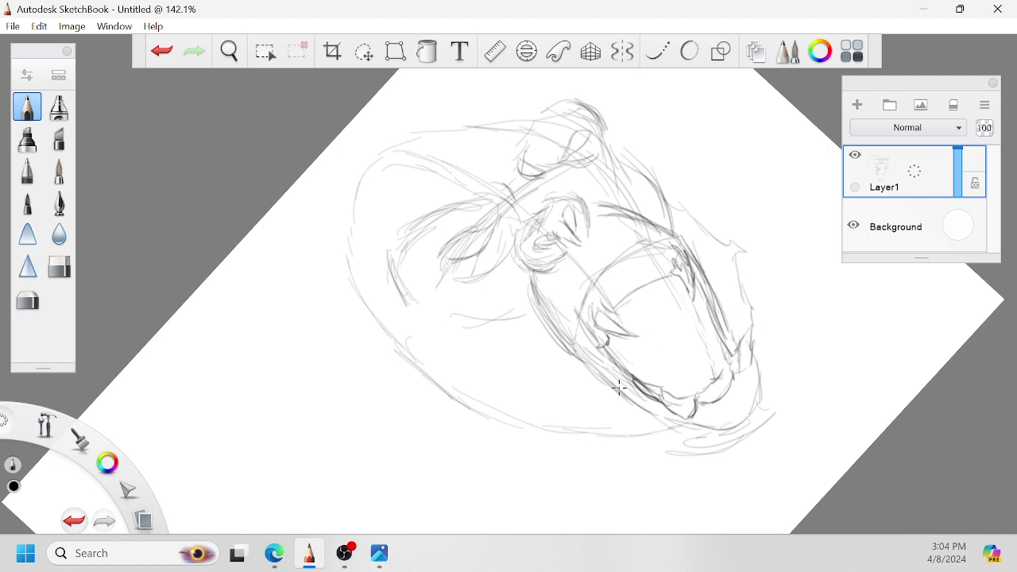
Outline the top and back of the head outside the oval and sketch the ear behind it.
key("space")
left_click_drag(618, 322, 614, 319)
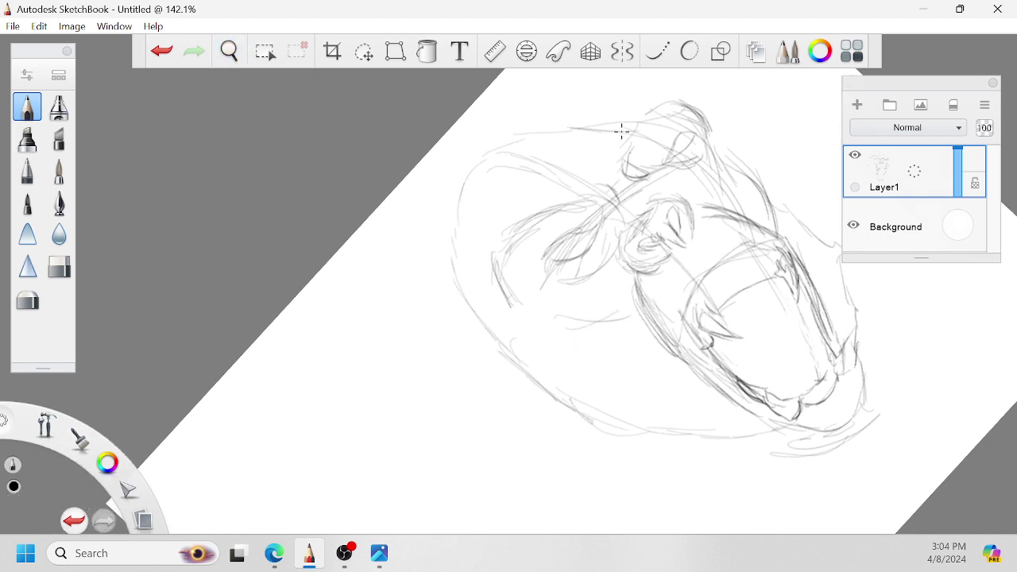
mouse_move(633, 123)
left_mouse_down()
mouse_move(507, 146)
mouse_move(528, 133)
mouse_move(467, 175)
mouse_move(454, 248)
mouse_move(459, 322)
left_mouse_up()
mouse_move(518, 144)
left_mouse_down()
mouse_move(450, 190)
mouse_move(442, 397)
left_mouse_up()
left_click_drag(440, 328, 468, 404)
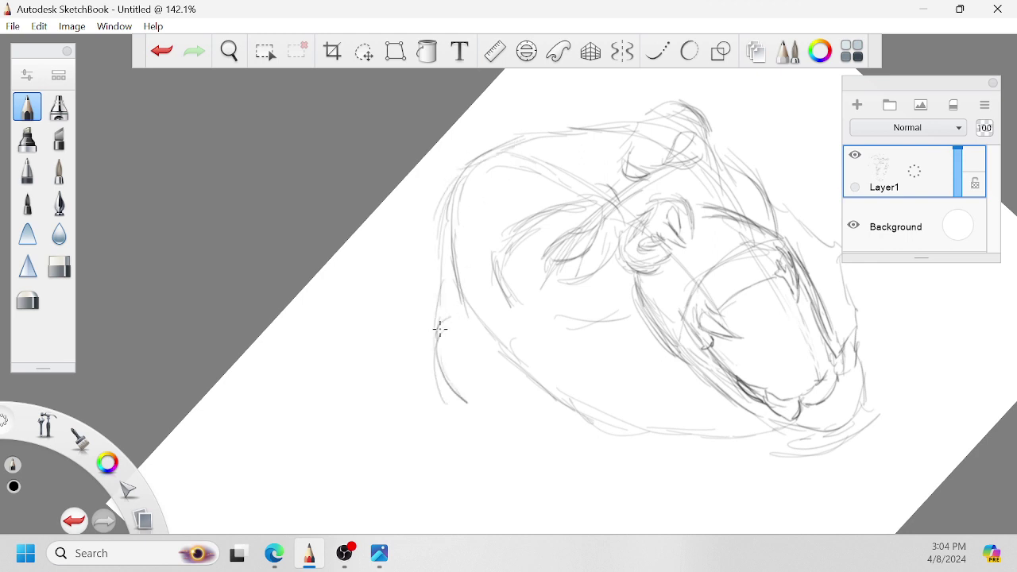
left_click_drag(436, 352, 485, 412)
Sketch a loose outer jaw and neck contour running from below the ear to under the chin.
key("space")
left_click_drag(517, 317, 537, 262)
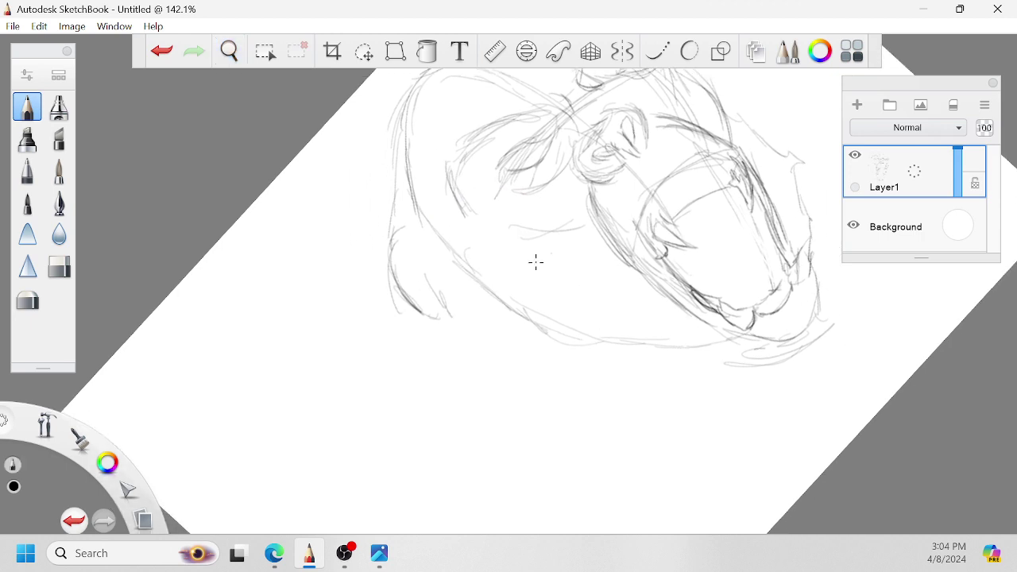
mouse_move(459, 315)
left_mouse_down()
mouse_move(492, 360)
mouse_move(549, 403)
mouse_move(656, 430)
mouse_move(707, 426)
left_mouse_up()
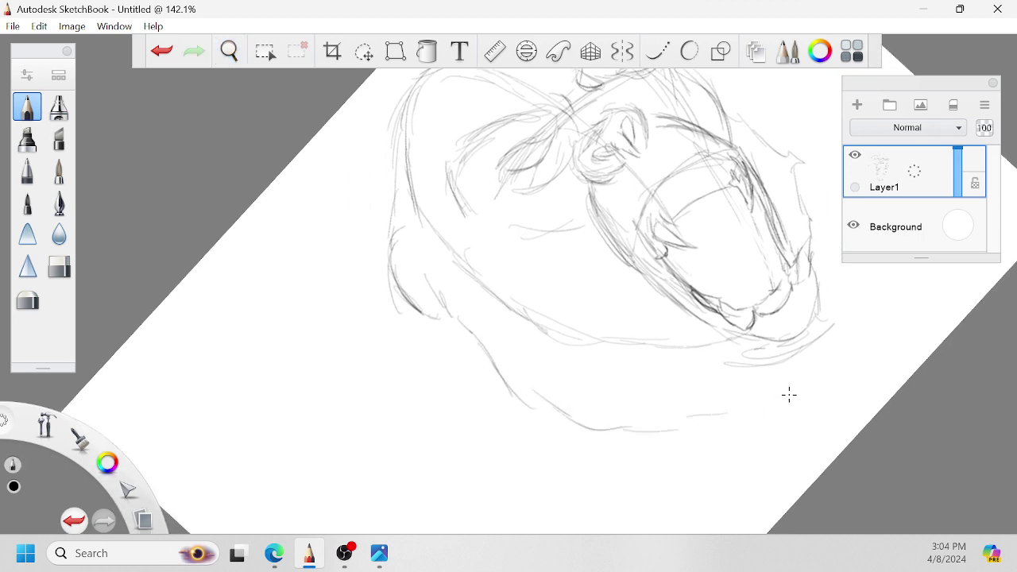
Thicken the chin and lower lip with curved strokes and extend the outer jaw line beneath them.
key("space")
left_click_drag(809, 390, 786, 398)
mouse_move(613, 278)
left_mouse_down()
mouse_move(683, 357)
mouse_move(799, 359)
left_mouse_up()
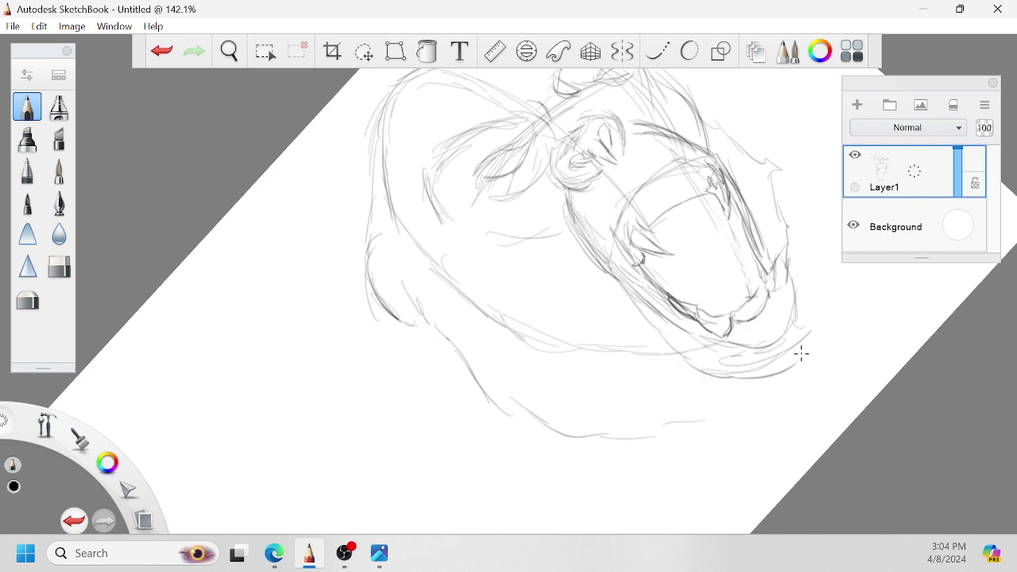
mouse_move(811, 319)
left_mouse_down()
mouse_move(784, 369)
mouse_move(793, 259)
mouse_move(818, 330)
left_mouse_up()
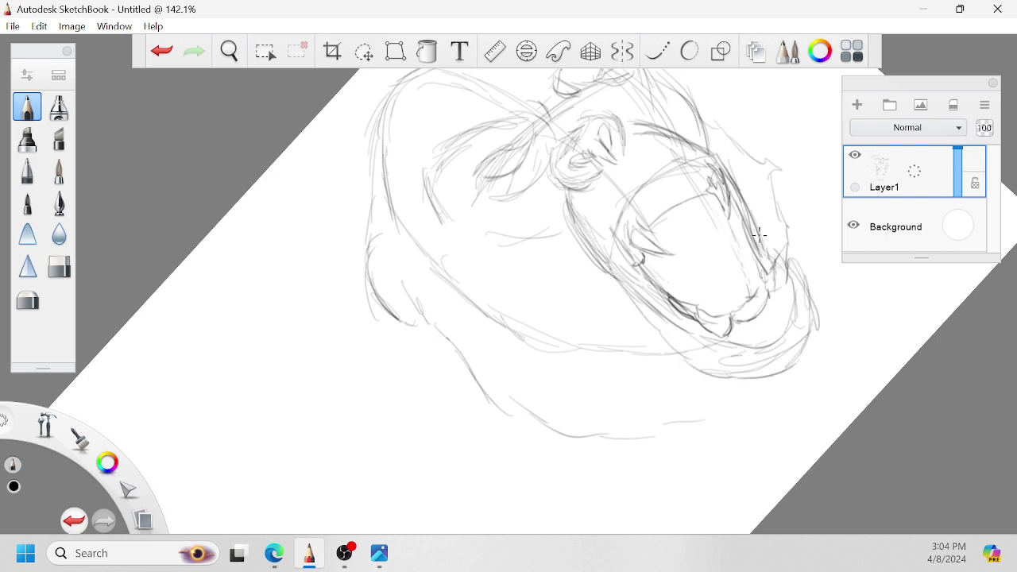
left_click_drag(760, 234, 794, 313)
left_click_drag(690, 412, 750, 384)
Sketch the far shoulder as curved strokes extending outward from the fur contour beside the mouth.
key("space")
left_click_drag(851, 333, 772, 375)
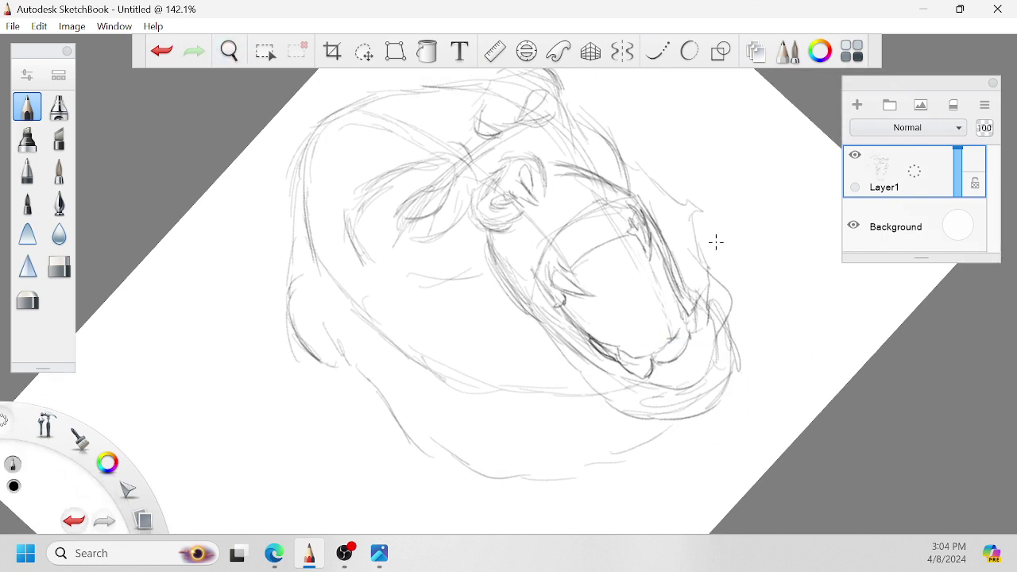
left_click_drag(701, 221, 790, 220)
mouse_move(731, 197)
left_mouse_down()
mouse_move(834, 243)
mouse_move(835, 225)
left_mouse_up()
left_click_drag(746, 191, 840, 234)
left_click_drag(718, 185, 792, 206)
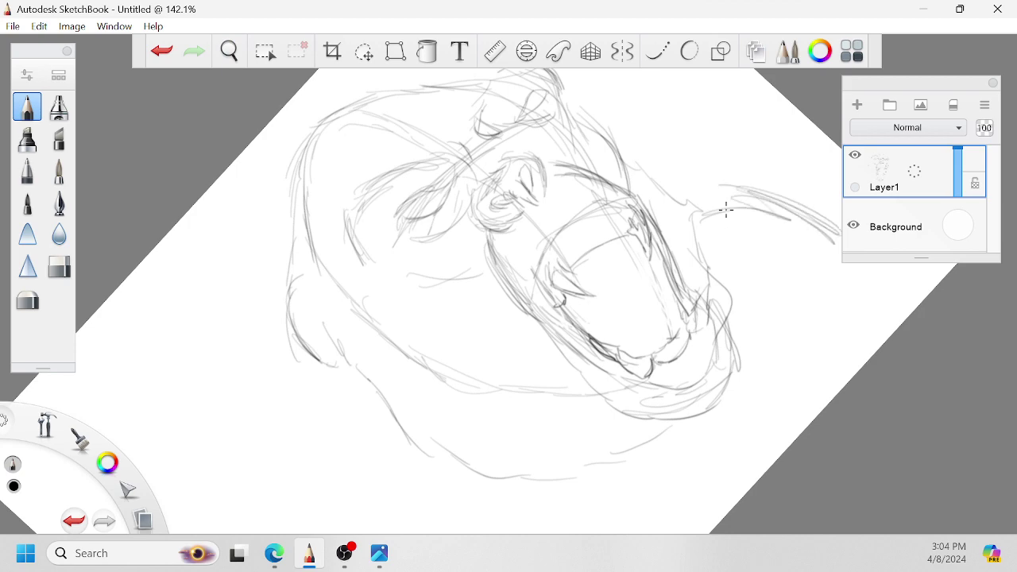
Sketch the near side's neck slope and arm line, and begin the rounded outline of a raised hand beside it.
key("space")
mouse_move(726, 240)
left_mouse_down()
mouse_move(754, 247)
mouse_move(812, 147)
mouse_move(731, 236)
left_mouse_up()
key("space")
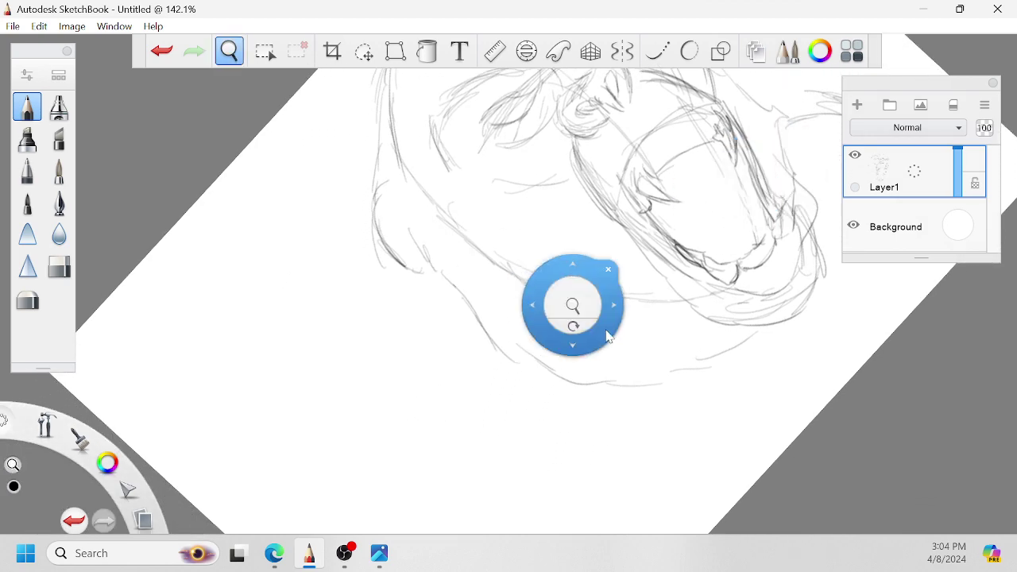
left_click_drag(583, 327, 519, 381)
key("space")
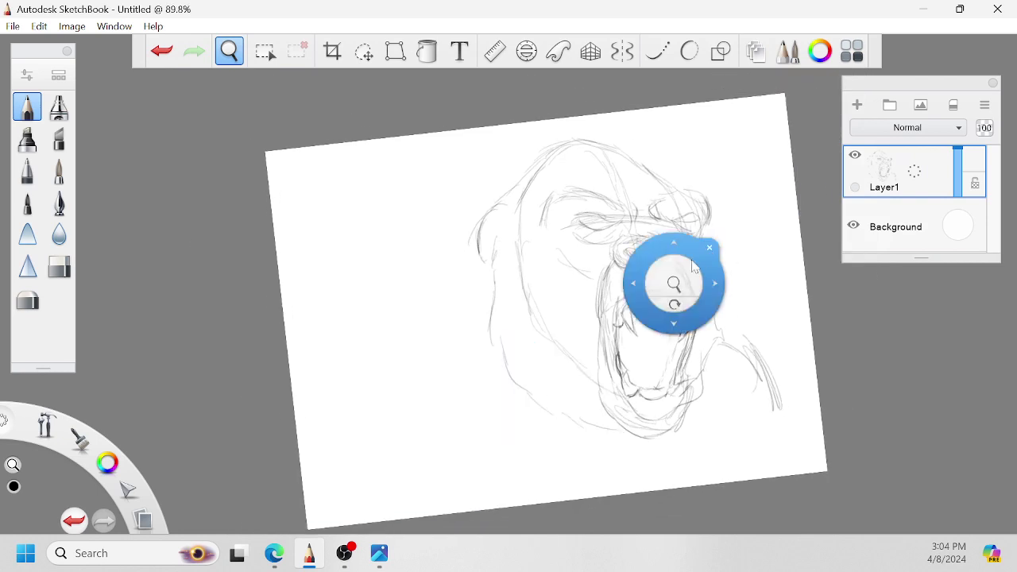
left_click_drag(655, 294, 691, 283)
left_click_drag(685, 360, 765, 304)
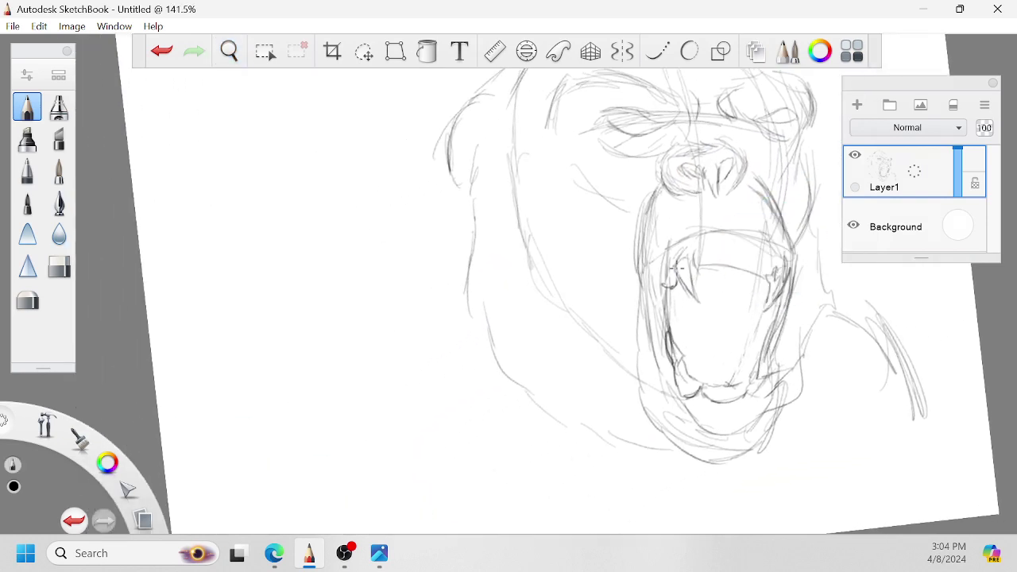
mouse_move(465, 231)
left_mouse_down()
mouse_move(413, 311)
mouse_move(443, 412)
left_mouse_up()
left_click_drag(408, 312, 456, 415)
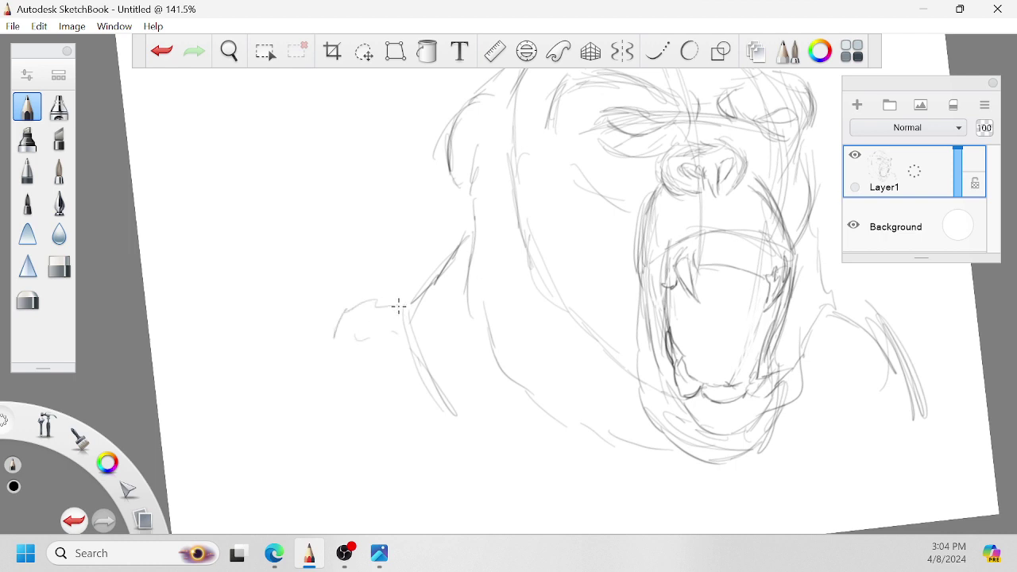
mouse_move(312, 328)
left_mouse_down()
mouse_move(337, 317)
mouse_move(335, 436)
mouse_move(345, 450)
left_mouse_up()
Draw the raised hand's knuckles and fingers, ending them in pointed claws.
key("space")
left_click_drag(419, 449, 464, 353)
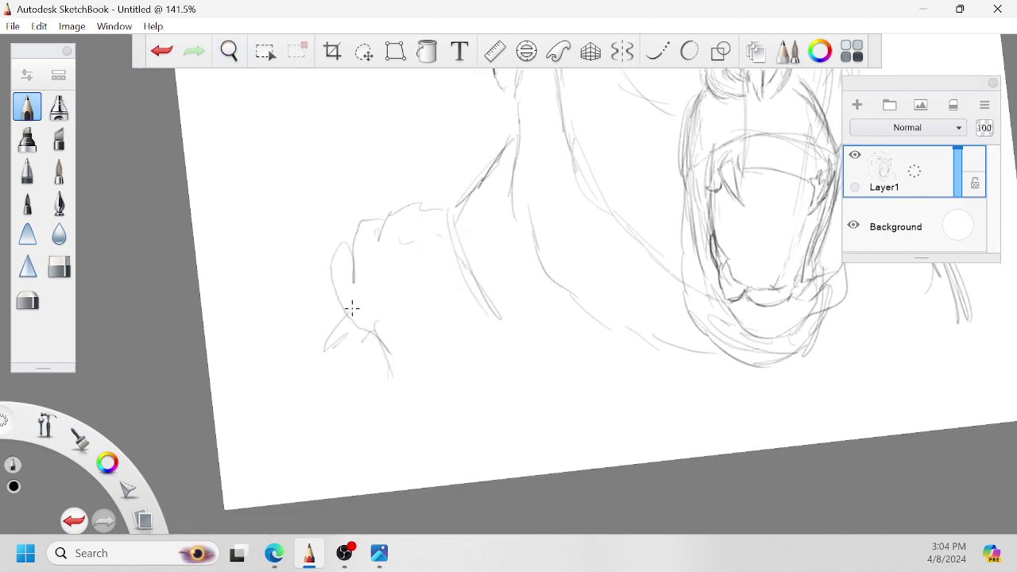
left_click_drag(388, 347, 348, 409)
left_click_drag(388, 347, 372, 373)
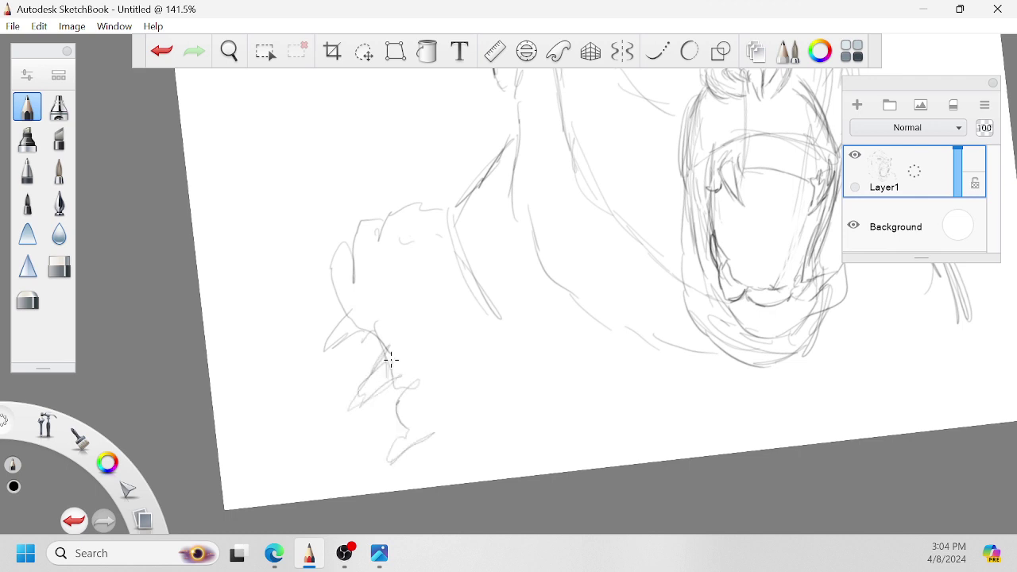
left_click_drag(410, 427, 391, 461)
left_click_drag(413, 406, 432, 433)
Draw the wavy inner contour down the raised hand and arm, and add a long curved arc outside the fingers.
left_click_drag(473, 310, 481, 321)
left_click_drag(491, 328, 505, 353)
mouse_move(445, 294)
left_mouse_down()
mouse_move(505, 406)
mouse_move(513, 462)
left_mouse_up()
mouse_move(319, 305)
left_mouse_down()
mouse_move(285, 355)
mouse_move(297, 320)
mouse_move(274, 359)
left_mouse_up()
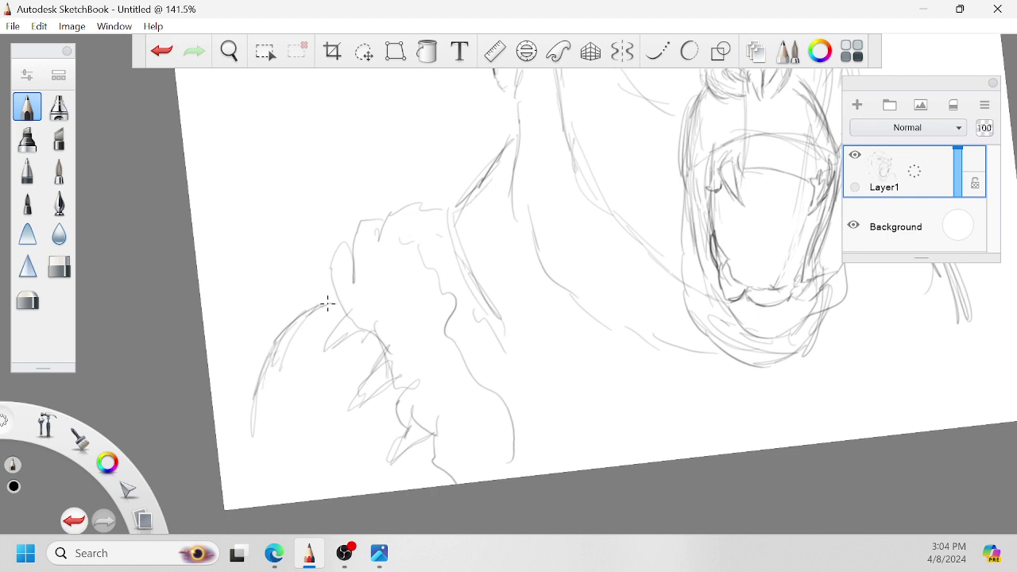
Draw the upper front teeth between the fangs and define the individual teeth along the lower jaw.
key("space")
left_click_drag(569, 286, 497, 421)
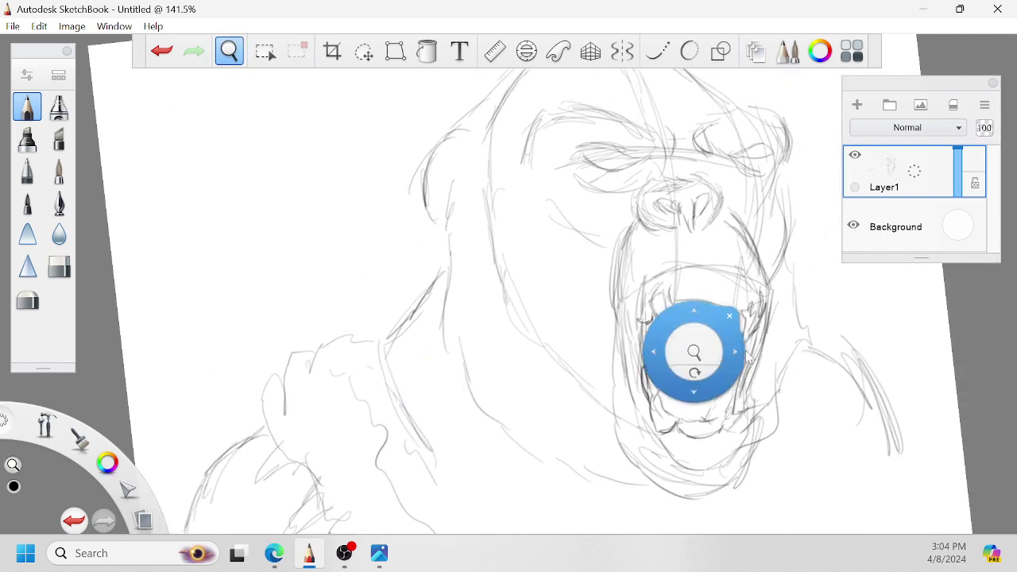
left_click_drag(768, 413, 691, 285)
mouse_move(764, 293)
left_mouse_down()
mouse_move(767, 325)
mouse_move(798, 361)
mouse_move(776, 379)
mouse_move(717, 381)
left_mouse_up()
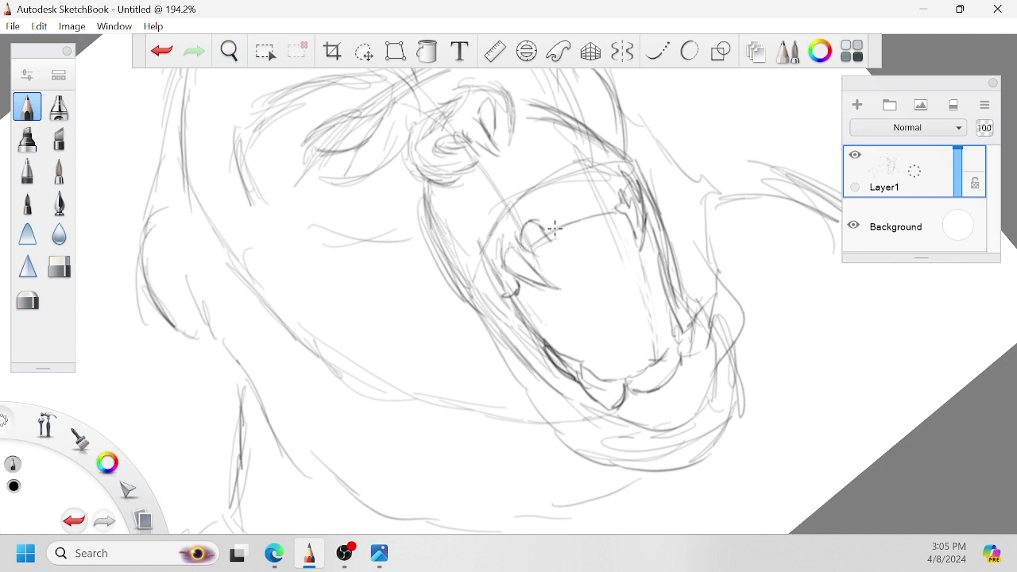
left_click_drag(551, 211, 551, 209)
left_click_drag(593, 216, 597, 182)
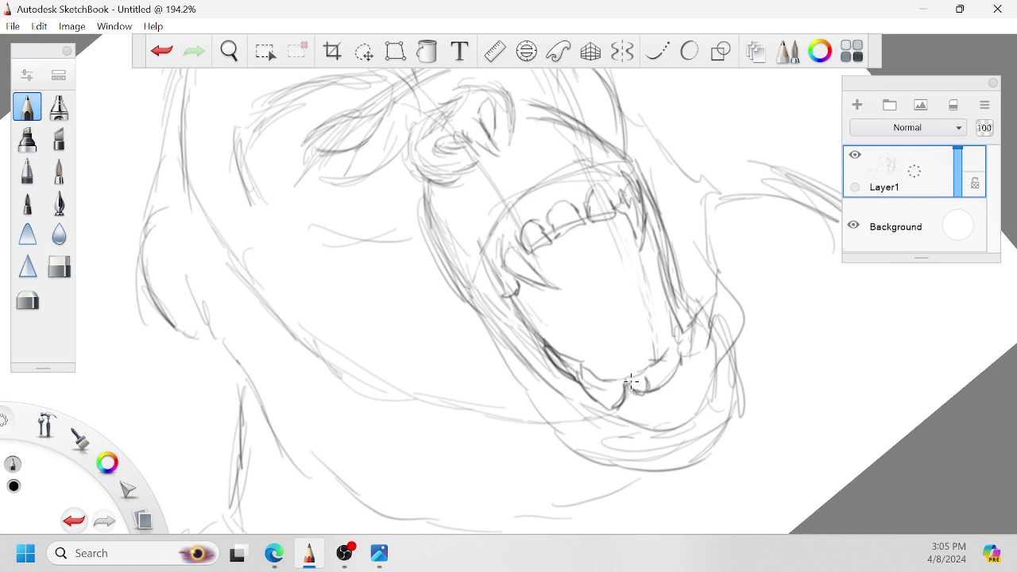
key("space")
mouse_move(624, 383)
left_mouse_down()
mouse_move(616, 402)
mouse_move(659, 375)
left_mouse_up()
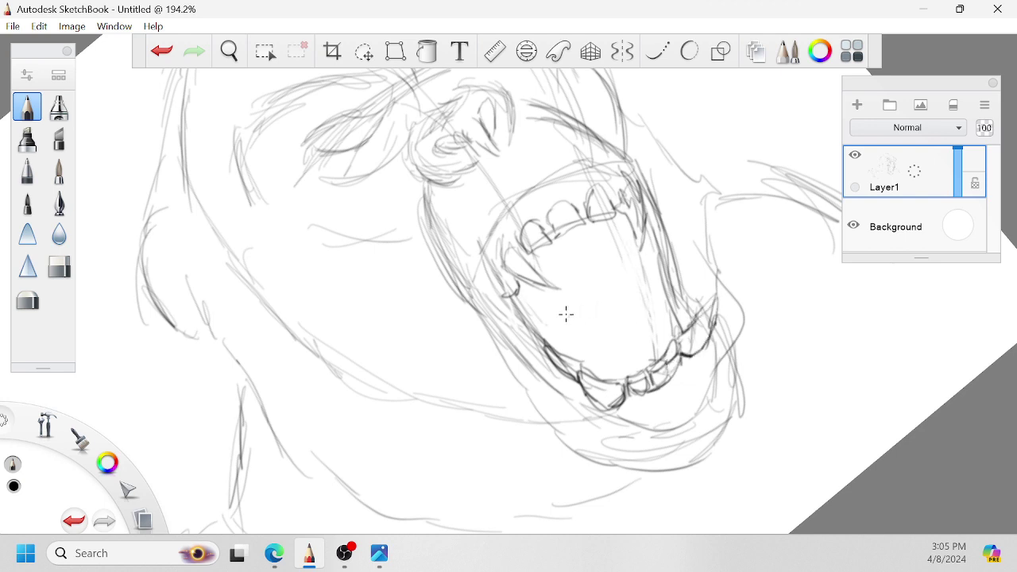
Draw the tongue inside the open mouth, with a curved outline and a central groove.
left_click_drag(545, 316, 608, 354)
mouse_move(652, 322)
left_mouse_down()
mouse_move(643, 287)
mouse_move(592, 233)
left_mouse_up()
mouse_move(556, 331)
left_mouse_down()
mouse_move(540, 291)
mouse_move(610, 308)
left_mouse_up()
left_click_drag(596, 248, 649, 298)
mouse_move(588, 355)
left_mouse_down()
mouse_move(646, 284)
mouse_move(602, 244)
mouse_move(517, 325)
left_mouse_up()
Add small pointed fur marks where the far shoulder meets the jaw.
key("space")
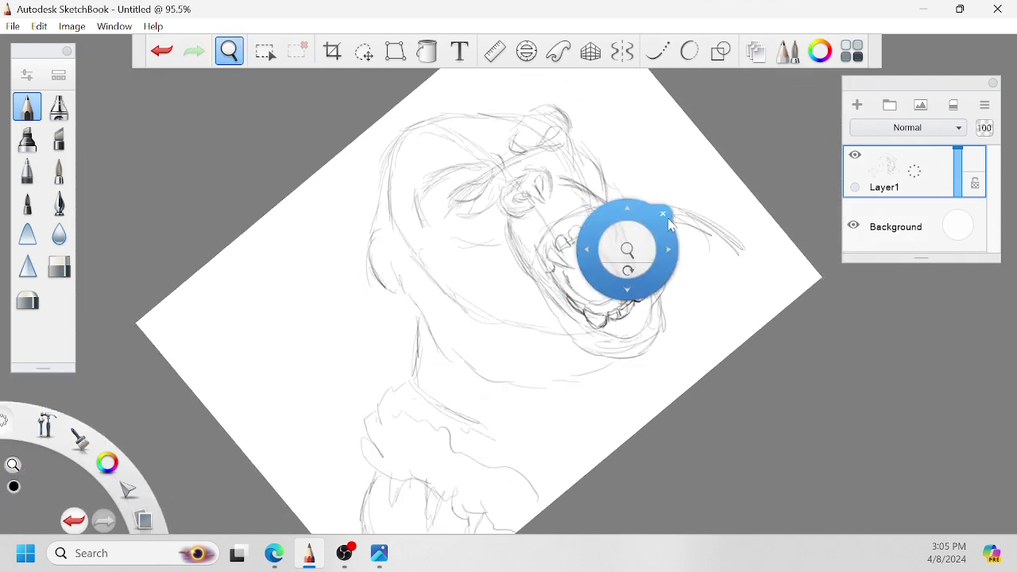
key("space")
left_click_drag(664, 260, 659, 258)
mouse_move(623, 189)
left_mouse_down()
mouse_move(659, 208)
mouse_move(666, 239)
left_mouse_up()
left_click_drag(647, 215, 662, 232)
Draw the near ear's inner folds and add a pointed tuft at its upper edge.
key("space")
left_click_drag(642, 202, 774, 286)
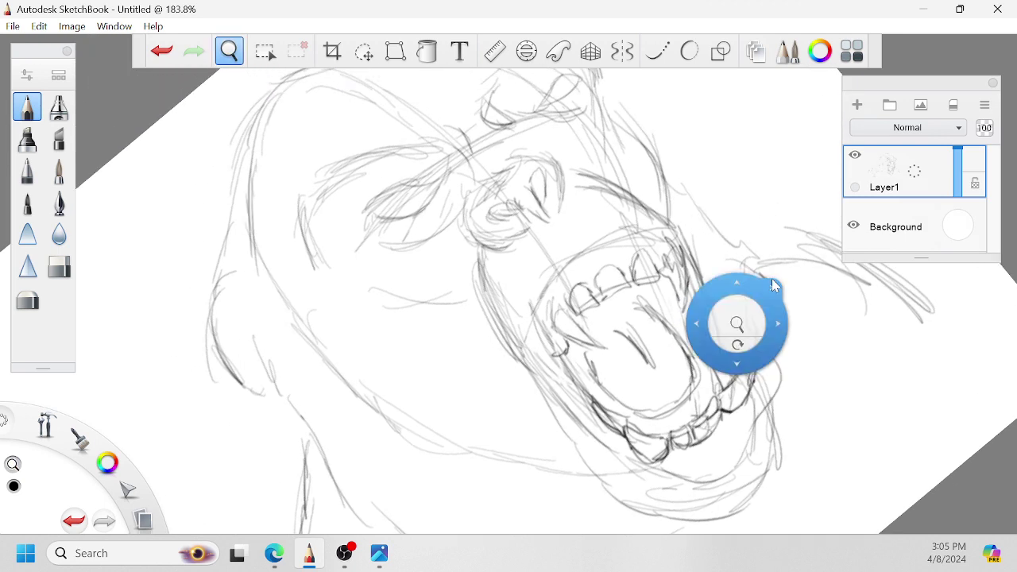
key("space")
left_click_drag(459, 359, 597, 329)
mouse_move(421, 320)
left_mouse_down()
mouse_move(441, 382)
mouse_move(420, 336)
mouse_move(428, 376)
left_mouse_up()
mouse_move(388, 257)
left_mouse_down()
mouse_move(384, 357)
mouse_move(362, 318)
mouse_move(418, 343)
mouse_move(385, 269)
mouse_move(410, 288)
left_mouse_up()
left_click_drag(396, 250, 409, 292)
left_click_drag(385, 227, 395, 252)
left_click_drag(384, 227, 372, 259)
Darken the crown's contour with long curved strokes and reinforce the outline running into the far brow.
key("space")
mouse_move(658, 205)
left_mouse_down()
mouse_move(639, 300)
mouse_move(654, 350)
left_mouse_up()
mouse_move(521, 176)
left_mouse_down()
mouse_move(472, 177)
mouse_move(408, 255)
mouse_move(401, 333)
left_mouse_up()
left_click_drag(535, 176, 616, 181)
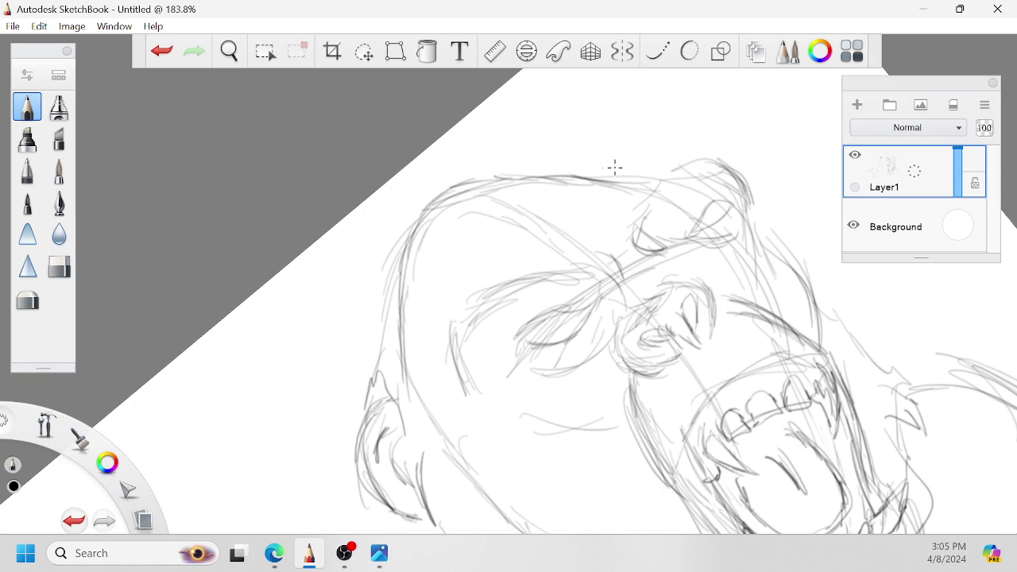
key("space")
mouse_move(667, 252)
left_mouse_down()
mouse_move(633, 180)
mouse_move(708, 304)
left_mouse_up()
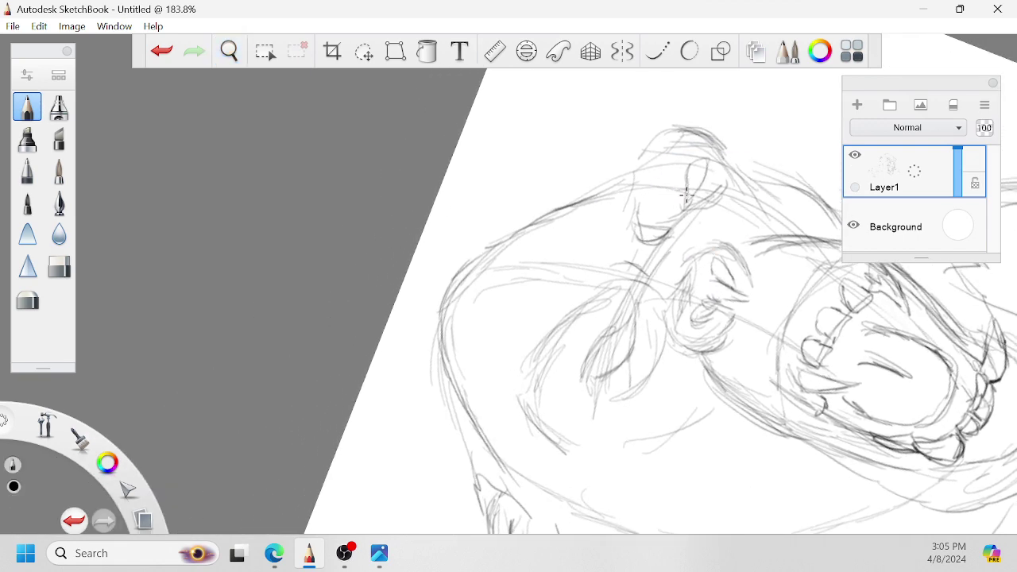
mouse_move(642, 156)
left_mouse_down()
mouse_move(636, 193)
mouse_move(538, 210)
left_mouse_up()
left_click_drag(589, 185, 447, 297)
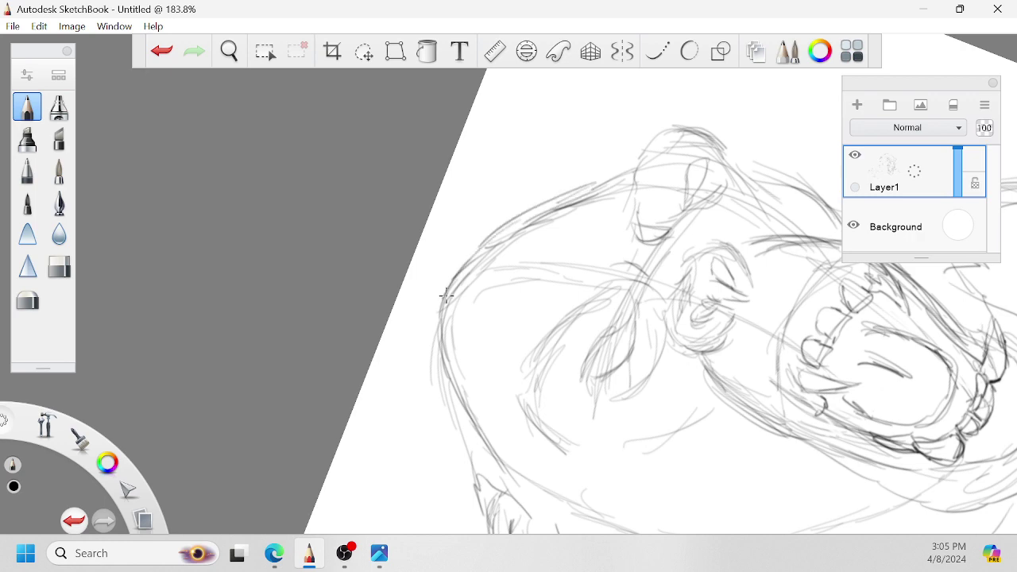
left_click_drag(479, 253, 442, 316)
Darken the far shoulder line and extend it down the outside of the arm.
key("space")
left_click_drag(618, 231, 555, 280)
mouse_move(750, 354)
left_mouse_down()
mouse_move(733, 371)
mouse_move(638, 311)
mouse_move(628, 285)
left_mouse_up()
key("space")
left_click_drag(624, 363, 673, 327)
mouse_move(720, 360)
left_mouse_down()
mouse_move(670, 326)
mouse_move(738, 406)
left_mouse_up()
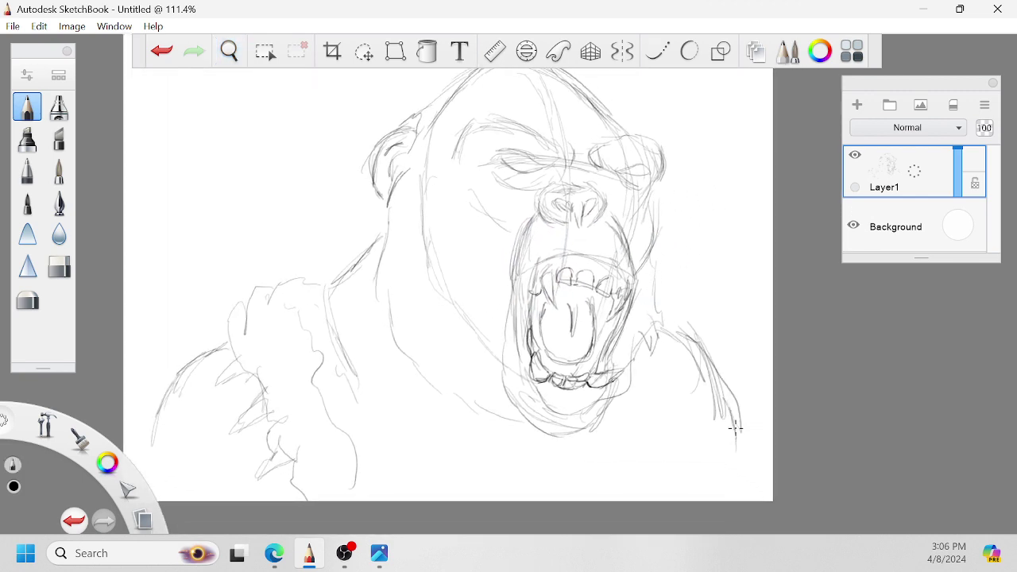
Switch to the Hard Eraser and set its size to 35.5.
key("space")
key("space")
left_click_drag(637, 366, 646, 220)
key("e")
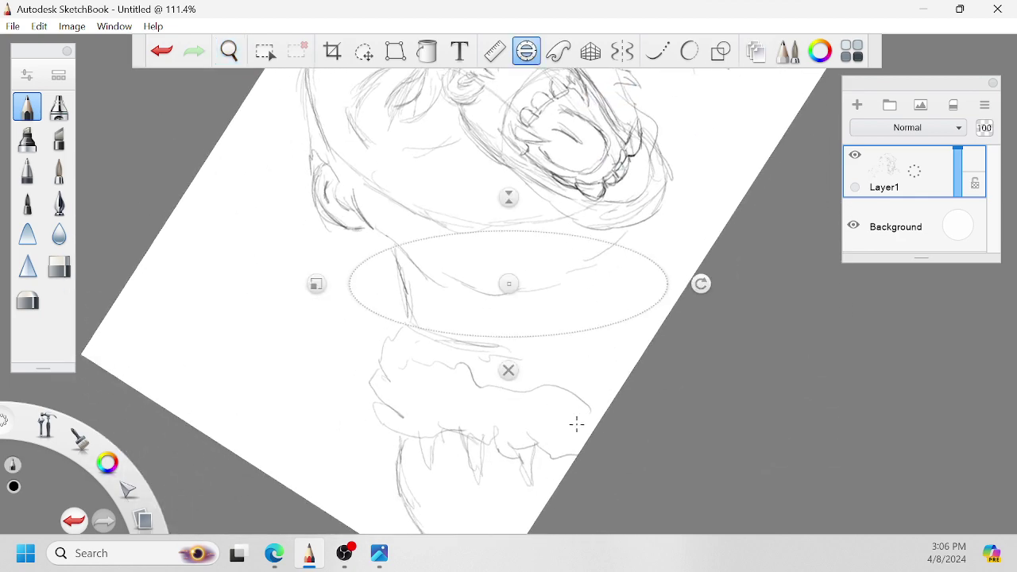
left_click(508, 370)
left_click(59, 266)
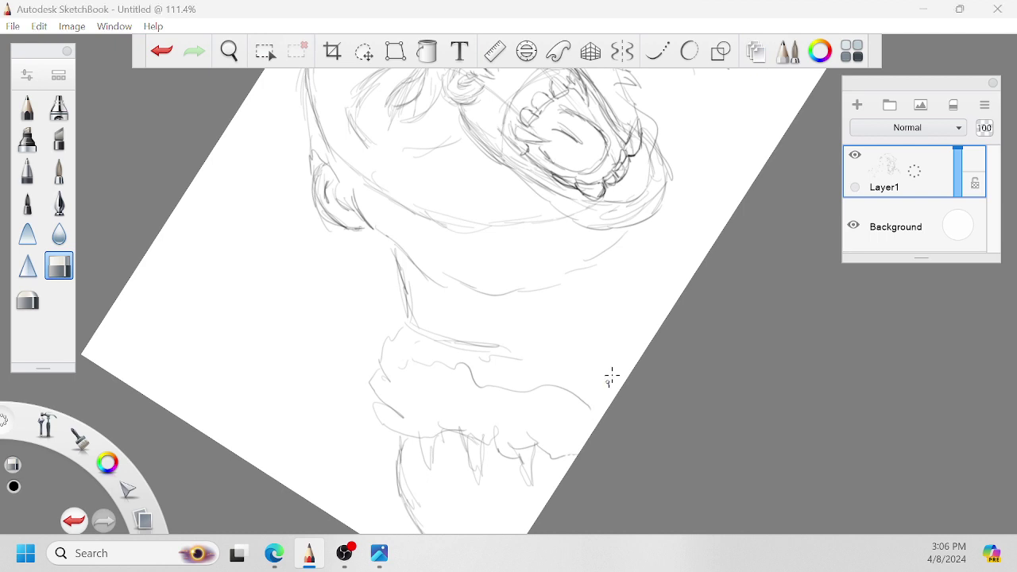
left_click(58, 75)
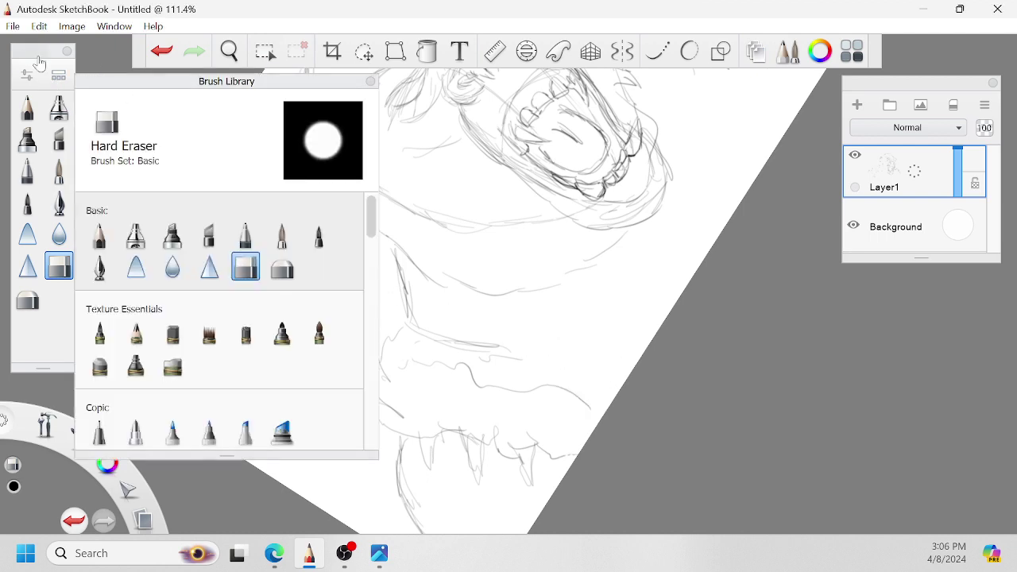
left_click(369, 81)
left_click(27, 75)
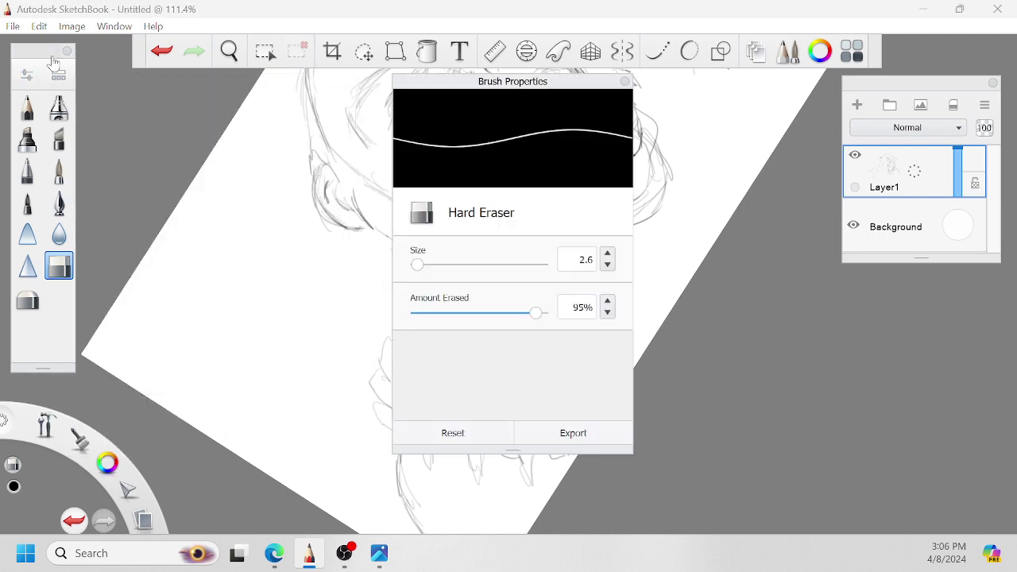
left_click_drag(436, 265, 458, 264)
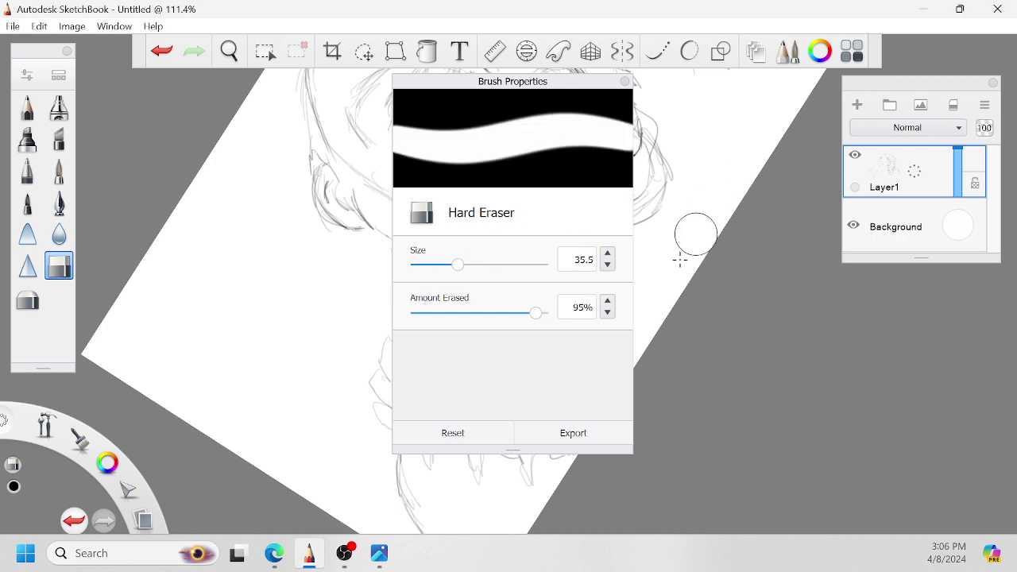
left_click(625, 81)
Erase the raised hand's lowest claw and the loose contour ends near the canvas edge.
key("space")
left_click_drag(637, 400, 646, 309)
left_click_drag(597, 314, 621, 284)
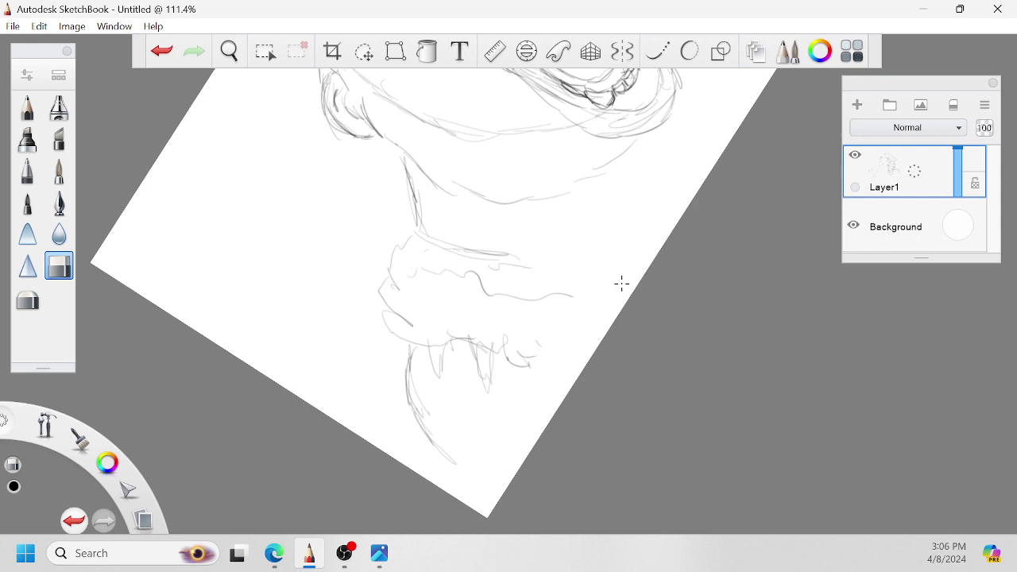
key("space")
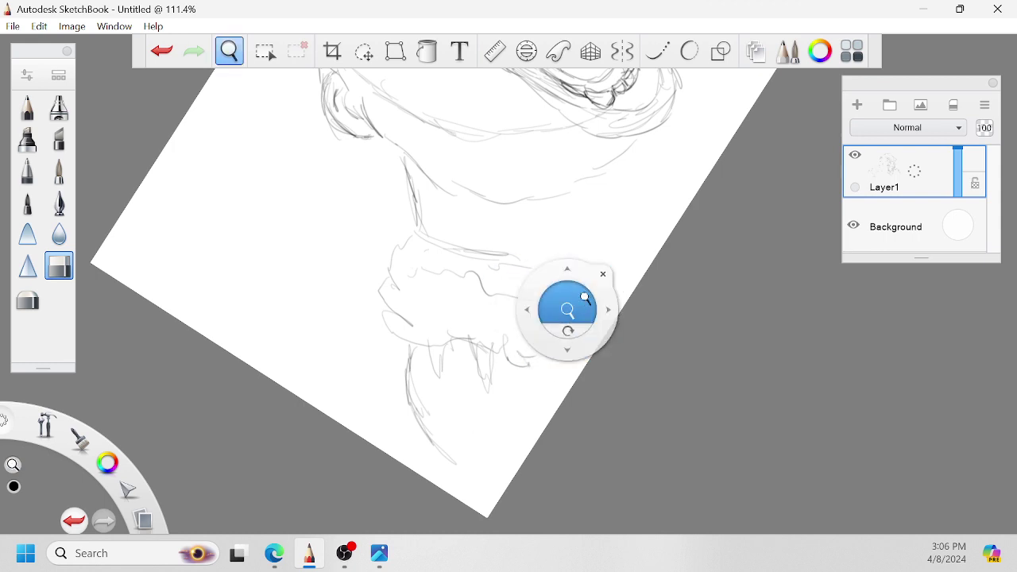
left_click_drag(585, 295, 583, 298)
left_click_drag(626, 230, 593, 281)
left_click_drag(533, 388, 532, 388)
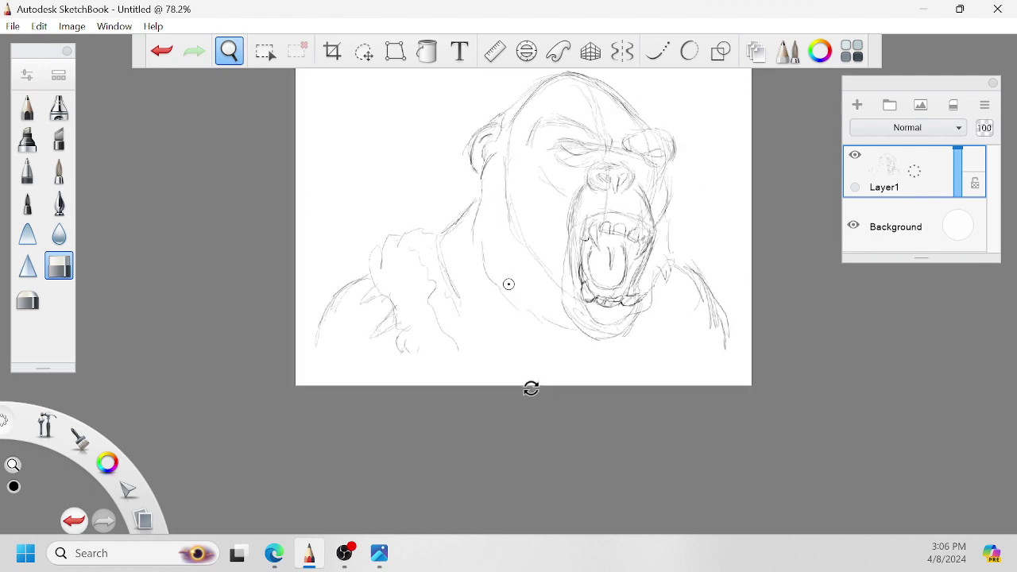
Add short pencil fur strokes along the near cheek and jaw contour.
left_click_drag(569, 332, 572, 401)
left_click_drag(579, 401, 579, 402)
left_click_drag(749, 266, 707, 428)
left_click_drag(726, 245, 721, 352)
left_click(27, 106)
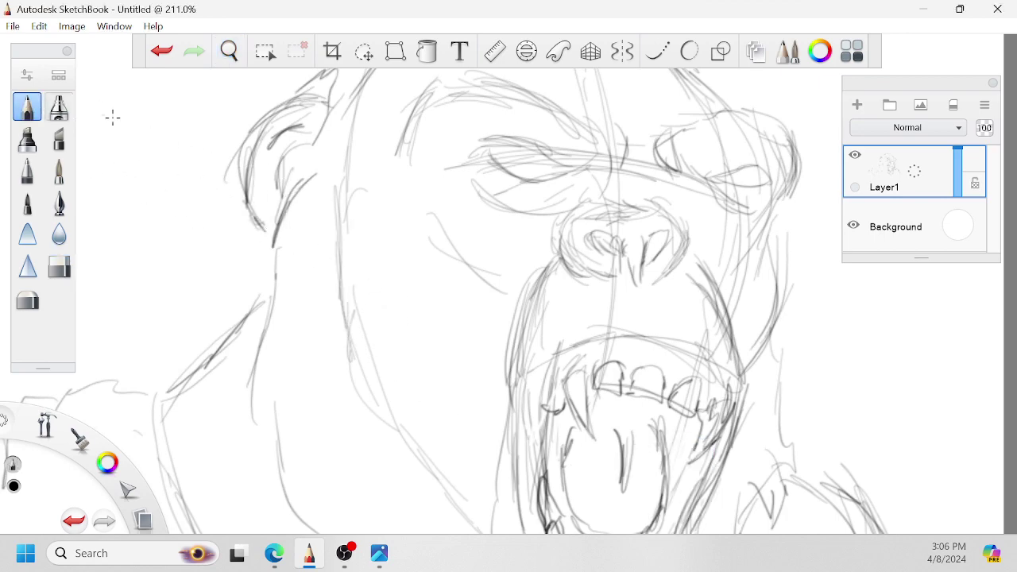
key("space")
left_click_drag(542, 324, 514, 323)
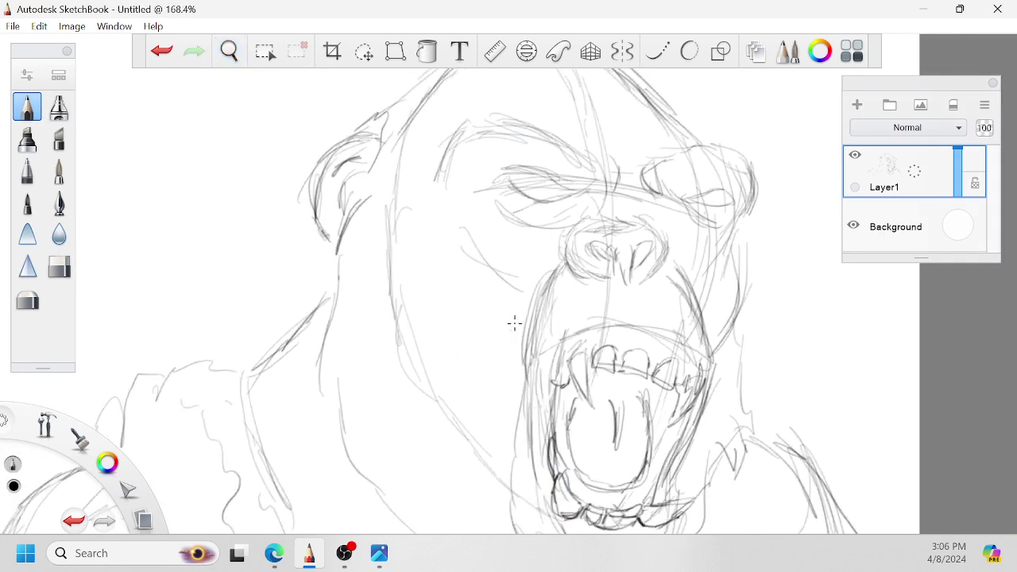
left_click_drag(399, 302, 400, 371)
mouse_move(403, 311)
left_mouse_down()
mouse_move(386, 256)
mouse_move(305, 374)
left_mouse_up()
Draw the near eye's round iris and darken its inner corner in pencil.
key("space")
mouse_move(526, 291)
left_mouse_down()
mouse_move(561, 308)
mouse_move(613, 241)
mouse_move(659, 274)
left_mouse_up()
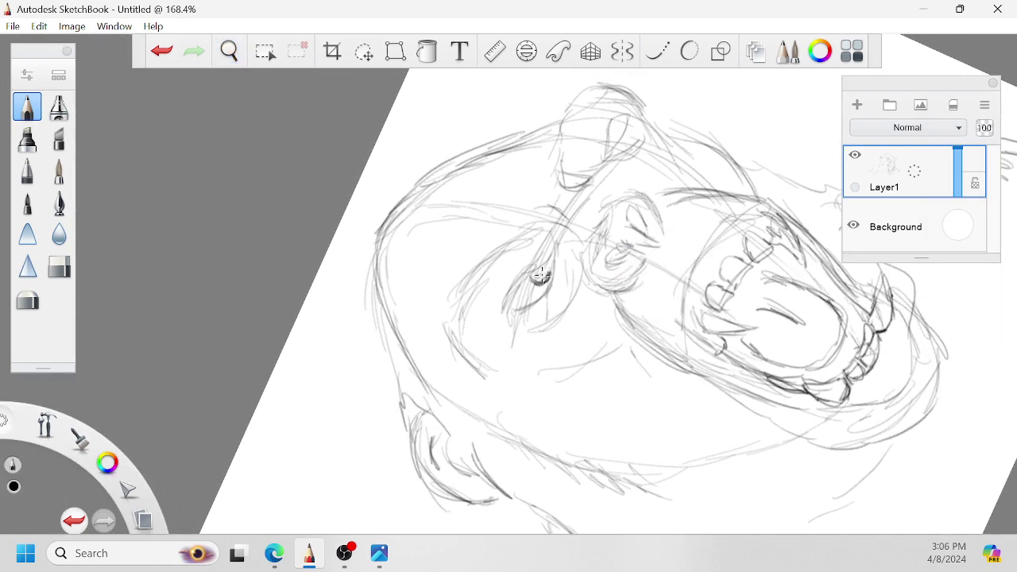
mouse_move(549, 239)
left_mouse_down()
mouse_move(548, 261)
mouse_move(529, 252)
left_mouse_up()
Add a new layer above the sketch, fade Layer1 by lowering its opacity, and make Layer2 active.
left_click(857, 104)
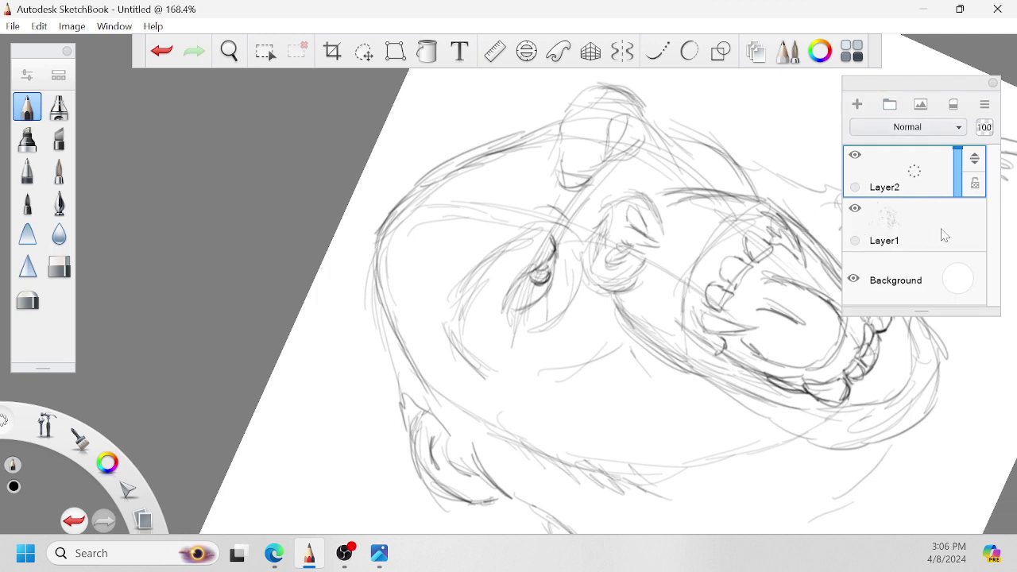
left_click(941, 235)
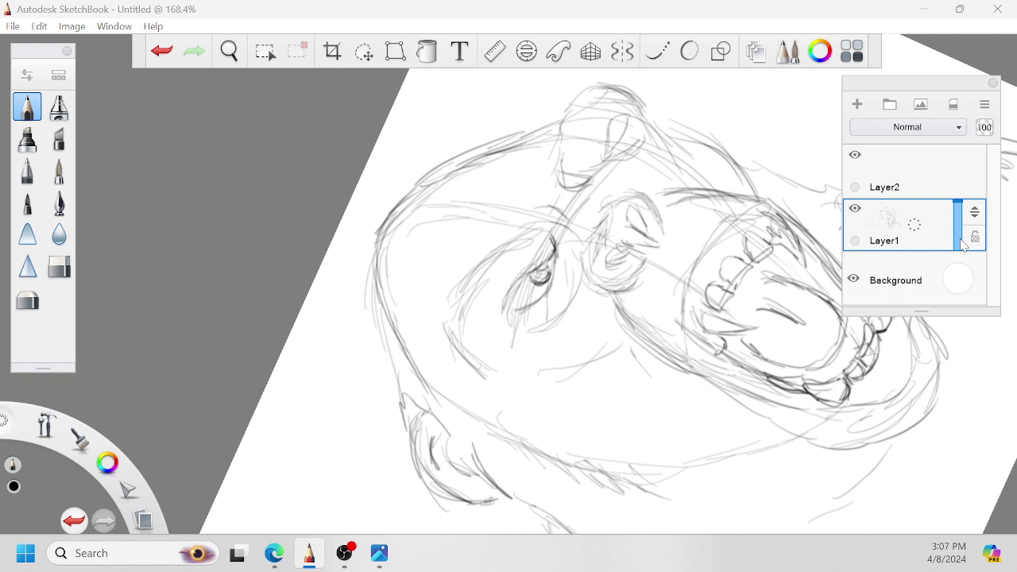
left_click_drag(964, 244, 917, 243)
left_click(917, 200)
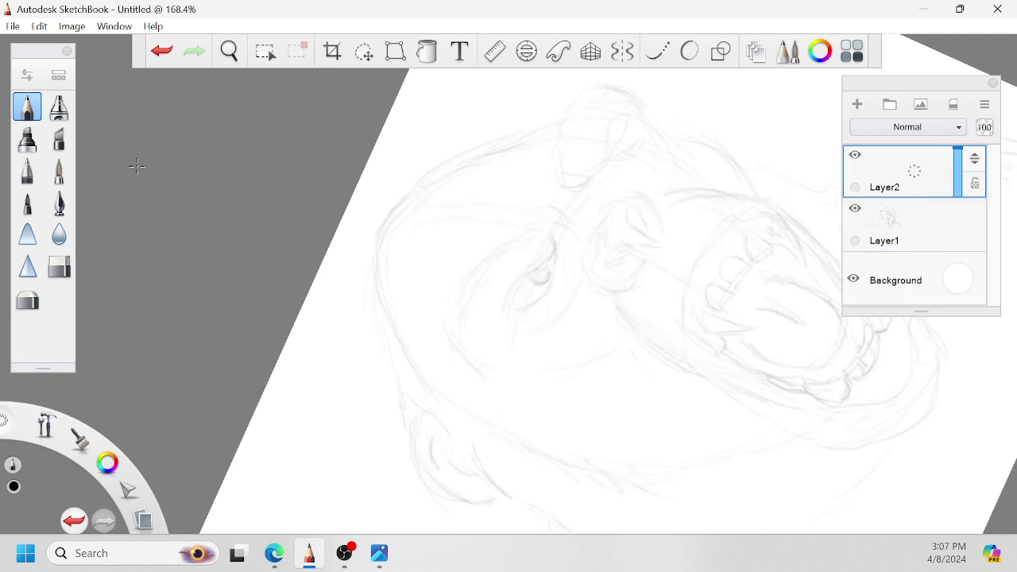
Outline the near nostril in black with the ink pen brush on Layer2.
left_click(59, 203)
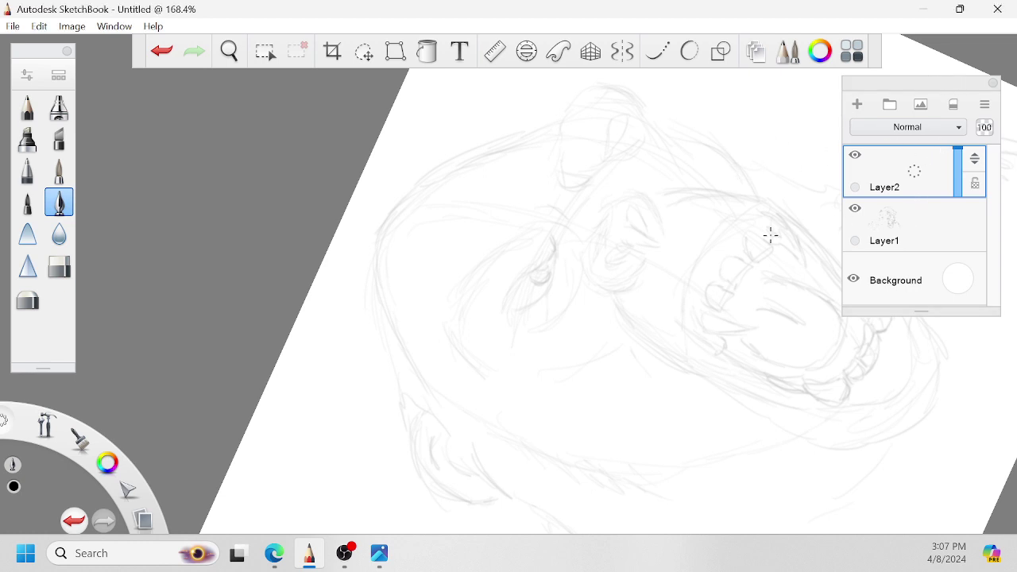
key("space")
left_click_drag(717, 272, 520, 370)
mouse_move(640, 368)
left_mouse_down()
mouse_move(696, 285)
mouse_move(669, 272)
mouse_move(772, 272)
mouse_move(772, 295)
mouse_move(728, 231)
mouse_move(720, 281)
mouse_move(732, 291)
mouse_move(727, 275)
left_mouse_up()
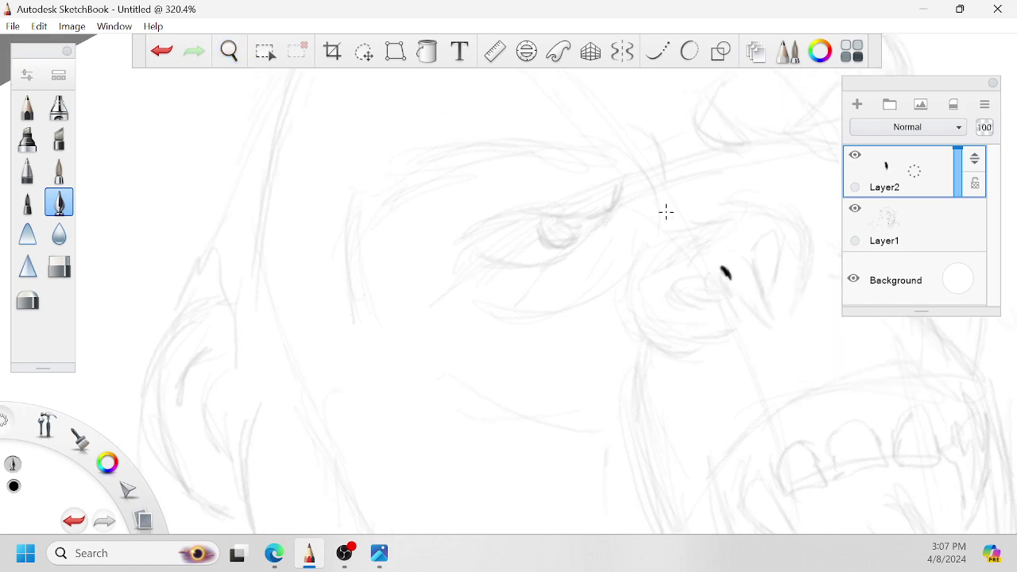
key("ctrl+z")
left_click_drag(671, 289, 667, 295)
mouse_move(694, 264)
left_mouse_down()
mouse_move(672, 188)
mouse_move(683, 286)
mouse_move(669, 256)
mouse_move(713, 234)
left_mouse_up()
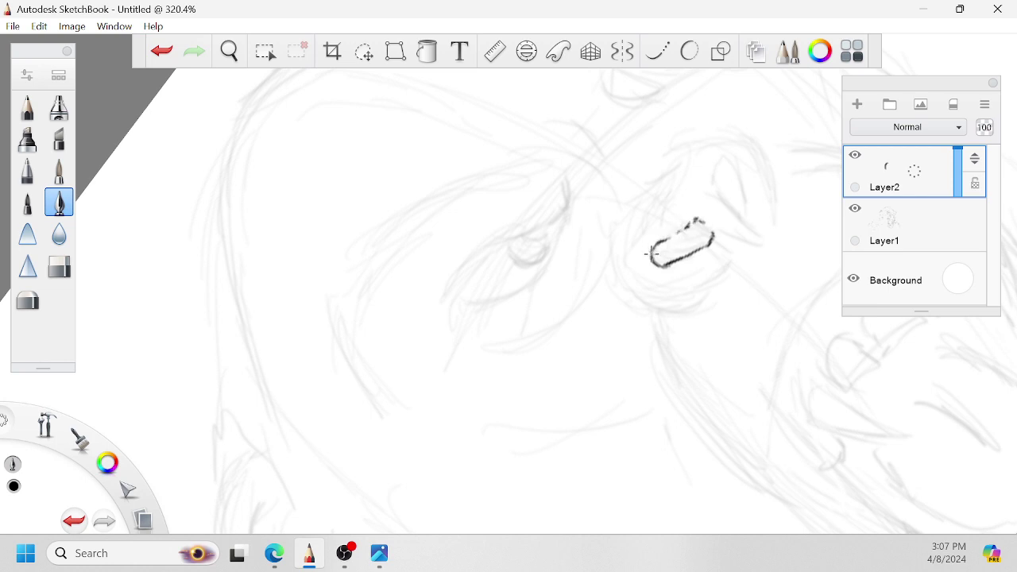
Ink the nose's outer contour around the near lobe and over the top to the far side.
key("space")
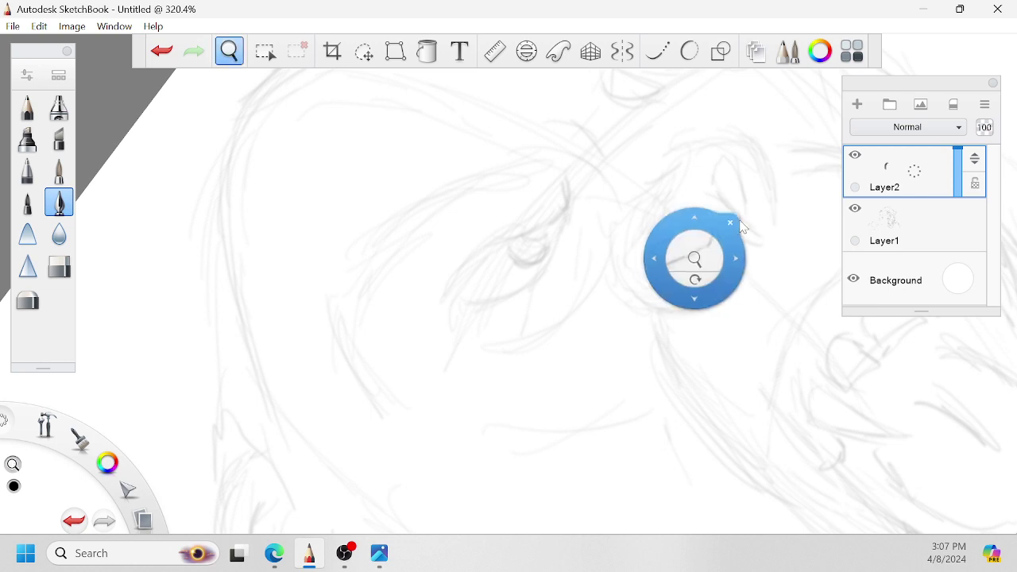
left_click_drag(695, 280, 585, 359)
left_click_drag(660, 318, 688, 257)
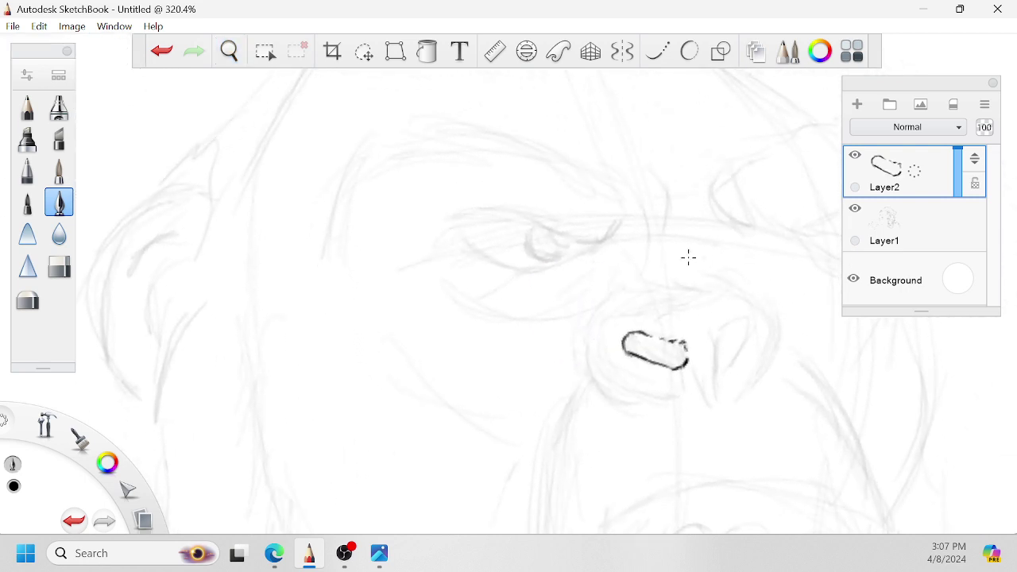
mouse_move(584, 337)
left_mouse_down()
mouse_move(590, 371)
mouse_move(627, 390)
left_mouse_up()
mouse_move(582, 348)
left_mouse_down()
mouse_move(595, 306)
mouse_move(636, 292)
left_mouse_up()
key("space")
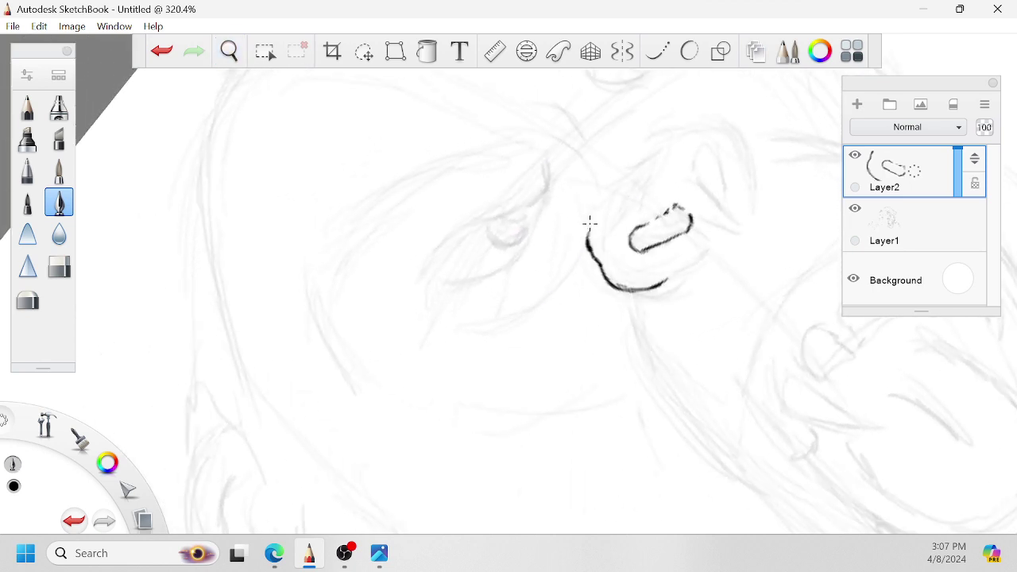
mouse_move(586, 238)
left_mouse_down()
mouse_move(614, 194)
mouse_move(652, 174)
mouse_move(714, 198)
mouse_move(649, 213)
mouse_move(676, 185)
mouse_move(740, 199)
mouse_move(749, 258)
mouse_move(741, 269)
mouse_move(690, 259)
mouse_move(697, 224)
left_mouse_up()
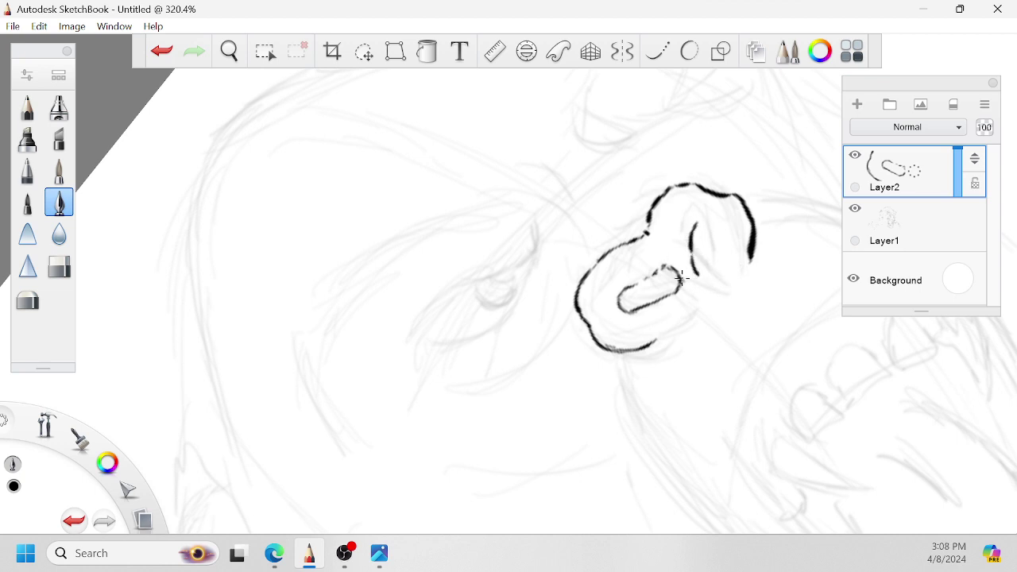
Ink the far nostril, the septum between the nostrils and the nose's lower edge.
mouse_move(681, 278)
left_mouse_down()
mouse_move(688, 298)
mouse_move(696, 293)
mouse_move(662, 339)
left_mouse_up()
mouse_move(698, 256)
left_mouse_down()
mouse_move(702, 279)
mouse_move(699, 259)
left_mouse_up()
mouse_move(698, 222)
left_mouse_down()
mouse_move(713, 208)
mouse_move(723, 232)
mouse_move(703, 284)
left_mouse_up()
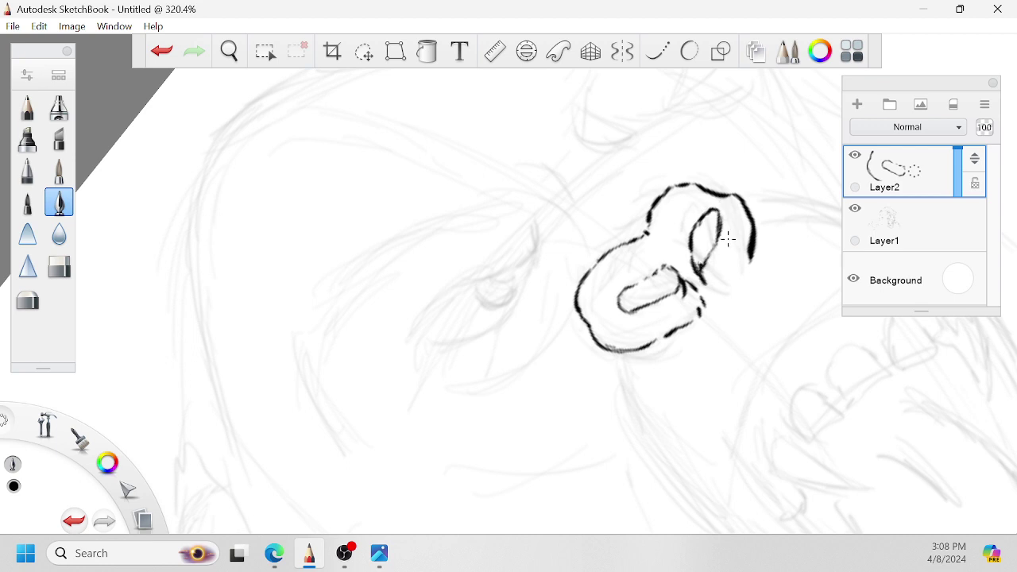
mouse_move(756, 222)
left_mouse_down()
mouse_move(737, 275)
mouse_move(671, 322)
mouse_move(766, 302)
mouse_move(785, 279)
left_mouse_up()
key("space")
left_click_drag(733, 234, 762, 226)
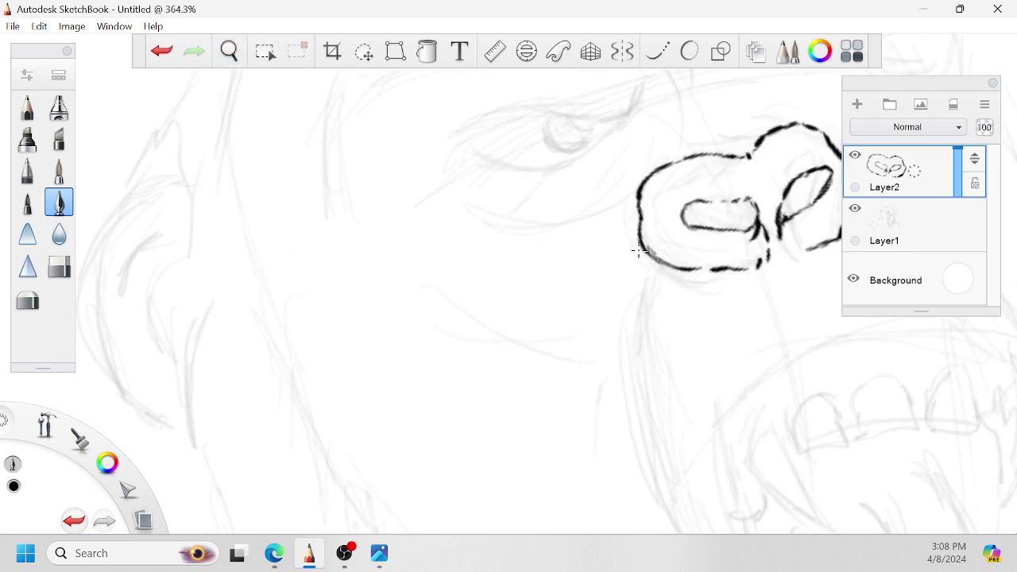
Ink the muzzle's near-side contour from below the nose down alongside the mouth.
mouse_move(638, 251)
left_mouse_down()
mouse_move(627, 302)
mouse_move(682, 291)
left_mouse_up()
key("space")
mouse_move(659, 237)
left_mouse_down()
mouse_move(651, 343)
mouse_move(715, 276)
left_mouse_up()
key("space")
mouse_move(633, 263)
left_mouse_down()
mouse_move(637, 305)
mouse_move(610, 301)
left_mouse_up()
key("space")
left_click_drag(730, 349, 699, 326)
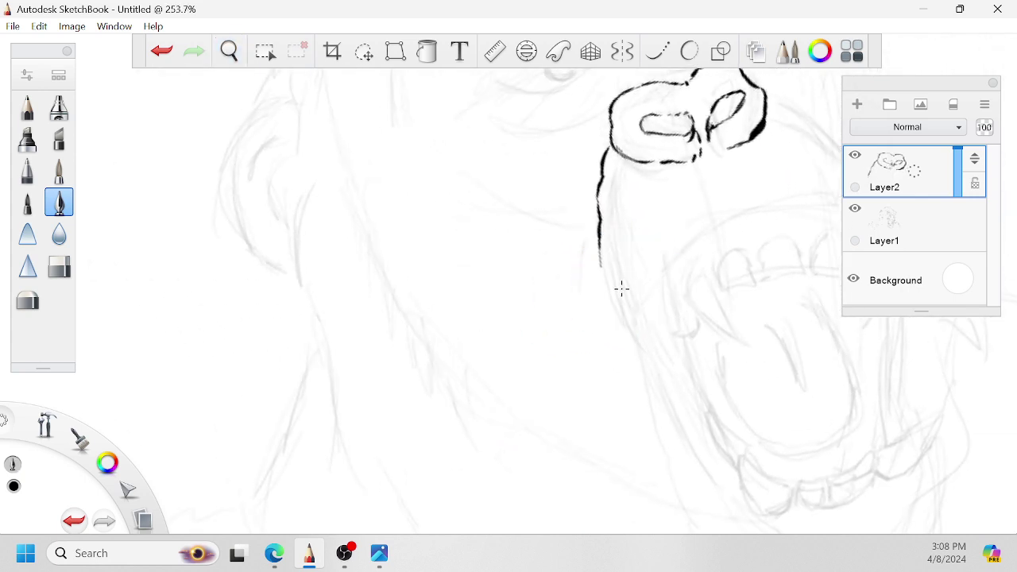
mouse_move(600, 248)
left_mouse_down()
mouse_move(630, 314)
mouse_move(619, 316)
left_mouse_up()
Erase the lower end of the inked muzzle contour and switch back to the ink pen brush.
key("space")
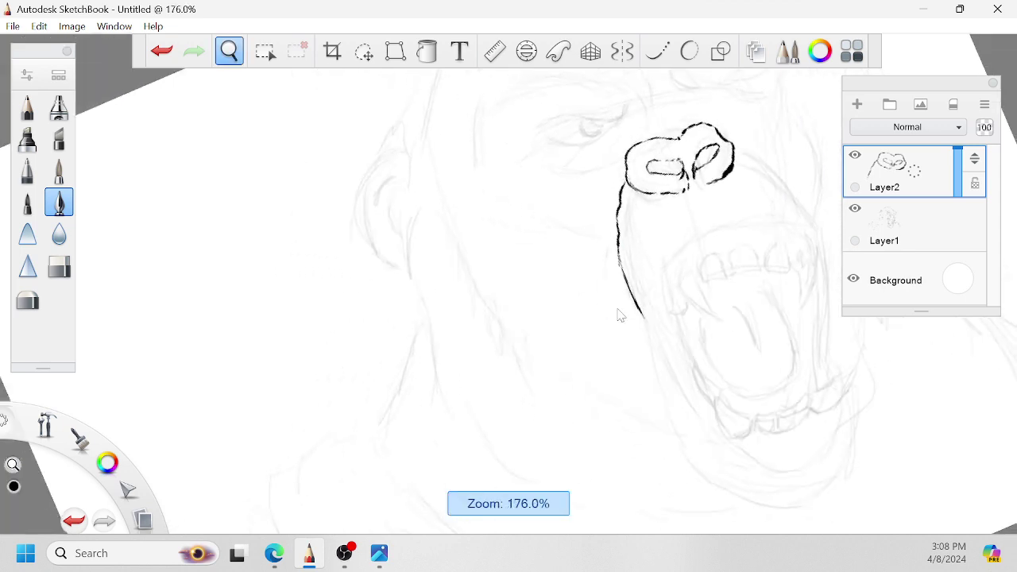
left_click_drag(799, 387, 740, 343)
left_click_drag(647, 299, 643, 284)
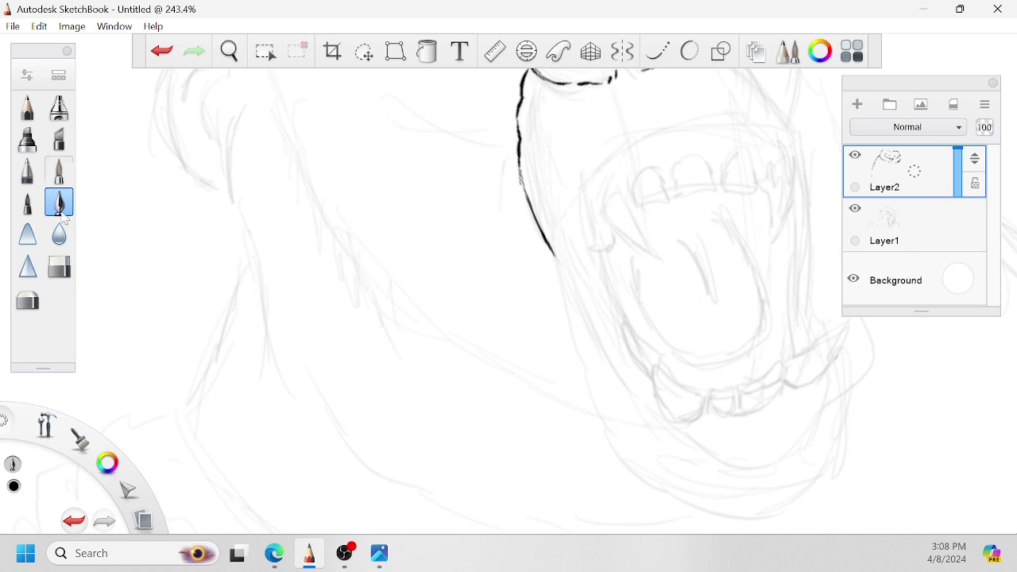
key("e")
mouse_move(548, 248)
left_mouse_down()
mouse_move(569, 266)
mouse_move(540, 242)
left_mouse_up()
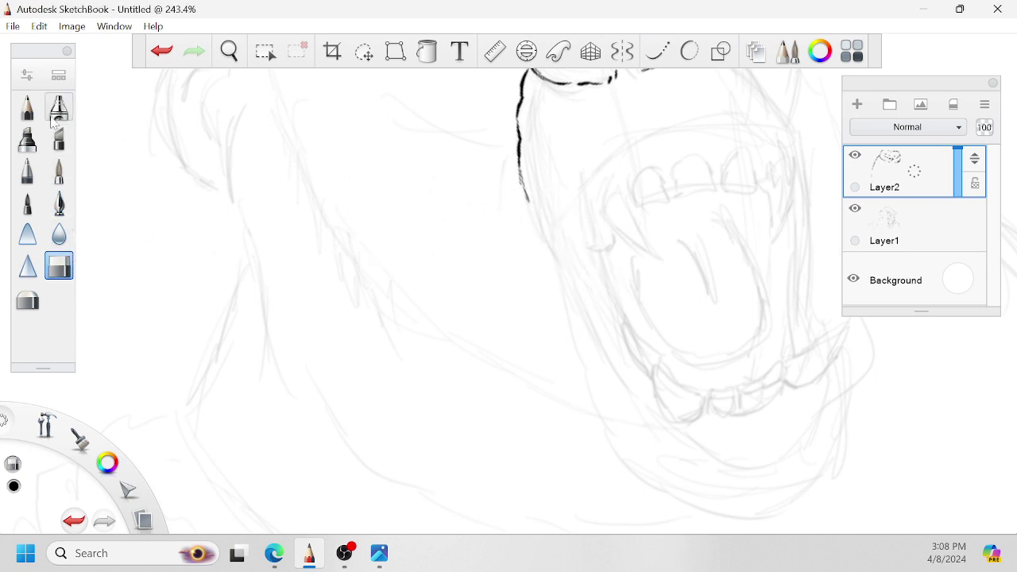
left_click(64, 200)
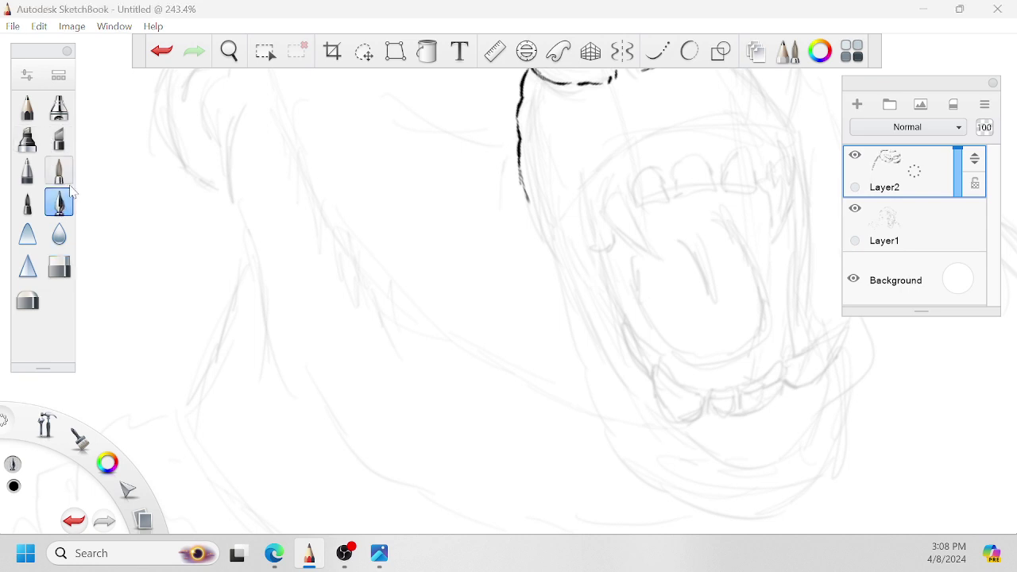
key("space")
left_click_drag(564, 216, 501, 274)
mouse_move(747, 286)
left_mouse_down()
mouse_move(650, 352)
mouse_move(638, 316)
left_mouse_up()
left_click_drag(591, 365, 660, 328)
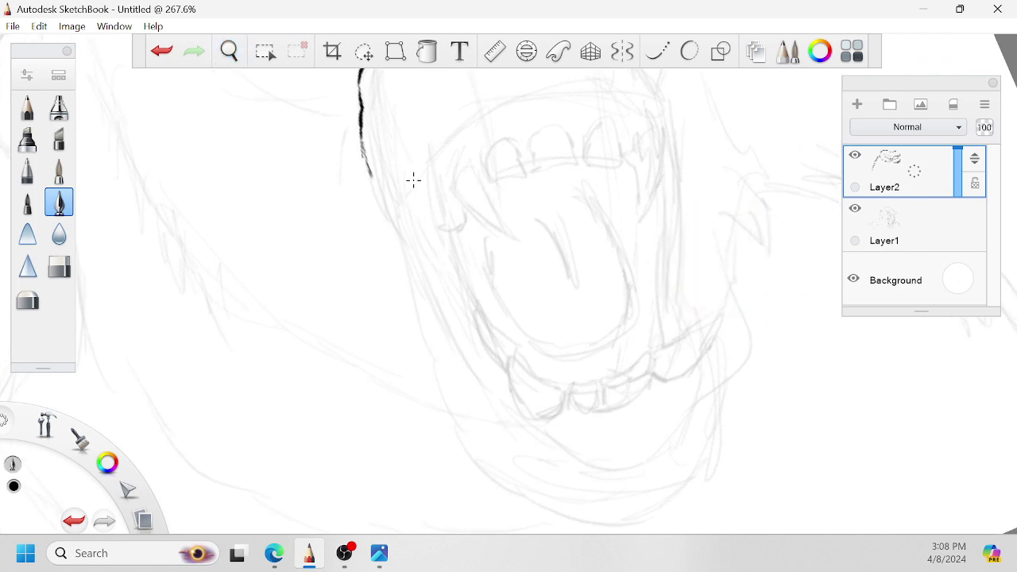
Extend the inked near-side muzzle contour down toward the chin and ink the mouth's near-side inner edge.
mouse_move(359, 143)
left_mouse_down()
mouse_move(424, 371)
mouse_move(407, 336)
mouse_move(440, 407)
mouse_move(441, 363)
mouse_move(429, 392)
mouse_move(490, 470)
left_mouse_up()
key("space")
mouse_move(516, 266)
left_mouse_down()
mouse_move(547, 336)
mouse_move(580, 334)
mouse_move(568, 341)
left_mouse_up()
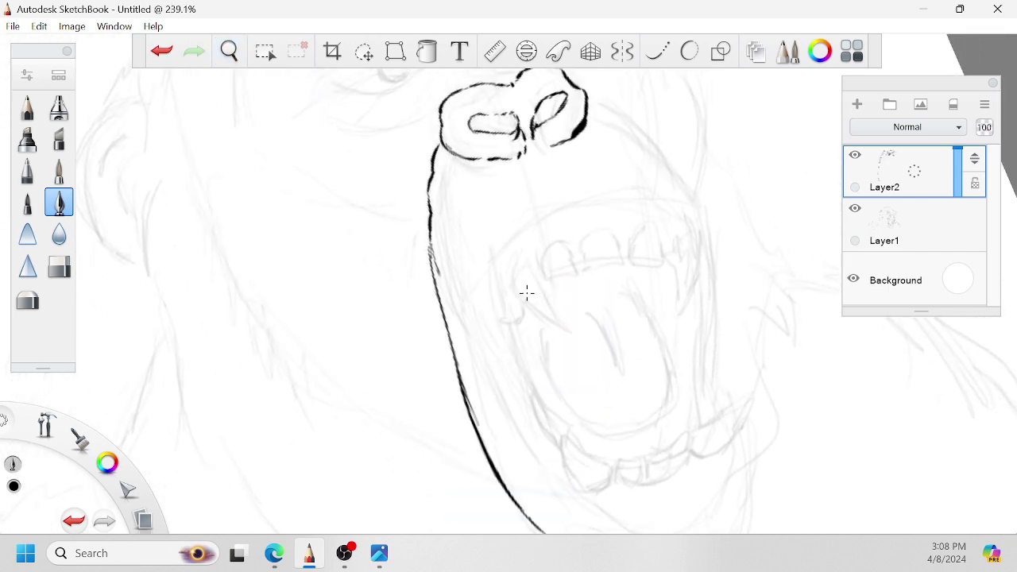
key("space")
left_click_drag(555, 295, 649, 281)
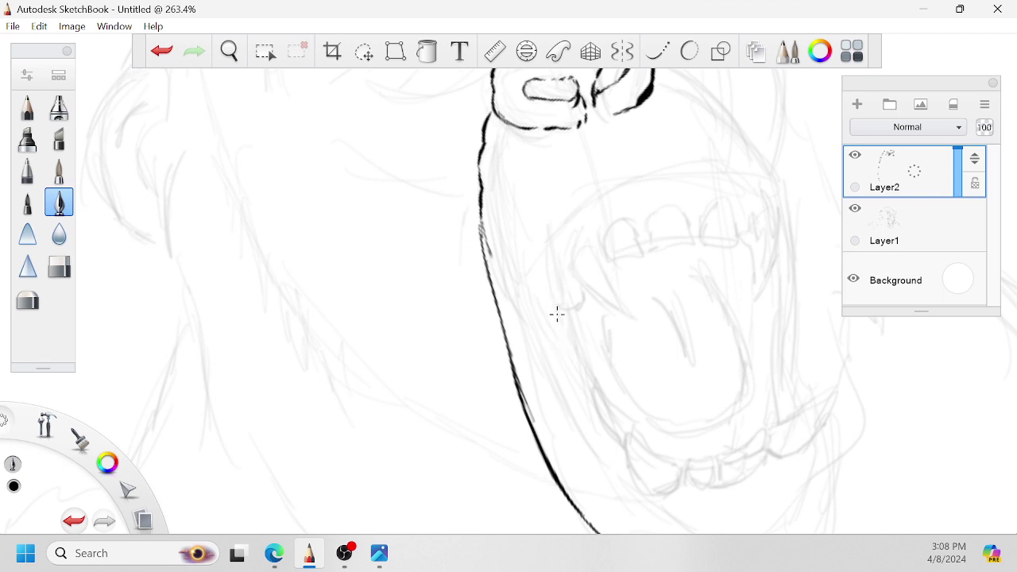
mouse_move(551, 302)
left_mouse_down()
mouse_move(576, 377)
mouse_move(619, 450)
left_mouse_up()
left_click_drag(548, 285, 567, 358)
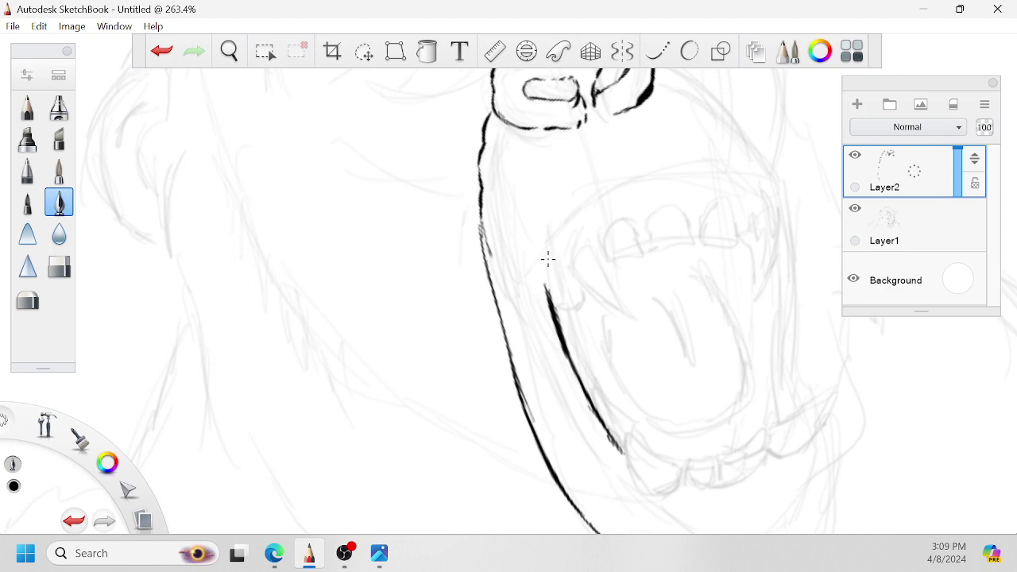
left_click_drag(546, 261, 552, 311)
Ink the mouth's upper edge as a curve from the near corner across below the nose.
key("space")
left_click_drag(584, 266, 586, 303)
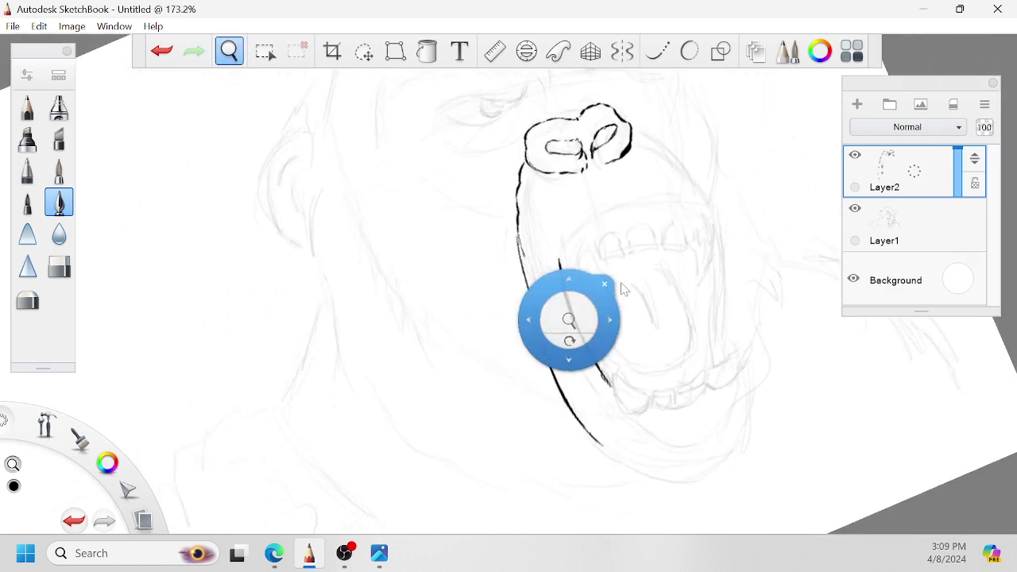
scroll(624, 290, "up", 5)
key("space")
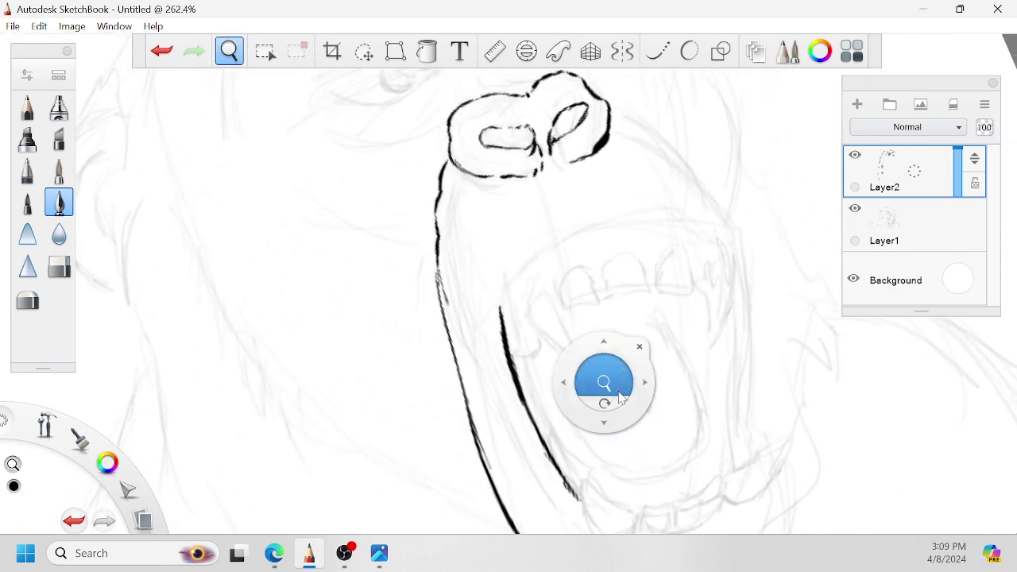
mouse_move(647, 397)
left_mouse_down()
mouse_move(651, 370)
mouse_move(615, 370)
mouse_move(633, 308)
mouse_move(695, 336)
left_mouse_up()
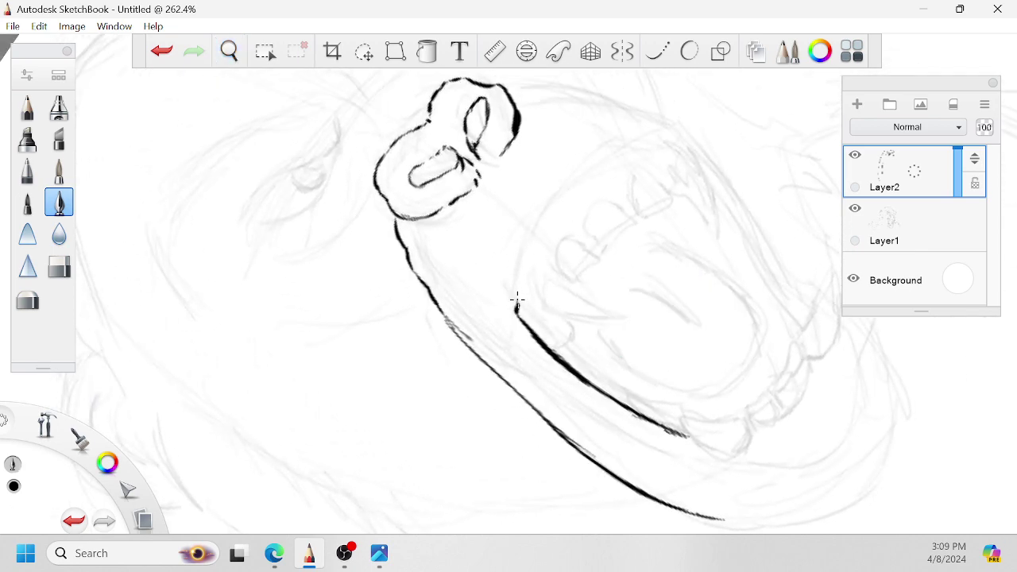
mouse_move(517, 298)
left_mouse_down()
mouse_move(565, 212)
mouse_move(600, 178)
mouse_move(653, 153)
left_mouse_up()
Ink the large near upper fang and the small rounded tooth beside it at the mouth's corner.
key("space")
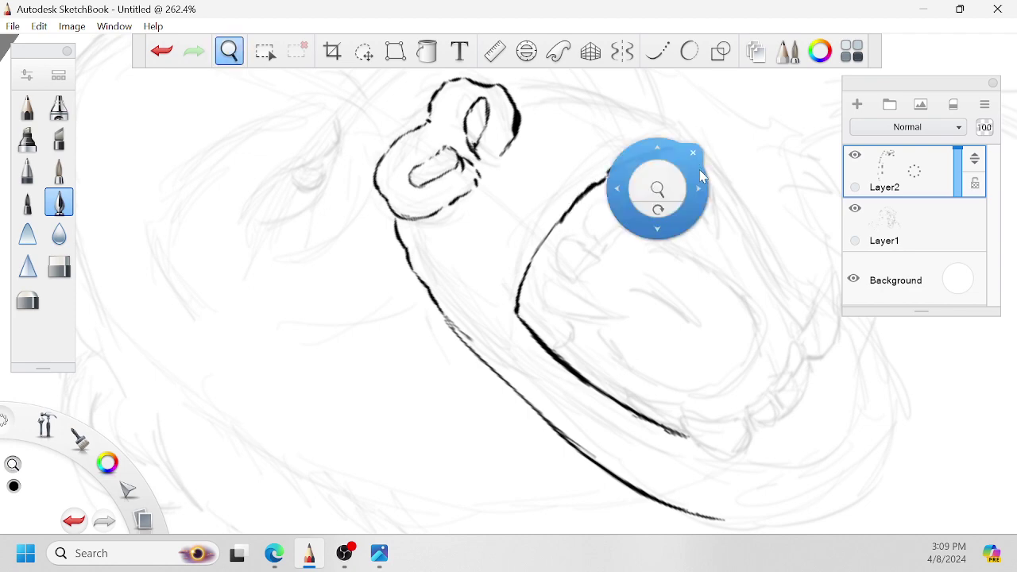
left_click_drag(674, 205, 674, 202)
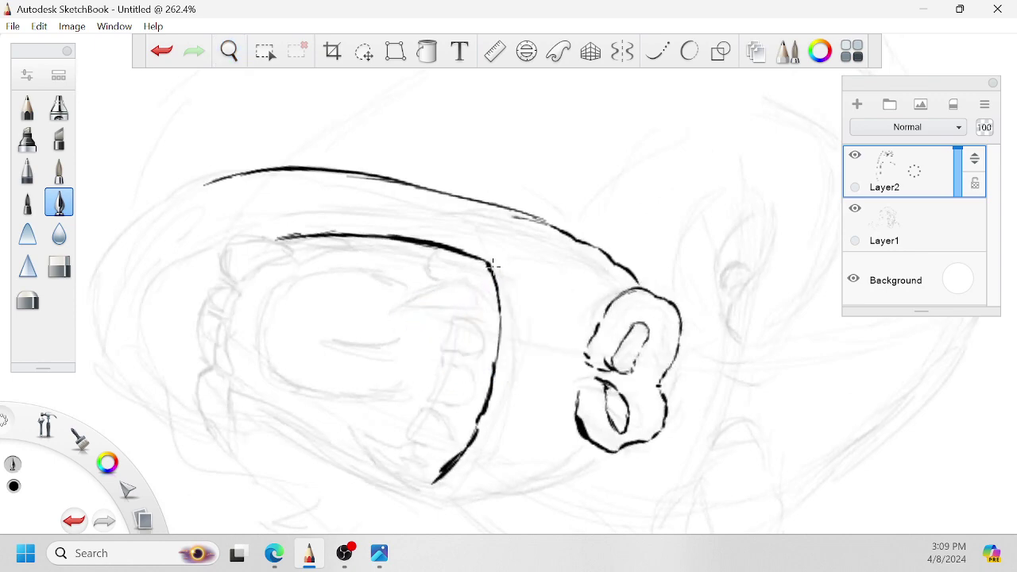
key("space")
mouse_move(509, 305)
left_mouse_down()
mouse_move(548, 281)
mouse_move(575, 310)
mouse_move(570, 253)
mouse_move(581, 280)
mouse_move(548, 262)
mouse_move(546, 281)
mouse_move(581, 290)
mouse_move(576, 319)
left_mouse_up()
key("space")
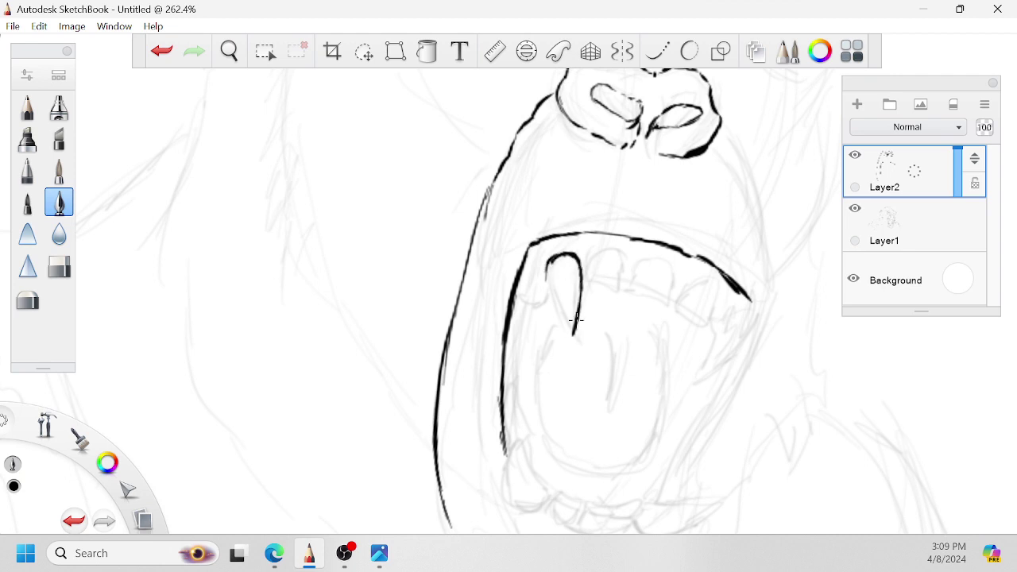
left_click_drag(547, 262, 564, 358)
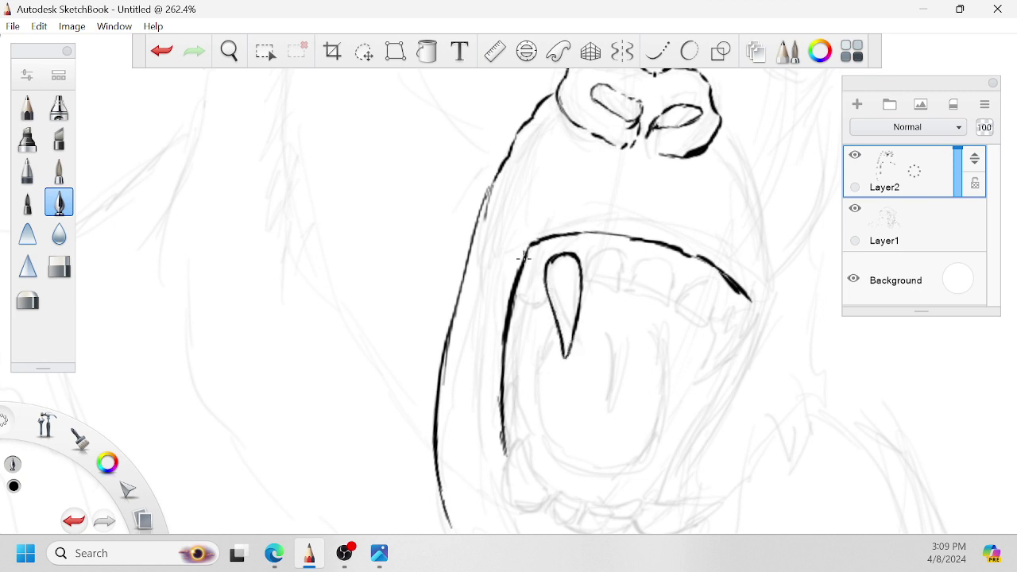
mouse_move(540, 274)
left_mouse_down()
mouse_move(523, 282)
mouse_move(522, 303)
mouse_move(544, 289)
mouse_move(526, 303)
left_mouse_up()
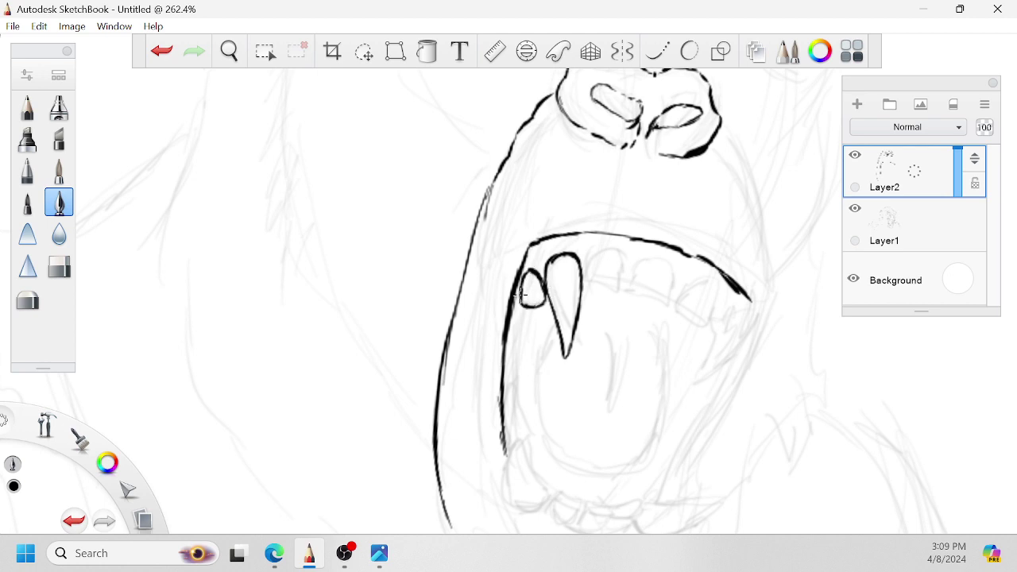
Ink a short cheek crease and thicken the muzzle's near-side contour with overlapping strokes.
key("space")
left_click_drag(633, 258, 564, 316)
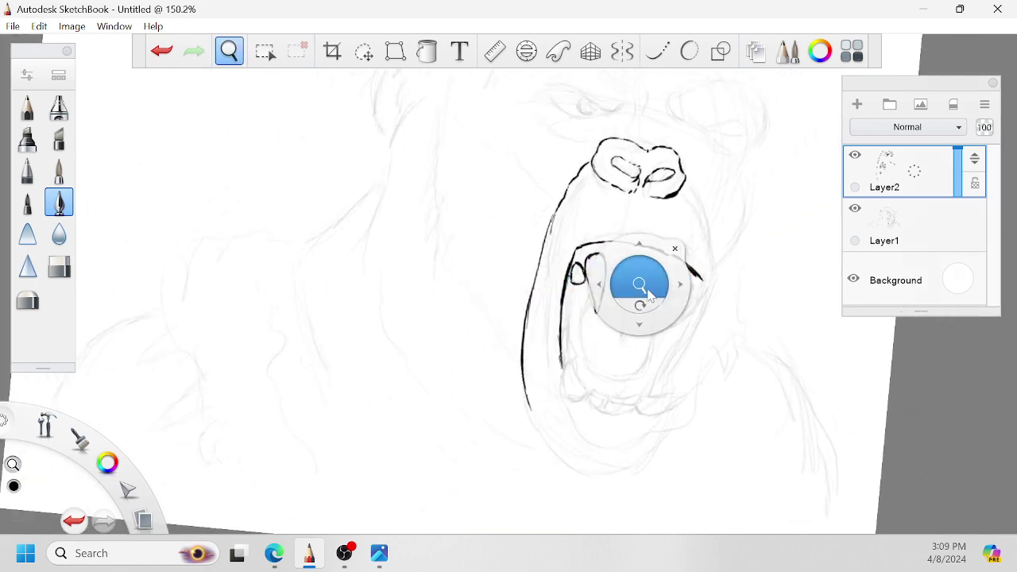
left_click_drag(639, 297, 634, 303)
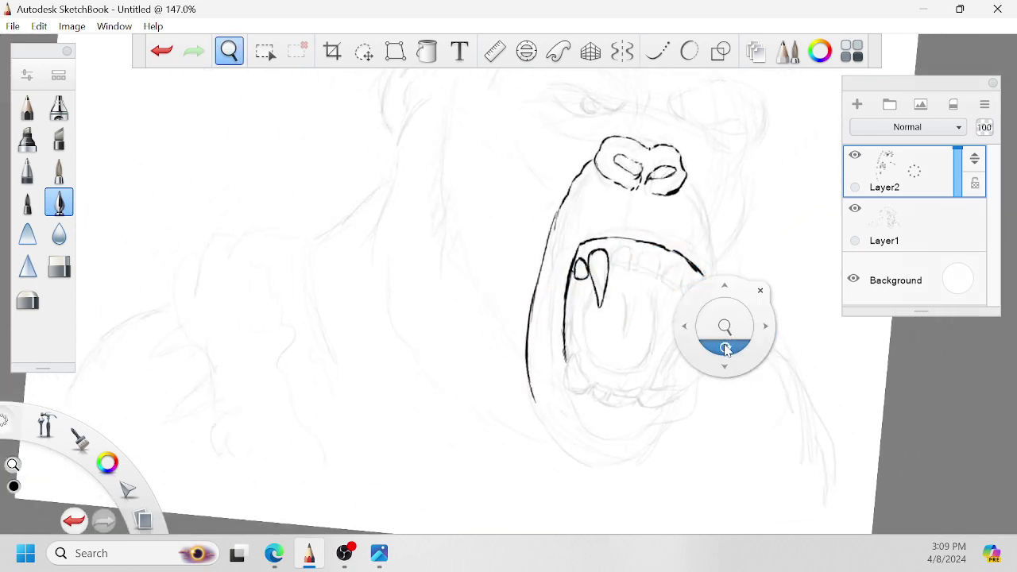
key("space")
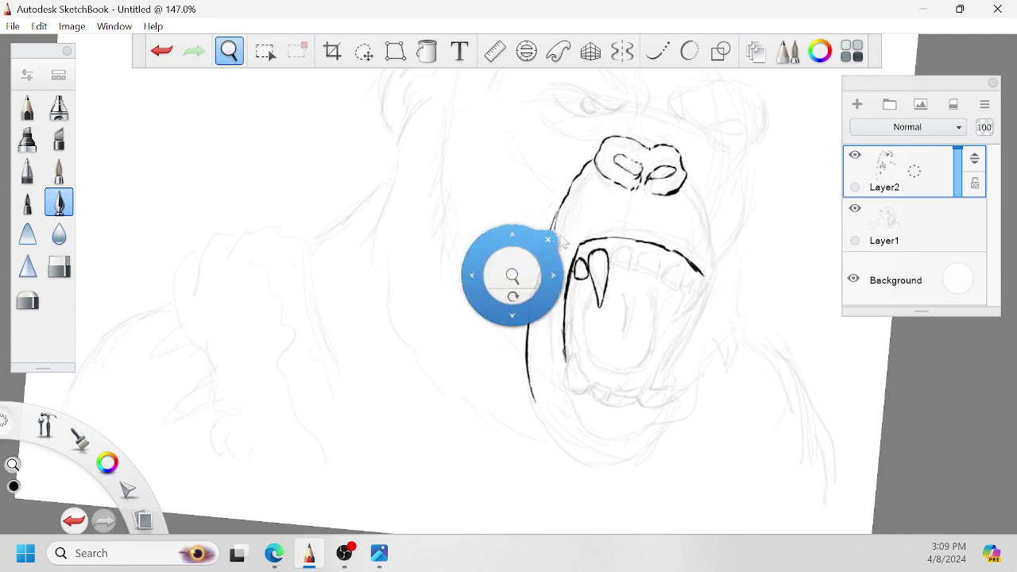
left_click_drag(520, 270, 574, 291)
key("space")
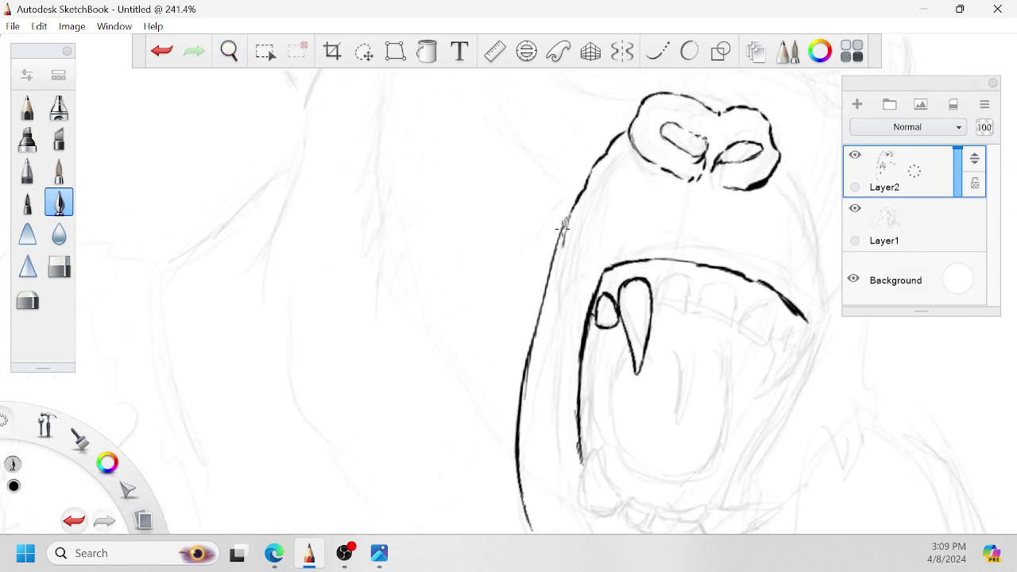
mouse_move(563, 229)
left_mouse_down()
mouse_move(566, 278)
mouse_move(564, 219)
mouse_move(530, 300)
left_mouse_up()
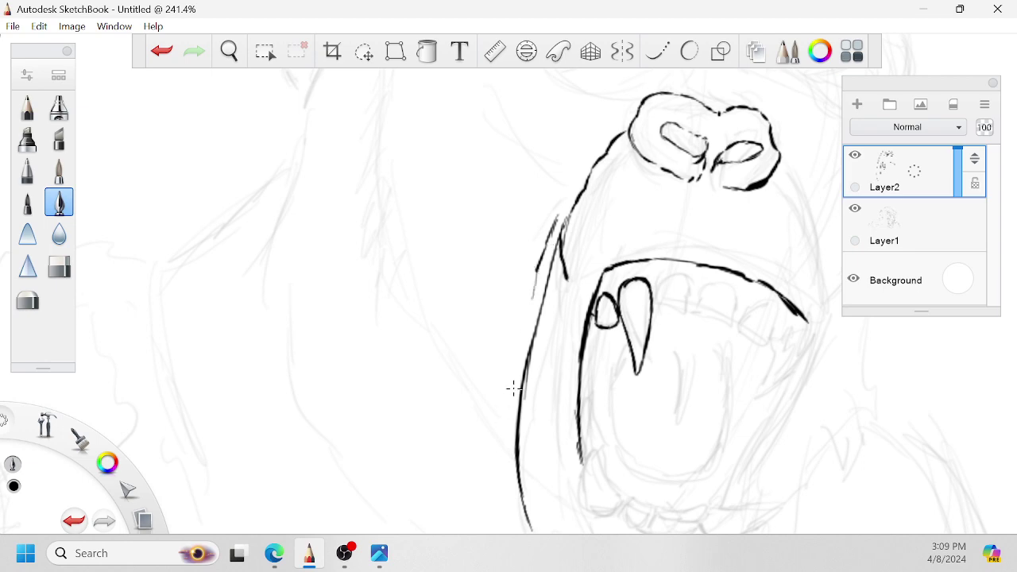
mouse_move(515, 388)
left_mouse_down()
mouse_move(526, 321)
mouse_move(571, 202)
left_mouse_up()
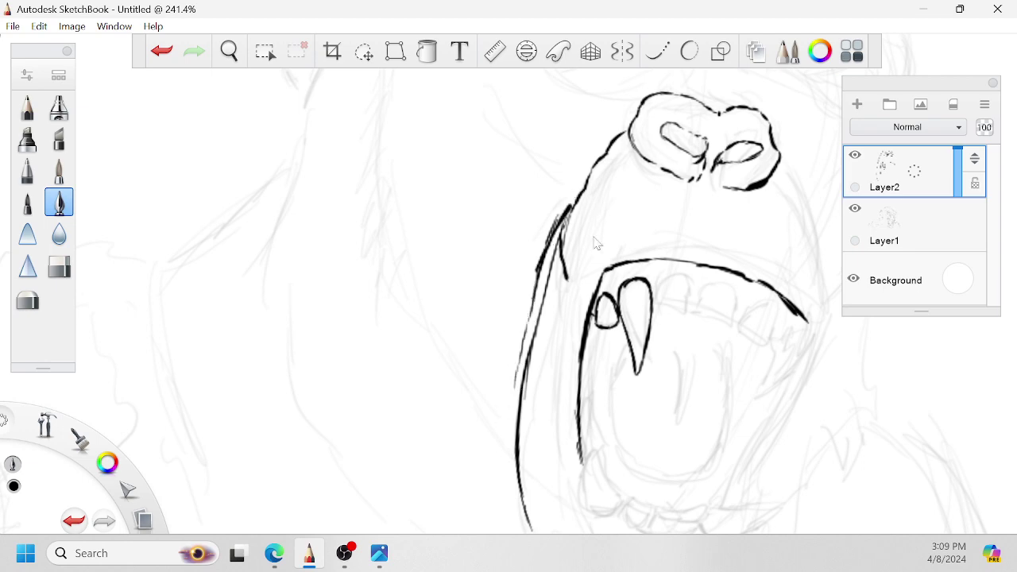
Ink the muzzle's far-side contour from the nose down to the mouth's far corner.
key("space")
left_click_drag(583, 264, 572, 311)
left_click_drag(792, 240, 689, 286)
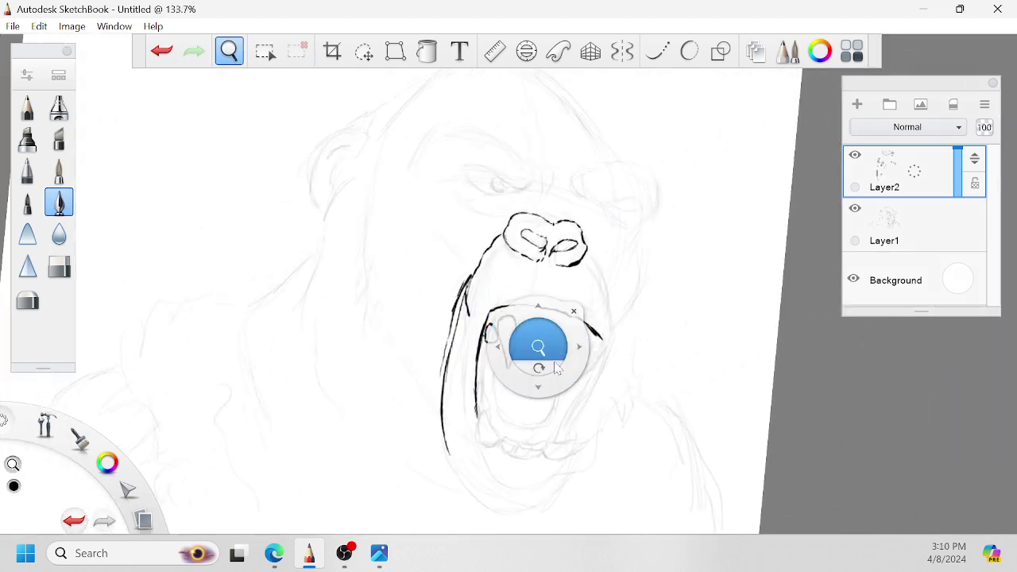
left_click_drag(551, 367, 590, 326)
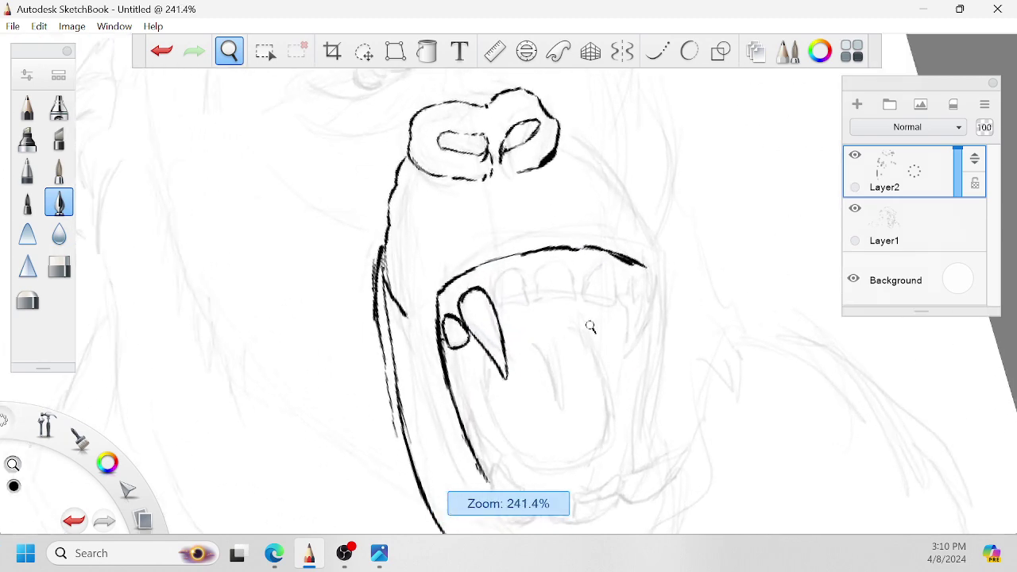
scroll(591, 326, "up", 1)
mouse_move(564, 112)
left_mouse_down()
mouse_move(626, 164)
mouse_move(659, 252)
mouse_move(649, 259)
mouse_move(636, 352)
mouse_move(588, 235)
mouse_move(637, 269)
left_mouse_up()
Ink the upper front teeth and the far upper fang, and thicken the line at the near mouth corner.
key("space")
mouse_move(561, 288)
left_mouse_down()
mouse_move(554, 279)
mouse_move(538, 304)
mouse_move(558, 312)
mouse_move(565, 295)
mouse_move(570, 305)
mouse_move(572, 248)
mouse_move(610, 268)
left_mouse_up()
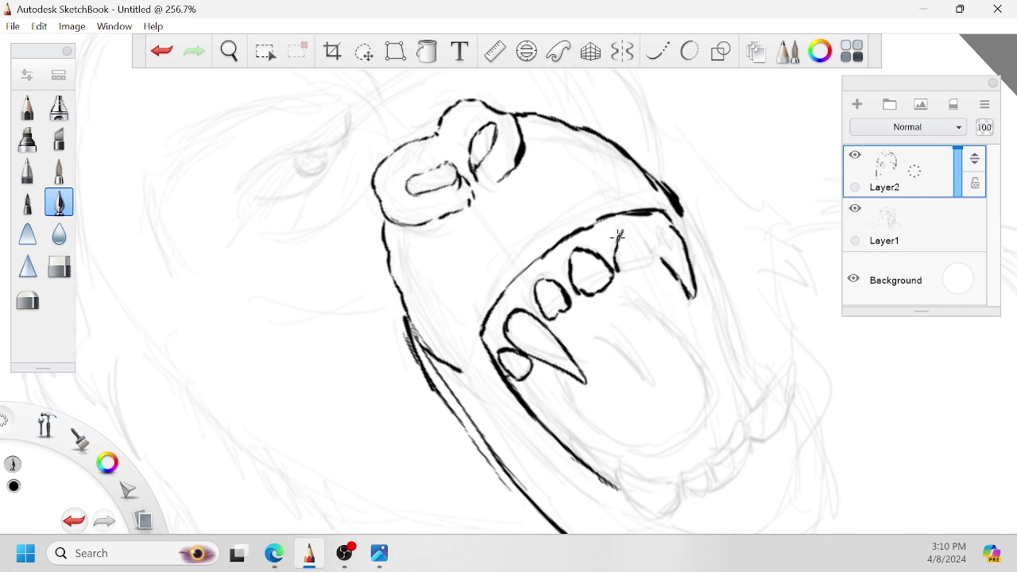
mouse_move(621, 231)
left_mouse_down()
mouse_move(642, 234)
mouse_move(652, 260)
left_mouse_up()
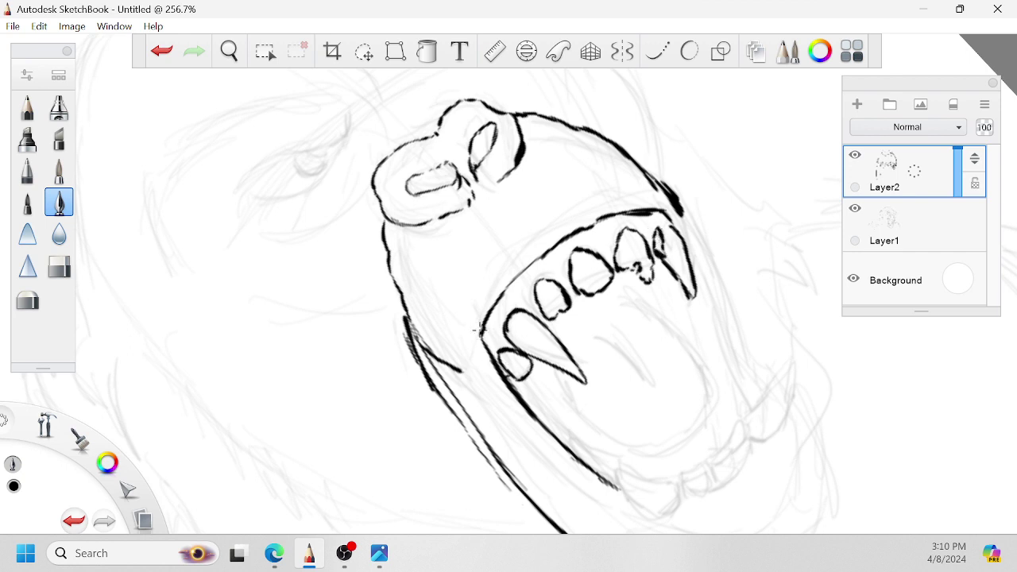
left_click_drag(480, 329, 499, 374)
Extend the mouth's near-side edge to the lower teeth and start outlining the near lower fang.
key("space")
left_click_drag(681, 391, 610, 253)
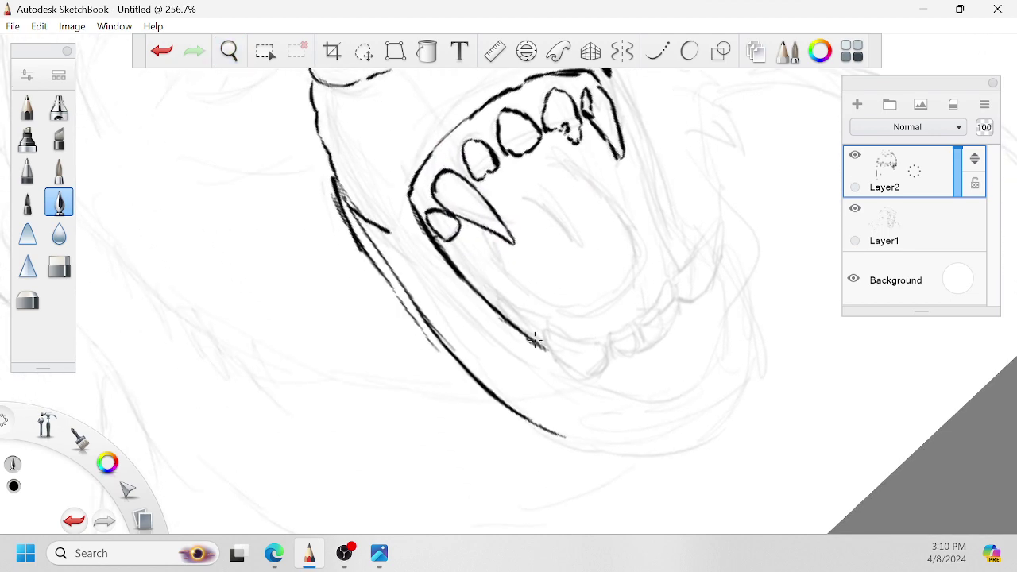
mouse_move(576, 365)
left_mouse_down()
mouse_move(560, 354)
mouse_move(579, 343)
mouse_move(570, 329)
left_mouse_up()
Erase the near lower fang's tip and inner stroke, then re-ink the fang with small teeth beside it.
left_click(59, 266)
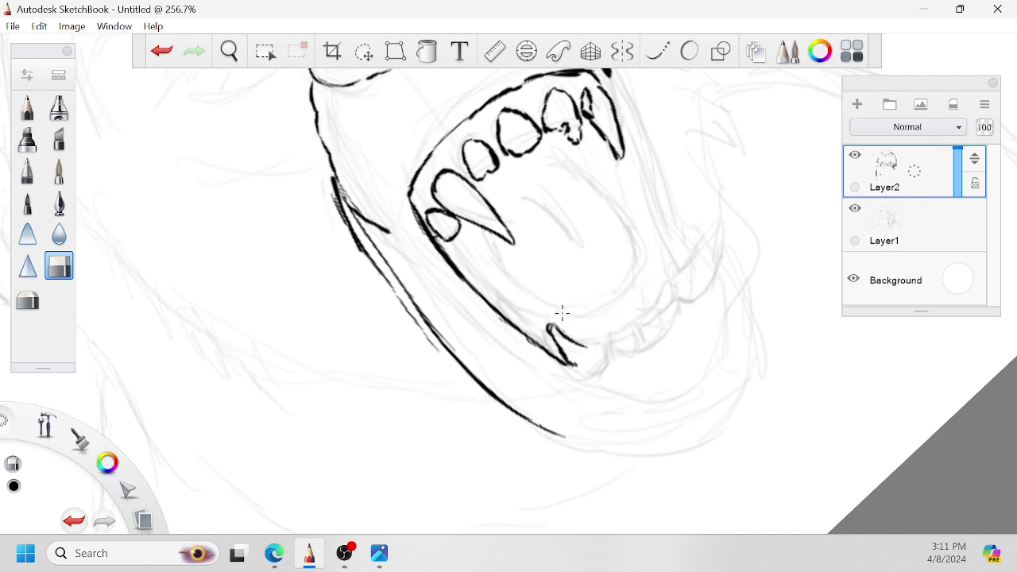
left_click_drag(562, 314, 564, 311)
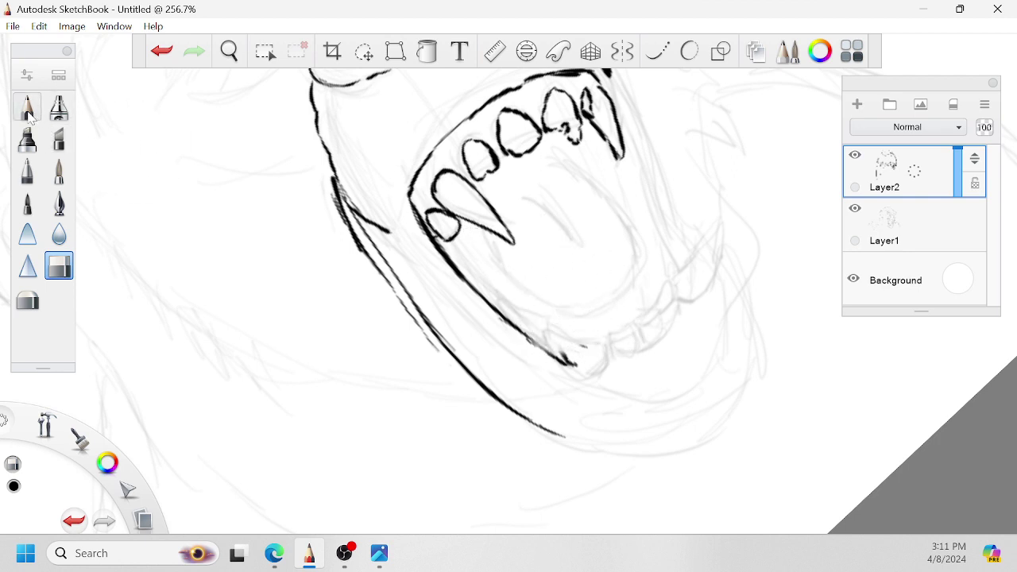
left_click(59, 203)
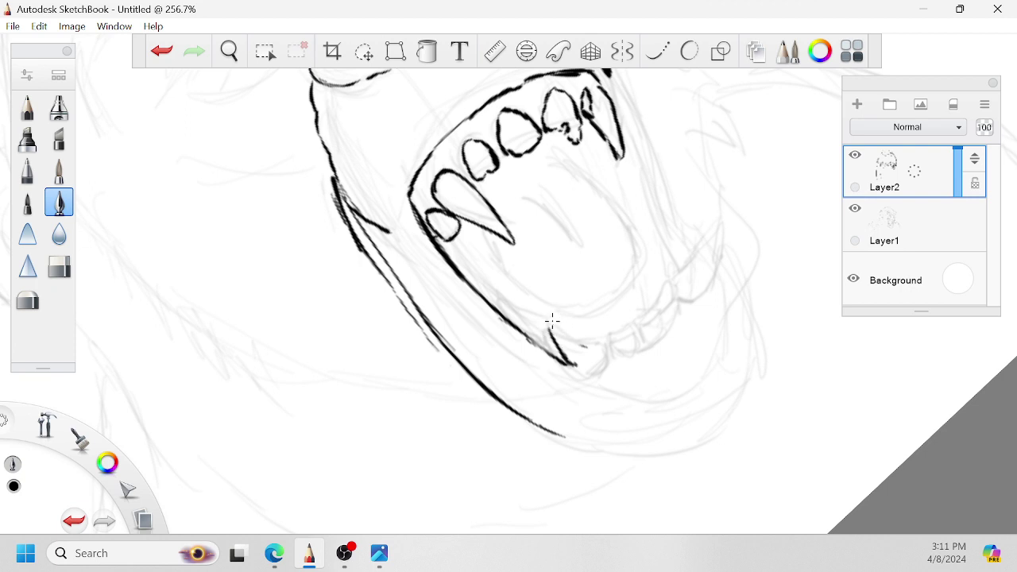
mouse_move(552, 325)
left_mouse_down()
mouse_move(605, 351)
mouse_move(590, 346)
mouse_move(603, 370)
mouse_move(577, 374)
mouse_move(550, 334)
mouse_move(534, 341)
mouse_move(555, 355)
mouse_move(529, 334)
left_mouse_up()
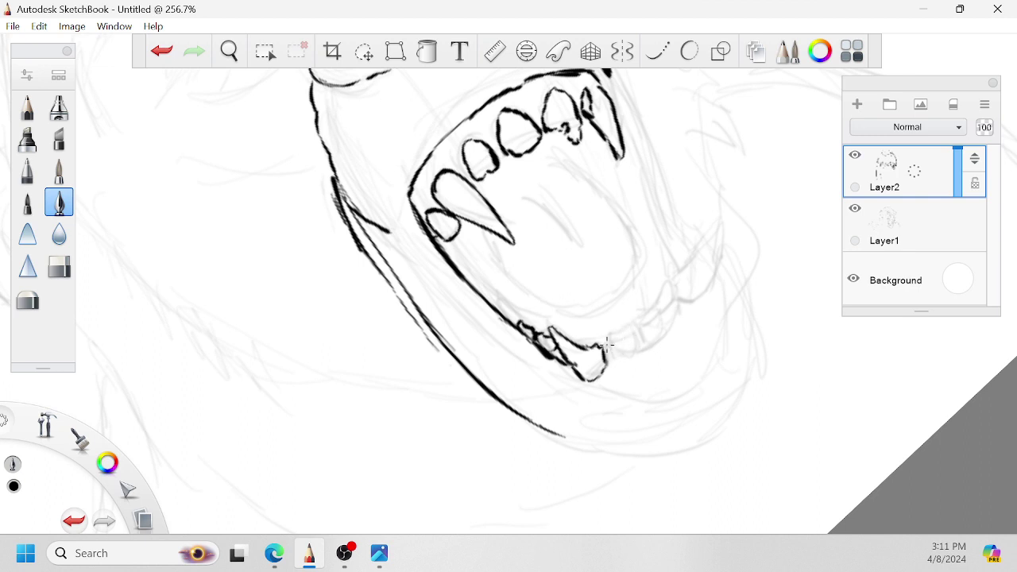
Ink the lower front teeth, the pointed far lower fang and the lower lip's contour beneath them.
mouse_move(606, 344)
left_mouse_down()
mouse_move(634, 327)
mouse_move(627, 371)
mouse_move(605, 345)
mouse_move(636, 355)
mouse_move(620, 352)
mouse_move(652, 327)
mouse_move(637, 354)
mouse_move(597, 379)
mouse_move(635, 393)
mouse_move(717, 341)
left_mouse_up()
mouse_move(730, 280)
left_mouse_down()
mouse_move(726, 332)
mouse_move(640, 391)
mouse_move(560, 385)
mouse_move(640, 388)
left_mouse_up()
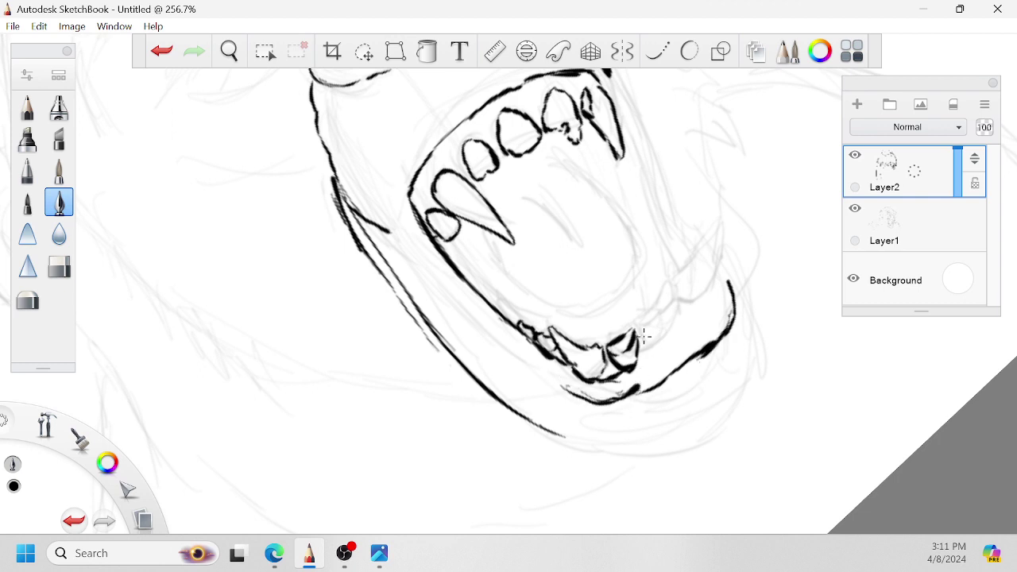
mouse_move(638, 330)
left_mouse_down()
mouse_move(659, 308)
mouse_move(657, 340)
mouse_move(639, 325)
mouse_move(669, 298)
mouse_move(663, 307)
mouse_move(674, 283)
mouse_move(667, 270)
mouse_move(711, 225)
mouse_move(699, 278)
left_mouse_up()
left_click_drag(713, 243, 696, 286)
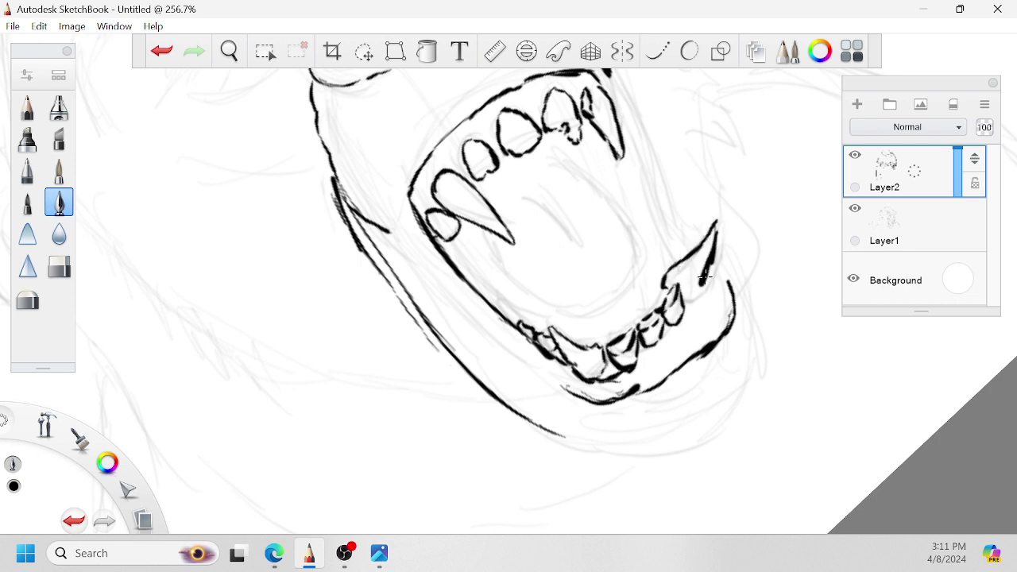
left_click_drag(717, 218, 710, 256)
Ink the mouth's far-side edge with heavy tapered strokes from the upper fang down to the lower fang.
mouse_move(602, 75)
left_mouse_down()
mouse_move(623, 99)
mouse_move(651, 226)
left_mouse_up()
left_click_drag(637, 190, 667, 248)
left_click_drag(636, 148, 690, 254)
left_click_drag(652, 197, 681, 241)
Ink the tongue's center crease and rounded outline, plus the gum line below it.
mouse_move(588, 181)
left_mouse_down()
mouse_move(627, 213)
mouse_move(565, 185)
mouse_move(549, 213)
mouse_move(582, 249)
left_mouse_up()
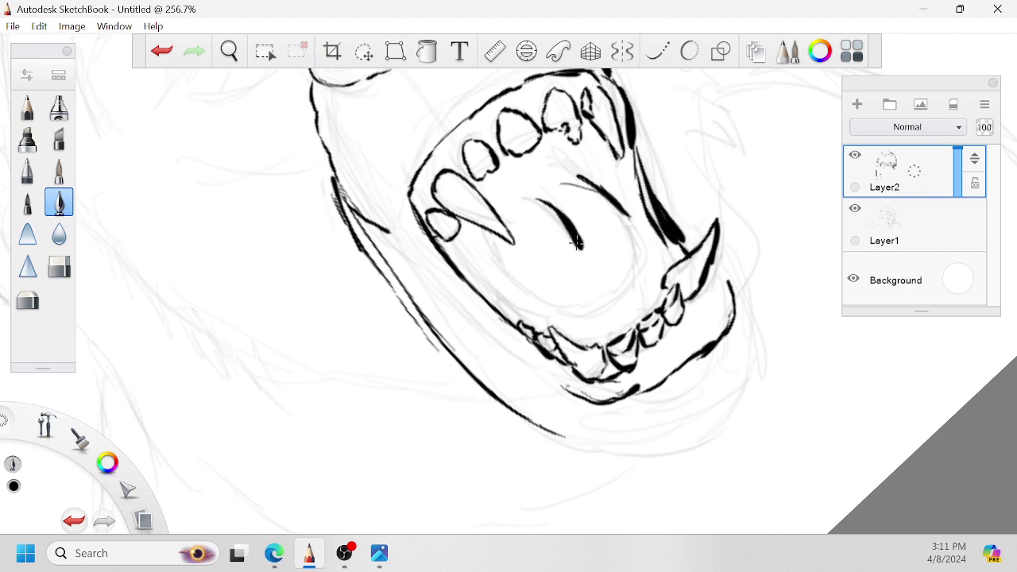
left_click_drag(540, 191, 553, 208)
mouse_move(626, 213)
left_mouse_down()
mouse_move(643, 267)
mouse_move(632, 293)
mouse_move(622, 300)
mouse_move(635, 282)
mouse_move(608, 308)
left_mouse_up()
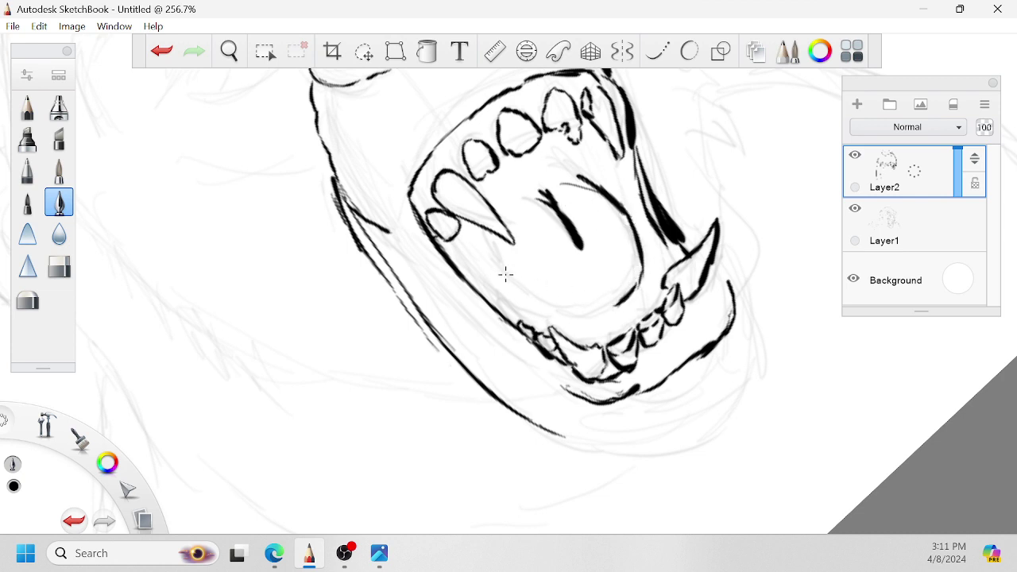
mouse_move(493, 241)
left_mouse_down()
mouse_move(504, 275)
mouse_move(461, 255)
mouse_move(531, 324)
mouse_move(611, 318)
mouse_move(559, 317)
left_mouse_up()
mouse_move(522, 300)
left_mouse_down()
mouse_move(495, 266)
mouse_move(546, 280)
mouse_move(505, 267)
mouse_move(525, 293)
mouse_move(500, 266)
mouse_move(556, 309)
mouse_move(614, 302)
left_mouse_up()
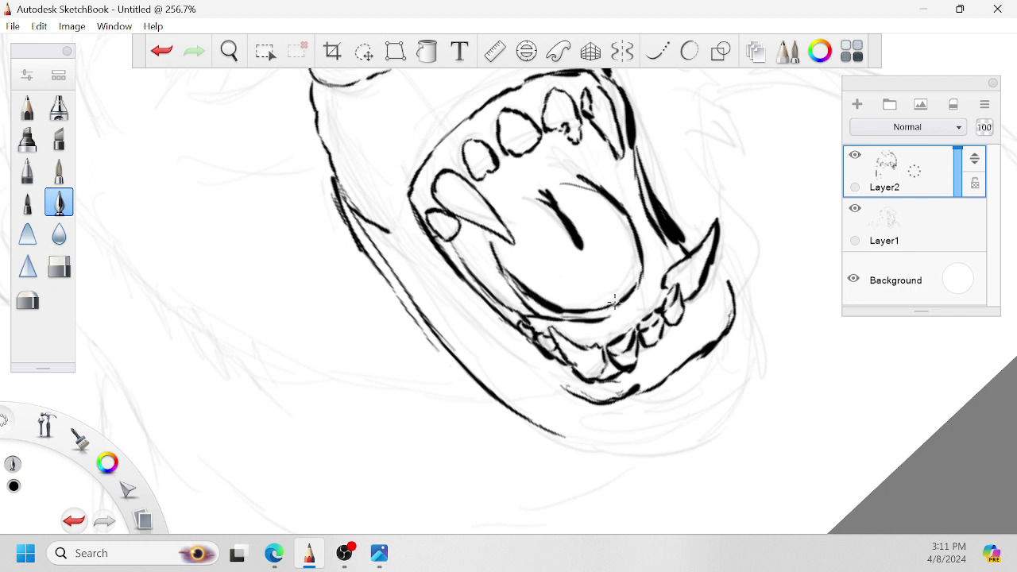
left_click_drag(640, 253, 614, 302)
mouse_move(669, 241)
left_mouse_down()
mouse_move(666, 275)
mouse_move(670, 268)
left_mouse_up()
Extend the jaw's inked contour along the underside of the chin.
key("space")
left_click_drag(696, 204, 681, 259)
mouse_move(824, 296)
left_mouse_down()
mouse_move(756, 292)
mouse_move(654, 254)
mouse_move(567, 336)
mouse_move(651, 346)
left_mouse_up()
key("space")
left_click_drag(690, 244, 640, 293)
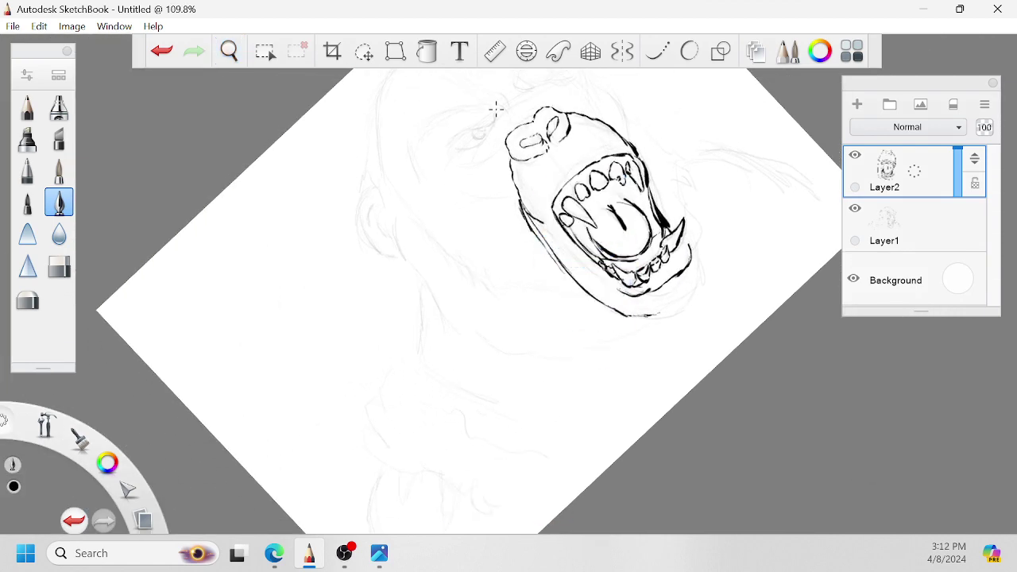
Ink short, heavy crease strokes at the inner corner of the near eye.
key("space")
mouse_move(611, 82)
left_mouse_down()
mouse_move(638, 211)
mouse_move(651, 228)
left_mouse_up()
left_click_drag(640, 339, 715, 303)
mouse_move(536, 158)
left_mouse_down()
mouse_move(612, 223)
mouse_move(639, 229)
left_mouse_up()
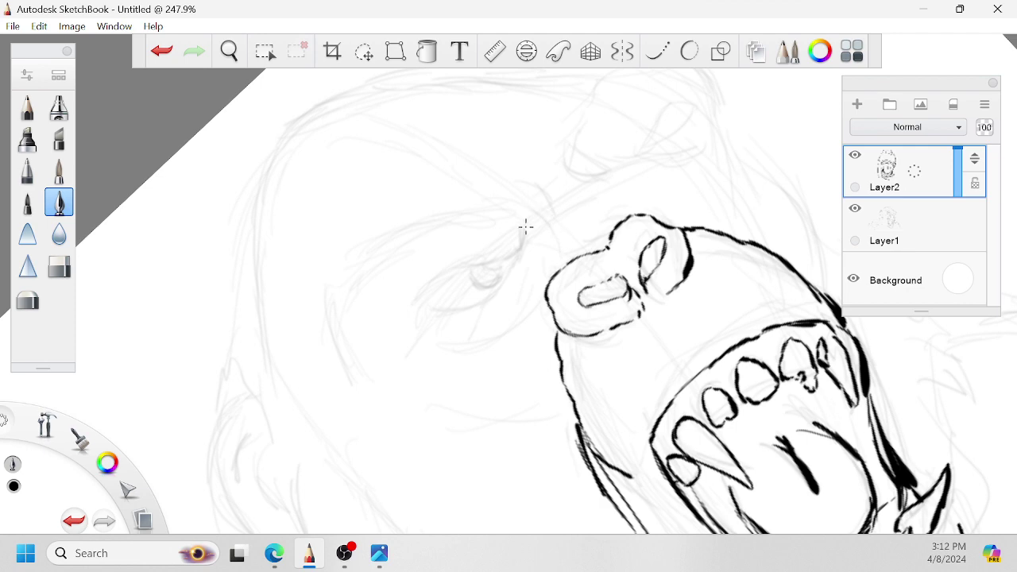
mouse_move(529, 213)
left_mouse_down()
mouse_move(515, 255)
mouse_move(494, 259)
left_mouse_up()
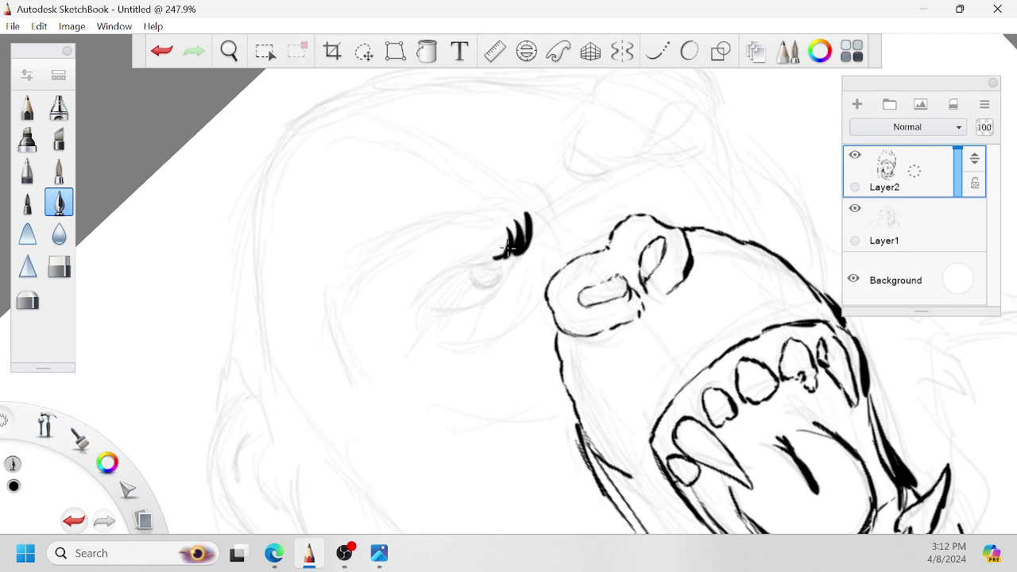
Ink the near eye's upper lid line from the inner corner creases outward.
key("space")
left_click_drag(526, 307, 531, 310)
mouse_move(487, 263)
left_mouse_down()
mouse_move(458, 305)
mouse_move(455, 349)
mouse_move(456, 309)
left_mouse_up()
left_click_drag(475, 282, 453, 344)
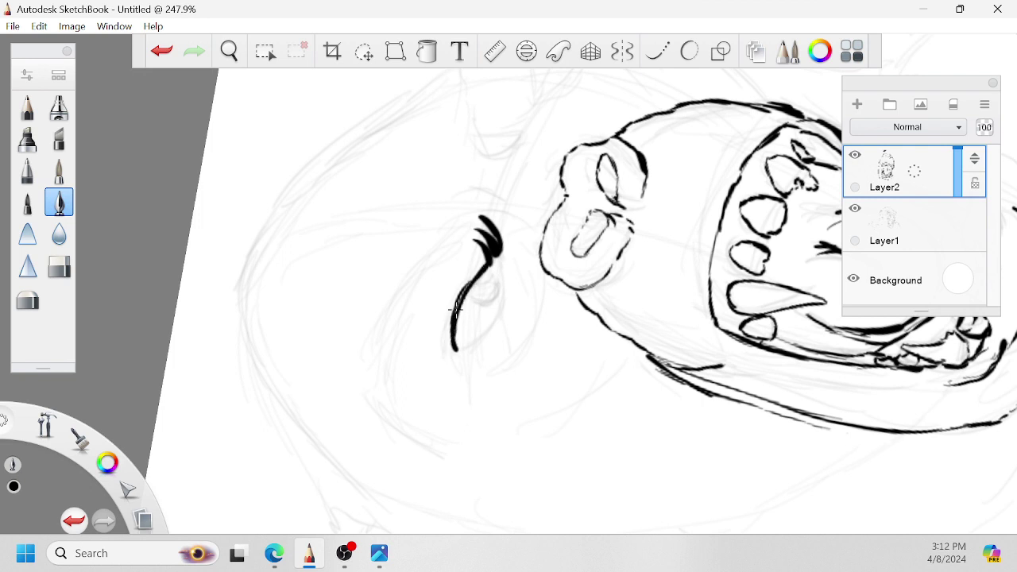
Close the near eye's inked outline with its lower lid and add the curved bag line beneath it.
mouse_move(504, 250)
left_mouse_down()
mouse_move(494, 259)
mouse_move(502, 291)
left_mouse_up()
mouse_move(461, 327)
left_mouse_down()
mouse_move(460, 353)
mouse_move(475, 343)
mouse_move(507, 285)
left_mouse_up()
mouse_move(499, 265)
left_mouse_down()
mouse_move(545, 289)
mouse_move(538, 320)
mouse_move(488, 373)
left_mouse_up()
left_click_drag(521, 343, 534, 273)
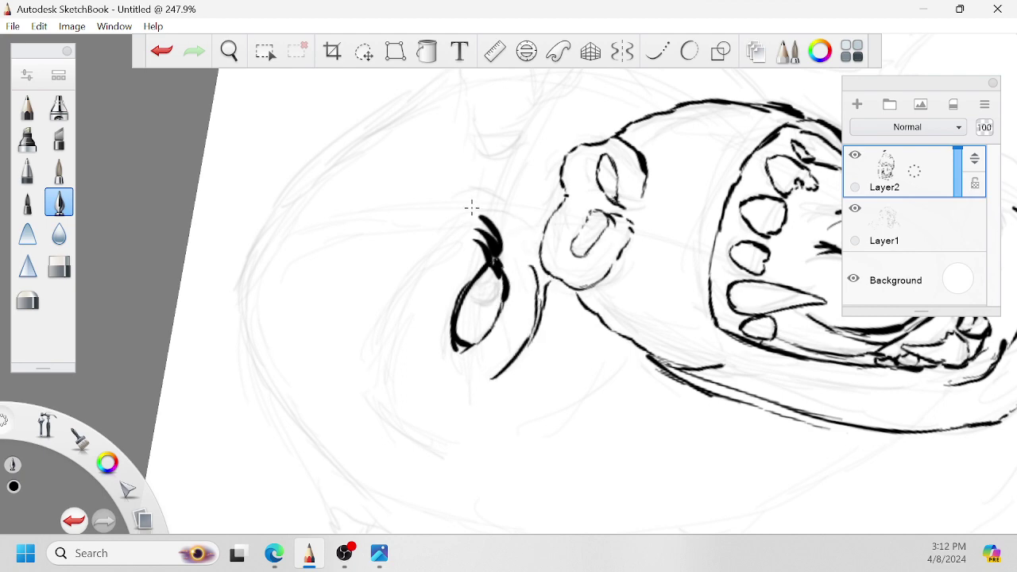
Ink the near eye's brow arch with tapered wrinkle strokes around the inner corner and outer brow.
mouse_move(472, 208)
left_mouse_down()
mouse_move(473, 239)
mouse_move(451, 263)
mouse_move(464, 235)
mouse_move(428, 283)
left_mouse_up()
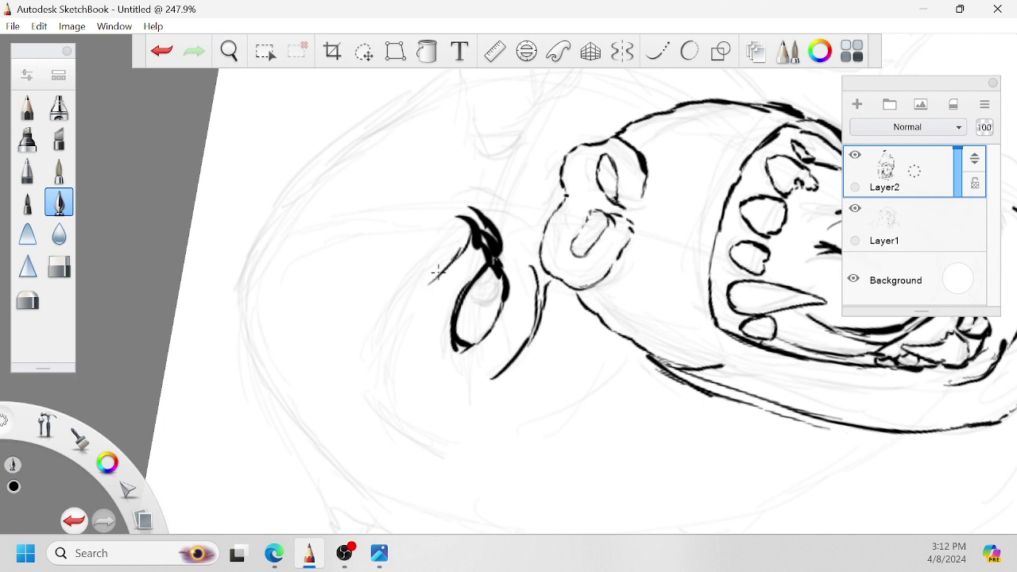
left_click_drag(450, 203, 405, 256)
mouse_move(361, 361)
left_mouse_down()
mouse_move(370, 402)
mouse_move(423, 455)
left_mouse_up()
mouse_move(404, 350)
left_mouse_down()
mouse_move(414, 433)
mouse_move(411, 355)
left_mouse_up()
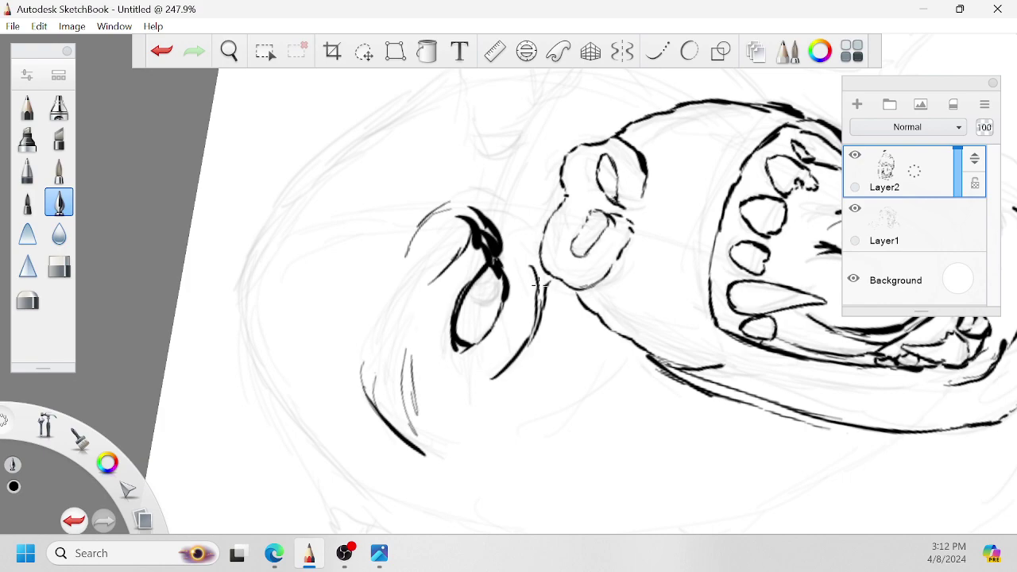
left_click_drag(516, 219, 533, 239)
mouse_move(520, 215)
left_mouse_down()
mouse_move(476, 189)
mouse_move(451, 197)
left_mouse_up()
Ink a diagonal crease across the near cheek and cross it with short hatching strokes beside the muzzle.
key("space")
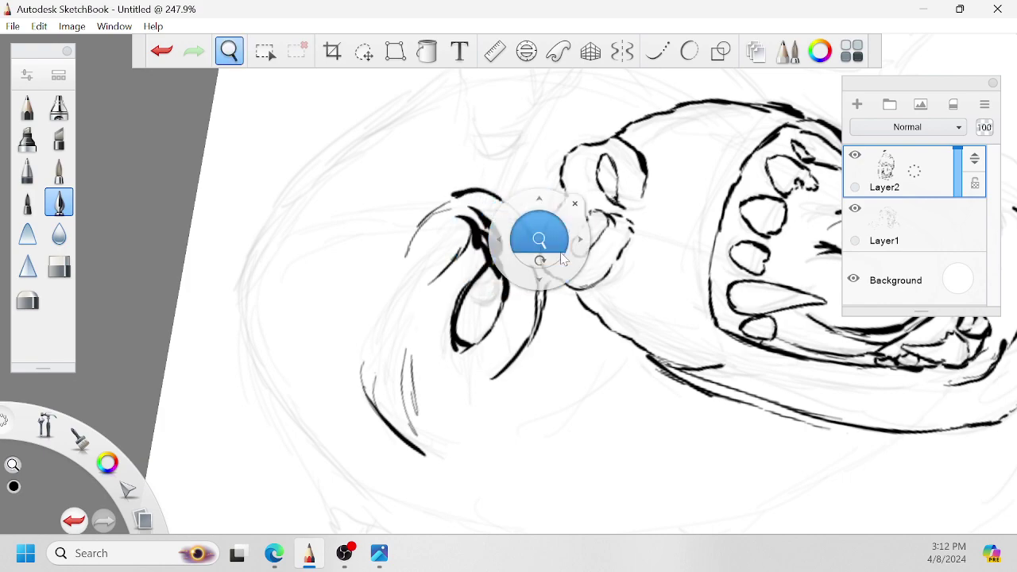
left_click_drag(541, 230, 554, 240)
left_click_drag(520, 270, 482, 257)
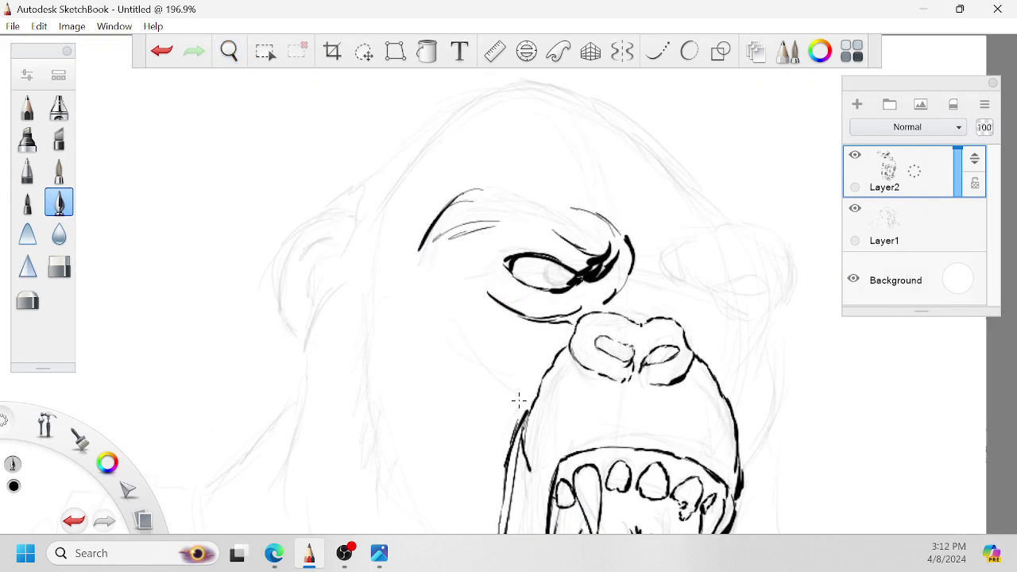
mouse_move(455, 340)
left_mouse_down()
mouse_move(509, 396)
mouse_move(498, 436)
left_mouse_up()
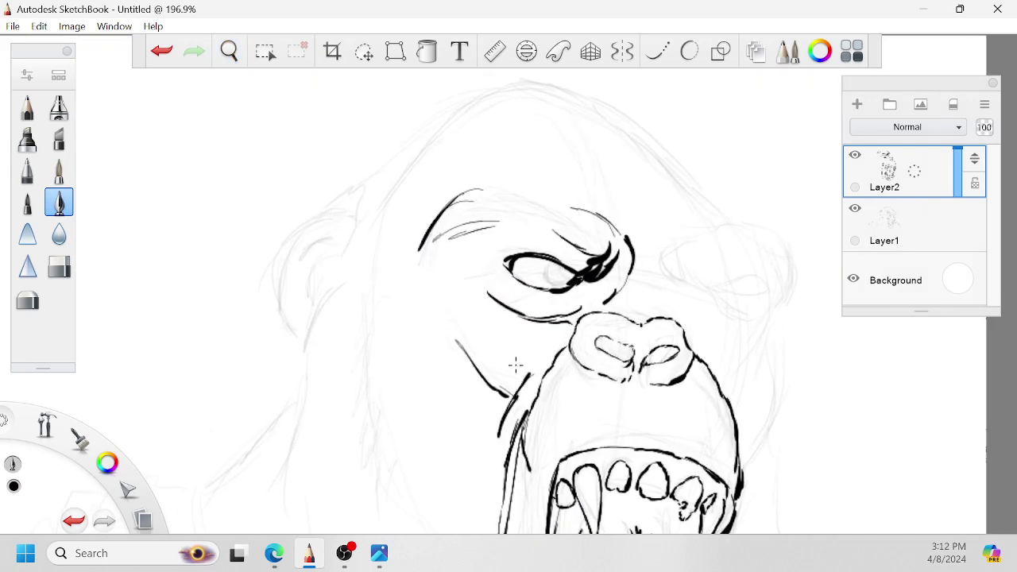
left_click_drag(507, 369, 476, 447)
left_click_drag(503, 334, 472, 414)
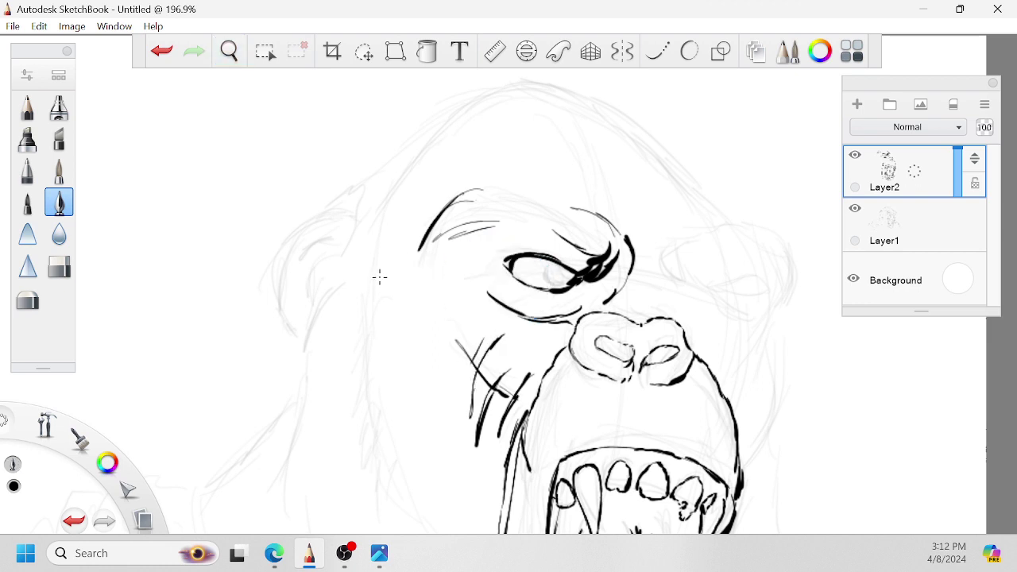
Ink tapered fur strokes along the near temple and extend the skull contour from them up the forehead.
left_click_drag(380, 277, 356, 318)
left_click_drag(383, 250, 361, 296)
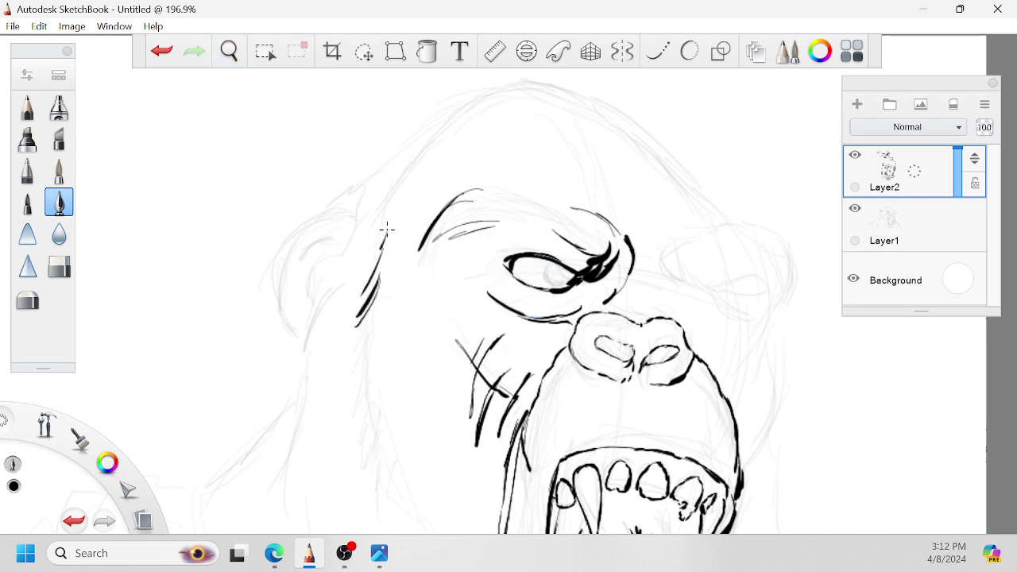
mouse_move(387, 230)
left_mouse_down()
mouse_move(363, 276)
mouse_move(370, 250)
left_mouse_up()
key("space")
mouse_move(454, 283)
left_mouse_down()
mouse_move(479, 273)
mouse_move(469, 292)
mouse_move(436, 276)
left_mouse_up()
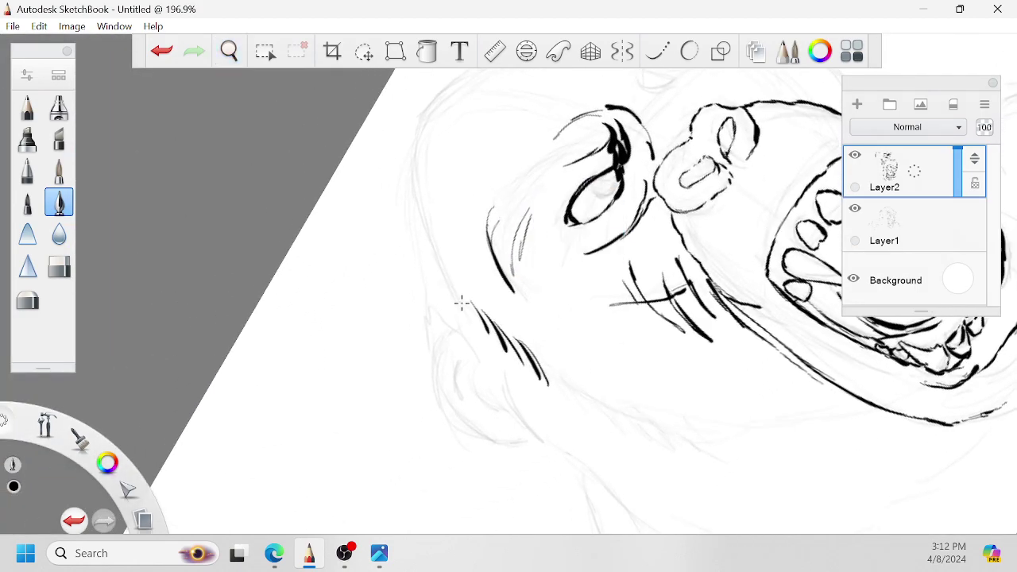
left_click_drag(468, 306, 475, 341)
mouse_move(458, 287)
left_mouse_down()
mouse_move(466, 324)
mouse_move(421, 207)
mouse_move(418, 129)
left_mouse_up()
Ink short, heavy wrinkle strokes above the inner end of the near brow.
key("space")
left_click_drag(500, 135, 547, 261)
mouse_move(606, 274)
left_mouse_down()
mouse_move(566, 293)
mouse_move(607, 274)
left_mouse_up()
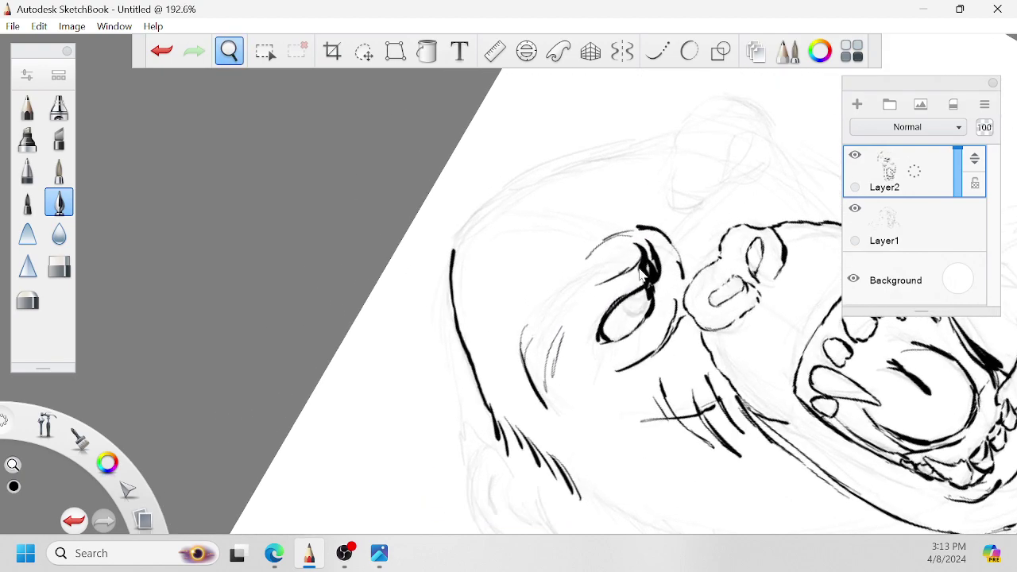
left_click_drag(805, 173, 722, 269)
left_click_drag(635, 347, 684, 327)
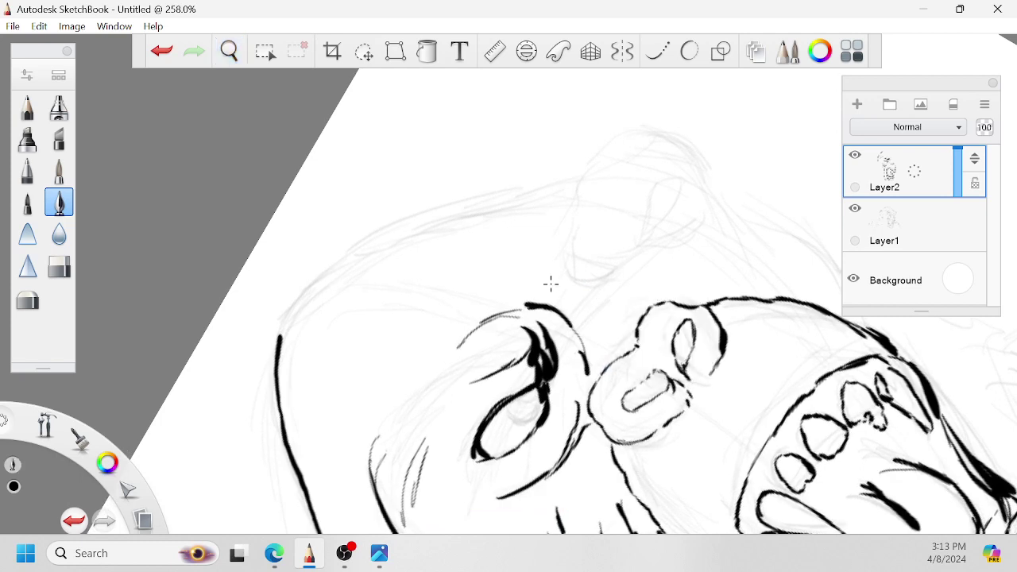
mouse_move(565, 302)
left_mouse_down()
mouse_move(535, 284)
mouse_move(544, 303)
mouse_move(479, 300)
left_mouse_up()
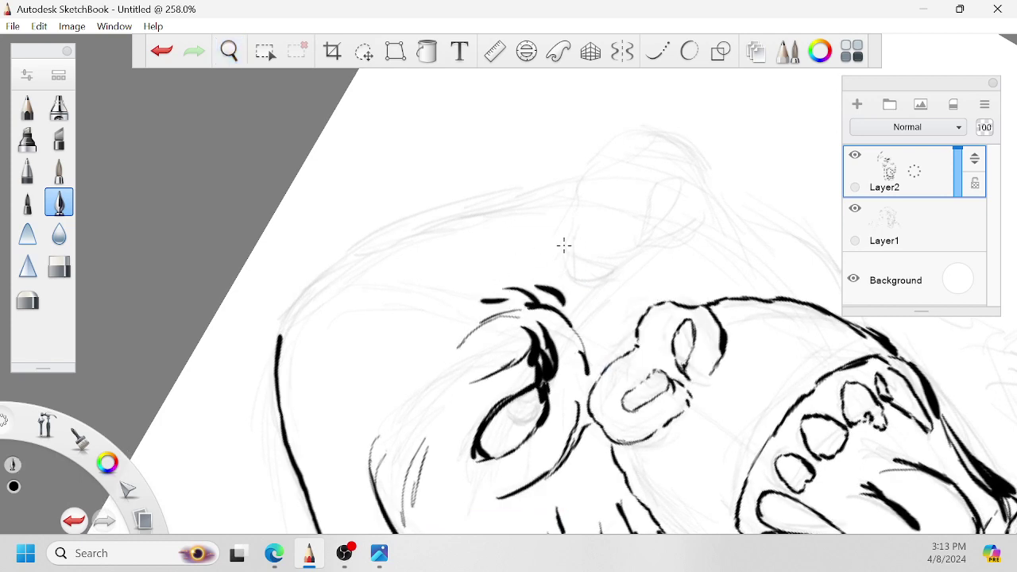
Ink the far brow's lower edge, the almond outline of the far eye and the broken line beneath it.
left_click_drag(564, 244, 583, 286)
mouse_move(567, 239)
left_mouse_down()
mouse_move(587, 285)
mouse_move(580, 270)
mouse_move(626, 238)
mouse_move(656, 186)
left_mouse_up()
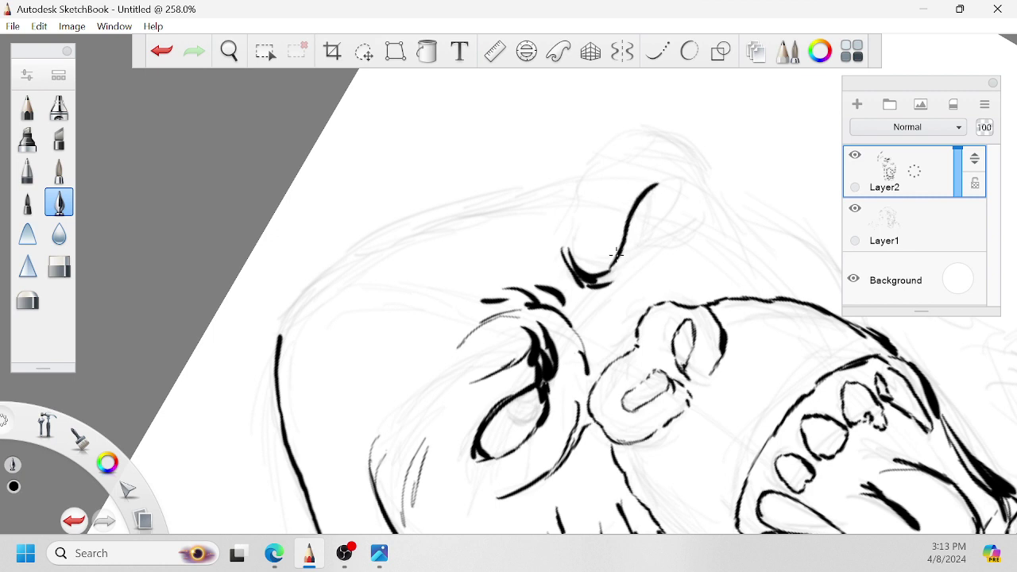
mouse_move(616, 257)
left_mouse_down()
mouse_move(656, 240)
mouse_move(660, 205)
mouse_move(635, 258)
left_mouse_up()
left_click_drag(656, 194, 646, 269)
left_click_drag(568, 245, 581, 163)
left_click_drag(640, 273, 669, 260)
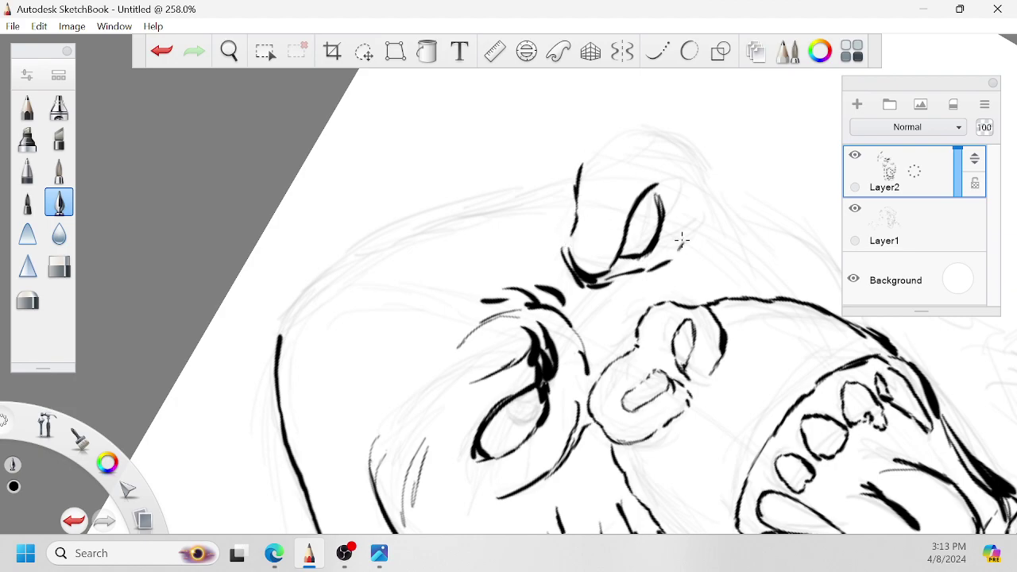
Ink the rounded top of the far brow ridge and join it to the temple with the crown contour.
key("space")
left_click_drag(649, 305, 583, 350)
mouse_move(729, 294)
left_mouse_down()
mouse_move(714, 334)
mouse_move(724, 346)
mouse_move(734, 311)
mouse_move(720, 233)
mouse_move(664, 224)
left_mouse_up()
key("space")
left_click_drag(638, 268, 556, 149)
mouse_move(551, 140)
left_mouse_down()
mouse_move(621, 210)
mouse_move(653, 225)
left_mouse_up()
mouse_move(625, 178)
left_mouse_down()
mouse_move(516, 240)
mouse_move(437, 306)
mouse_move(404, 393)
mouse_move(405, 443)
left_mouse_up()
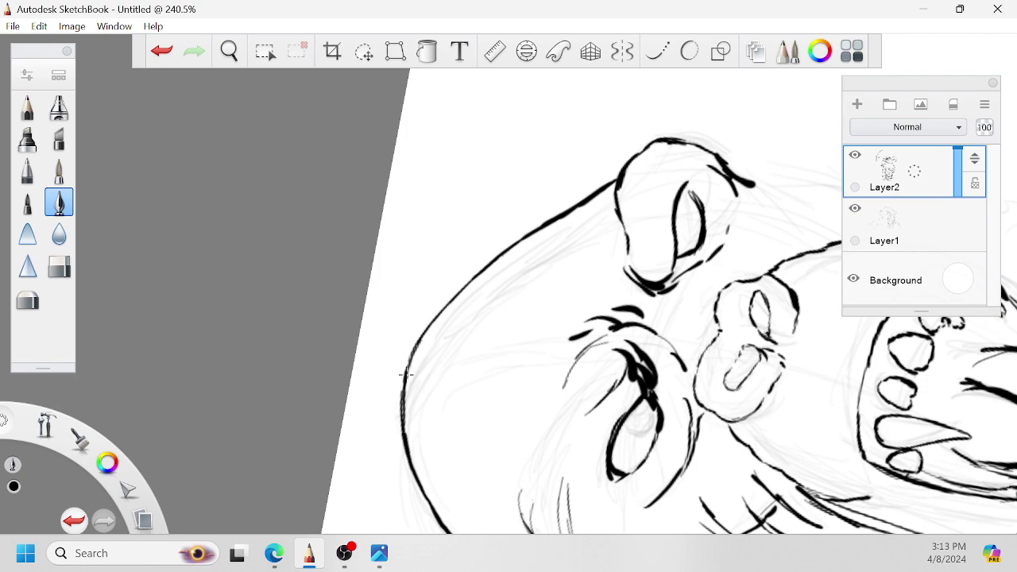
Ink the far side of the face below the brow with a heavy cheek contour and short fur strokes.
key("space")
mouse_move(724, 273)
left_mouse_down()
mouse_move(655, 302)
mouse_move(690, 314)
mouse_move(730, 268)
mouse_move(740, 291)
mouse_move(699, 294)
left_mouse_up()
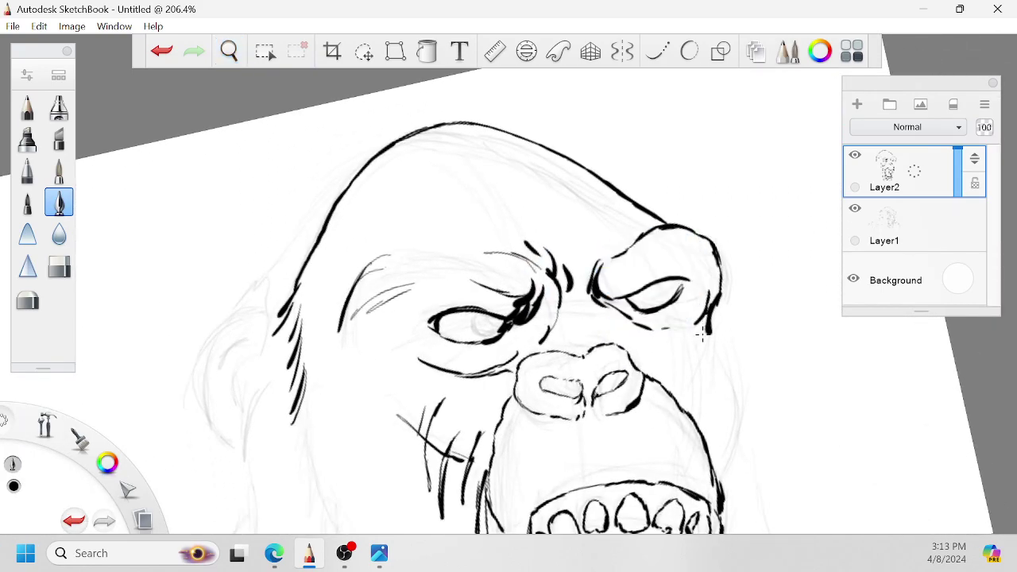
key("space")
left_click_drag(768, 375, 745, 333)
mouse_move(689, 290)
left_mouse_down()
mouse_move(695, 367)
mouse_move(707, 311)
mouse_move(699, 283)
left_mouse_up()
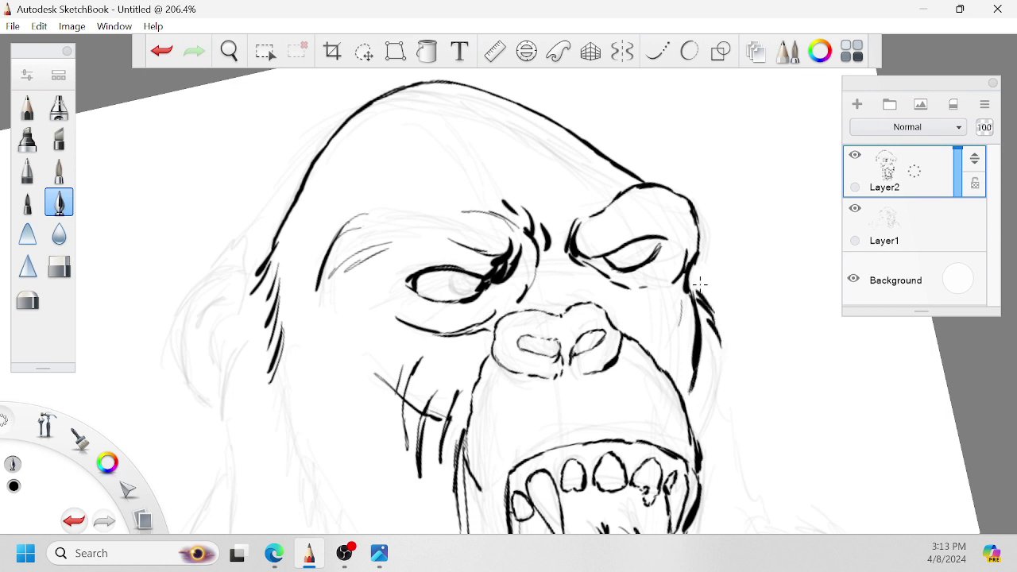
mouse_move(723, 365)
left_mouse_down()
mouse_move(710, 339)
mouse_move(728, 420)
mouse_move(704, 423)
left_mouse_up()
Ink dark irises and pupils in both eyes.
key("space")
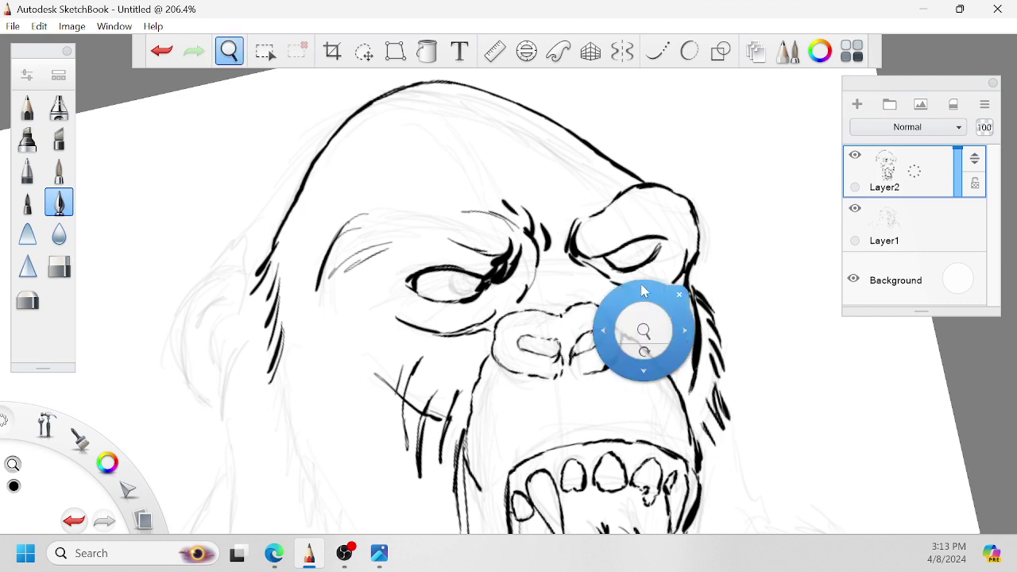
mouse_move(642, 330)
left_mouse_down()
mouse_move(657, 328)
mouse_move(632, 342)
left_mouse_up()
mouse_move(639, 293)
left_mouse_down()
mouse_move(670, 303)
mouse_move(626, 280)
mouse_move(627, 233)
mouse_move(661, 195)
left_mouse_up()
key("space")
left_click_drag(661, 232, 700, 297)
mouse_move(499, 362)
left_mouse_down()
mouse_move(491, 379)
mouse_move(521, 363)
mouse_move(497, 387)
mouse_move(488, 371)
mouse_move(509, 372)
mouse_move(502, 362)
left_mouse_up()
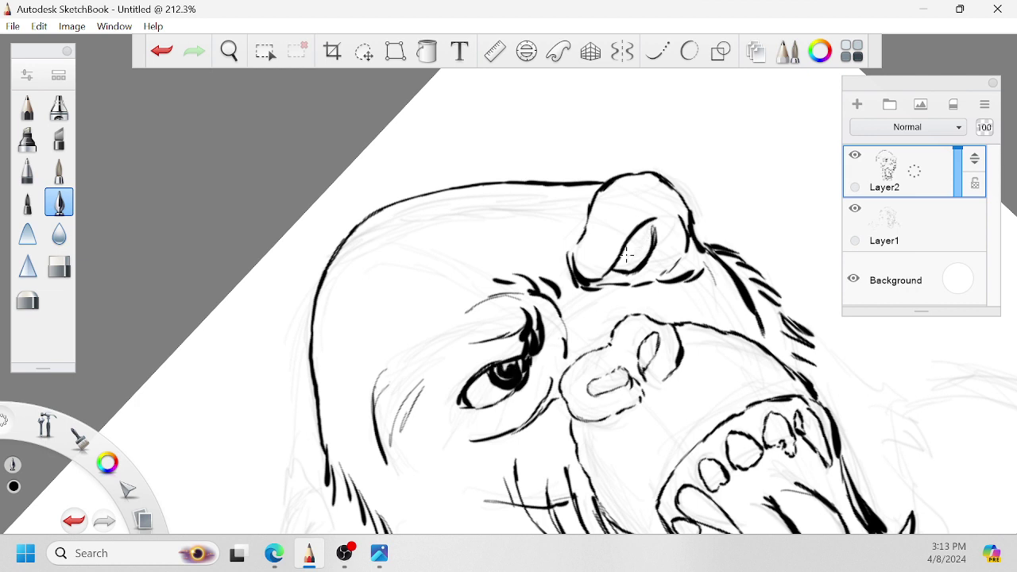
left_click_drag(634, 267, 630, 248)
left_click_drag(656, 222, 648, 256)
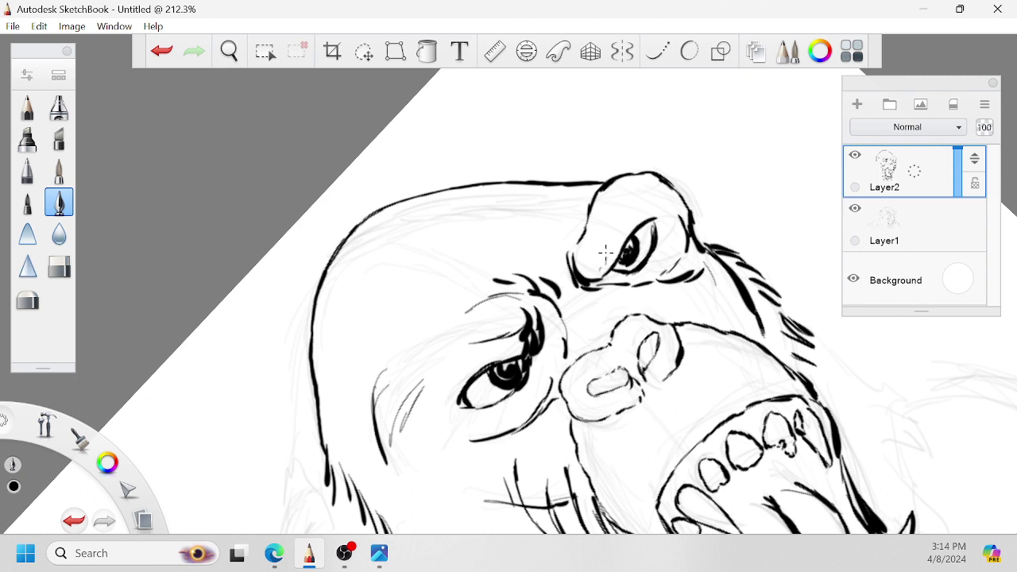
Thicken the far brow's inner corner and the crease beside the nose, and add wrinkles between the brows.
left_click_drag(586, 260, 595, 293)
left_click_drag(568, 370, 566, 400)
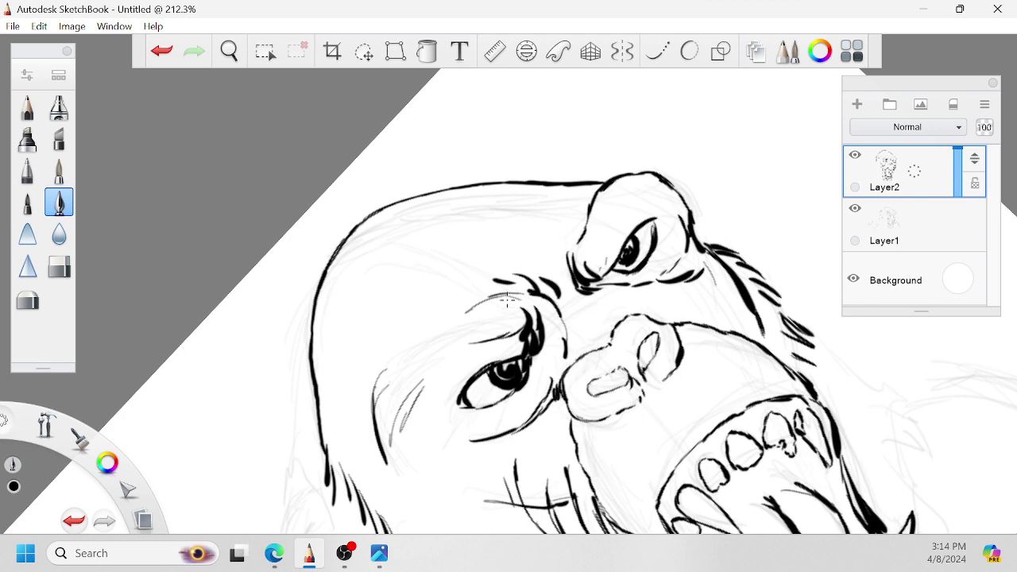
left_click_drag(538, 264, 510, 275)
mouse_move(574, 266)
left_mouse_down()
mouse_move(567, 231)
mouse_move(572, 259)
left_mouse_up()
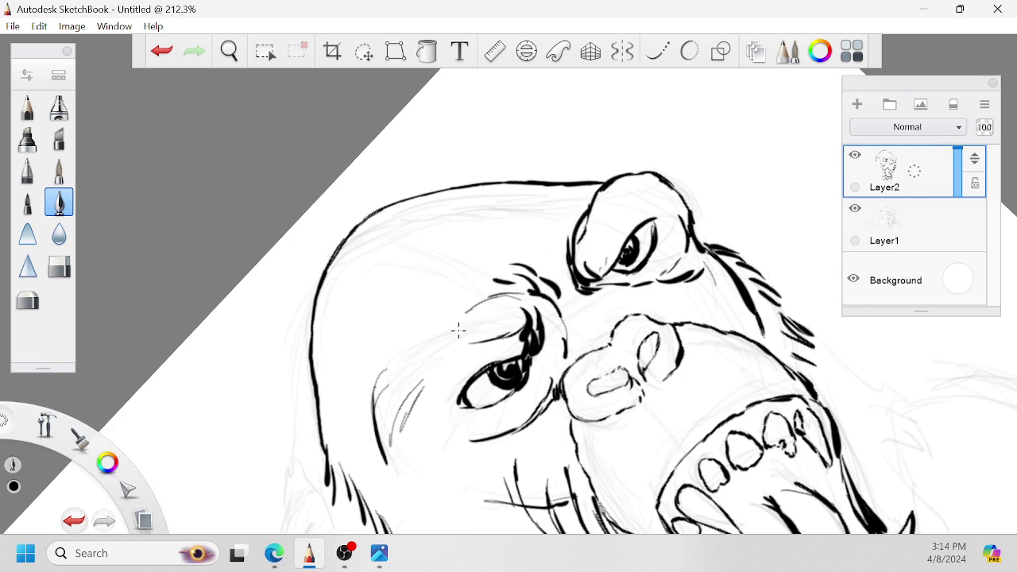
Ink strokes along the near outer brow and short creases below the near eye's bag line.
mouse_move(409, 374)
left_mouse_down()
mouse_move(443, 346)
mouse_move(434, 339)
left_mouse_up()
key("space")
left_click_drag(527, 323, 631, 241)
left_click_drag(583, 357, 582, 400)
mouse_move(577, 358)
left_mouse_down()
mouse_move(571, 383)
mouse_move(569, 356)
mouse_move(548, 401)
left_mouse_up()
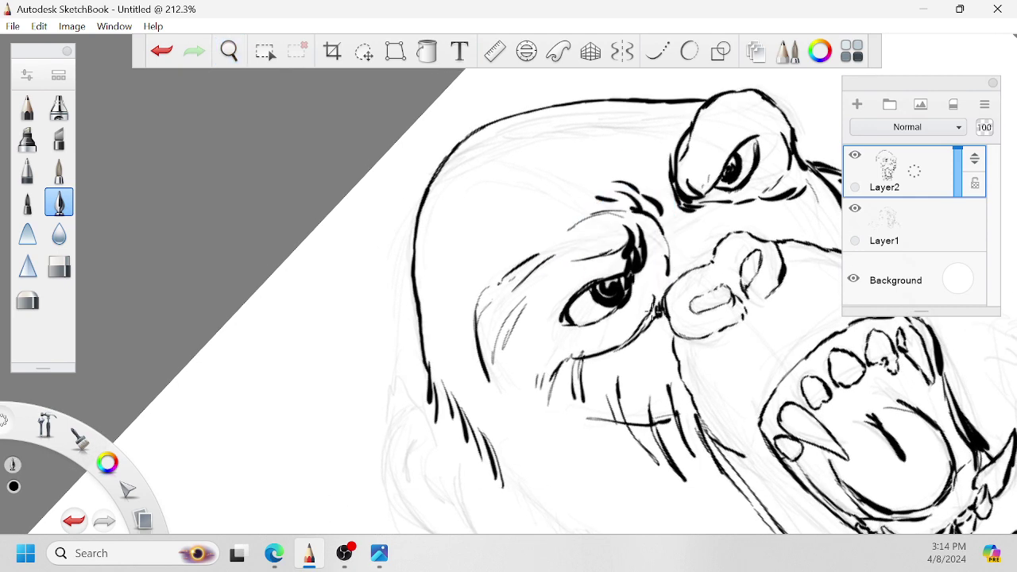
left_click_drag(664, 332, 659, 307)
Connect the near brow line with broken strokes and ink forehead wrinkles above it.
left_click_drag(569, 225, 513, 264)
left_click_drag(497, 275, 489, 283)
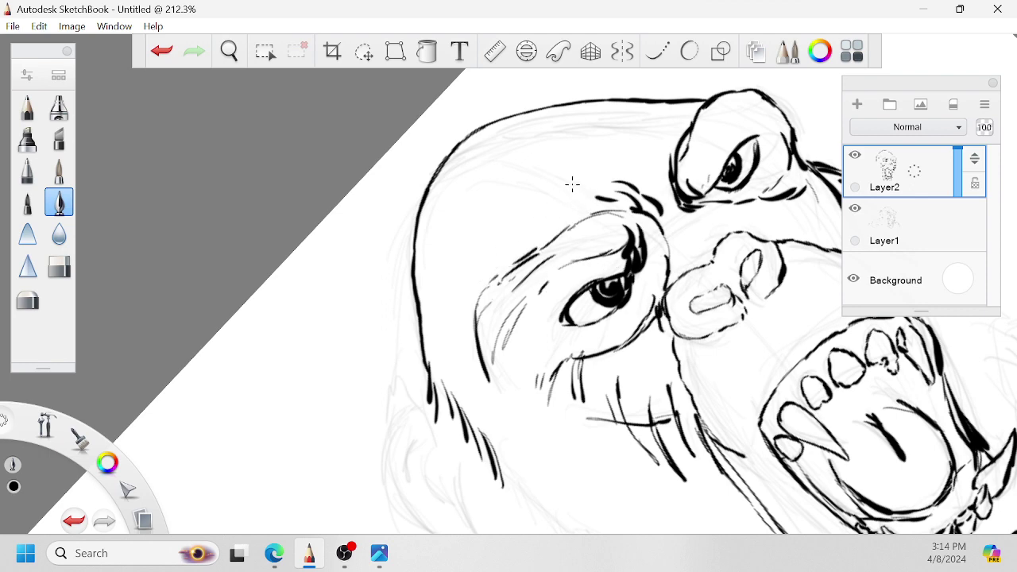
mouse_move(555, 202)
left_mouse_down()
mouse_move(607, 142)
mouse_move(546, 219)
mouse_move(533, 199)
left_mouse_up()
Ink spiky hair tufts along the outside of the skull contour down to the top of the near ear.
key("space")
left_click_drag(517, 270, 569, 187)
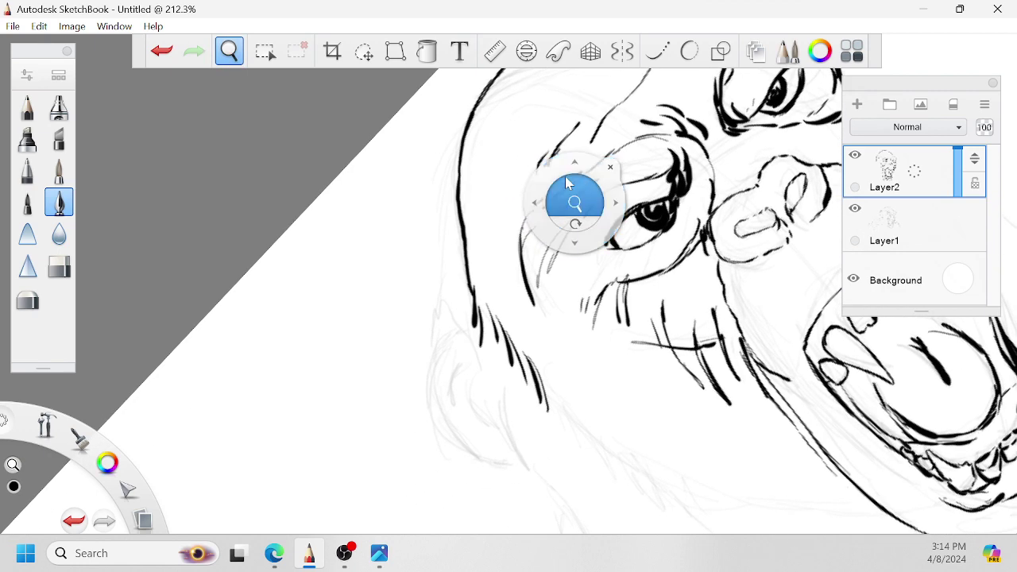
mouse_move(459, 148)
left_mouse_down()
mouse_move(428, 206)
mouse_move(449, 191)
left_mouse_up()
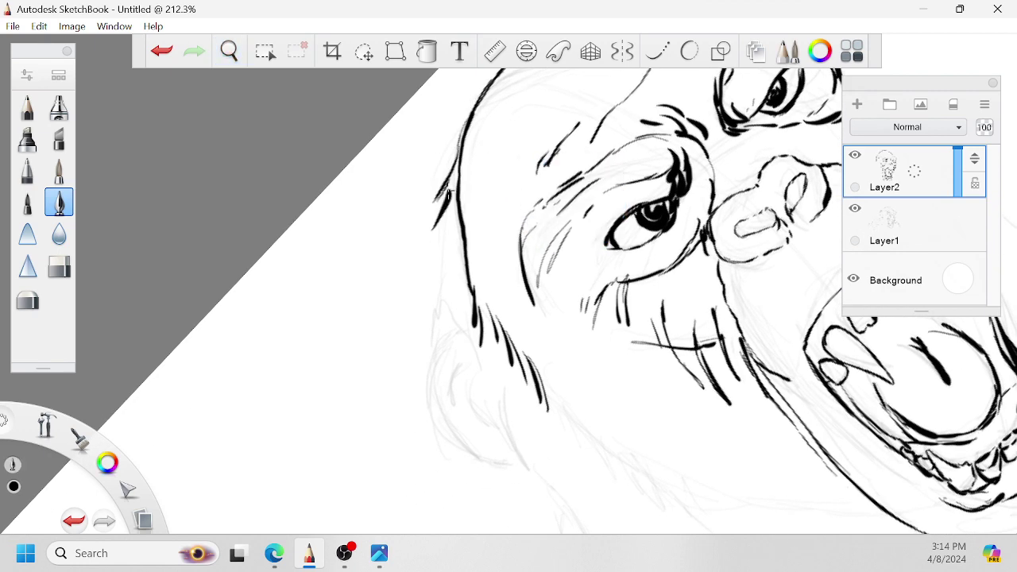
left_click_drag(438, 253, 456, 220)
left_click_drag(441, 278, 458, 238)
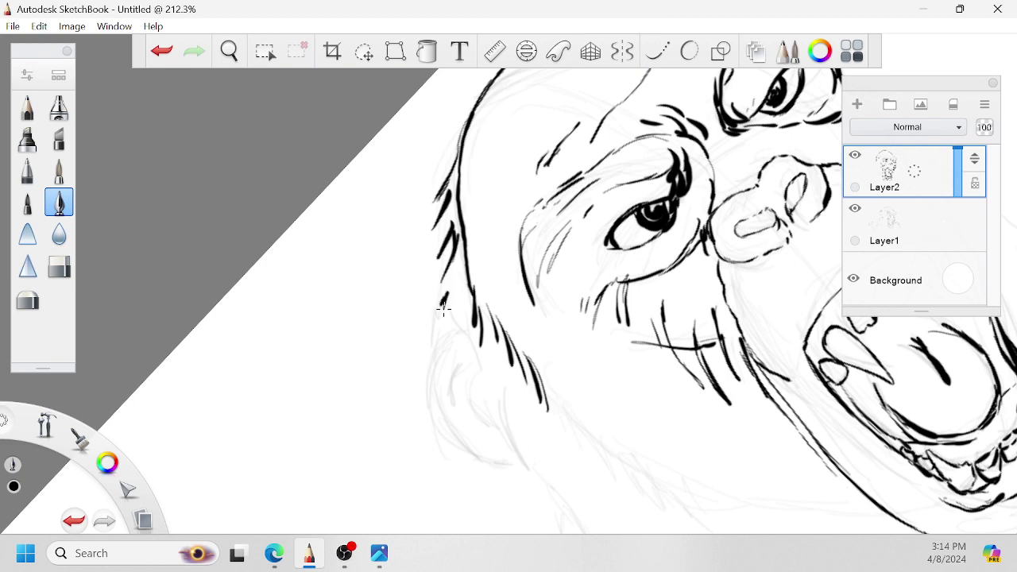
left_click_drag(426, 354, 451, 316)
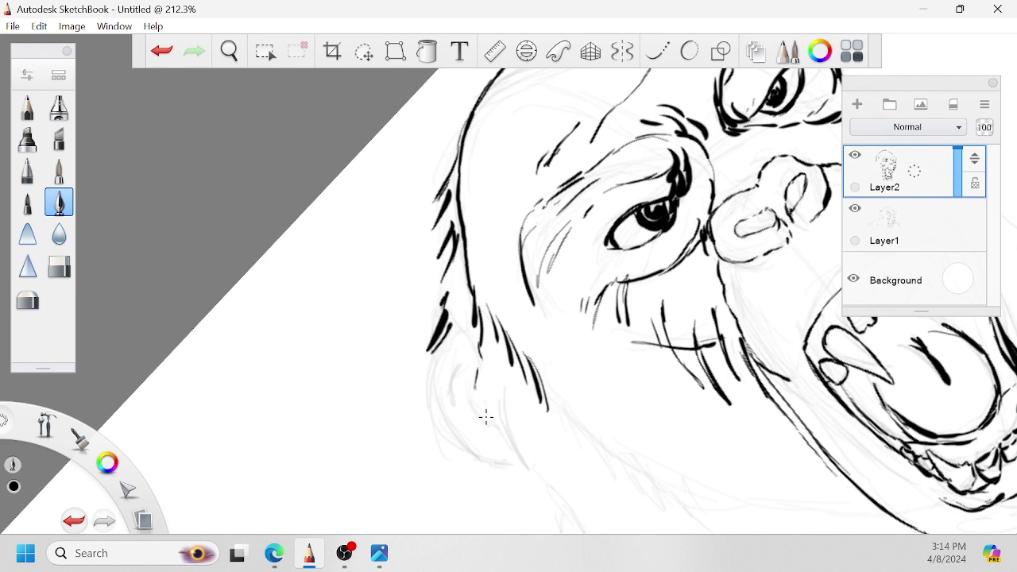
Ink tapered fur strokes over the inner side of the near ear.
left_click_drag(497, 434, 486, 403)
mouse_move(514, 458)
left_mouse_down()
mouse_move(490, 402)
mouse_move(511, 451)
left_mouse_up()
left_click_drag(472, 373, 452, 316)
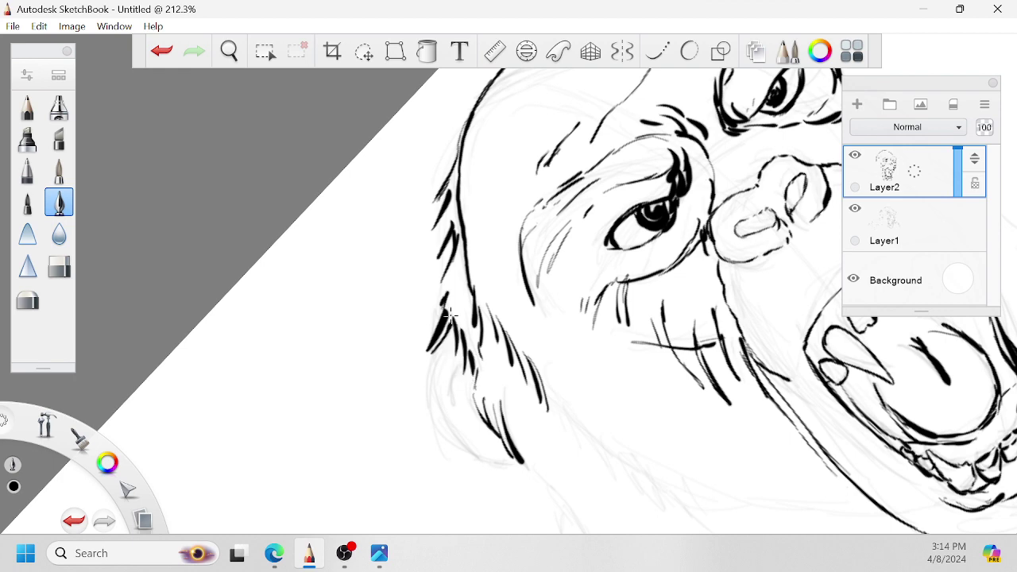
Continue the sideburn fur from the temple down toward the jaw with overlapping tapered strokes.
key("space")
mouse_move(570, 365)
left_mouse_down()
mouse_move(526, 346)
mouse_move(515, 290)
left_mouse_up()
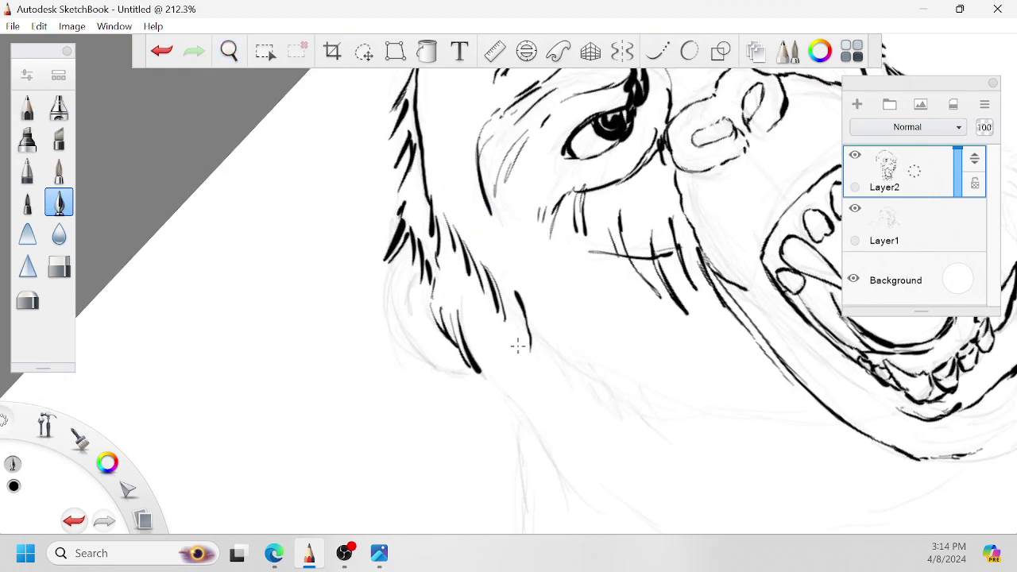
left_click_drag(526, 354, 510, 302)
left_click_drag(518, 309, 503, 287)
left_click_drag(553, 355, 540, 329)
left_click_drag(572, 384, 557, 353)
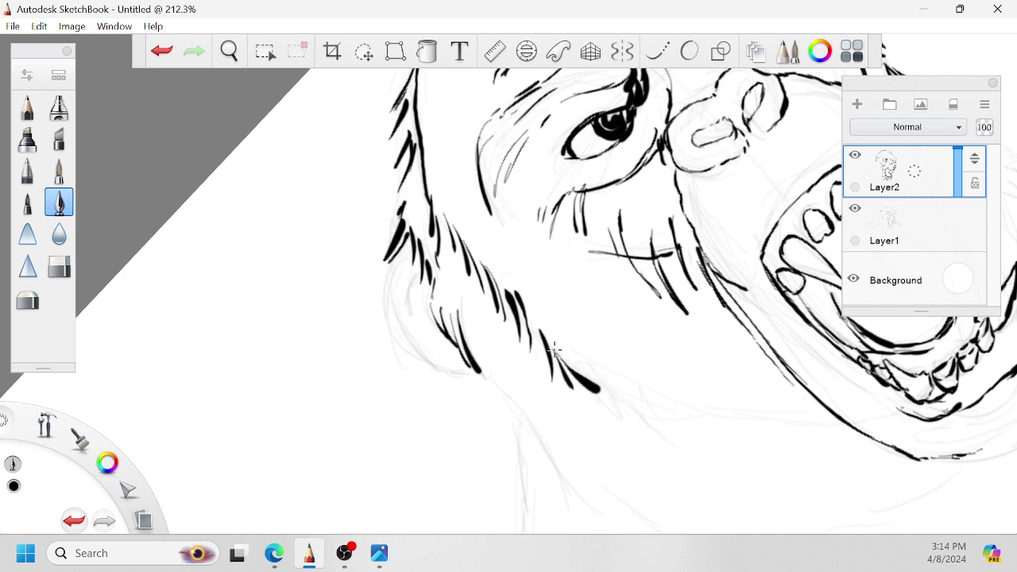
left_click_drag(617, 397, 577, 373)
mouse_move(649, 408)
left_mouse_down()
mouse_move(619, 394)
mouse_move(623, 402)
left_mouse_up()
mouse_move(624, 404)
left_mouse_down()
mouse_move(600, 364)
mouse_move(602, 397)
left_mouse_up()
left_click_drag(605, 389, 580, 356)
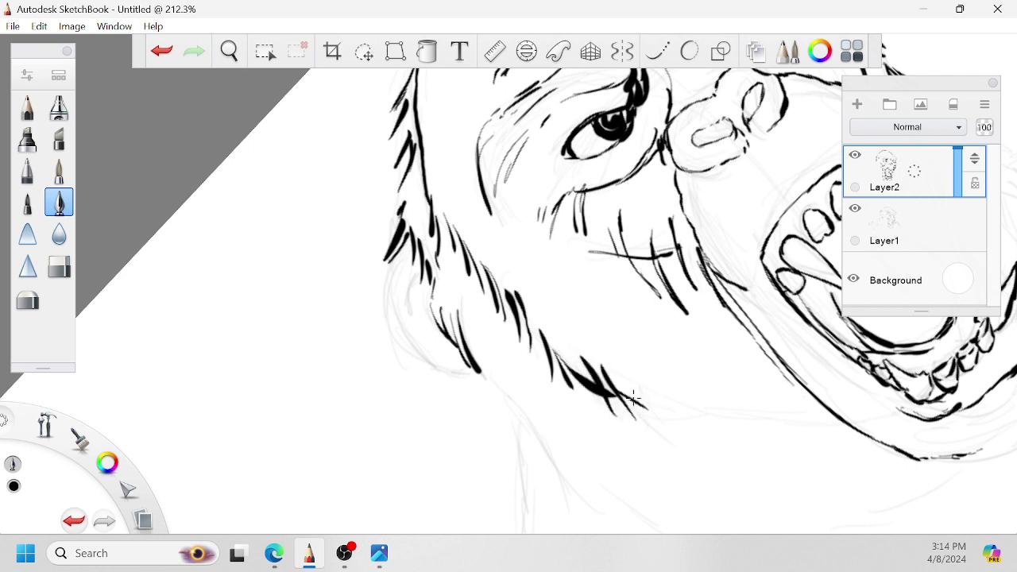
left_click_drag(635, 408, 619, 394)
mouse_move(665, 432)
left_mouse_down()
mouse_move(634, 406)
mouse_move(631, 386)
left_mouse_up()
Ink the near ear's curved outer rim and its dark inner fold.
mouse_move(478, 367)
left_mouse_down()
mouse_move(533, 424)
mouse_move(485, 373)
left_mouse_up()
mouse_move(413, 293)
left_mouse_down()
mouse_move(415, 312)
mouse_move(439, 335)
left_mouse_up()
mouse_move(397, 262)
left_mouse_down()
mouse_move(409, 346)
mouse_move(427, 365)
left_mouse_up()
mouse_move(392, 314)
left_mouse_down()
mouse_move(426, 364)
mouse_move(485, 370)
left_mouse_up()
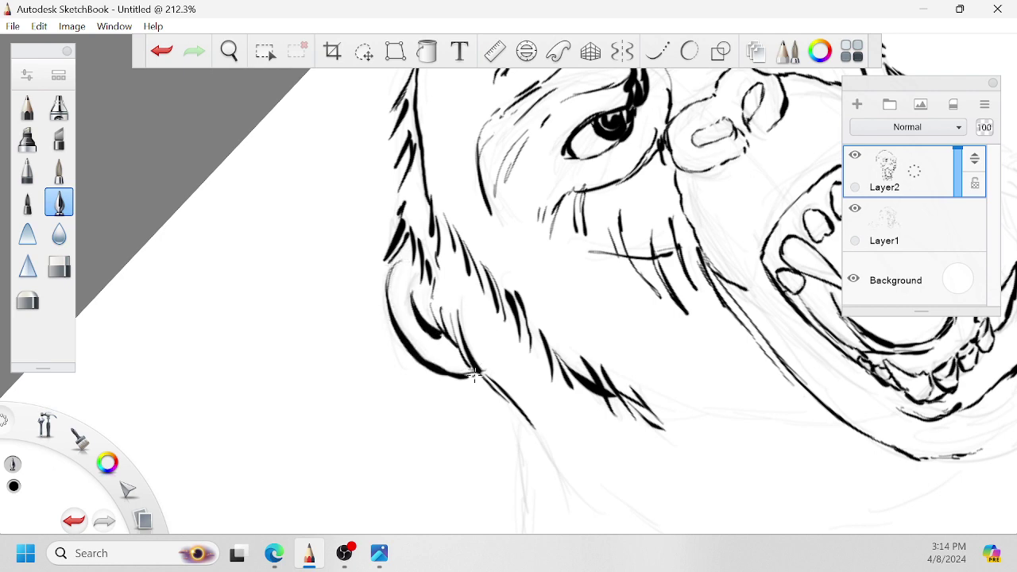
left_click_drag(399, 262, 430, 356)
Ink the neck contour below the near ear with fur strokes running down toward the shoulder.
key("space")
mouse_move(553, 349)
left_mouse_down()
mouse_move(527, 270)
mouse_move(541, 261)
mouse_move(484, 318)
left_mouse_up()
left_click_drag(684, 259, 742, 230)
left_click_drag(580, 377, 632, 336)
mouse_move(492, 294)
left_mouse_down()
mouse_move(515, 344)
mouse_move(506, 302)
mouse_move(492, 302)
mouse_move(477, 275)
left_mouse_up()
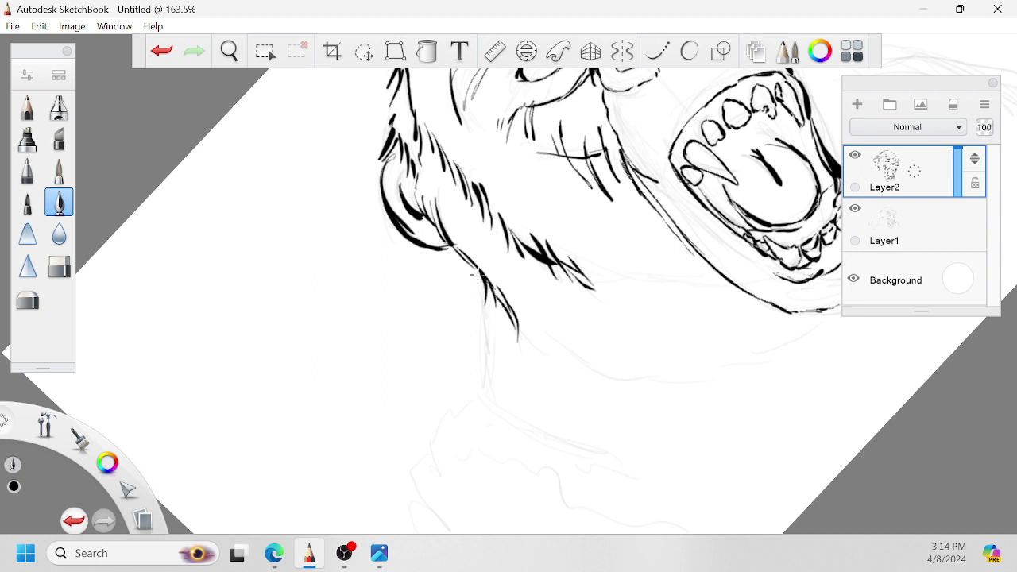
mouse_move(488, 332)
left_mouse_down()
mouse_move(487, 401)
mouse_move(482, 389)
mouse_move(442, 400)
mouse_move(451, 427)
mouse_move(444, 451)
left_mouse_up()
Extend the neck contour to the near shoulder and ink the first curled lobes along the shoulder's upper edge.
key("space")
left_click_drag(474, 390, 463, 388)
mouse_move(585, 348)
left_mouse_down()
mouse_move(542, 380)
mouse_move(549, 261)
mouse_move(526, 284)
mouse_move(477, 299)
mouse_move(495, 313)
mouse_move(531, 309)
left_mouse_up()
left_click_drag(559, 332, 589, 310)
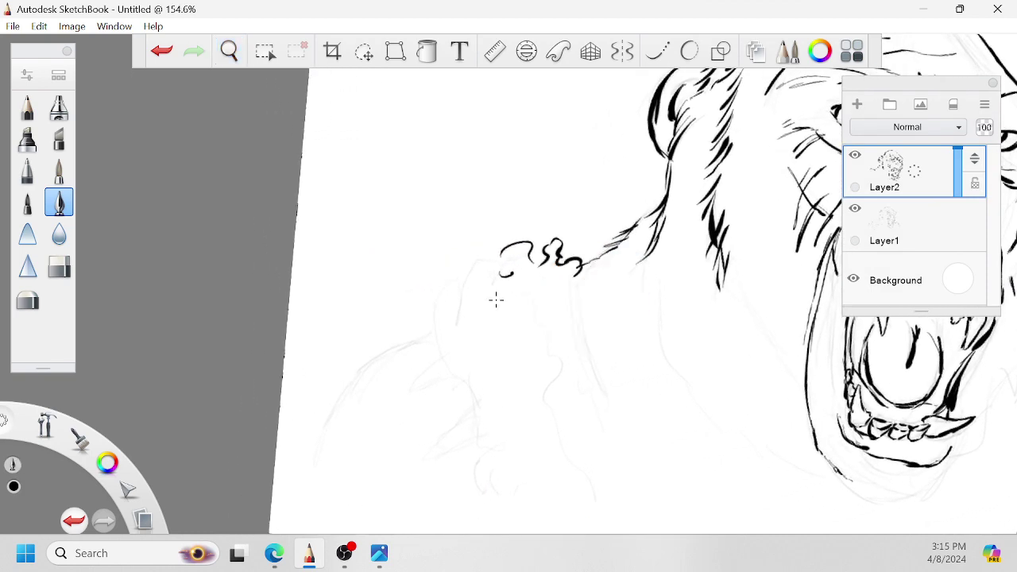
Ink the wavy inner outline of the textured patch on the near shoulder with short curled strokes.
mouse_move(495, 319)
left_mouse_down()
mouse_move(533, 337)
mouse_move(518, 361)
mouse_move(486, 289)
mouse_move(471, 314)
mouse_move(458, 296)
left_mouse_up()
left_click_drag(455, 339, 463, 350)
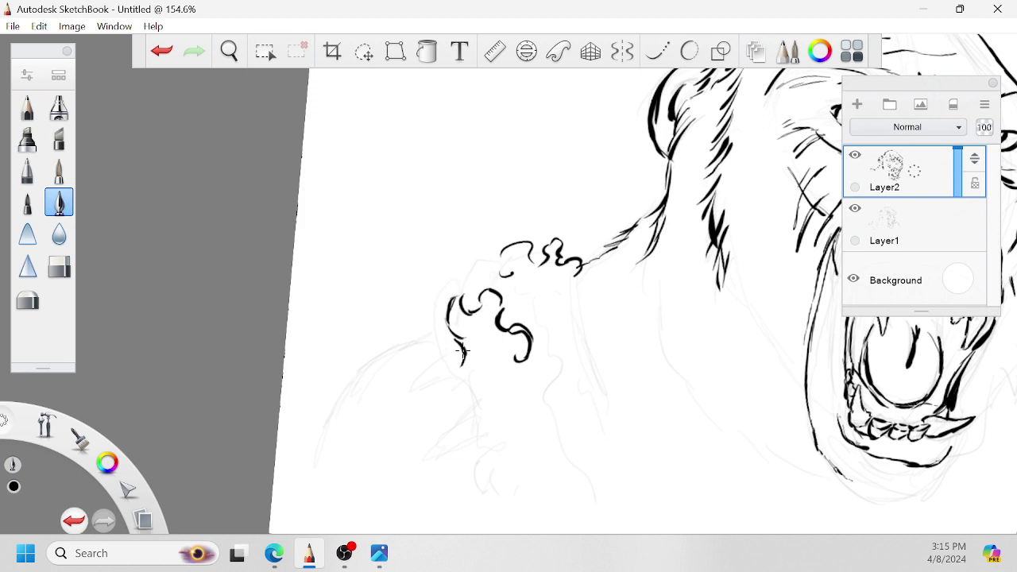
left_click_drag(451, 386, 474, 389)
mouse_move(545, 305)
left_mouse_down()
mouse_move(527, 321)
mouse_move(554, 335)
mouse_move(563, 367)
mouse_move(549, 389)
left_mouse_up()
mouse_move(545, 427)
left_mouse_down()
mouse_move(549, 453)
mouse_move(578, 469)
mouse_move(515, 451)
mouse_move(472, 458)
mouse_move(489, 486)
left_mouse_up()
key("space")
left_click_drag(561, 469, 581, 400)
mouse_move(503, 354)
left_mouse_down()
mouse_move(516, 377)
mouse_move(510, 370)
left_mouse_up()
left_click_drag(488, 330, 499, 353)
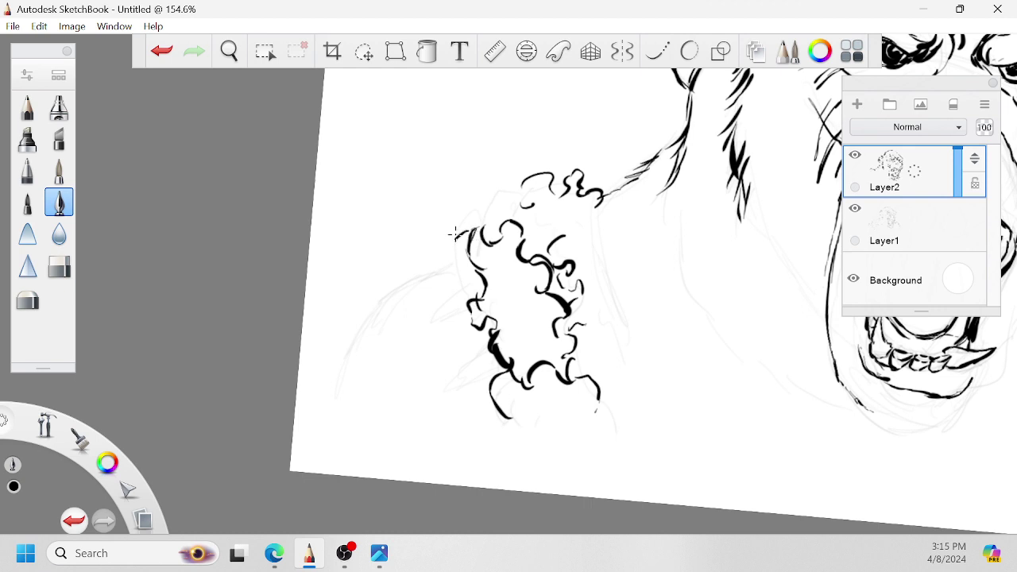
Ink an outer ring of curled lobes around the near shoulder's patch, continuing along its lower end.
mouse_move(456, 234)
left_mouse_down()
mouse_move(467, 259)
mouse_move(456, 286)
mouse_move(480, 270)
left_mouse_up()
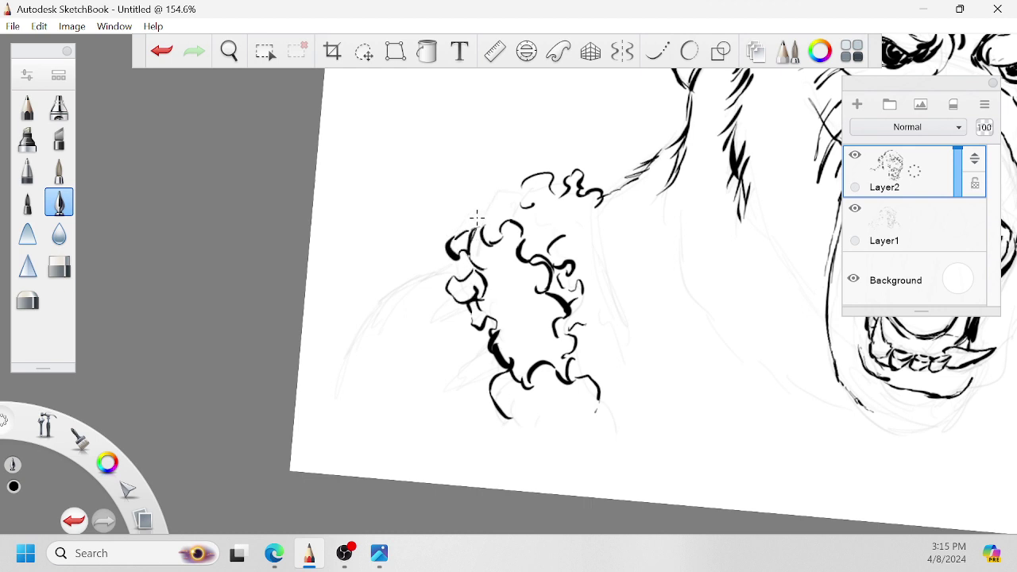
mouse_move(482, 220)
left_mouse_down()
mouse_move(456, 205)
mouse_move(467, 234)
left_mouse_up()
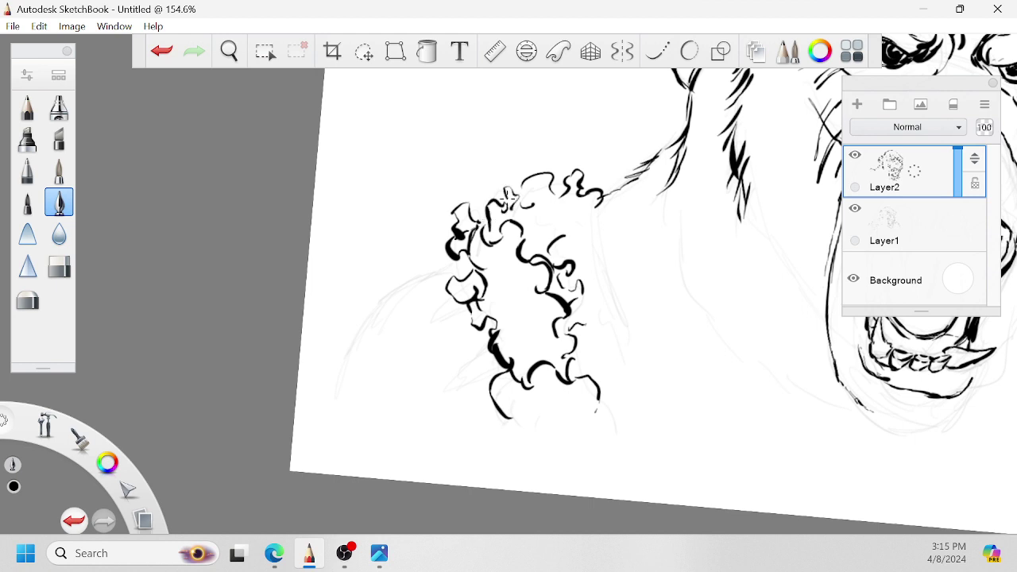
mouse_move(587, 213)
left_mouse_down()
mouse_move(604, 256)
mouse_move(580, 267)
mouse_move(588, 258)
mouse_move(579, 326)
mouse_move(571, 307)
left_mouse_up()
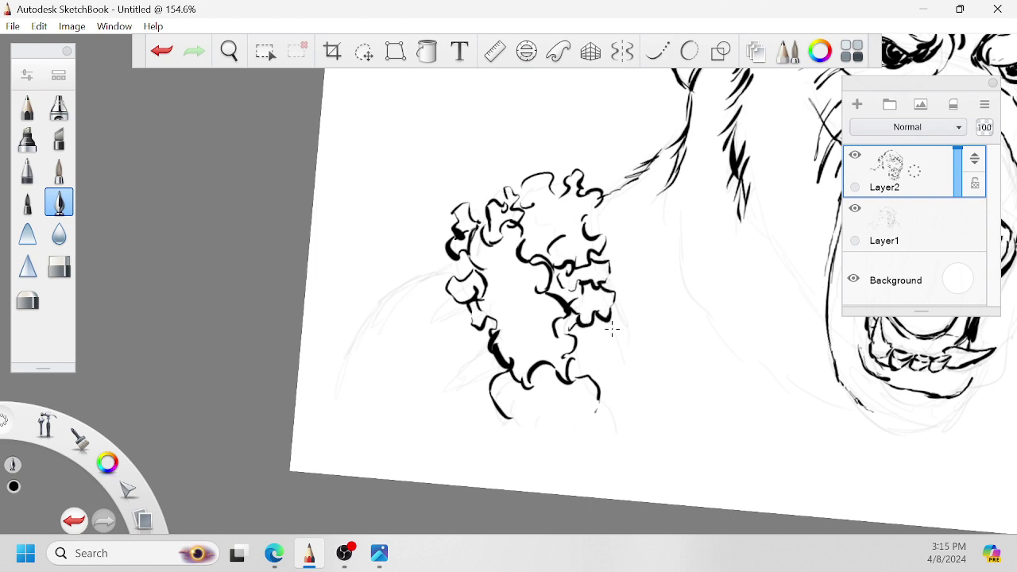
left_click_drag(618, 333, 604, 342)
mouse_move(605, 345)
left_mouse_down()
mouse_move(596, 357)
mouse_move(576, 340)
left_mouse_up()
mouse_move(650, 374)
left_mouse_down()
mouse_move(650, 346)
mouse_move(626, 350)
left_mouse_up()
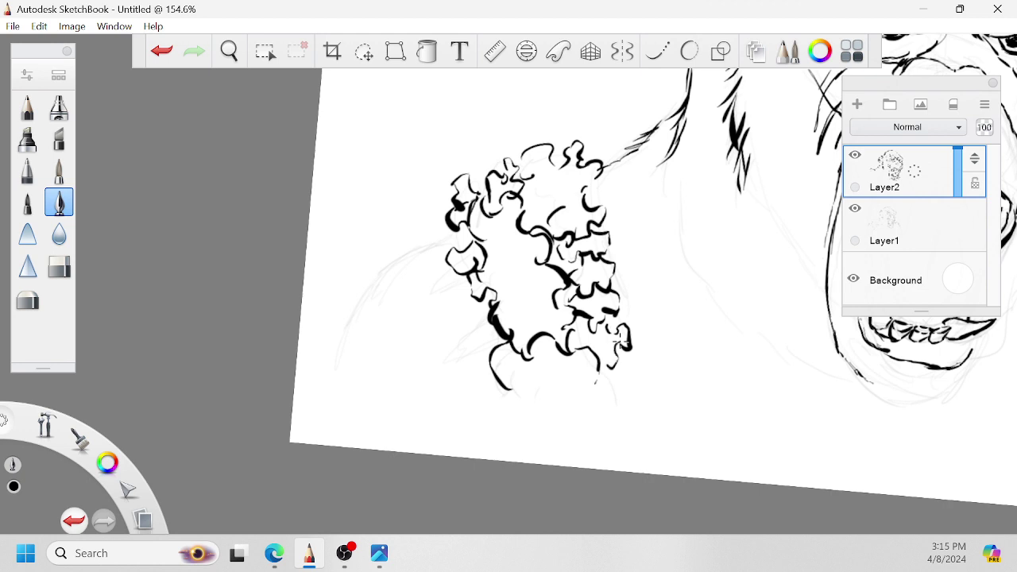
mouse_move(584, 382)
left_mouse_down()
mouse_move(540, 404)
mouse_move(483, 402)
left_mouse_up()
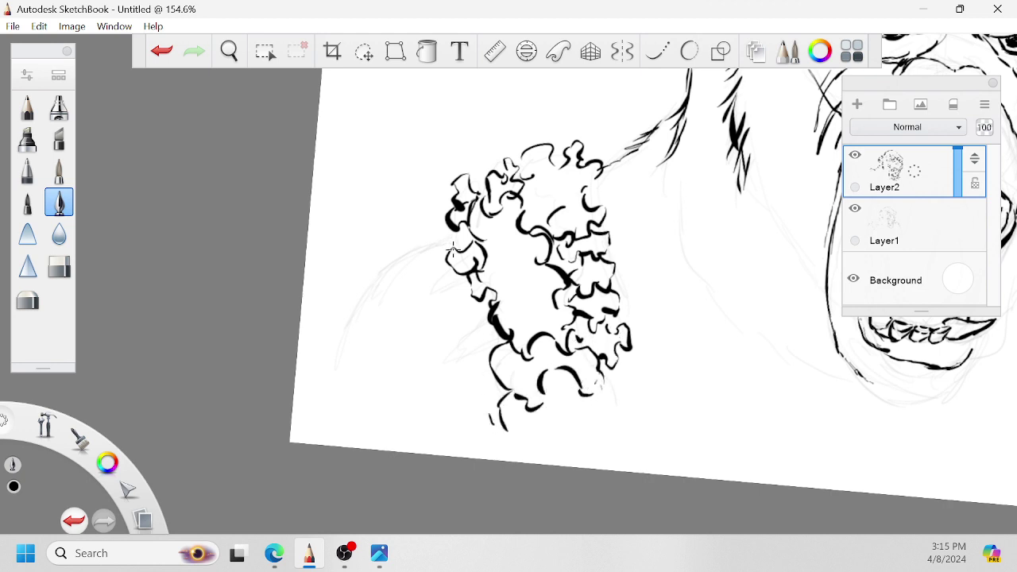
Ink the near upper arm's outer contour with tapered fur strokes and add a few short strokes inside the arm.
mouse_move(424, 230)
left_mouse_down()
mouse_move(454, 243)
mouse_move(421, 240)
left_mouse_up()
left_click_drag(429, 252, 419, 251)
key("space")
left_click_drag(511, 302, 603, 287)
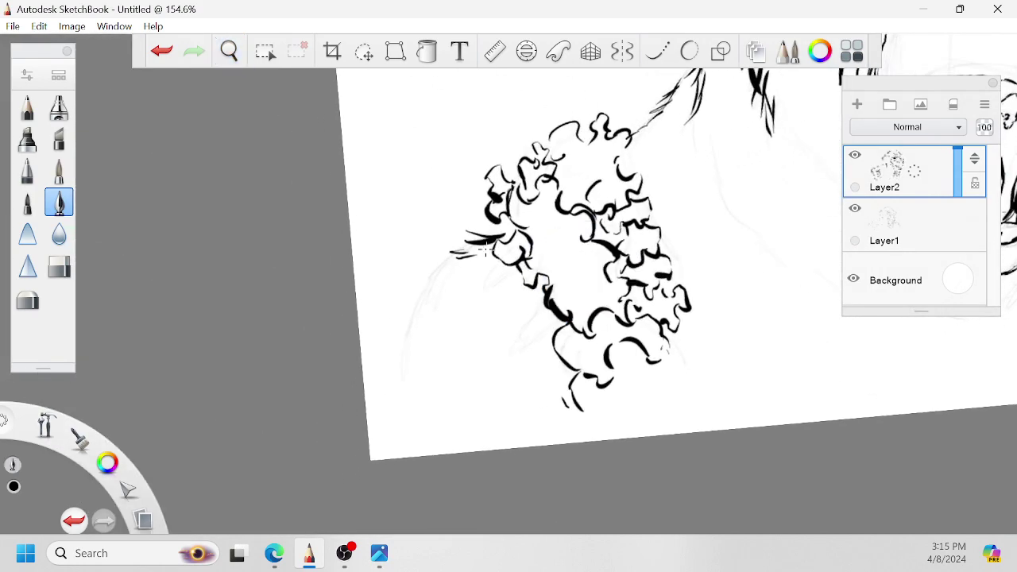
left_click_drag(449, 262, 421, 298)
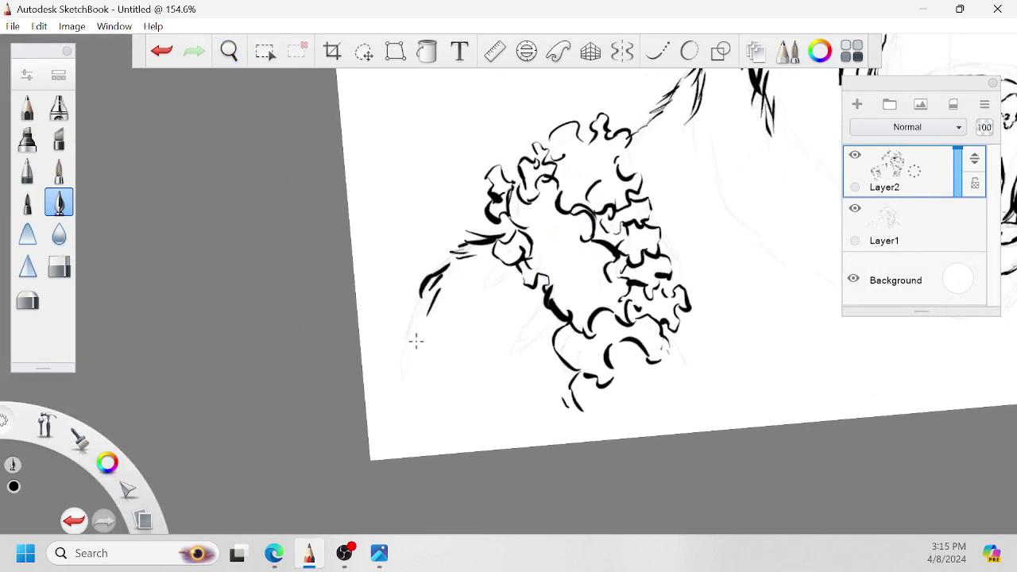
mouse_move(415, 340)
left_mouse_down()
mouse_move(421, 298)
mouse_move(392, 348)
mouse_move(406, 401)
left_mouse_up()
mouse_move(448, 369)
left_mouse_down()
mouse_move(419, 405)
mouse_move(429, 421)
mouse_move(418, 435)
left_mouse_up()
left_click_drag(446, 387, 438, 407)
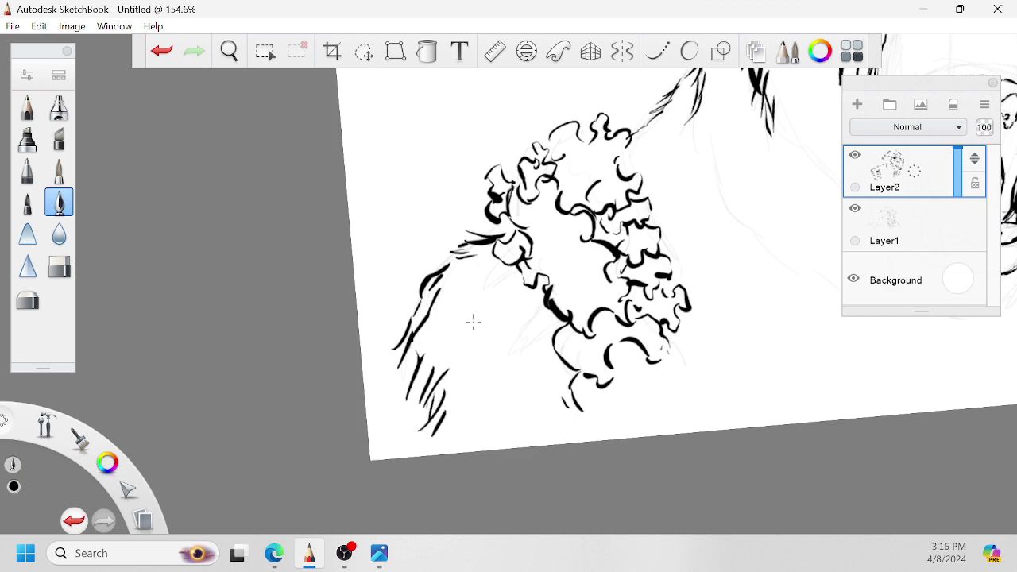
left_click_drag(475, 322, 455, 349)
Ink fur strokes below the neck toward the chest and add curled lobes at the lower end of the shoulder patch.
key("space")
left_click_drag(762, 220, 596, 324)
mouse_move(677, 324)
left_mouse_down()
mouse_move(655, 337)
mouse_move(665, 329)
left_mouse_up()
left_click_drag(549, 265, 537, 275)
mouse_move(559, 239)
left_mouse_down()
mouse_move(545, 267)
mouse_move(540, 259)
left_mouse_up()
left_click_drag(559, 248, 556, 262)
mouse_move(574, 279)
left_mouse_down()
mouse_move(557, 306)
mouse_move(589, 328)
mouse_move(593, 363)
left_mouse_up()
left_click_drag(602, 316, 589, 362)
left_click_drag(583, 313, 564, 342)
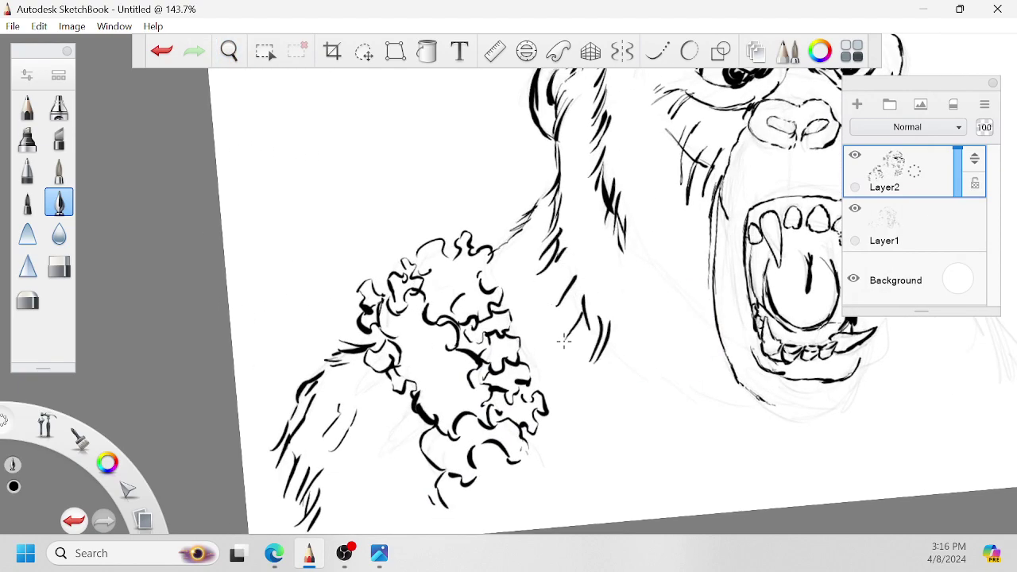
mouse_move(524, 429)
left_mouse_down()
mouse_move(606, 397)
mouse_move(539, 345)
mouse_move(576, 419)
mouse_move(524, 424)
mouse_move(504, 438)
left_mouse_up()
left_click_drag(525, 435, 527, 449)
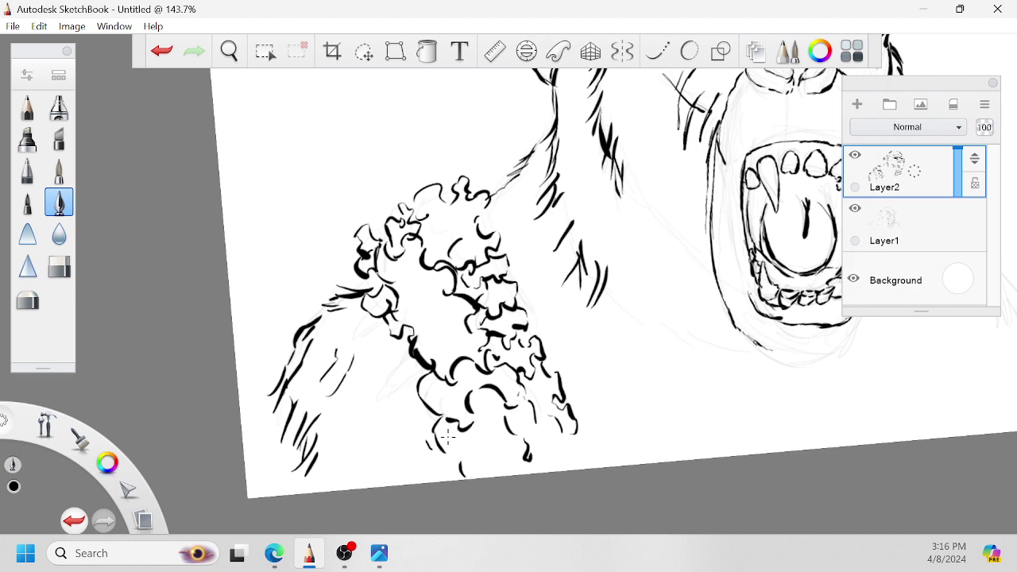
Continue the fur strokes along the lower edge of the near cheek to below the jaw.
mouse_move(618, 299)
left_mouse_down()
mouse_move(592, 326)
mouse_move(633, 354)
mouse_move(640, 313)
left_mouse_up()
left_click_drag(650, 307, 648, 342)
mouse_move(674, 380)
left_mouse_down()
mouse_move(681, 329)
mouse_move(687, 372)
mouse_move(728, 385)
mouse_move(738, 371)
left_mouse_up()
key("space")
left_click_drag(743, 278, 627, 288)
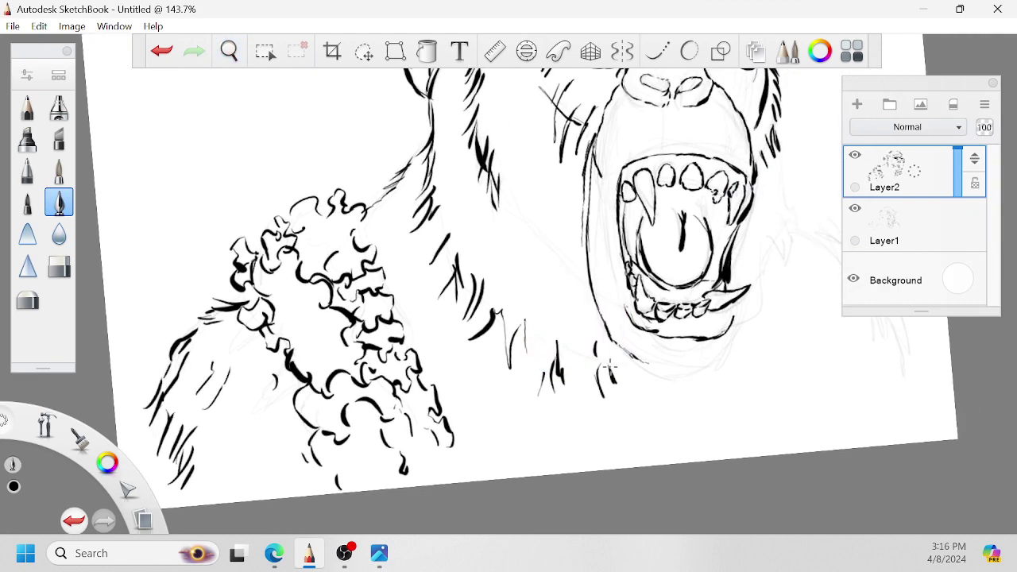
Ink the far side of the mouth and close the chin's outer contour with a thick line.
left_click_drag(747, 213, 730, 283)
left_click_drag(737, 257, 732, 276)
key("space")
mouse_move(739, 311)
left_mouse_down()
mouse_move(734, 350)
mouse_move(455, 439)
mouse_move(418, 383)
left_mouse_up()
left_click_drag(417, 329, 428, 419)
Ink the far cheek's furry edge beside the open mouth with short tapered strokes.
key("space")
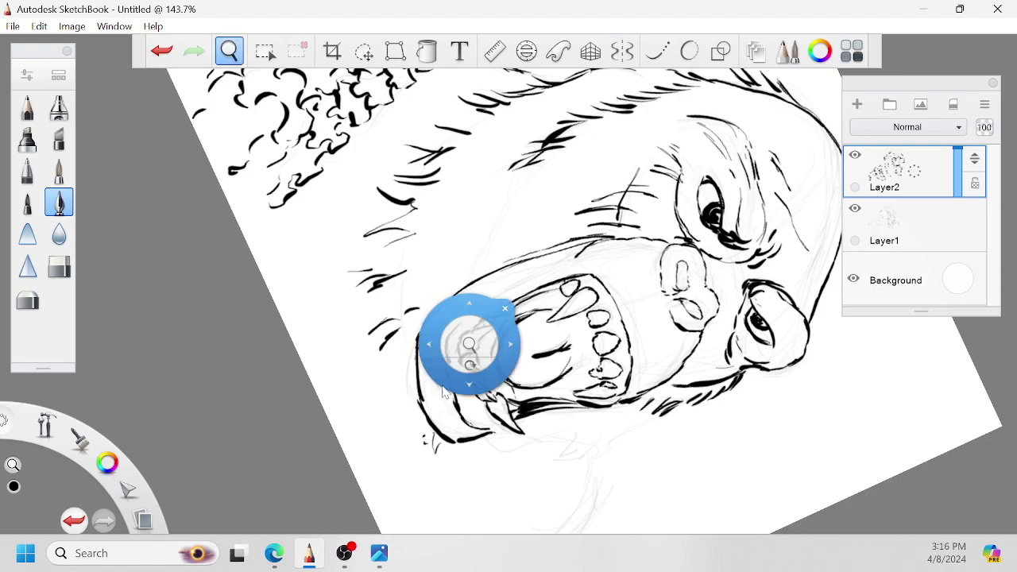
left_click_drag(470, 347, 439, 413)
left_click_drag(480, 385, 626, 317)
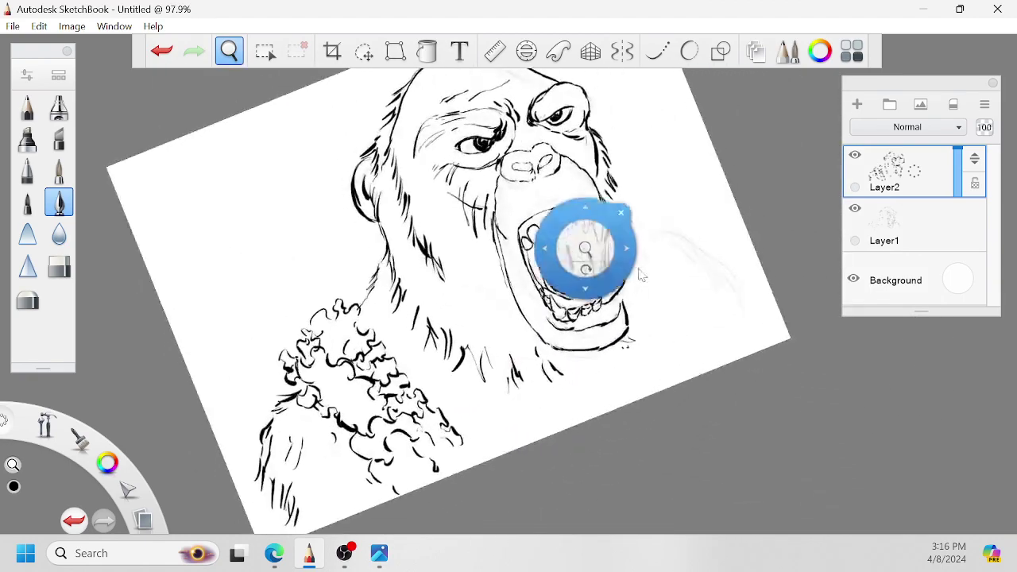
left_click_drag(642, 275, 611, 314)
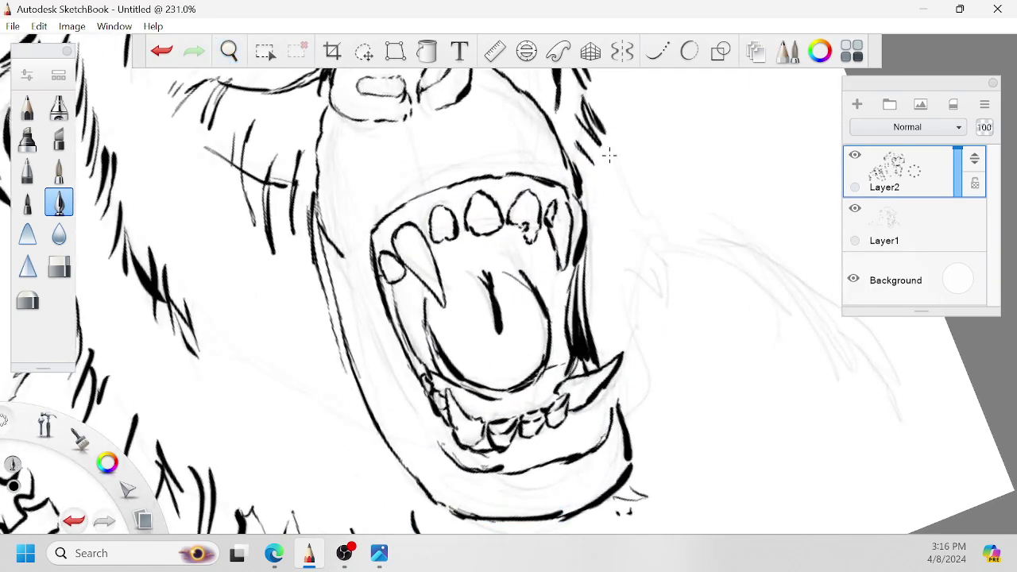
left_click_drag(603, 155, 634, 235)
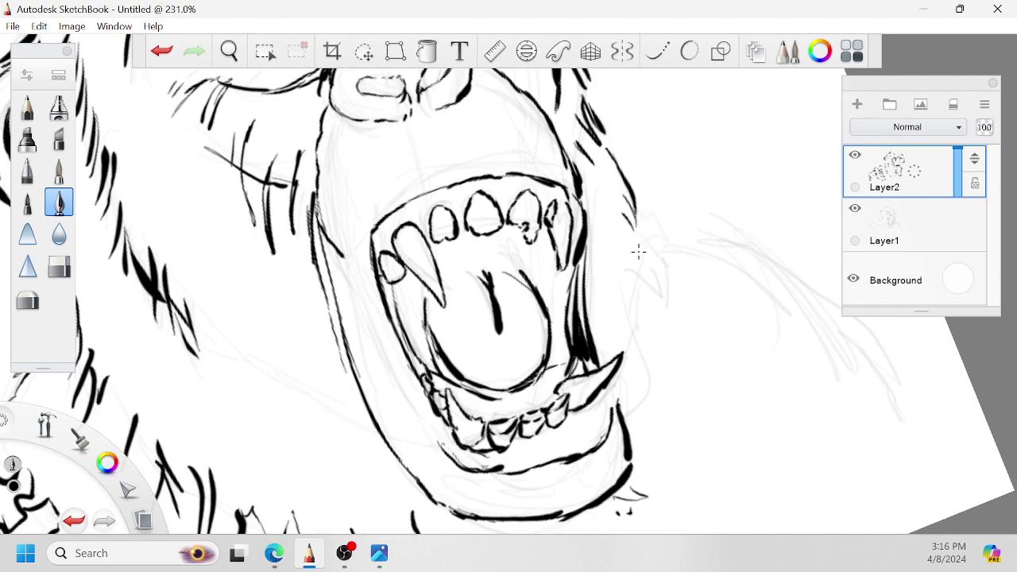
left_click_drag(644, 283, 618, 253)
left_click_drag(659, 318, 613, 280)
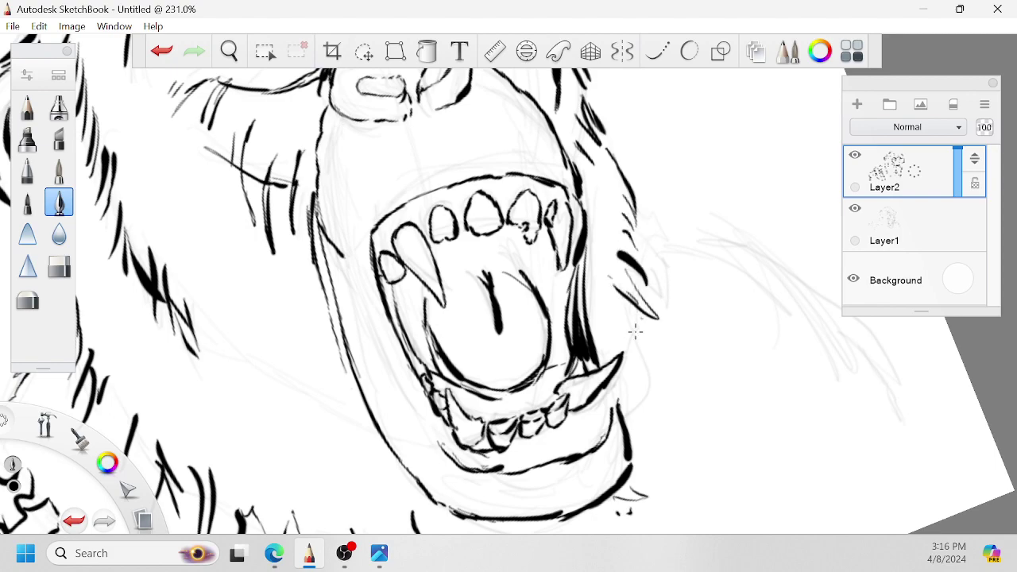
left_click_drag(634, 331, 622, 319)
left_click_drag(647, 363, 631, 343)
Continue the far-side fur past the lower fang down toward the chin.
key("space")
left_click_drag(665, 479, 674, 363)
left_click_drag(666, 278, 646, 246)
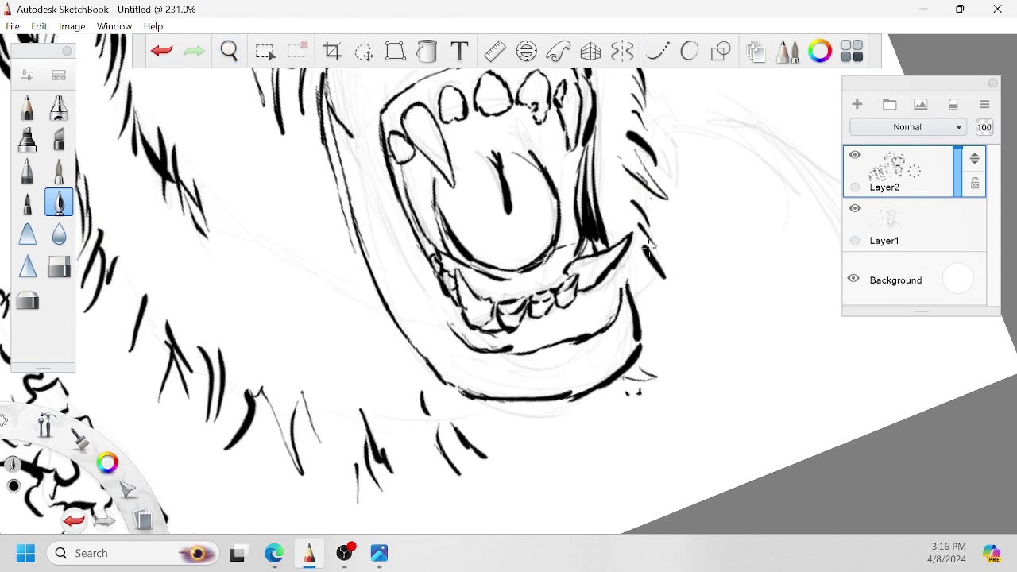
left_click_drag(672, 309, 645, 265)
left_click_drag(683, 330, 650, 302)
left_click_drag(679, 389, 664, 343)
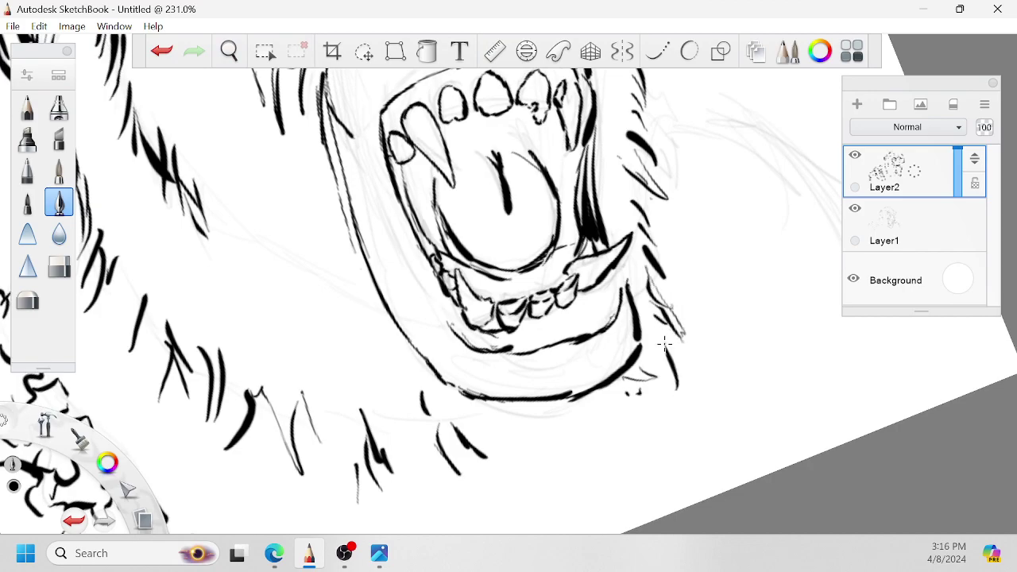
Ink a jagged fringe of beard fur beneath the chin, joining the fur on both sides of the jaw.
key("space")
left_click_drag(643, 390, 488, 435)
mouse_move(325, 364)
left_mouse_down()
mouse_move(292, 340)
mouse_move(314, 367)
left_mouse_up()
left_click_drag(329, 324, 294, 321)
left_click_drag(321, 295, 301, 310)
left_click_drag(316, 270, 291, 280)
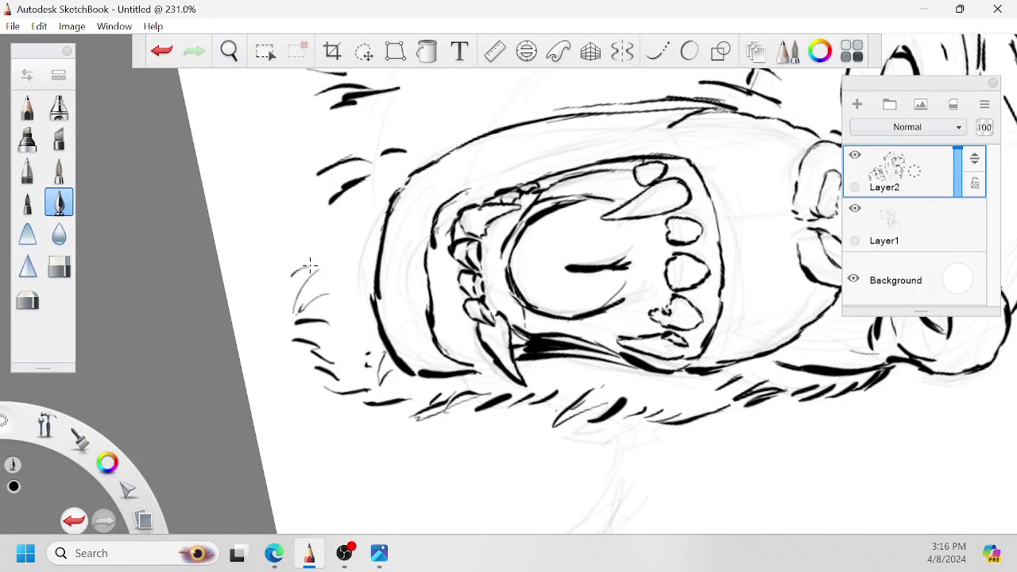
left_click_drag(314, 238, 286, 285)
left_click_drag(303, 219, 271, 229)
left_click_drag(300, 197, 274, 232)
left_click_drag(321, 164, 295, 189)
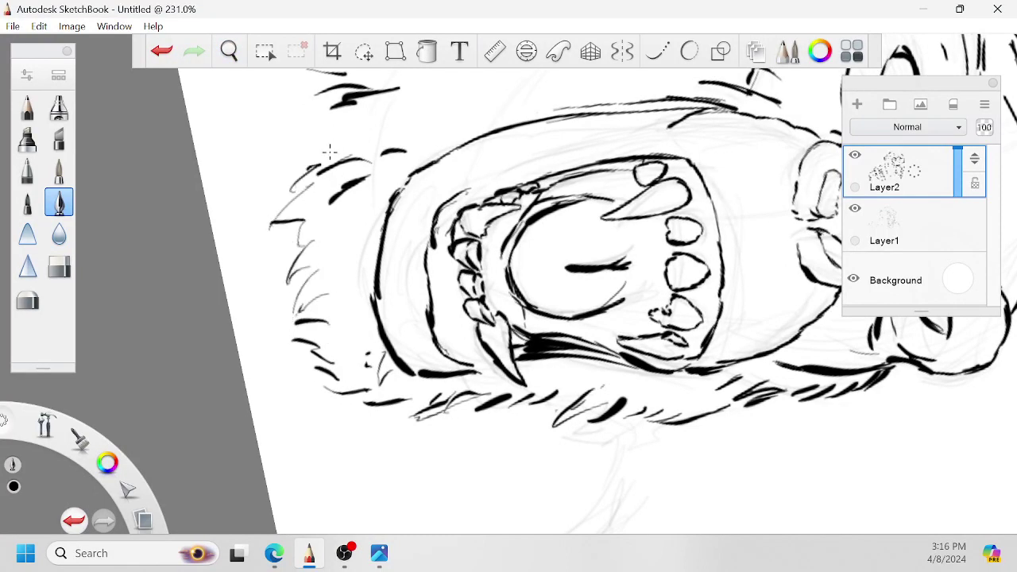
left_click_drag(329, 148, 295, 156)
left_click_drag(353, 149, 310, 136)
Thicken the fur tuft on the far cheek where it meets the far shoulder.
key("space")
left_click_drag(414, 163, 349, 219)
left_click(475, 230)
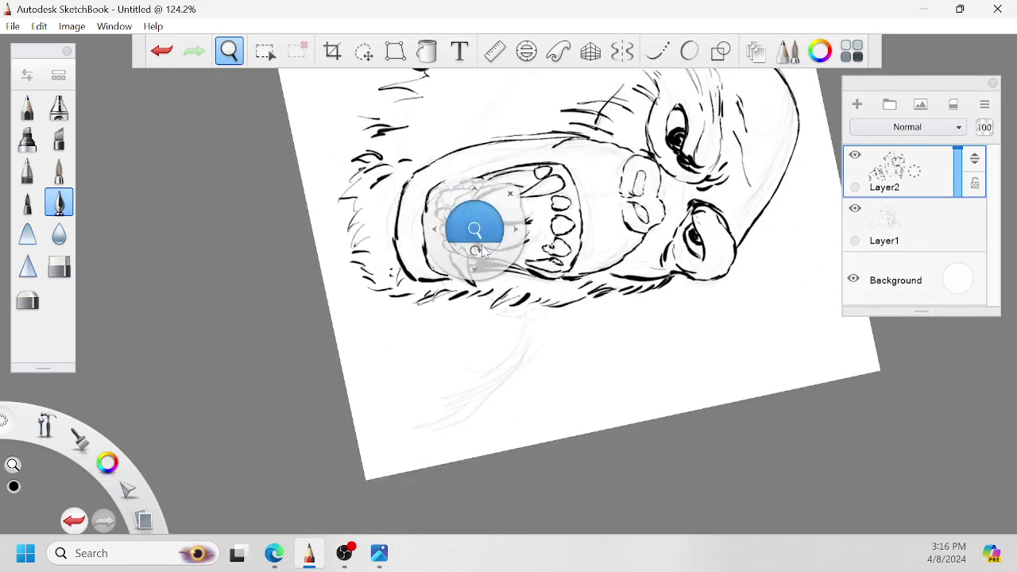
left_click_drag(482, 249, 521, 228)
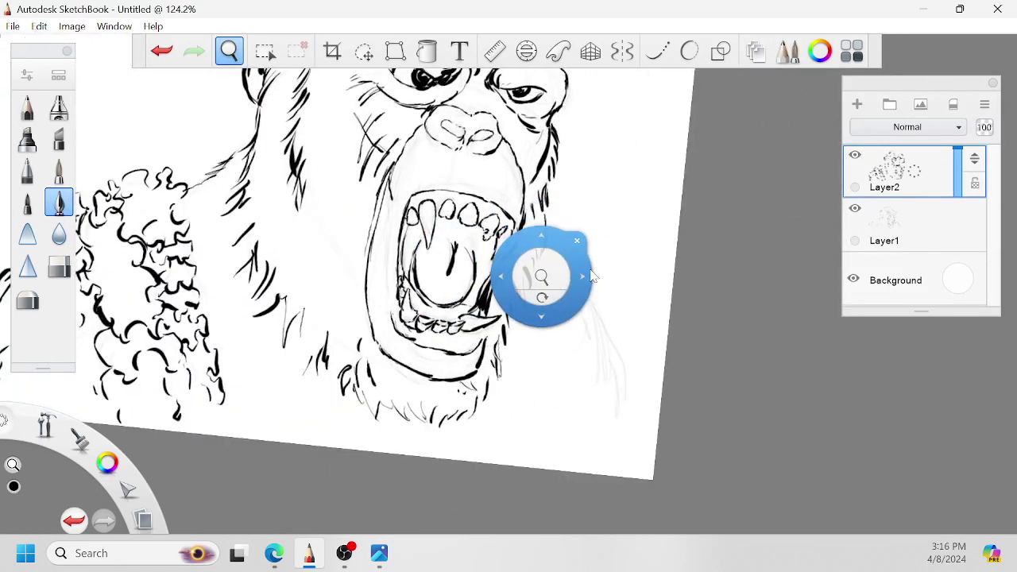
mouse_move(552, 281)
left_mouse_down()
mouse_move(599, 276)
mouse_move(601, 293)
mouse_move(598, 281)
mouse_move(515, 259)
left_mouse_up()
left_click_drag(526, 267, 514, 238)
left_click_drag(541, 267, 533, 254)
left_click_drag(525, 297, 511, 304)
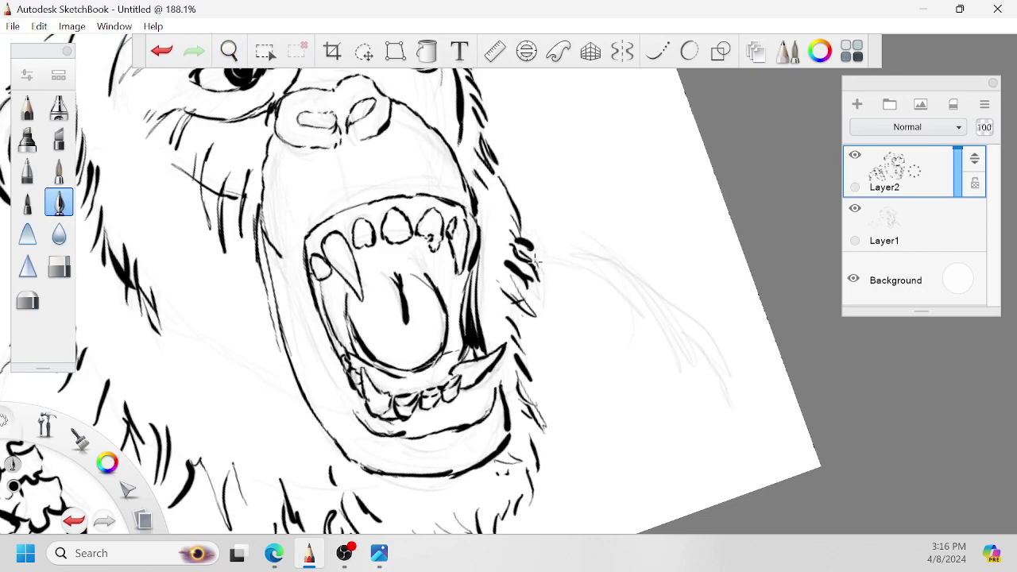
Ink the far shoulder's outer contour from the cheek outward with overlapping tapered fur strokes.
key("space")
mouse_move(548, 265)
left_mouse_down()
mouse_move(534, 230)
mouse_move(502, 216)
left_mouse_up()
left_click_drag(472, 259, 507, 162)
left_click_drag(484, 216, 479, 190)
mouse_move(482, 238)
left_mouse_down()
mouse_move(540, 132)
mouse_move(562, 143)
left_mouse_up()
left_click_drag(495, 214, 534, 172)
left_click_drag(545, 168, 564, 157)
key("space")
left_click_drag(635, 145, 625, 210)
mouse_move(540, 221)
left_mouse_down()
mouse_move(575, 178)
mouse_move(636, 155)
left_mouse_up()
left_click_drag(623, 178, 642, 170)
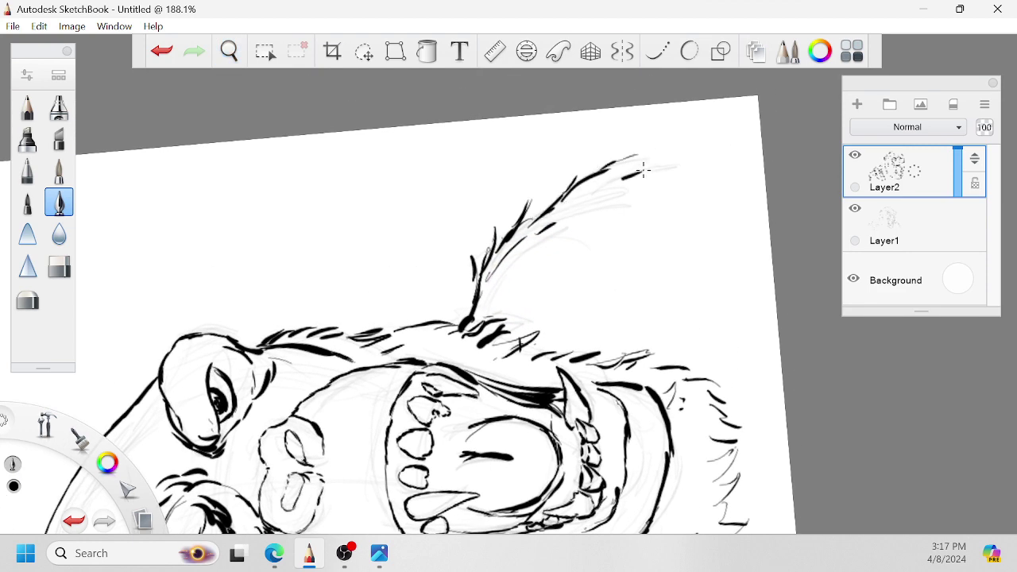
Fill the far shoulder with short fur strokes along its inner side and contour.
mouse_move(584, 203)
left_mouse_down()
mouse_move(607, 184)
mouse_move(557, 215)
left_mouse_up()
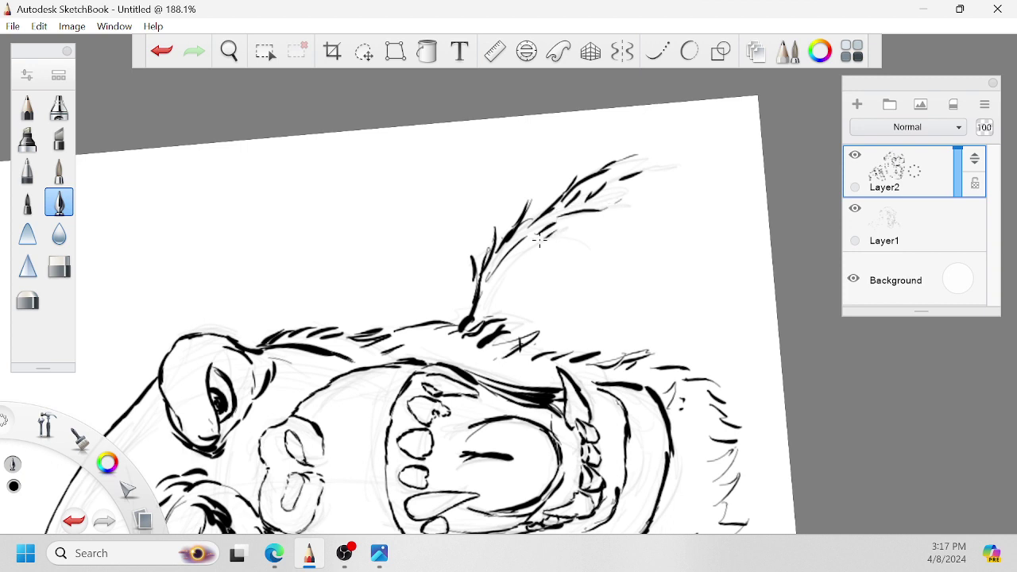
left_click_drag(497, 283, 520, 258)
left_click_drag(486, 306, 503, 275)
left_click_drag(494, 292, 514, 262)
left_click_drag(534, 217, 551, 193)
left_click_drag(517, 231, 548, 210)
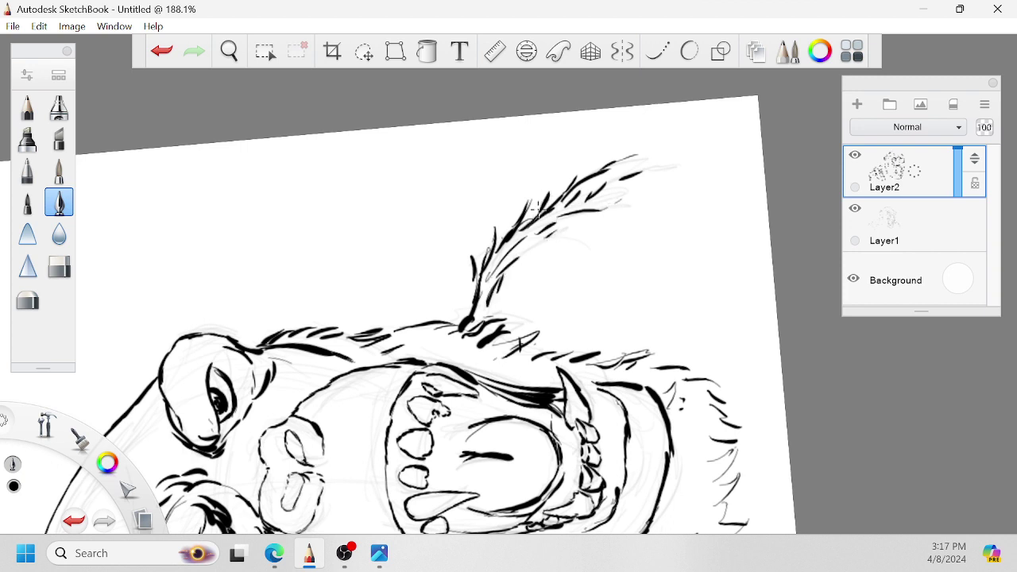
left_click_drag(530, 275, 545, 259)
left_click_drag(551, 261, 571, 223)
mouse_move(539, 267)
left_mouse_down()
mouse_move(556, 246)
mouse_move(501, 308)
left_mouse_up()
Hide the pencil sketch on Layer1 so only the inked line art shows.
key("space")
left_click_drag(473, 355, 505, 361)
mouse_move(586, 294)
left_mouse_down()
mouse_move(566, 338)
mouse_move(499, 363)
mouse_move(525, 362)
left_mouse_up()
left_click_drag(455, 285, 621, 280)
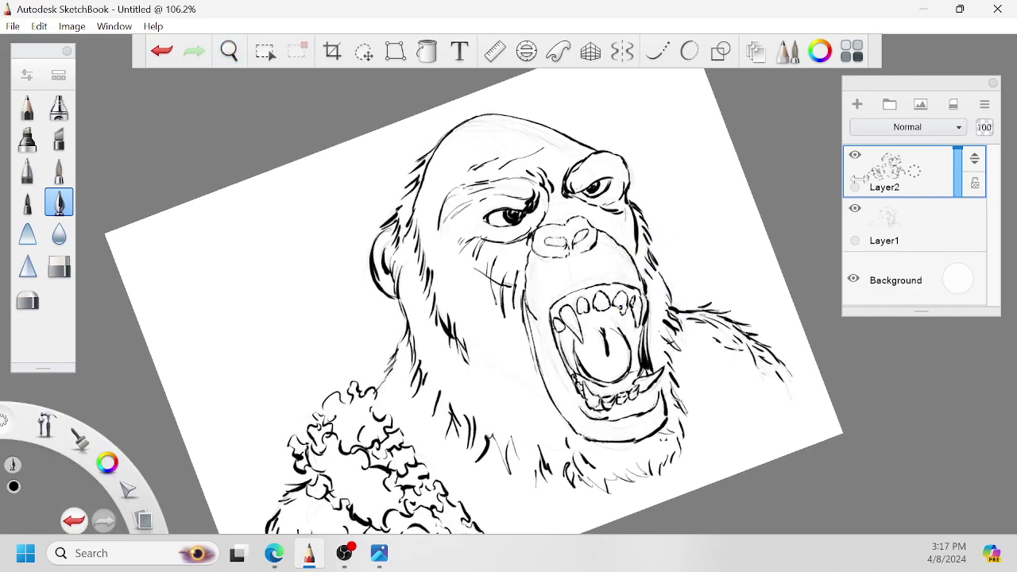
left_click(854, 208)
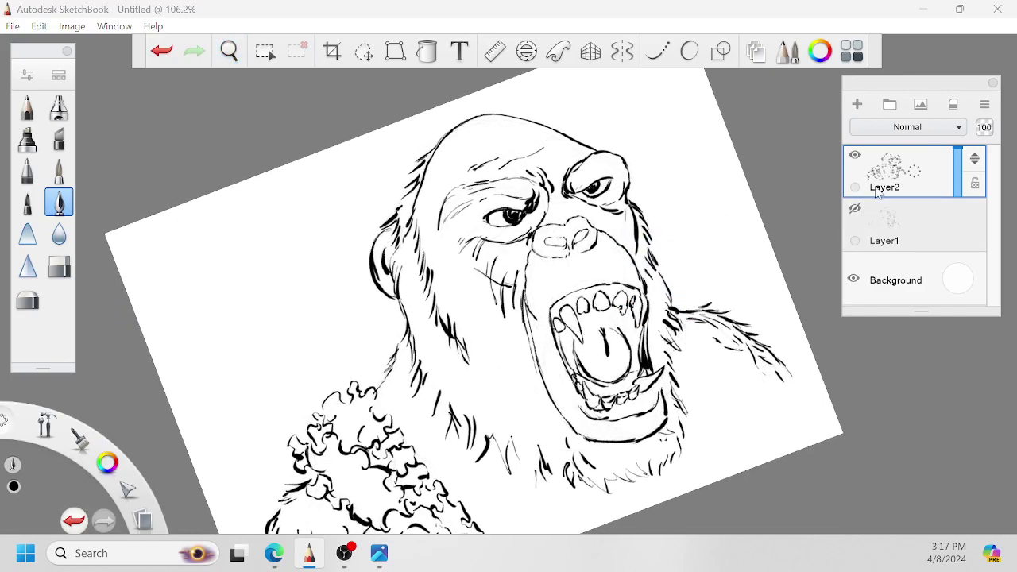
Save the drawing to the Desktop as a TIFF file named "Godzilla x King Kong Empire Scar King".
left_click(12, 26)
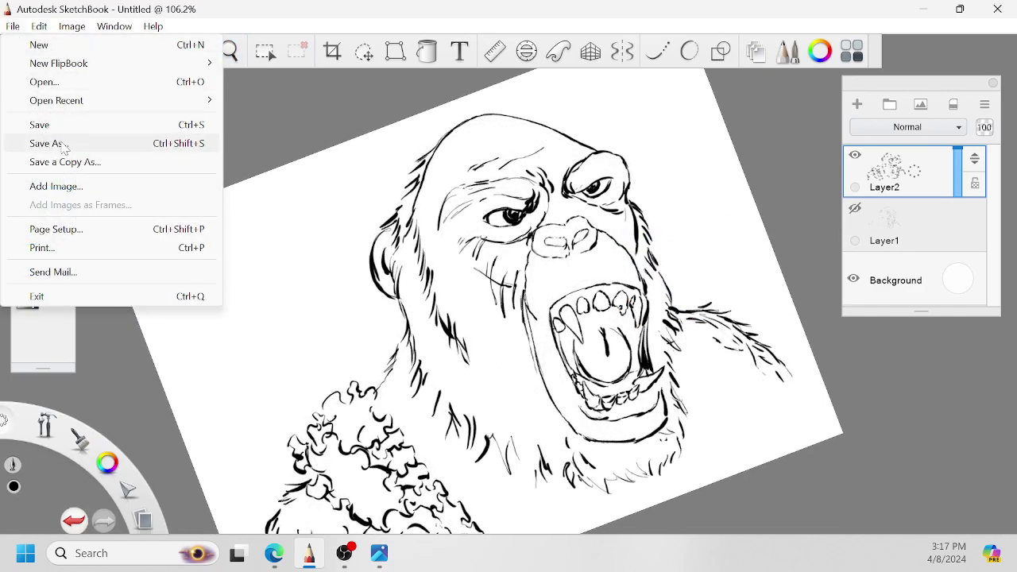
left_click(63, 145)
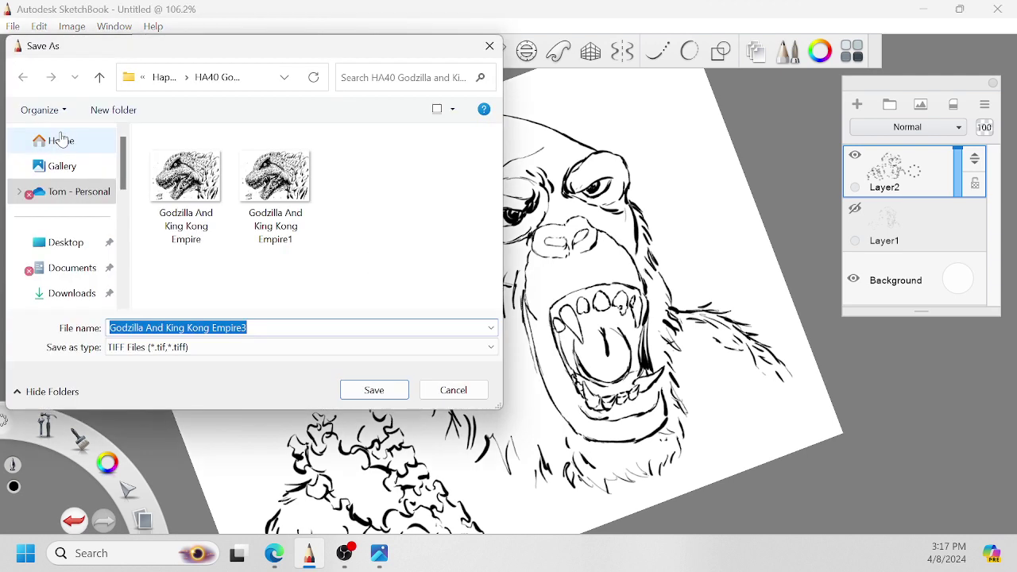
key("Right")
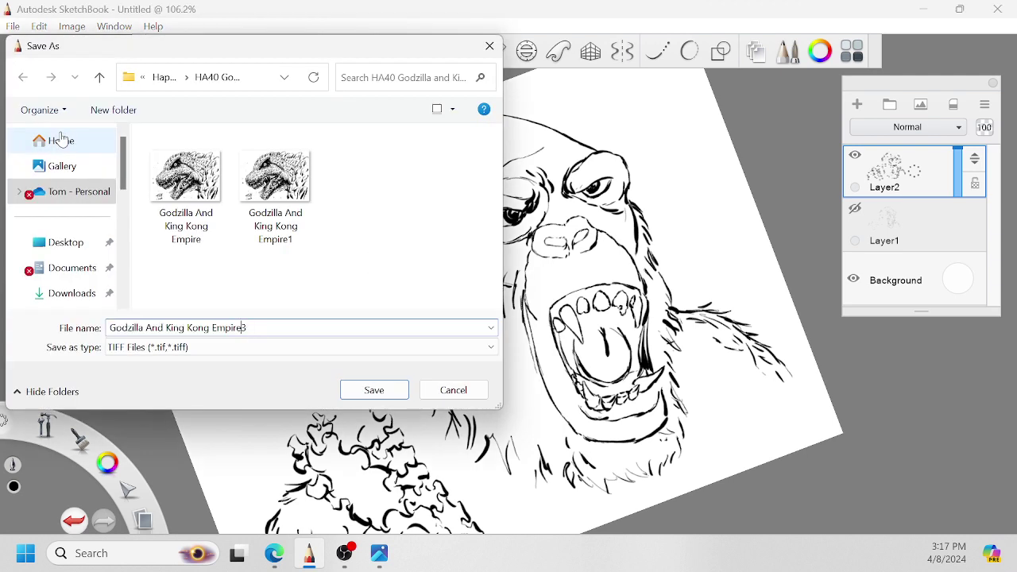
key("BackSpace")
key("BackSpace")
key("BackSpace")
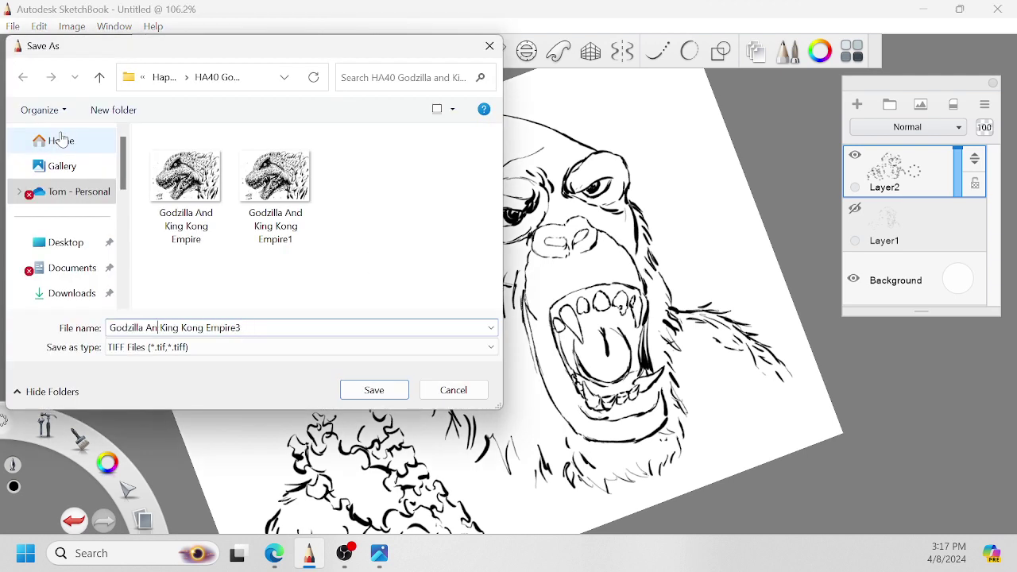
type("x")
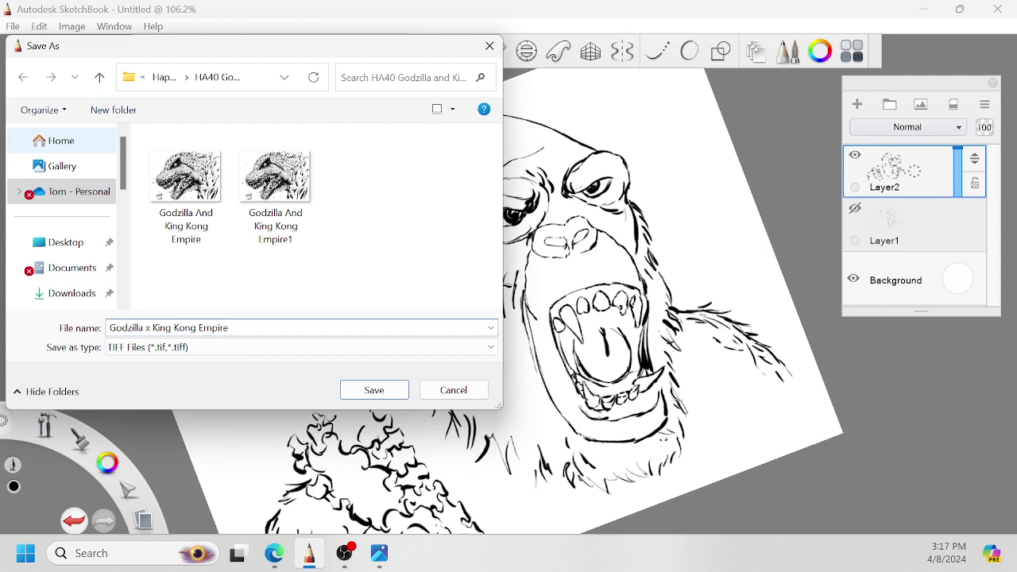
type("Scar King")
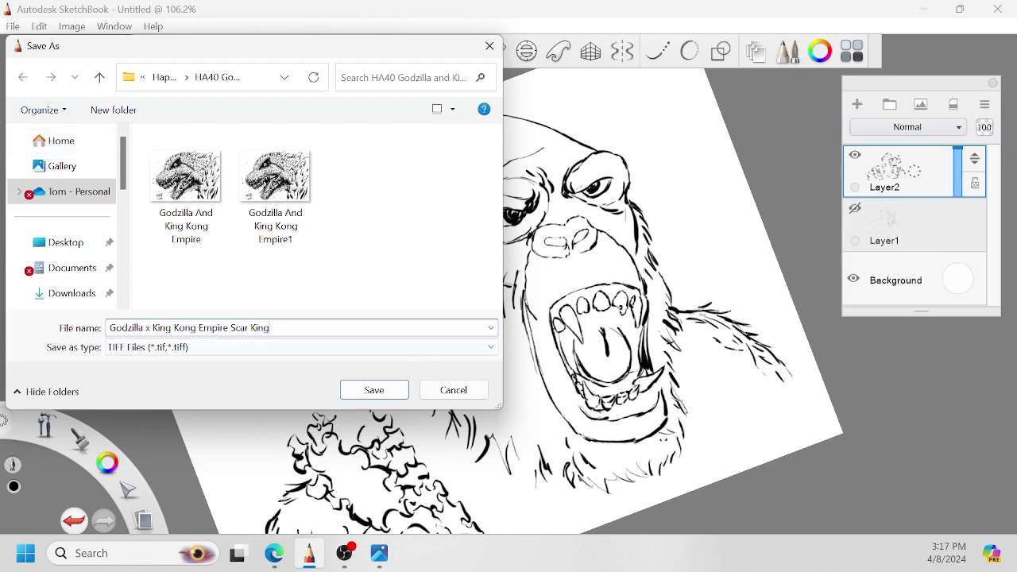
left_click(76, 244)
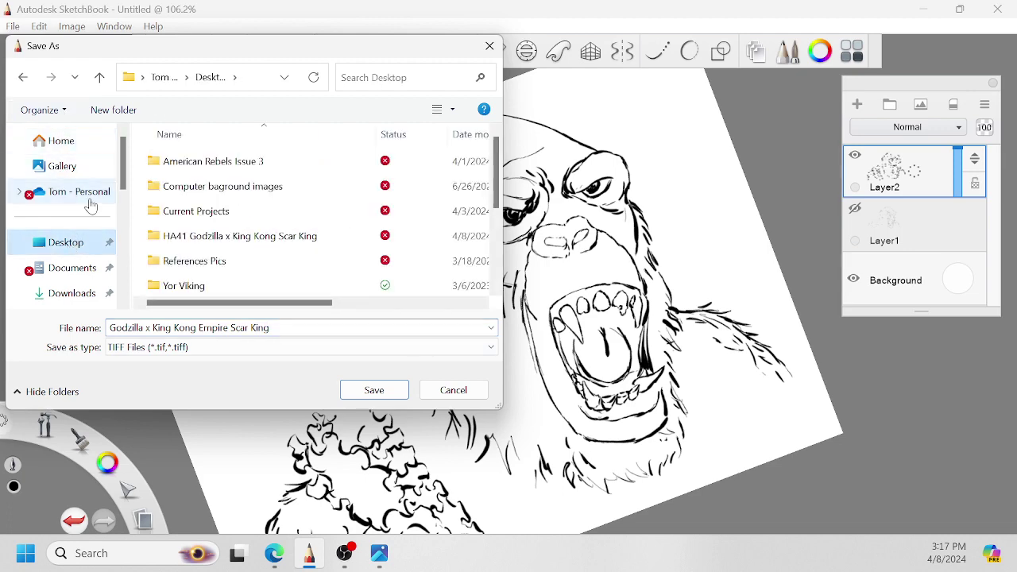
left_click(371, 388)
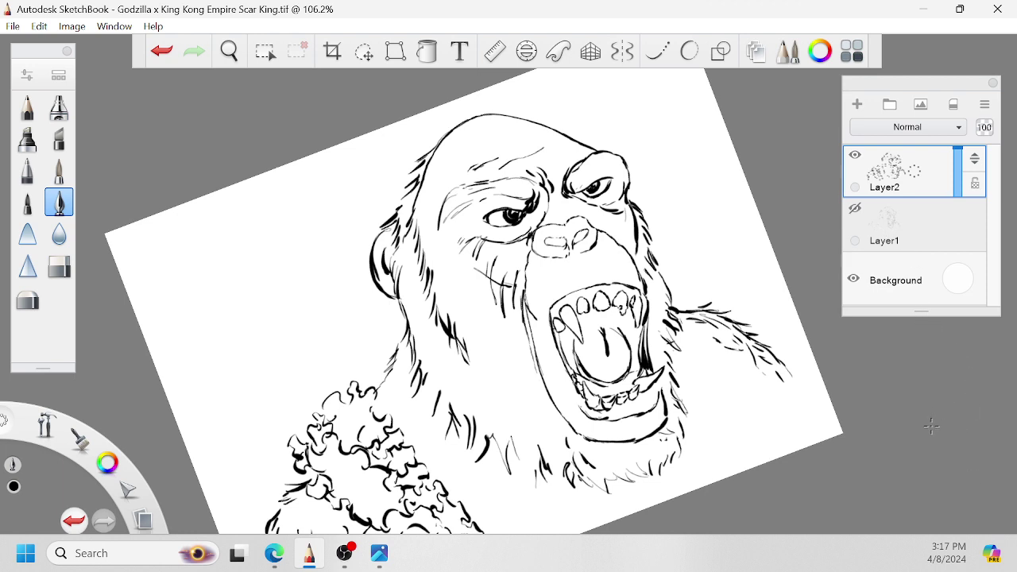
Add a new layer above the line art, ink a dark spot beside the upper lip and blacken both nostrils.
left_click(857, 107)
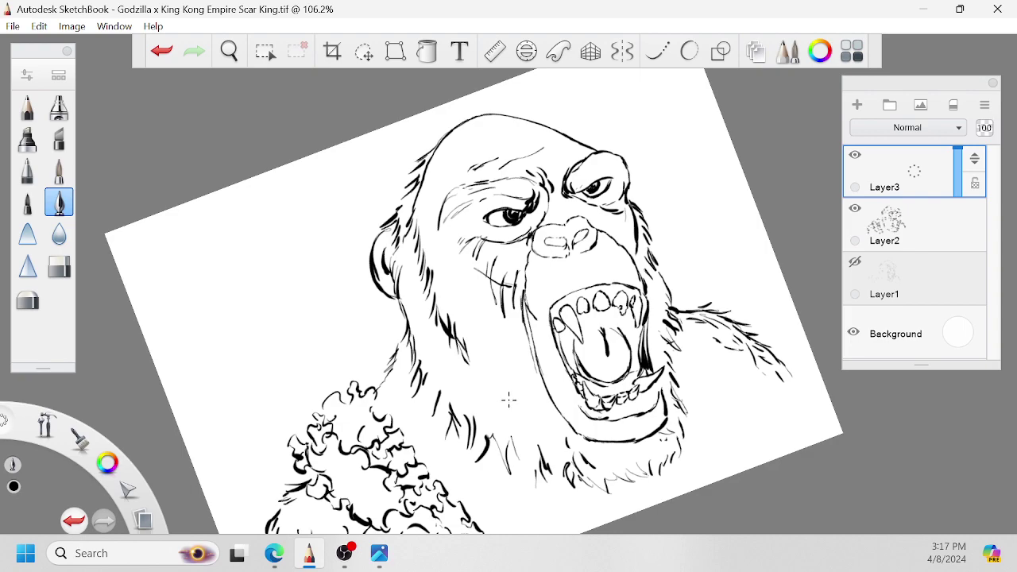
key("space")
left_click_drag(513, 352, 630, 409)
left_click_drag(590, 439, 599, 437)
left_click_drag(691, 378, 714, 379)
mouse_move(681, 434)
left_mouse_down()
mouse_move(706, 342)
mouse_move(682, 372)
left_mouse_up()
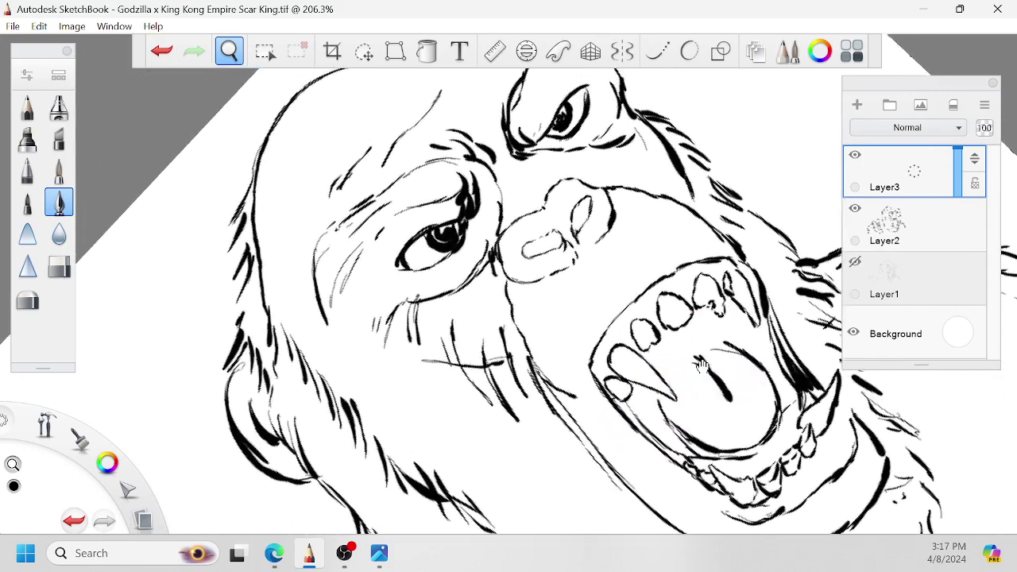
mouse_move(594, 340)
left_mouse_down()
mouse_move(602, 332)
mouse_move(588, 364)
mouse_move(610, 320)
mouse_move(578, 302)
mouse_move(587, 306)
left_mouse_up()
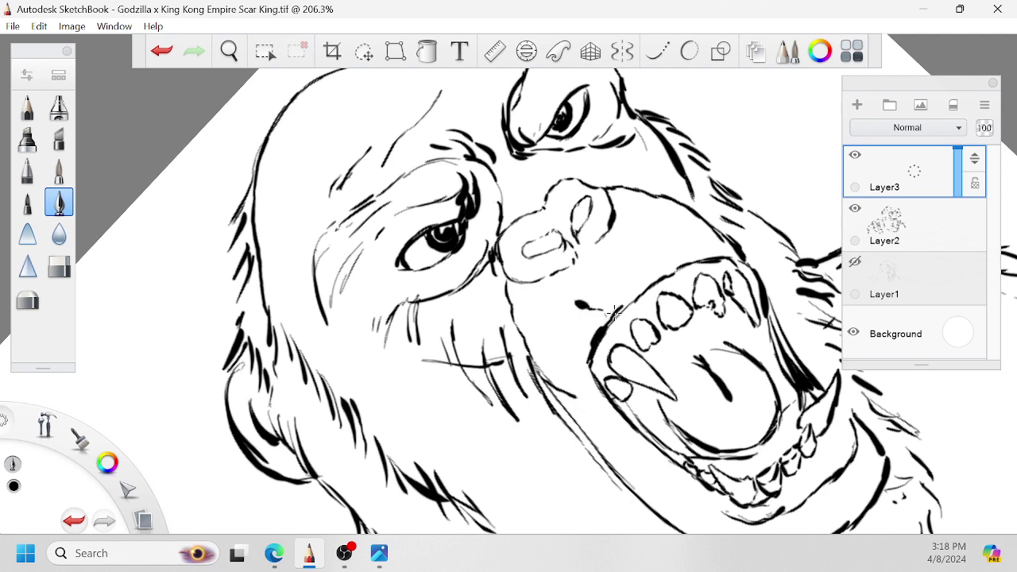
left_click_drag(595, 290, 591, 285)
mouse_move(530, 249)
left_mouse_down()
mouse_move(565, 236)
mouse_move(571, 253)
mouse_move(559, 236)
mouse_move(585, 219)
left_mouse_up()
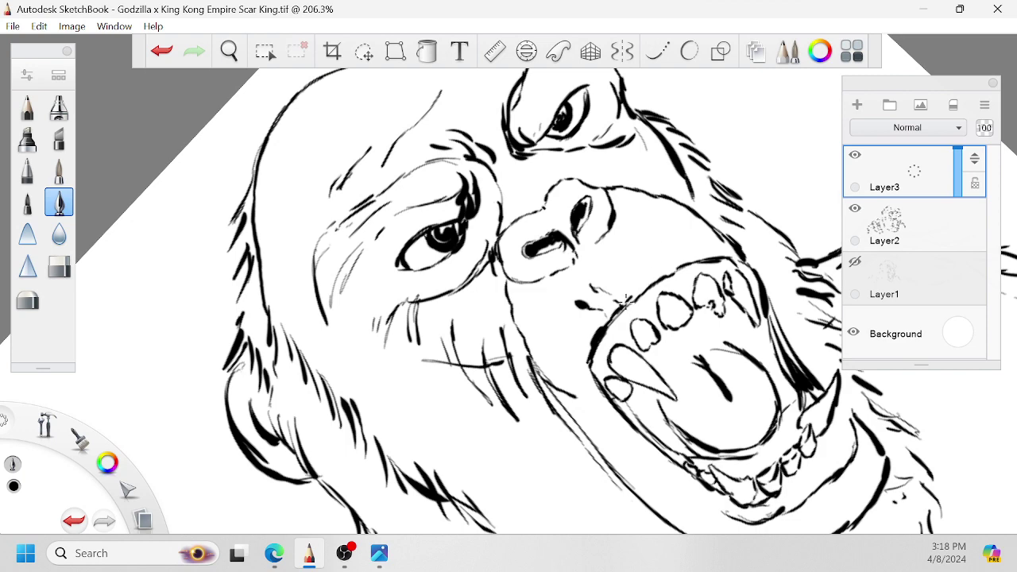
Ink short, thin wrinkle lines across the muzzle above the upper lip.
left_click_drag(625, 300, 673, 269)
left_click_drag(644, 231, 650, 262)
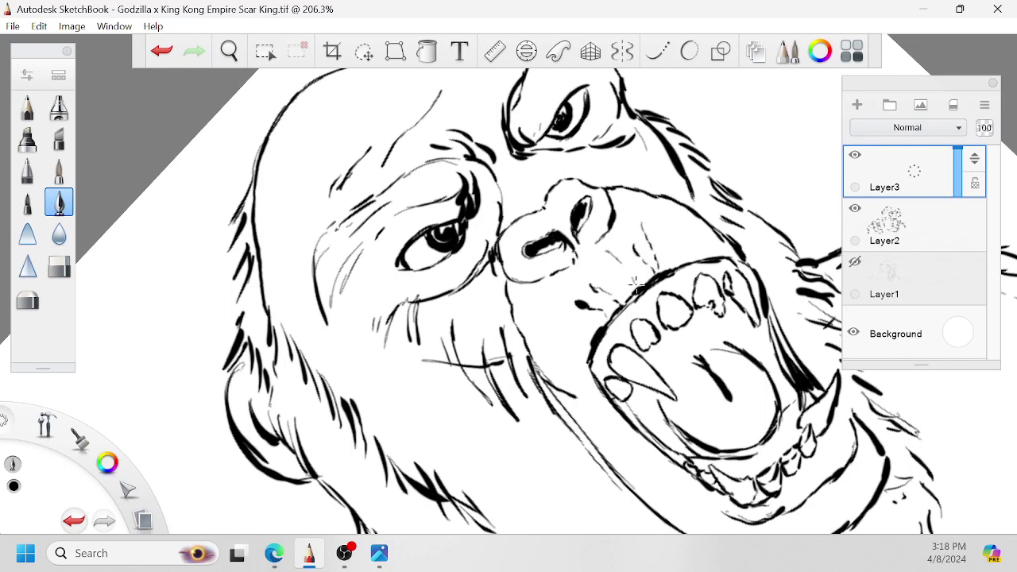
mouse_move(672, 232)
left_mouse_down()
mouse_move(682, 262)
mouse_move(675, 251)
mouse_move(692, 264)
mouse_move(728, 253)
mouse_move(742, 262)
left_mouse_up()
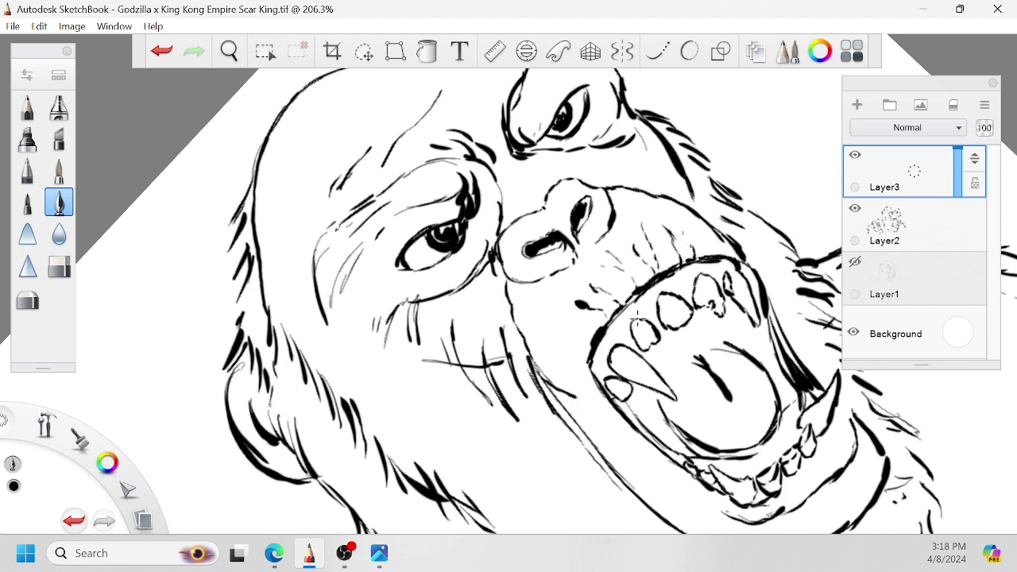
Thicken the open mouth's outline along the upper lip and down its near side.
mouse_move(591, 350)
left_mouse_down()
mouse_move(602, 389)
mouse_move(578, 362)
mouse_move(589, 357)
left_mouse_up()
key("space")
left_click_drag(755, 413, 690, 325)
key("space")
mouse_move(643, 365)
left_mouse_down()
mouse_move(528, 343)
mouse_move(548, 419)
mouse_move(563, 394)
left_mouse_up()
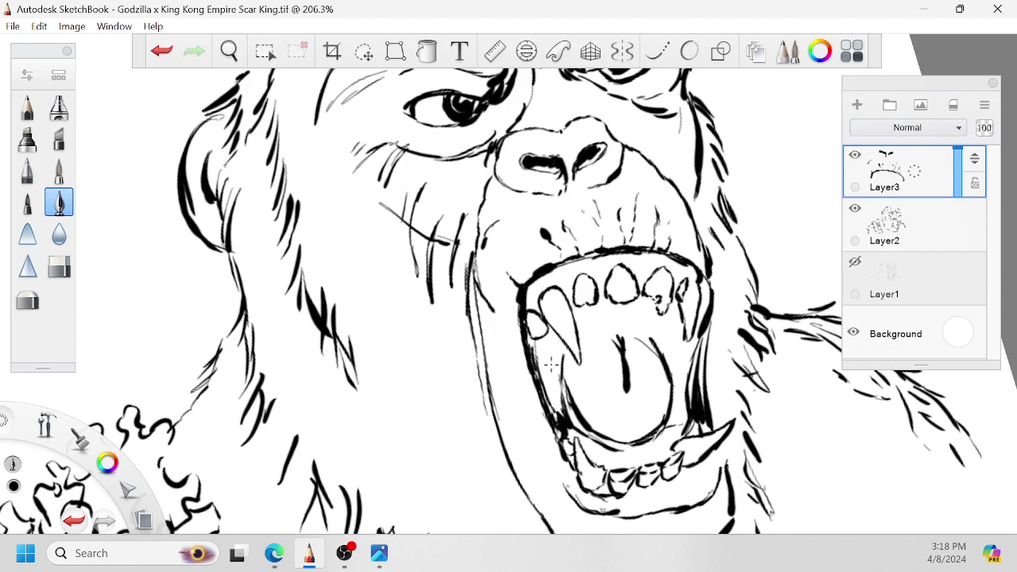
Fill the mouth interior black beneath the upper teeth, leaving the teeth and tongue white.
mouse_move(560, 331)
left_mouse_down()
mouse_move(560, 347)
mouse_move(553, 343)
mouse_move(561, 347)
mouse_move(574, 302)
mouse_move(593, 330)
mouse_move(600, 311)
mouse_move(608, 320)
mouse_move(610, 261)
mouse_move(644, 290)
mouse_move(626, 299)
left_mouse_up()
key("space")
left_click_drag(630, 288, 620, 302)
mouse_move(628, 292)
left_mouse_down()
mouse_move(610, 310)
mouse_move(646, 276)
mouse_move(649, 288)
mouse_move(664, 275)
left_mouse_up()
mouse_move(663, 287)
left_mouse_down()
mouse_move(666, 276)
mouse_move(683, 336)
mouse_move(682, 305)
mouse_move(689, 320)
mouse_move(699, 314)
left_mouse_up()
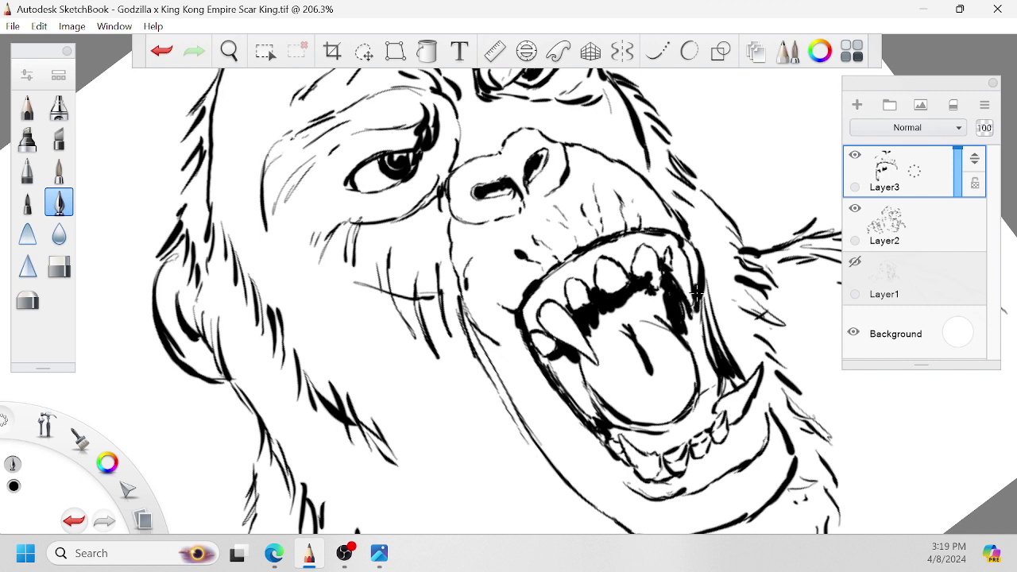
Blacken the far inner corner of the mouth around the far fang.
mouse_move(693, 255)
left_mouse_down()
mouse_move(696, 274)
mouse_move(693, 253)
mouse_move(683, 268)
mouse_move(710, 324)
mouse_move(704, 288)
mouse_move(719, 346)
left_mouse_up()
left_click_drag(708, 316, 693, 338)
mouse_move(698, 313)
left_mouse_down()
mouse_move(687, 328)
mouse_move(680, 324)
mouse_move(684, 340)
left_mouse_up()
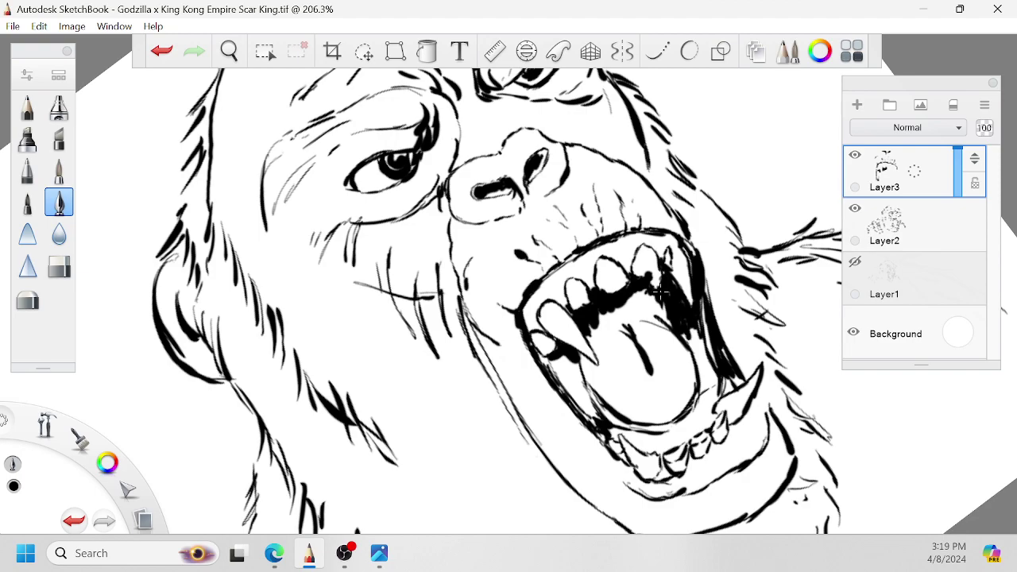
Extend the black throat area down into the tongue's centre groove.
key("space")
left_click_drag(626, 307, 403, 388)
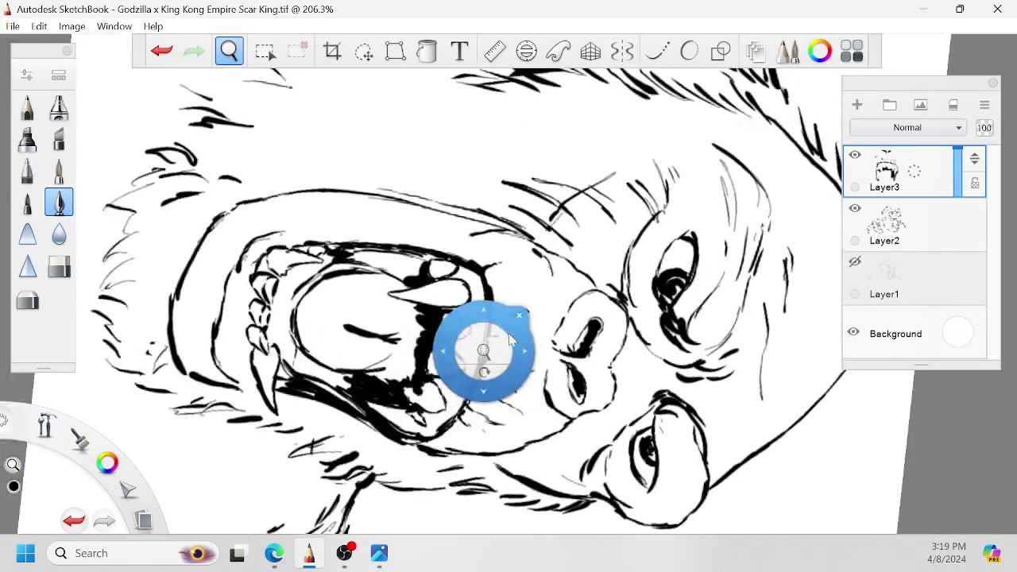
mouse_move(492, 370)
left_mouse_down()
mouse_move(449, 353)
mouse_move(479, 340)
left_mouse_up()
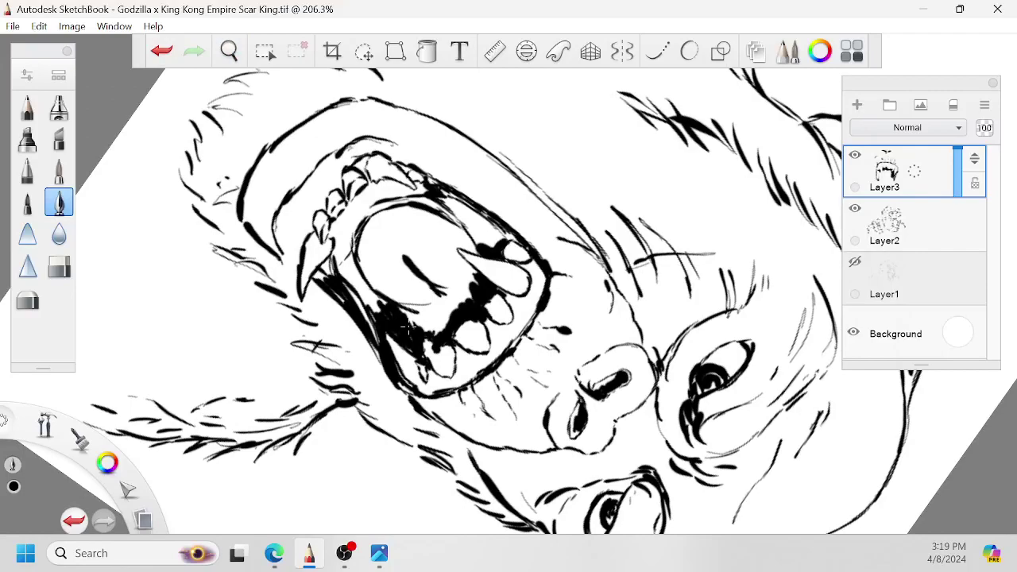
key("space")
left_click_drag(431, 265, 495, 341)
mouse_move(565, 321)
left_mouse_down()
mouse_move(551, 302)
mouse_move(566, 296)
left_mouse_up()
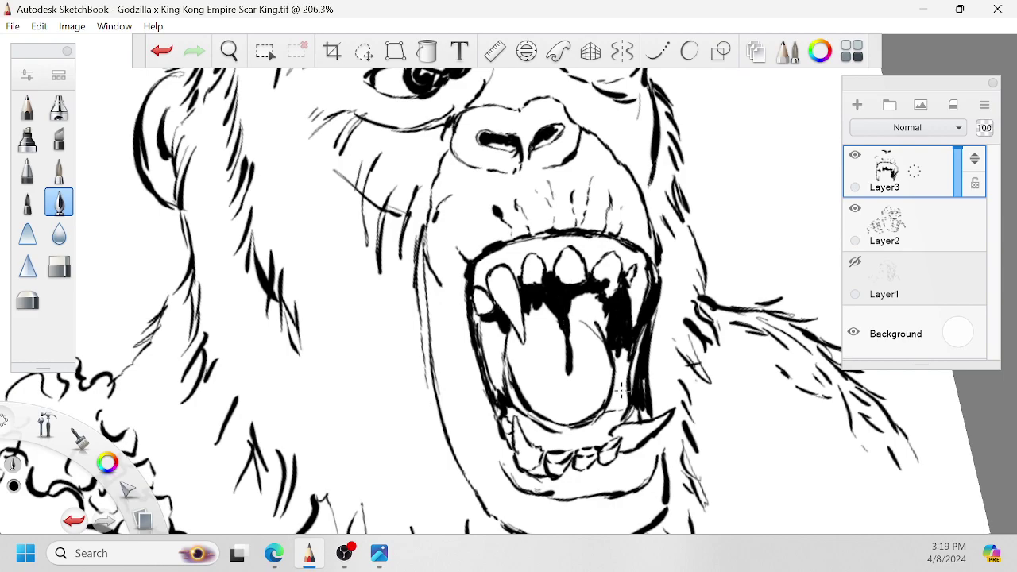
Blacken the gaps between the lower teeth and darken the gum line below them.
key("space")
mouse_move(622, 389)
left_mouse_down()
mouse_move(656, 373)
mouse_move(669, 343)
mouse_move(635, 332)
mouse_move(658, 297)
left_mouse_up()
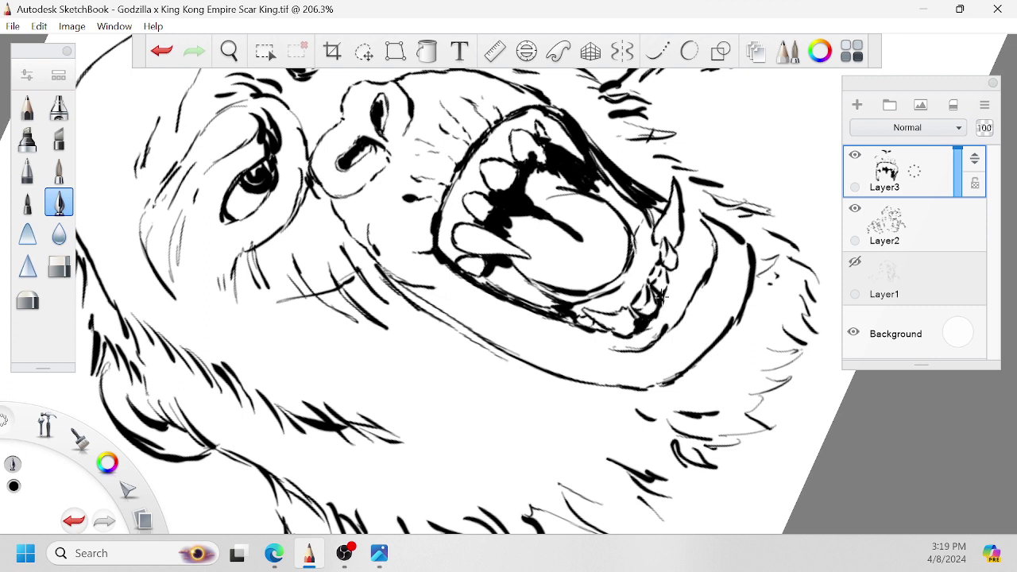
mouse_move(677, 264)
left_mouse_down()
mouse_move(681, 243)
mouse_move(652, 241)
mouse_move(665, 299)
mouse_move(654, 320)
left_mouse_up()
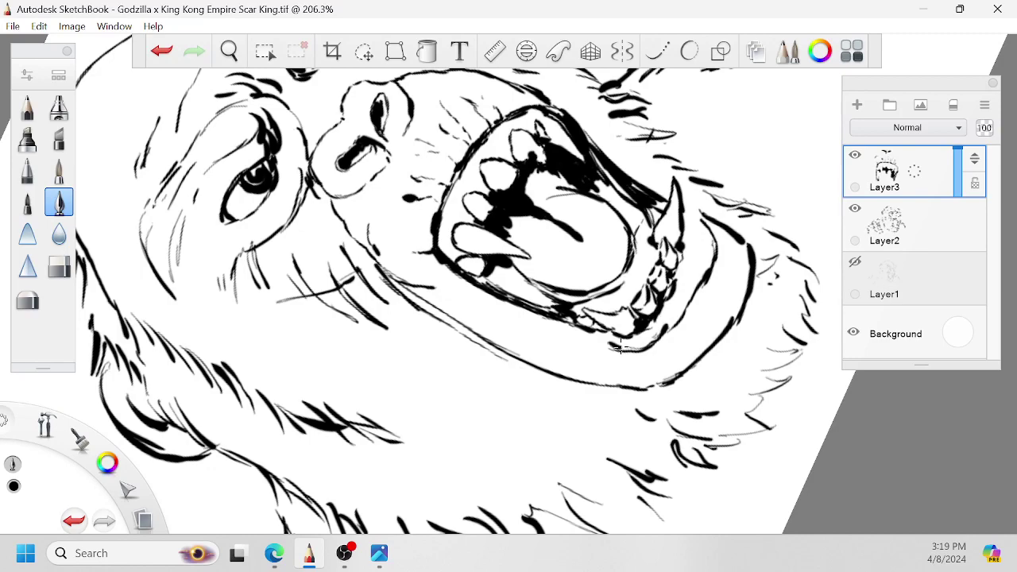
left_click_drag(615, 347, 572, 333)
left_click_drag(604, 339, 581, 347)
left_click_drag(580, 324, 502, 379)
Thicken the near side contour of the muzzle from beside the mouth down to the chin with overlapping strokes.
key("space")
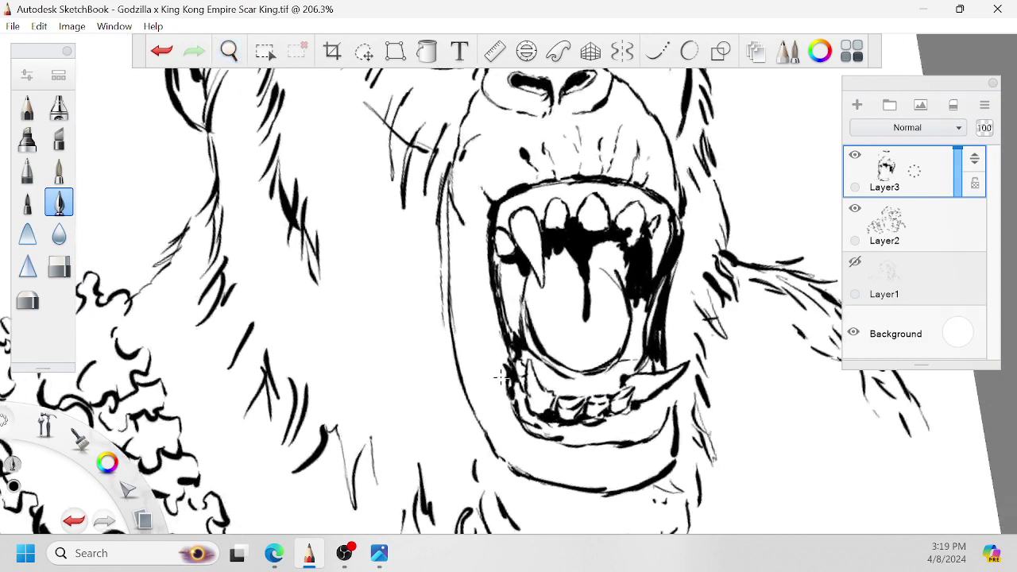
left_click_drag(446, 274, 445, 341)
left_click_drag(441, 213, 447, 316)
left_click_drag(445, 319, 465, 402)
left_click_drag(455, 370, 467, 408)
left_click_drag(443, 306, 466, 415)
left_click_drag(442, 325, 448, 349)
left_click_drag(464, 402, 502, 470)
left_click_drag(475, 438, 485, 486)
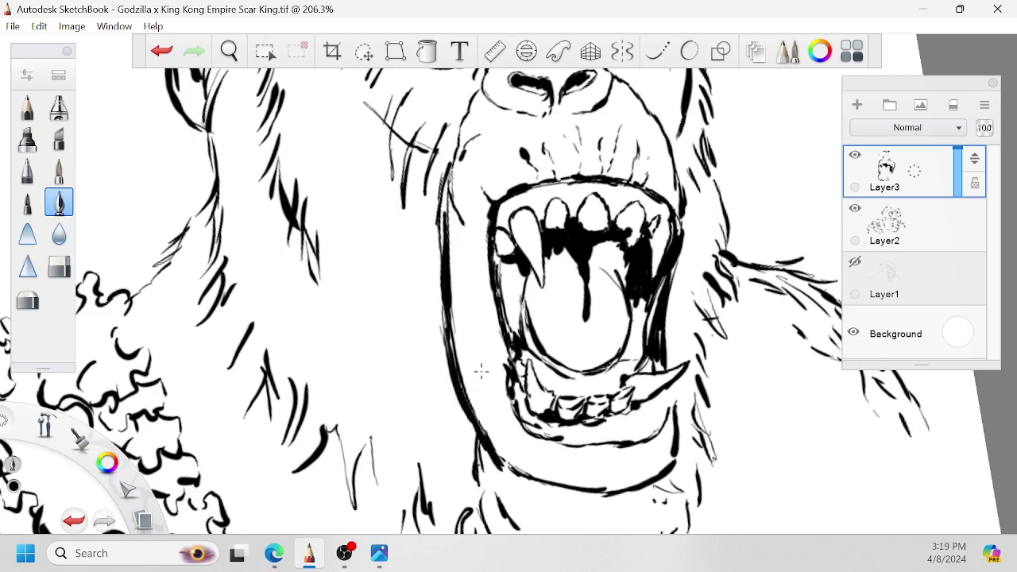
Fill the fur beneath the near cheek and jaw with a band of heavy black jagged strokes.
key("space")
key("space")
left_click_drag(469, 368, 447, 385)
mouse_move(417, 397)
left_mouse_down()
mouse_move(525, 364)
mouse_move(479, 417)
left_mouse_up()
left_click_drag(476, 364, 470, 403)
left_click_drag(451, 342, 458, 388)
left_click_drag(446, 321, 427, 390)
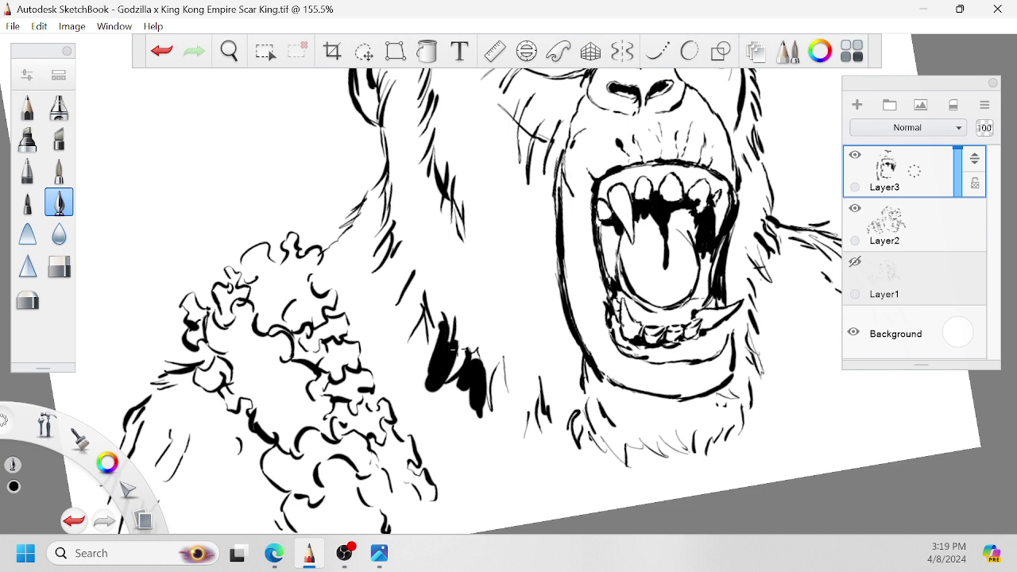
mouse_move(457, 349)
left_mouse_down()
mouse_move(421, 353)
mouse_move(397, 314)
mouse_move(401, 259)
mouse_move(383, 294)
mouse_move(380, 232)
mouse_move(367, 208)
mouse_move(380, 184)
left_mouse_up()
mouse_move(502, 365)
left_mouse_down()
mouse_move(491, 420)
mouse_move(518, 429)
left_mouse_up()
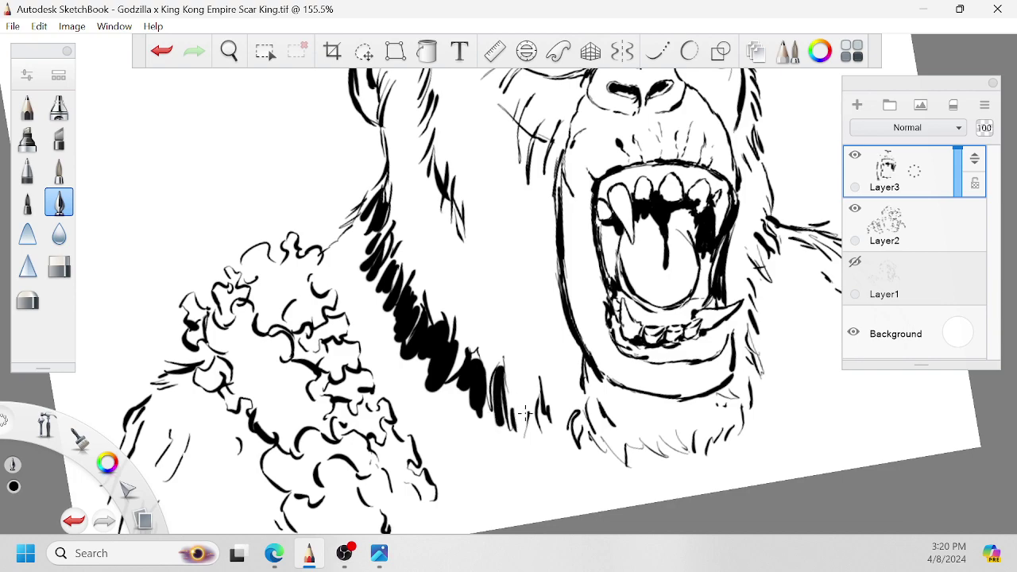
Ink a short line from the jaw fur toward the bone-like shoulder chain and blacken a gap among its shapes.
left_click_drag(561, 369, 640, 323)
mouse_move(489, 375)
left_mouse_down()
mouse_move(505, 356)
mouse_move(494, 368)
mouse_move(579, 352)
left_mouse_up()
key("space")
left_click_drag(464, 342, 459, 370)
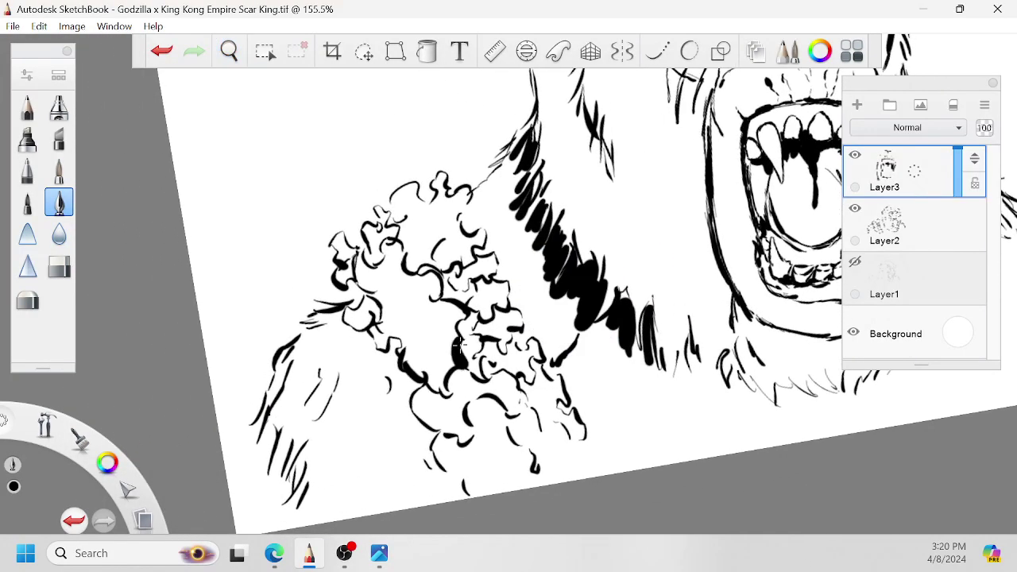
key("space")
mouse_move(494, 339)
left_mouse_down()
mouse_move(513, 338)
mouse_move(498, 338)
left_mouse_up()
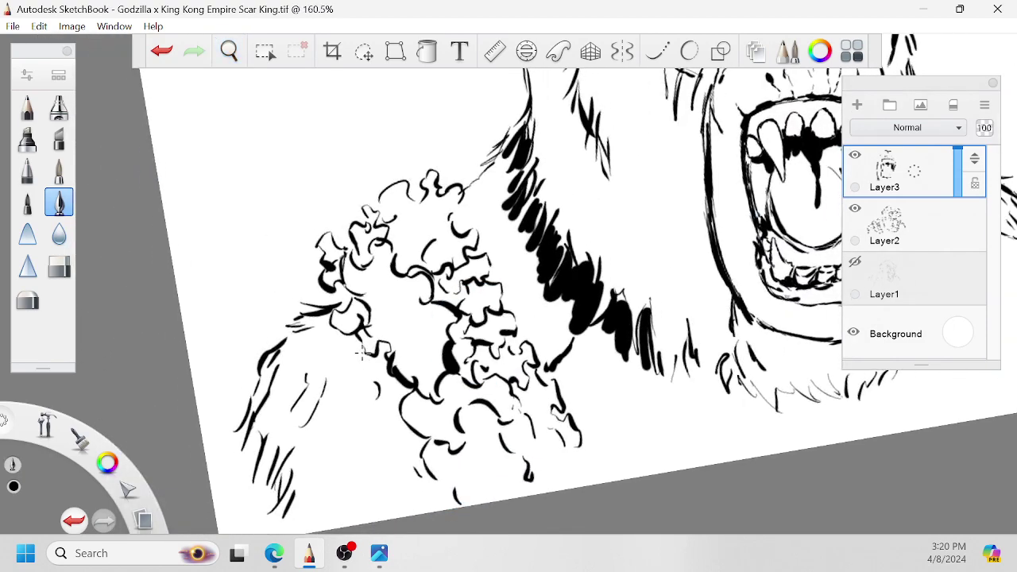
left_click_drag(361, 355, 343, 394)
left_click_drag(344, 384, 339, 400)
key("ctrl+z")
key("ctrl+z")
key("ctrl+z")
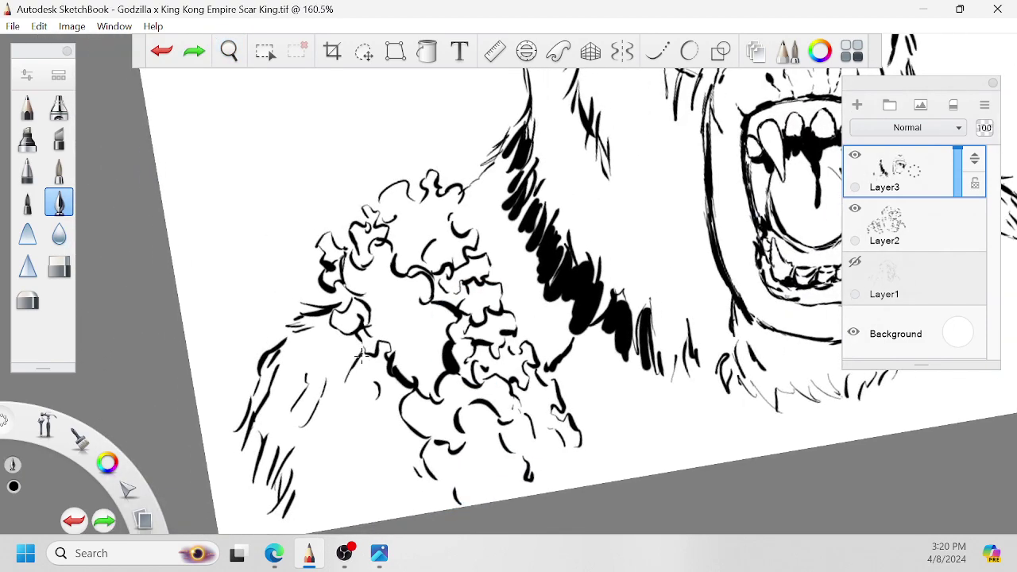
On Layer2, ink three pointed spikes hanging from the shoulder chain over the near arm, and make Layer3 active again.
left_click(932, 227)
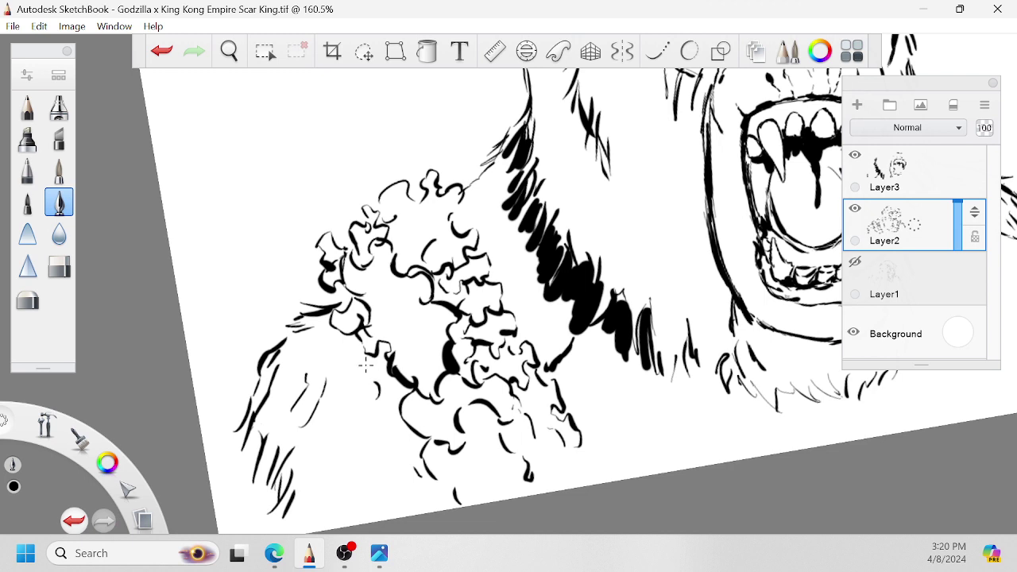
left_click_drag(367, 354, 350, 389)
left_click(59, 266)
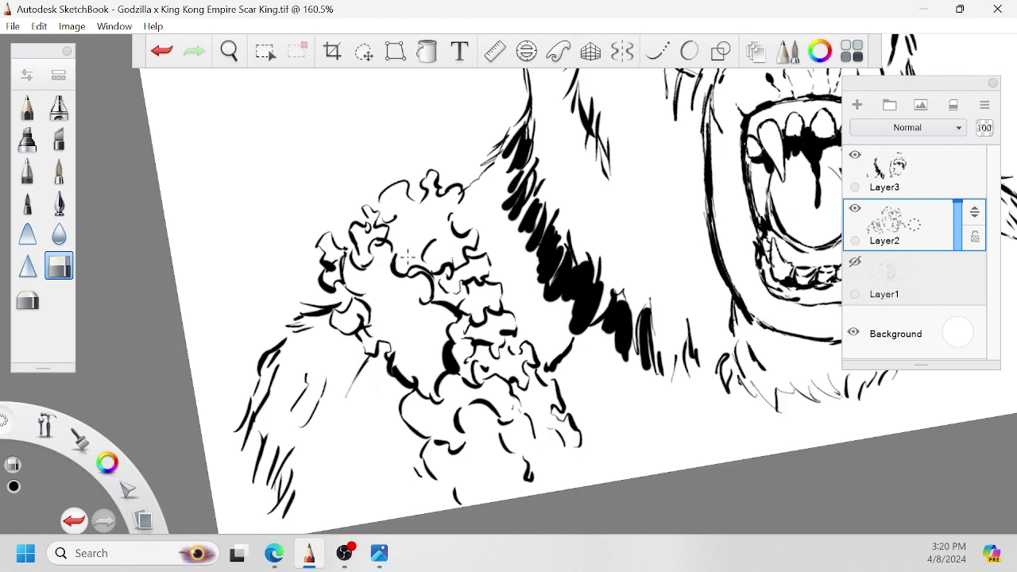
left_click(60, 203)
key("space")
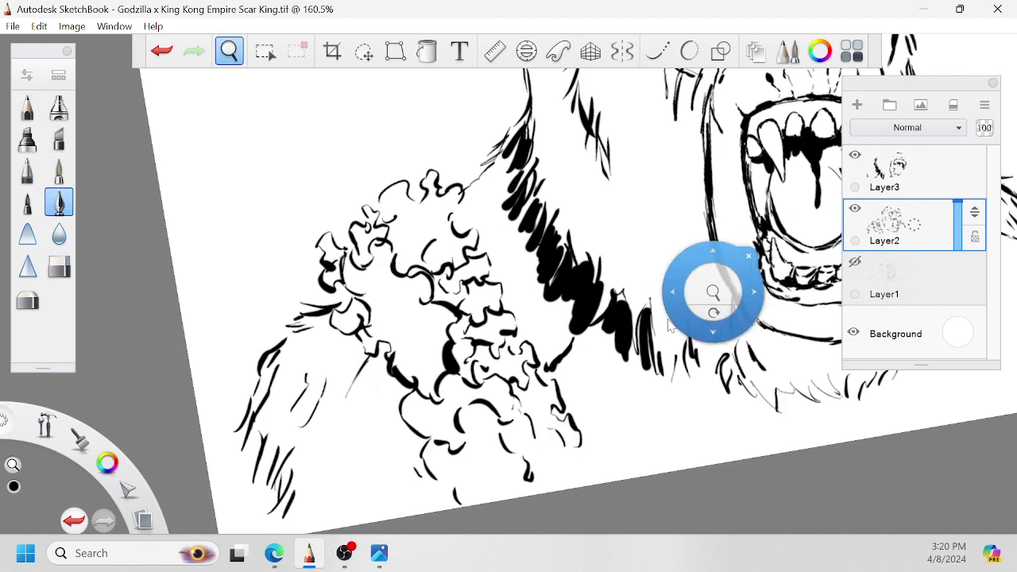
left_click_drag(697, 325, 689, 254)
left_click_drag(636, 357, 707, 253)
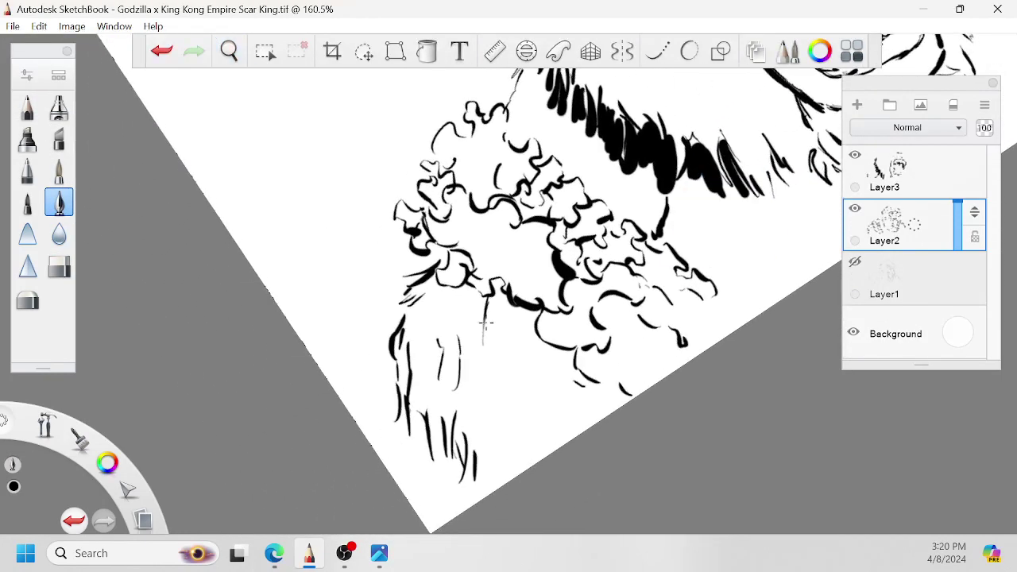
mouse_move(487, 292)
left_mouse_down()
mouse_move(481, 378)
mouse_move(496, 366)
mouse_move(515, 301)
left_mouse_up()
mouse_move(556, 343)
left_mouse_down()
mouse_move(531, 432)
mouse_move(568, 388)
left_mouse_up()
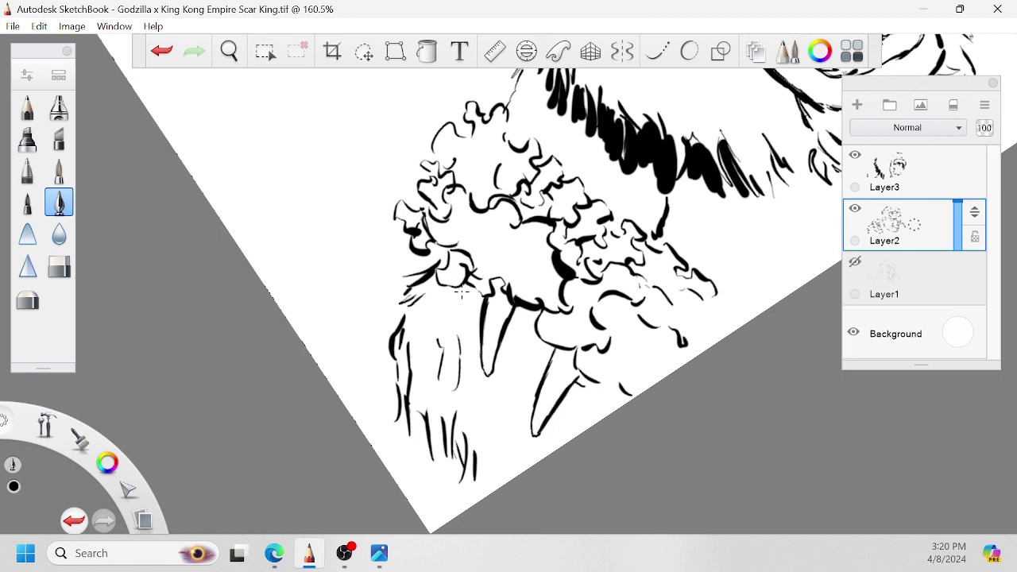
mouse_move(453, 287)
left_mouse_down()
mouse_move(433, 315)
mouse_move(460, 303)
left_mouse_up()
left_click(888, 170)
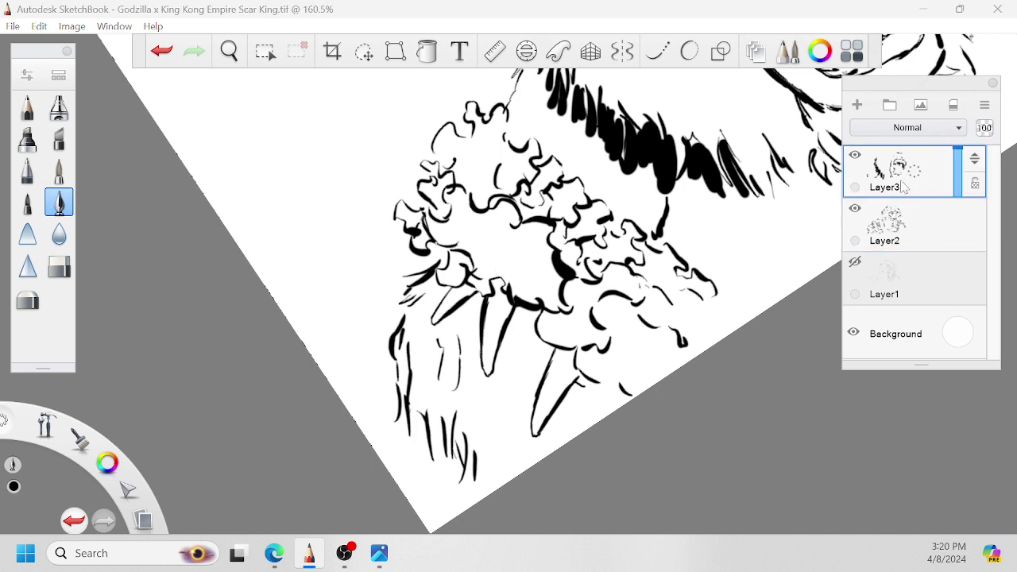
Shade one side of each of the three spikes hanging from the shoulder chain with thin hatching lines.
mouse_move(500, 307)
left_mouse_down()
mouse_move(491, 364)
mouse_move(504, 318)
left_mouse_up()
left_click_drag(439, 314, 471, 288)
left_click_drag(556, 390, 542, 415)
mouse_move(575, 369)
left_mouse_down()
mouse_move(558, 396)
mouse_move(554, 359)
left_mouse_up()
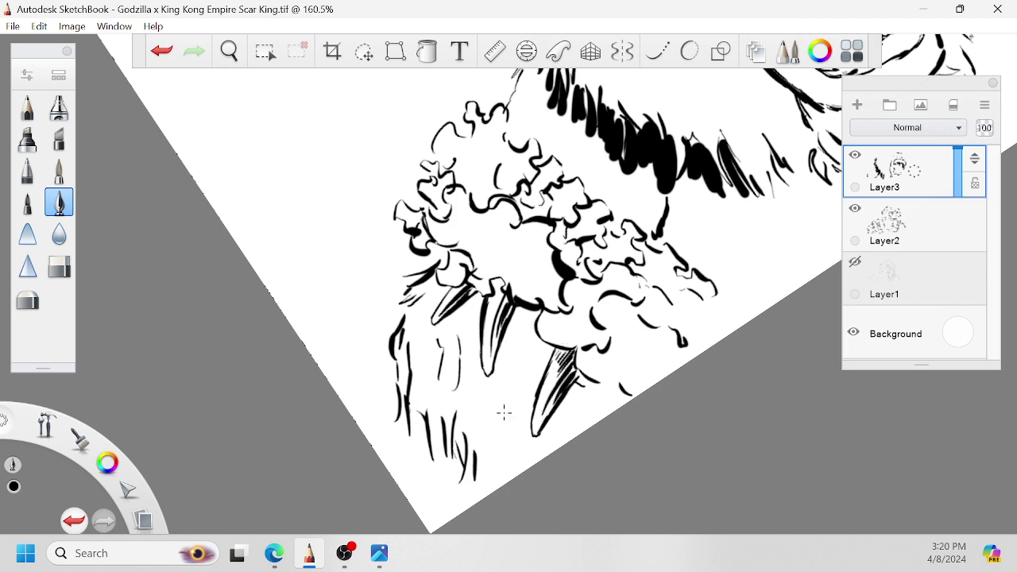
Fill the near arm's fur around and between the hanging spikes with heavy black strokes.
mouse_move(487, 475)
left_mouse_down()
mouse_move(477, 489)
mouse_move(490, 421)
left_mouse_up()
mouse_move(485, 425)
left_mouse_down()
mouse_move(472, 398)
mouse_move(465, 427)
mouse_move(459, 372)
mouse_move(443, 350)
mouse_move(421, 421)
mouse_move(429, 446)
mouse_move(416, 411)
left_mouse_up()
mouse_move(409, 368)
left_mouse_down()
mouse_move(421, 329)
mouse_move(415, 373)
mouse_move(405, 349)
left_mouse_up()
mouse_move(426, 301)
left_mouse_down()
mouse_move(412, 311)
mouse_move(407, 300)
mouse_move(425, 284)
left_mouse_up()
mouse_move(443, 350)
left_mouse_down()
mouse_move(438, 368)
mouse_move(434, 357)
left_mouse_up()
key("space")
mouse_move(516, 323)
left_mouse_down()
mouse_move(531, 317)
mouse_move(548, 361)
mouse_move(531, 316)
mouse_move(520, 390)
mouse_move(517, 343)
left_mouse_up()
mouse_move(593, 398)
left_mouse_down()
mouse_move(598, 370)
mouse_move(612, 382)
left_mouse_up()
Darken the inside of the near ear and thicken the fur tufts beside it on the cheek.
mouse_move(671, 306)
left_mouse_down()
mouse_move(646, 289)
mouse_move(614, 281)
mouse_move(607, 301)
mouse_move(634, 310)
mouse_move(605, 317)
mouse_move(570, 298)
mouse_move(532, 250)
mouse_move(450, 243)
mouse_move(472, 279)
mouse_move(468, 242)
mouse_move(447, 240)
mouse_move(413, 202)
left_mouse_up()
key("space")
key("space")
left_click_drag(666, 221, 435, 445)
key("space")
mouse_move(675, 252)
left_mouse_down()
mouse_move(665, 425)
mouse_move(706, 421)
left_mouse_up()
left_click_drag(296, 374, 299, 404)
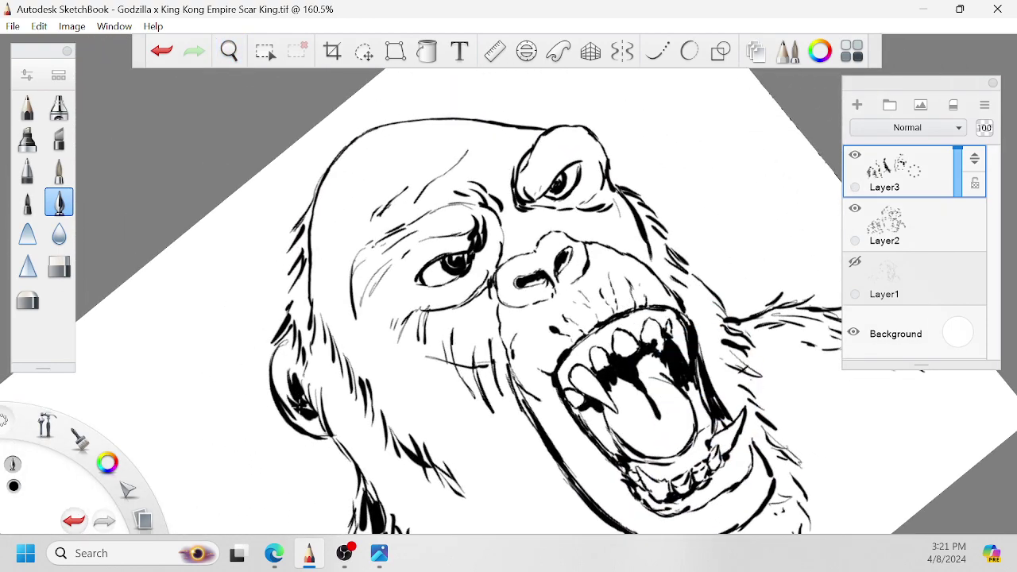
left_click_drag(332, 320, 357, 389)
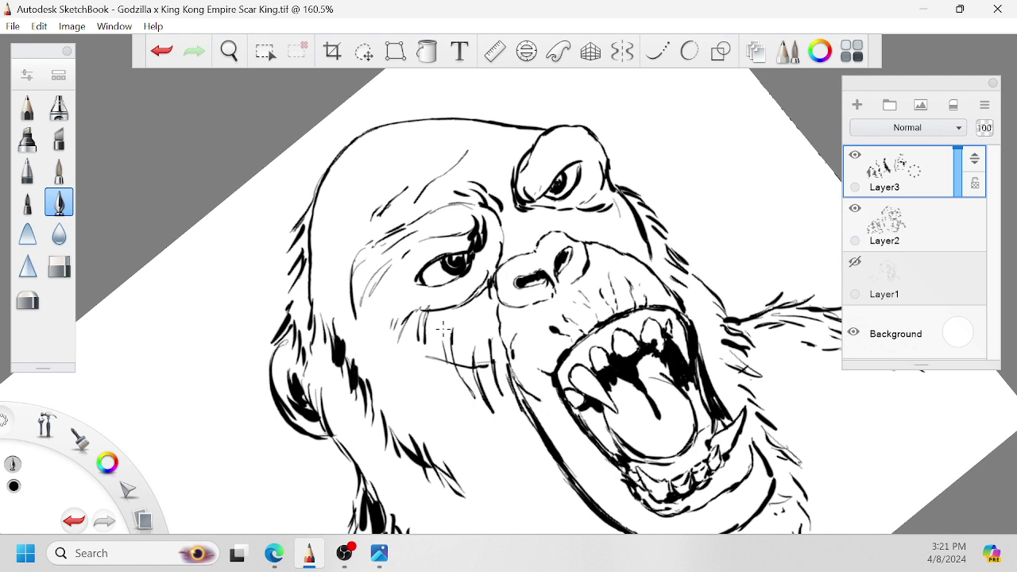
Blacken the shadows around both eyes and thicken the brow strokes with short curved lines.
mouse_move(486, 318)
left_mouse_down()
mouse_move(488, 242)
mouse_move(405, 292)
left_mouse_up()
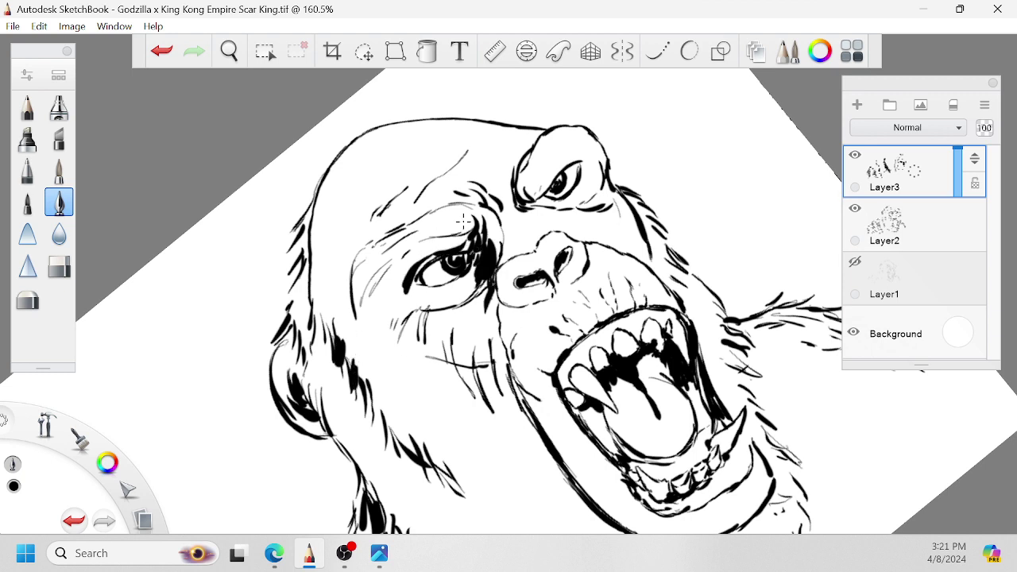
mouse_move(525, 197)
left_mouse_down()
mouse_move(564, 206)
mouse_move(549, 198)
mouse_move(546, 176)
mouse_move(585, 152)
mouse_move(597, 156)
mouse_move(599, 179)
mouse_move(577, 204)
left_mouse_up()
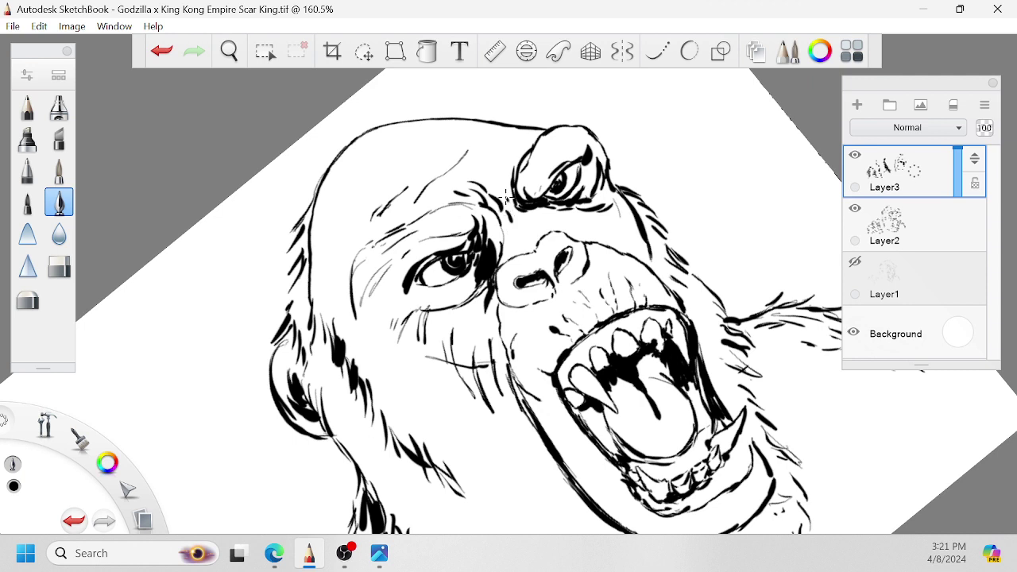
mouse_move(509, 165)
left_mouse_down()
mouse_move(532, 137)
mouse_move(512, 172)
mouse_move(434, 204)
mouse_move(467, 212)
mouse_move(465, 228)
mouse_move(430, 231)
mouse_move(401, 252)
mouse_move(409, 212)
mouse_move(359, 261)
left_mouse_up()
mouse_move(367, 256)
left_mouse_down()
mouse_move(348, 285)
mouse_move(357, 308)
left_mouse_up()
left_click_drag(377, 280, 359, 306)
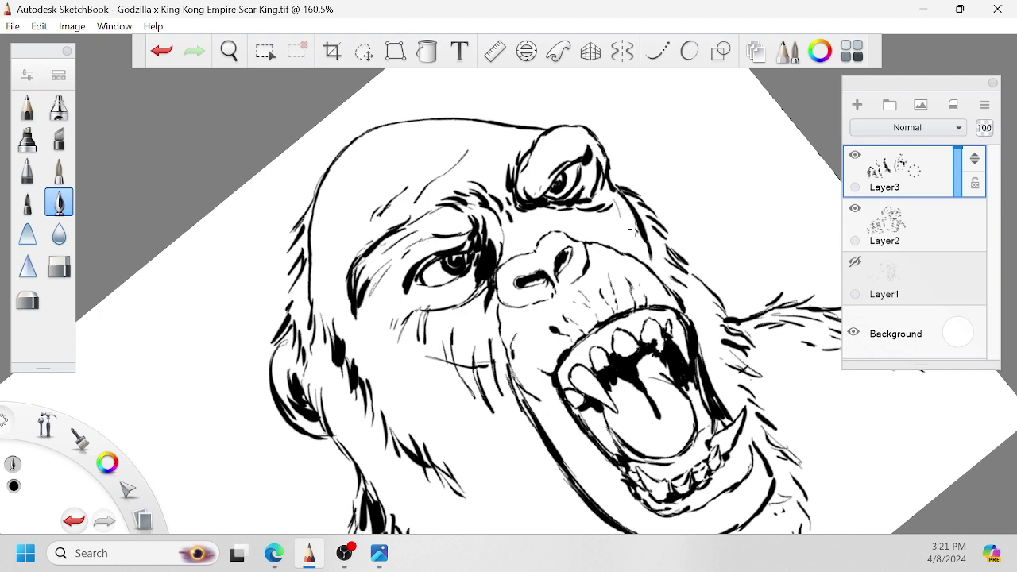
mouse_move(636, 230)
left_mouse_down()
mouse_move(679, 293)
mouse_move(665, 271)
left_mouse_up()
Add two jagged black fur patches on the far shoulder beside the open mouth.
key("space")
left_click_drag(810, 355, 726, 270)
mouse_move(694, 311)
left_mouse_down()
mouse_move(744, 308)
mouse_move(735, 308)
left_mouse_up()
left_click_drag(702, 297, 722, 300)
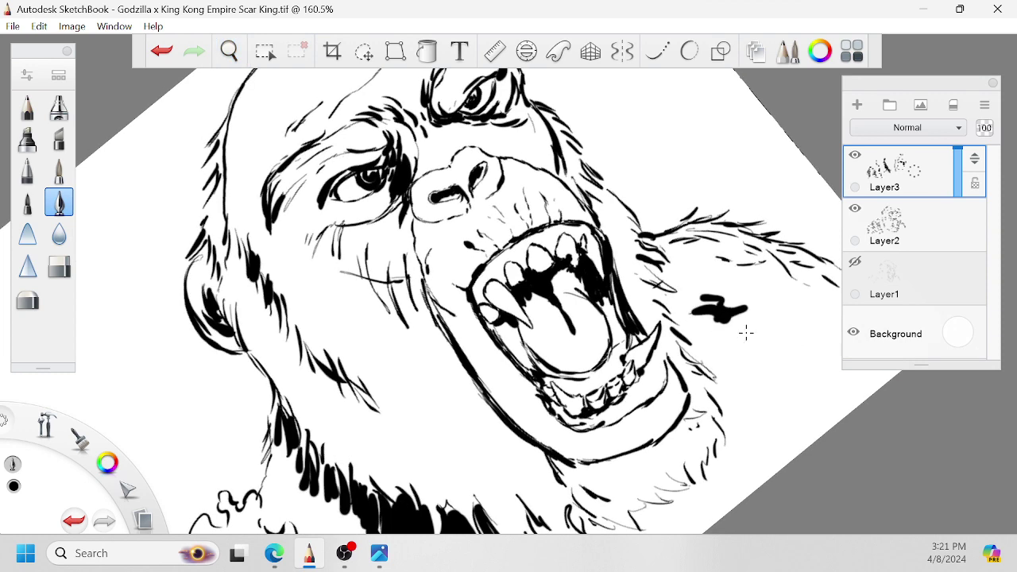
mouse_move(741, 339)
left_mouse_down()
mouse_move(802, 336)
mouse_move(772, 342)
left_mouse_up()
mouse_move(741, 329)
left_mouse_down()
mouse_move(789, 355)
mouse_move(772, 360)
left_mouse_up()
Thicken the beard fur beneath the chin with short black tufts.
key("space")
left_click_drag(771, 368, 770, 294)
mouse_move(713, 393)
left_mouse_down()
mouse_move(690, 412)
mouse_move(633, 419)
mouse_move(618, 427)
mouse_move(630, 446)
mouse_move(600, 447)
left_mouse_up()
left_click_drag(623, 417, 596, 450)
left_click_drag(589, 428, 557, 468)
left_click_drag(550, 442, 541, 452)
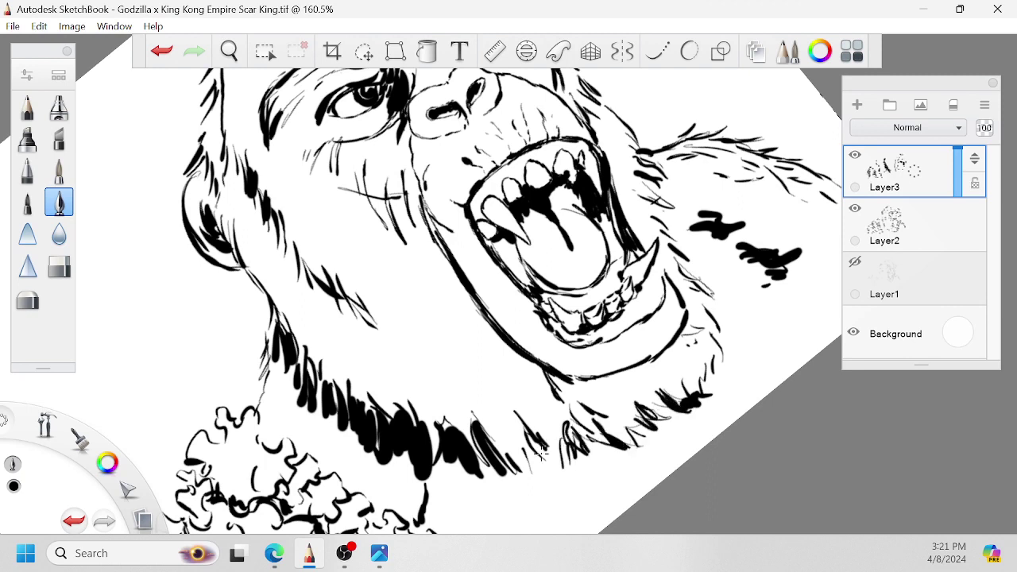
Thicken contours and shadow gaps in the bone-like shoulder chain and add dark fur strokes on the upper near arm.
key("space")
left_click_drag(589, 342, 539, 398)
left_click_drag(681, 298, 592, 350)
left_click_drag(402, 387, 432, 367)
left_click_drag(431, 367, 481, 308)
mouse_move(451, 443)
left_mouse_down()
mouse_move(461, 474)
mouse_move(435, 442)
mouse_move(435, 393)
mouse_move(405, 352)
left_mouse_up()
left_click_drag(314, 377, 308, 362)
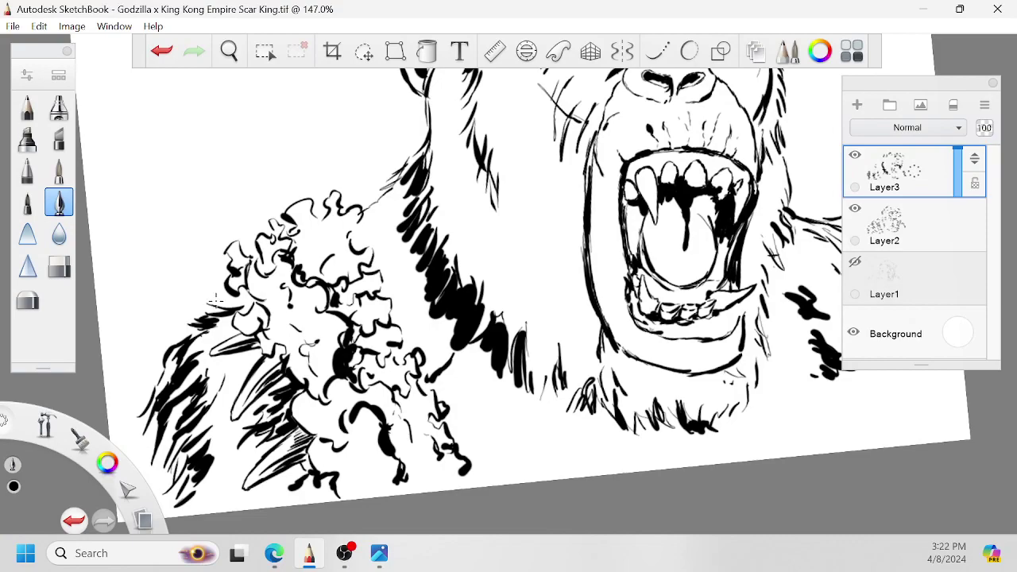
mouse_move(217, 298)
left_mouse_down()
mouse_move(229, 308)
mouse_move(208, 325)
left_mouse_up()
Hatch thin strokes hanging from the middle of the black jaw fur toward the shoulder chain.
key("space")
left_click_drag(568, 307, 633, 352)
left_click_drag(575, 287, 616, 268)
left_click_drag(598, 380, 608, 327)
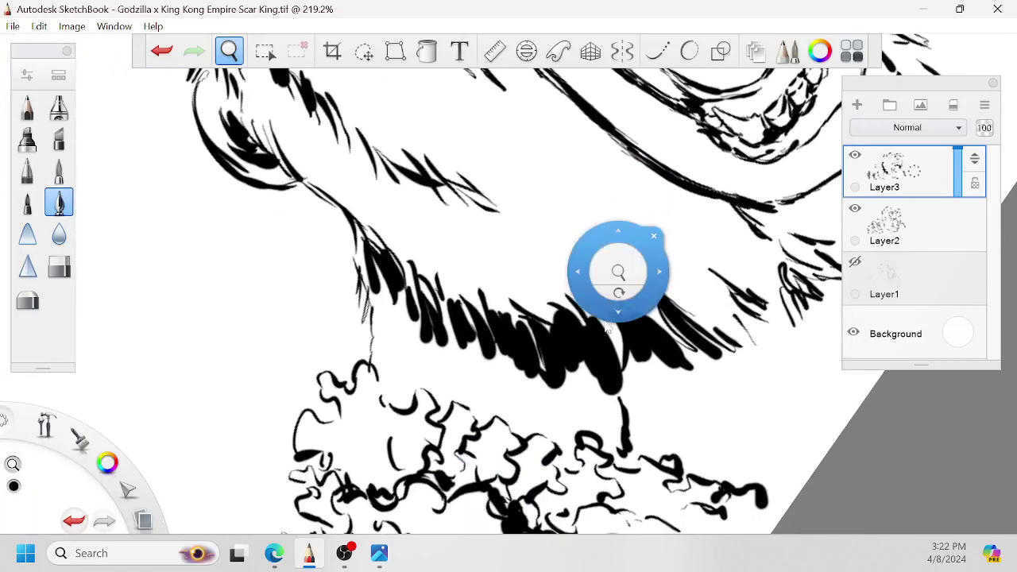
left_click_drag(515, 422, 534, 377)
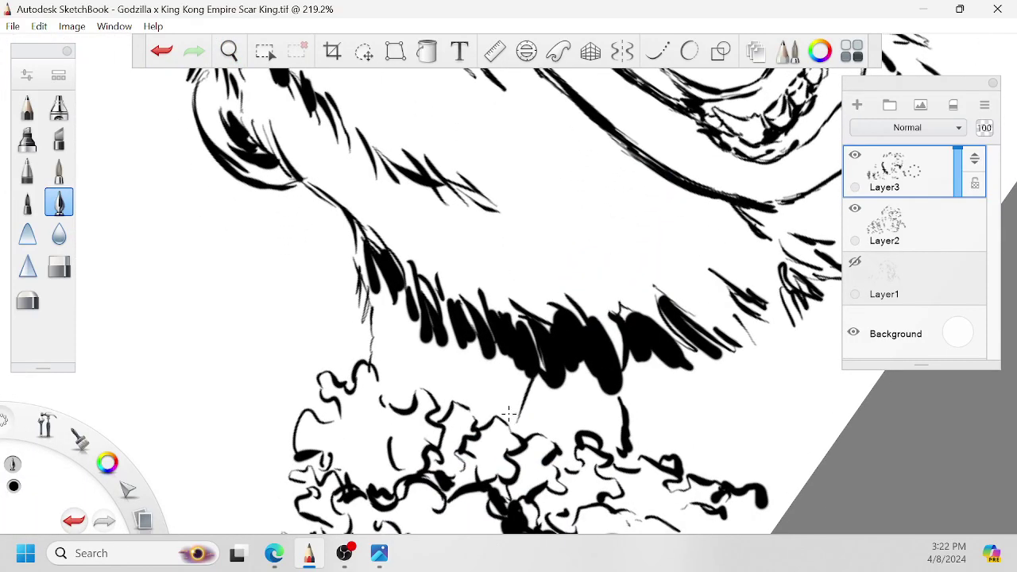
left_click_drag(509, 413, 527, 367)
left_click_drag(505, 410, 519, 361)
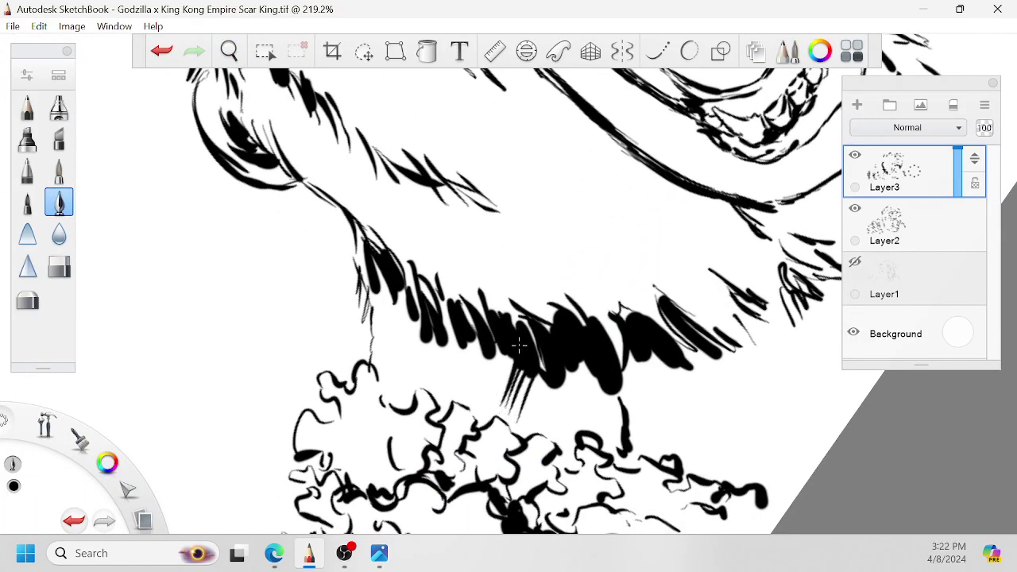
left_click_drag(498, 403, 511, 356)
mouse_move(479, 418)
left_mouse_down()
mouse_move(502, 371)
mouse_move(494, 378)
mouse_move(497, 345)
left_mouse_up()
mouse_move(478, 386)
left_mouse_down()
mouse_move(488, 357)
mouse_move(469, 342)
left_mouse_up()
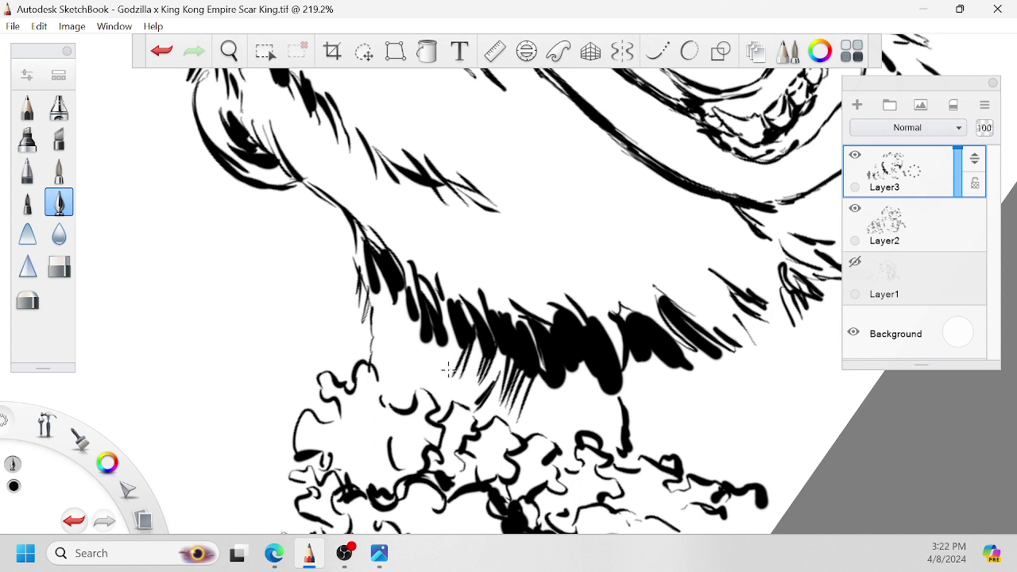
Extend the thin hatching along the lower edge of the jaw fur up toward the near ear.
left_click_drag(448, 376, 459, 345)
mouse_move(425, 382)
left_mouse_down()
mouse_move(441, 341)
mouse_move(421, 338)
mouse_move(417, 321)
left_mouse_up()
left_click_drag(416, 313, 419, 300)
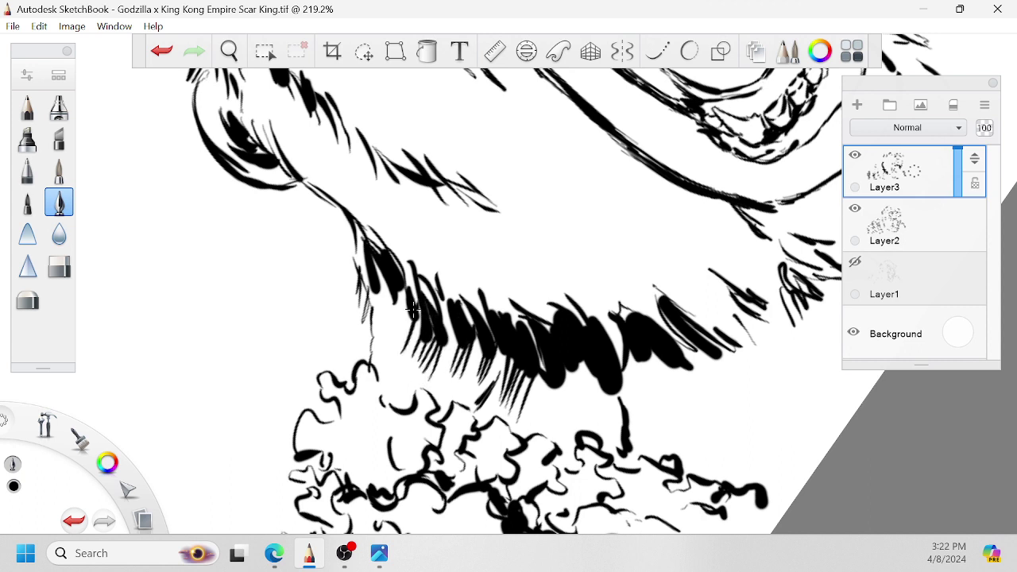
left_click_drag(395, 344, 410, 315)
left_click_drag(418, 305, 414, 287)
mouse_move(389, 342)
left_mouse_down()
mouse_move(405, 283)
mouse_move(397, 292)
mouse_move(373, 259)
left_mouse_up()
left_click_drag(377, 320, 367, 249)
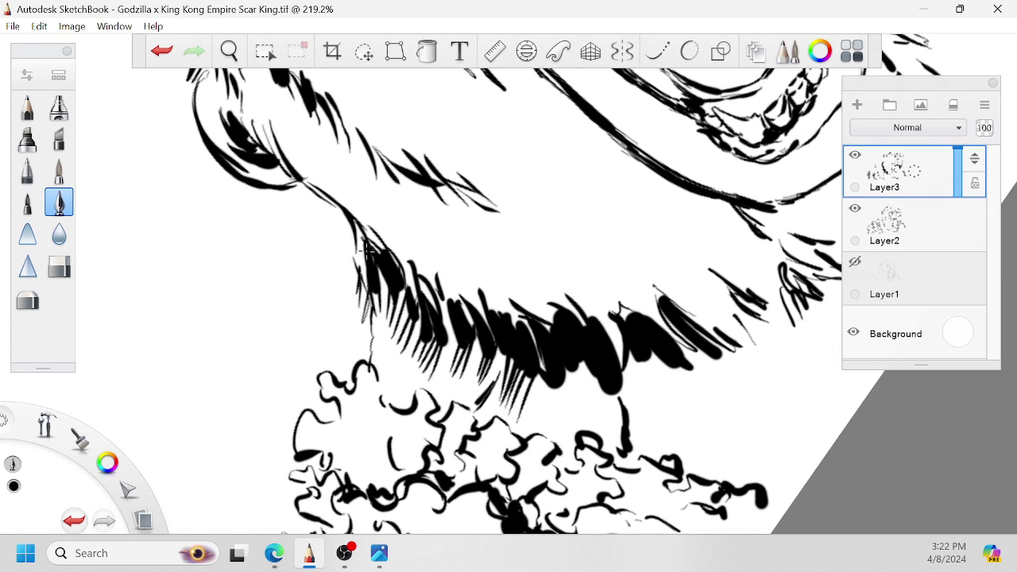
Hatch the neck gap between the heaviest part of the jaw fur and the shoulder chain with parallel lines.
left_click_drag(598, 429, 615, 372)
mouse_move(597, 431)
left_mouse_down()
mouse_move(618, 389)
mouse_move(609, 392)
left_mouse_up()
mouse_move(584, 429)
left_mouse_down()
mouse_move(599, 384)
mouse_move(580, 367)
left_mouse_up()
mouse_move(571, 431)
left_mouse_down()
mouse_move(584, 364)
mouse_move(576, 373)
left_mouse_up()
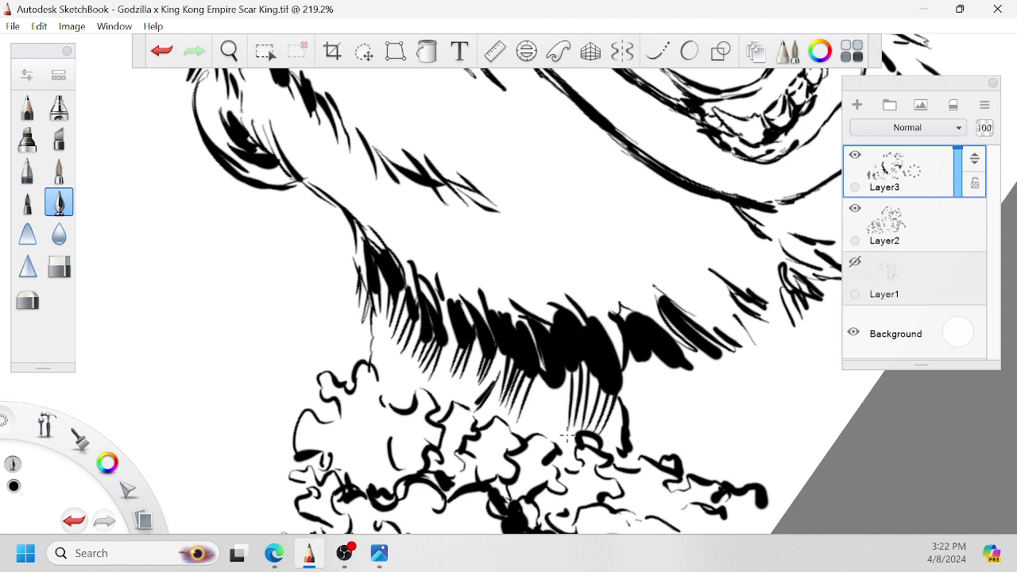
left_click_drag(561, 433, 568, 368)
left_click_drag(551, 428, 552, 385)
mouse_move(533, 427)
left_mouse_down()
mouse_move(547, 401)
mouse_move(539, 374)
left_mouse_up()
Hatch long thin strokes below the jaw fur on the chin side of the short neck line.
key("space")
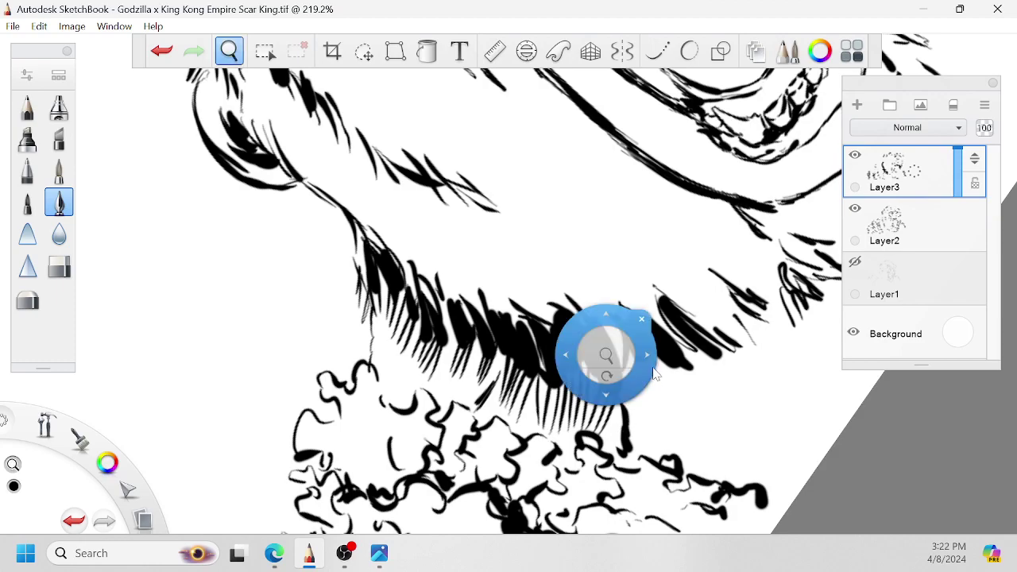
mouse_move(623, 373)
left_mouse_down()
mouse_move(413, 382)
mouse_move(344, 315)
mouse_move(372, 351)
left_mouse_up()
key("ctrl+z")
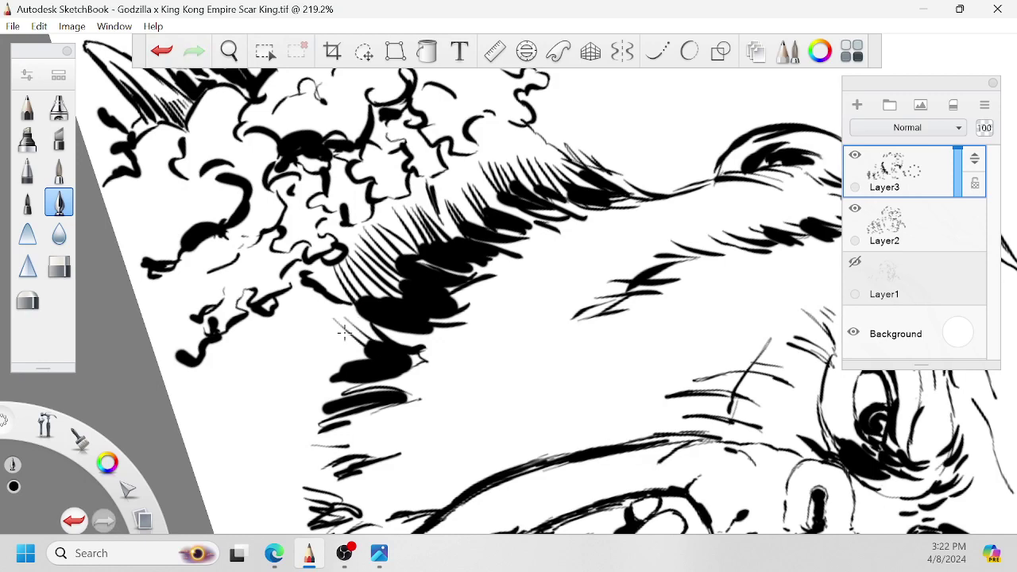
left_click_drag(327, 323, 390, 370)
left_click_drag(313, 322, 359, 366)
left_click_drag(296, 323, 340, 367)
left_click_drag(290, 332, 338, 384)
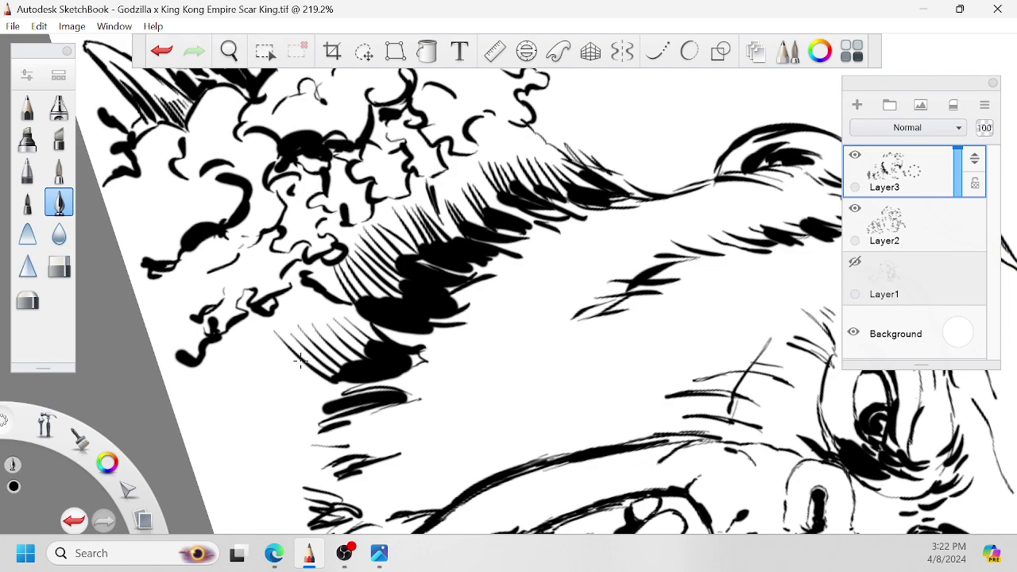
left_click_drag(285, 356, 343, 394)
Continue the hatching below the last jaw fur tufts toward the chin with groups of slanted strokes.
key("space")
left_click_drag(392, 336, 361, 358)
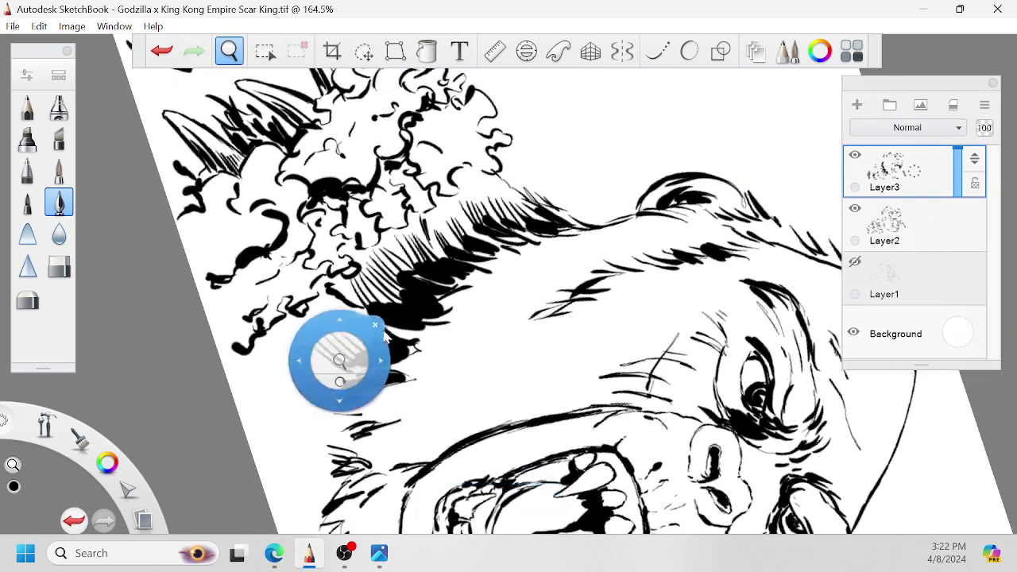
mouse_move(414, 375)
left_mouse_down()
mouse_move(569, 293)
mouse_move(644, 333)
mouse_move(639, 342)
left_mouse_up()
left_click_drag(588, 440, 574, 472)
mouse_move(593, 401)
left_mouse_down()
mouse_move(585, 444)
mouse_move(561, 456)
left_mouse_up()
mouse_move(646, 405)
left_mouse_down()
mouse_move(618, 462)
mouse_move(608, 458)
left_mouse_up()
mouse_move(645, 390)
left_mouse_down()
mouse_move(624, 434)
mouse_move(602, 450)
left_mouse_up()
left_click_drag(633, 393, 621, 419)
mouse_move(619, 376)
left_mouse_down()
mouse_move(606, 434)
mouse_move(600, 418)
left_mouse_up()
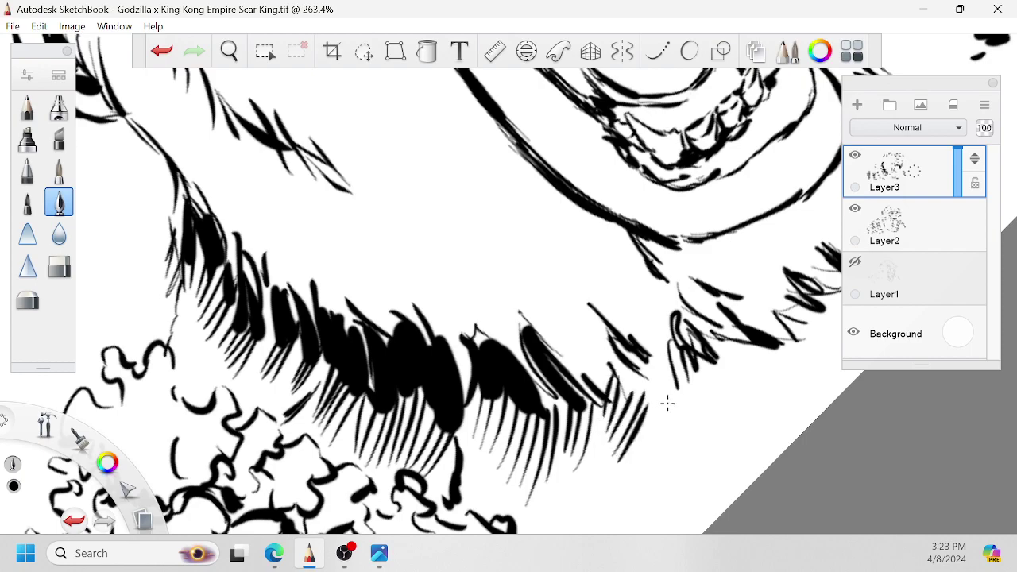
Ink tapered upward hair strokes above the chin-side half of the black jaw fur.
key("space")
key("space")
left_click_drag(661, 358, 693, 326)
mouse_move(460, 274)
left_mouse_down()
mouse_move(474, 336)
mouse_move(466, 354)
mouse_move(456, 347)
left_mouse_up()
left_click_drag(402, 278, 415, 352)
left_click_drag(401, 239, 391, 291)
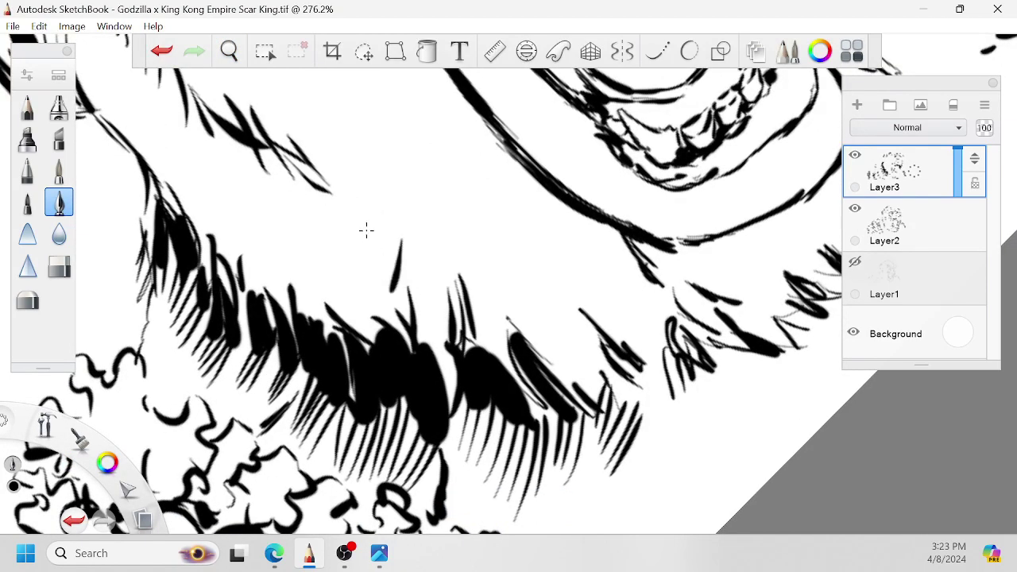
left_click_drag(366, 230, 363, 302)
left_click_drag(351, 253, 363, 302)
Add thin upward hair strokes along the upper edge of the jaw fur as far as the near ear.
key("space")
left_click_drag(479, 271, 583, 374)
mouse_move(414, 316)
left_mouse_down()
mouse_move(417, 386)
mouse_move(391, 421)
left_mouse_up()
left_click_drag(386, 355, 381, 413)
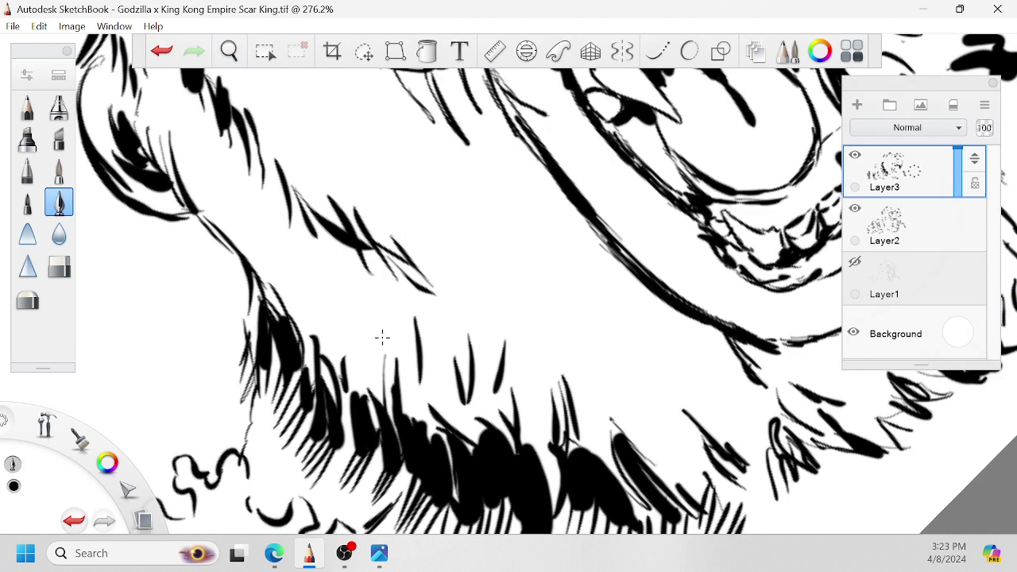
mouse_move(382, 340)
left_mouse_down()
mouse_move(381, 405)
mouse_move(368, 422)
mouse_move(354, 394)
left_mouse_up()
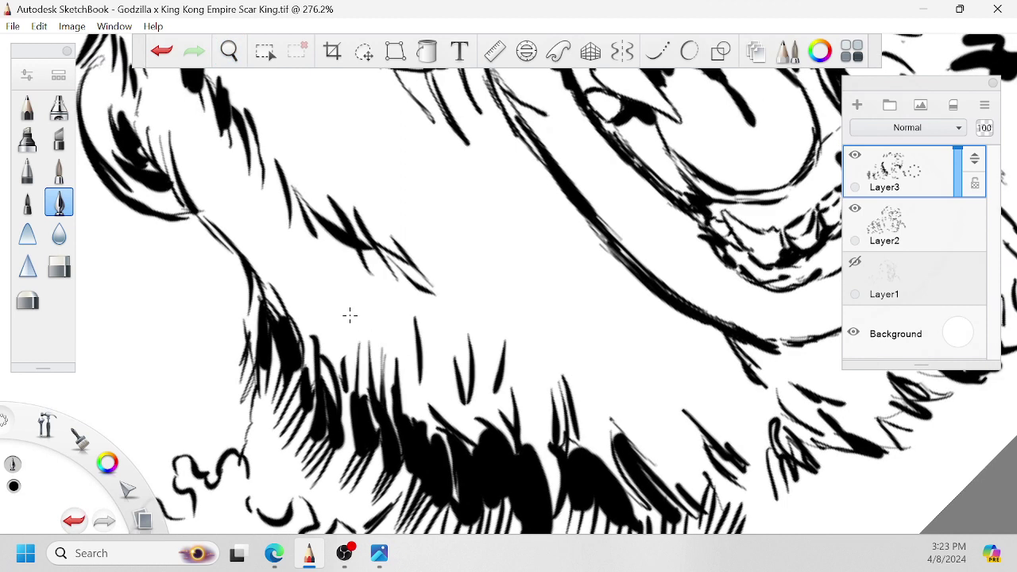
left_click_drag(349, 316, 330, 409)
mouse_move(310, 283)
left_mouse_down()
mouse_move(322, 377)
mouse_move(311, 367)
left_mouse_up()
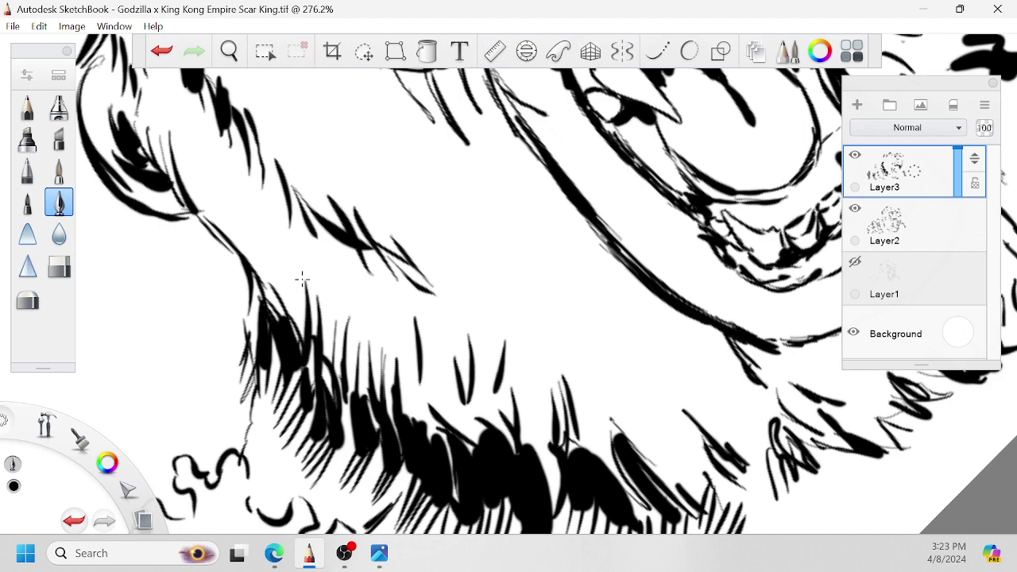
left_click_drag(295, 267, 299, 335)
left_click_drag(289, 298, 292, 324)
left_click_drag(283, 267, 288, 317)
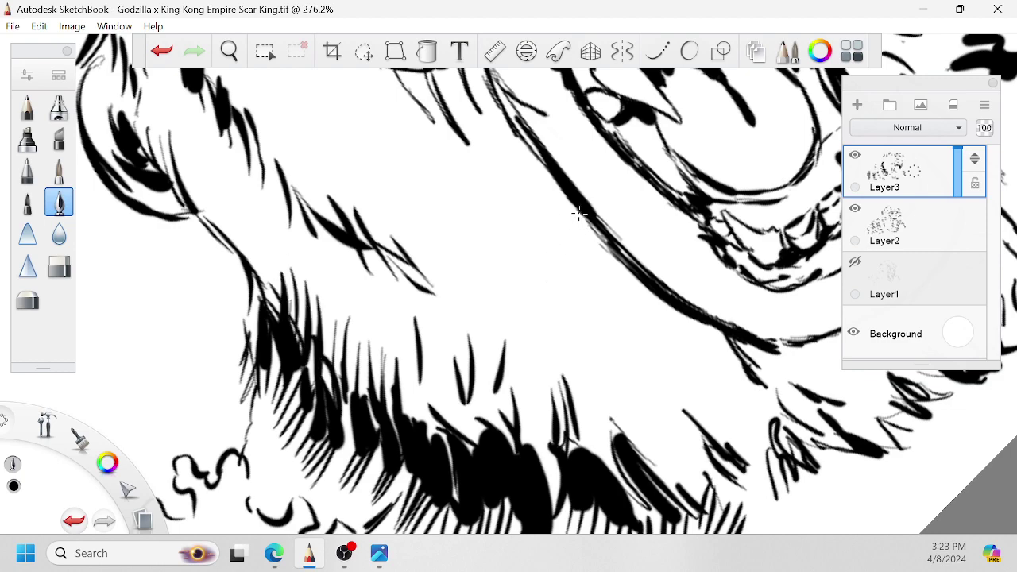
Scatter short fine hair strokes over the near cheek between the muzzle contour and the jaw fur.
key("space")
left_click_drag(581, 230, 548, 313)
left_click_drag(544, 229, 558, 258)
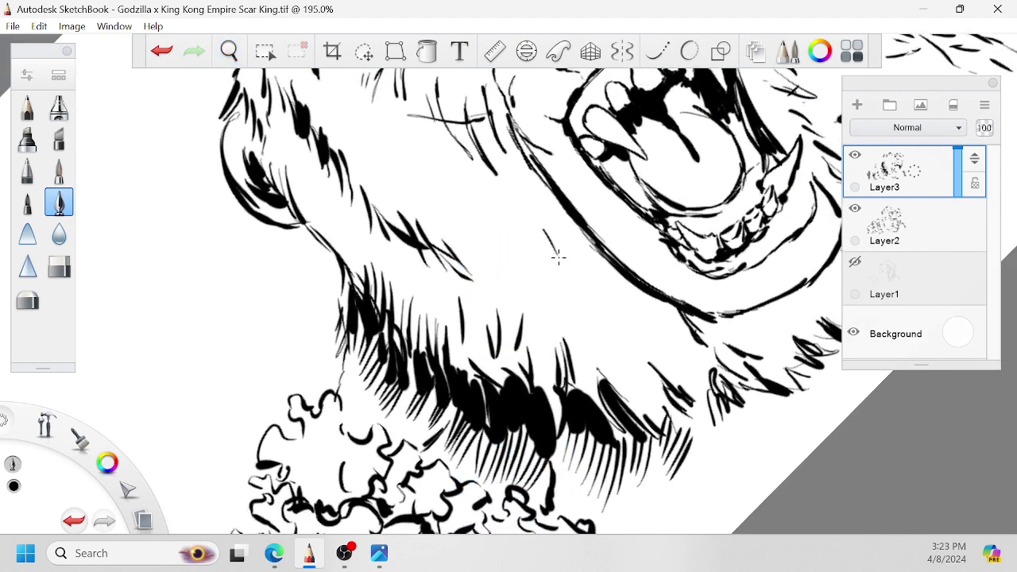
left_click_drag(531, 212, 545, 230)
left_click_drag(522, 205, 551, 268)
mouse_move(507, 208)
left_mouse_down()
mouse_move(527, 251)
mouse_move(498, 262)
left_mouse_up()
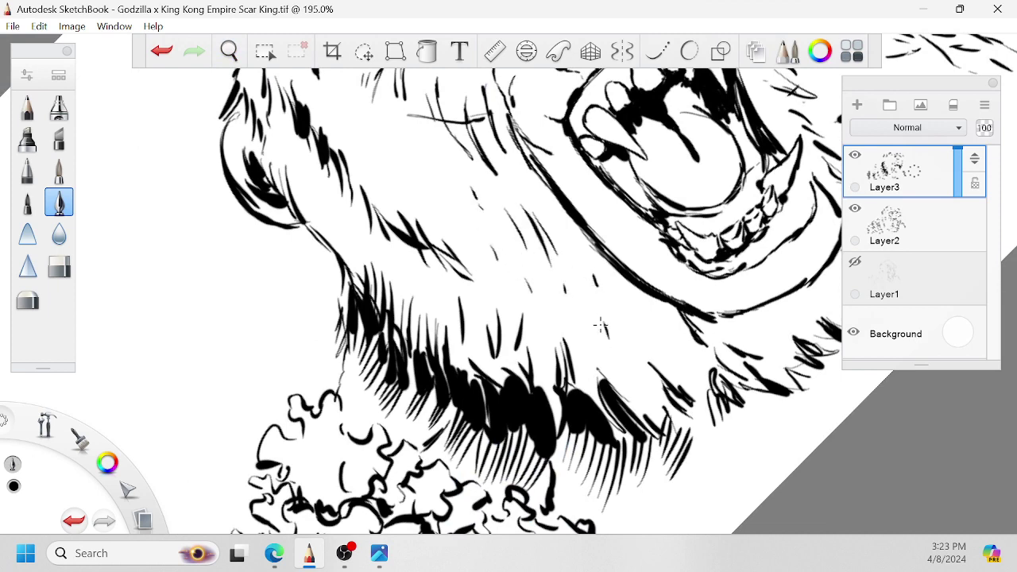
mouse_move(591, 303)
left_mouse_down()
mouse_move(594, 337)
mouse_move(585, 335)
left_mouse_up()
left_click_drag(428, 203, 431, 244)
mouse_move(427, 207)
left_mouse_down()
mouse_move(431, 241)
mouse_move(520, 432)
mouse_move(503, 454)
left_mouse_up()
Hatch the shadow at the back of the tongue beside the large near fang.
key("space")
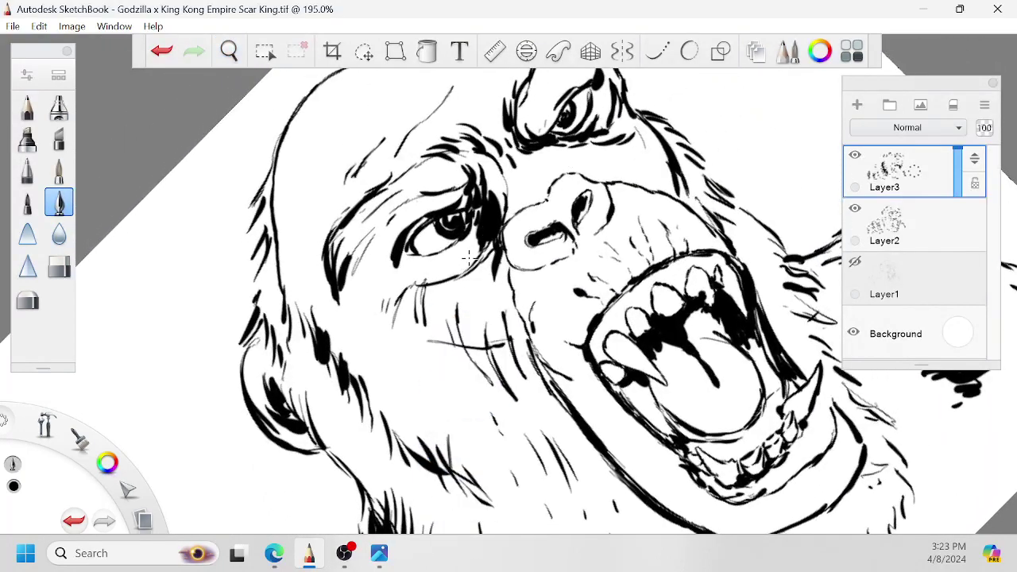
key("space")
left_click_drag(716, 389, 627, 359)
mouse_move(595, 328)
left_mouse_down()
mouse_move(612, 331)
mouse_move(548, 389)
left_mouse_up()
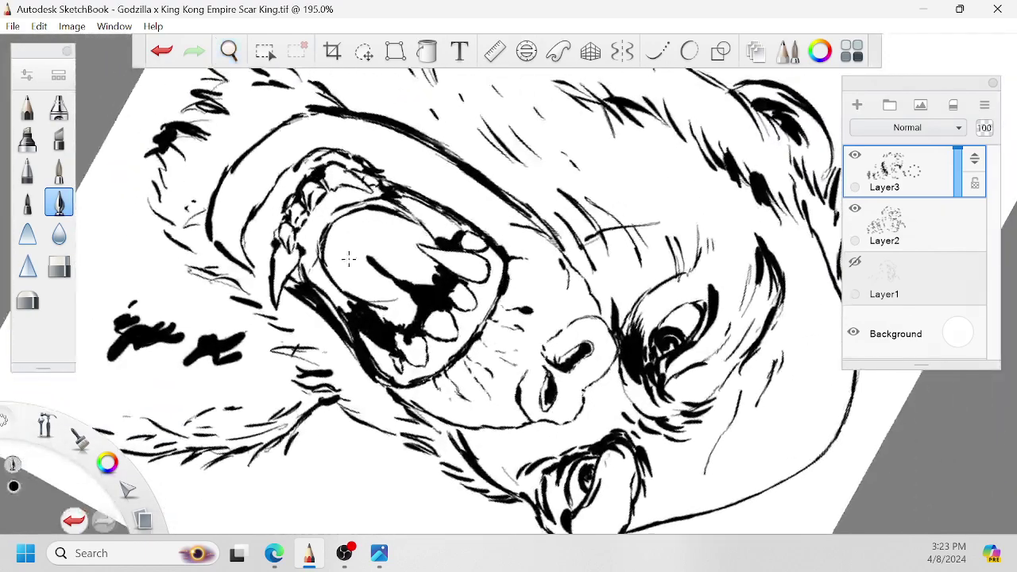
mouse_move(425, 293)
left_mouse_down()
mouse_move(399, 271)
mouse_move(417, 262)
left_mouse_up()
mouse_move(443, 269)
left_mouse_down()
mouse_move(421, 254)
mouse_move(434, 224)
left_mouse_up()
left_click_drag(455, 241, 437, 223)
left_click_drag(463, 232, 441, 217)
Extend the throat shadow hatching across the far half of the tongue and shade the near inner side of the mouth.
key("space")
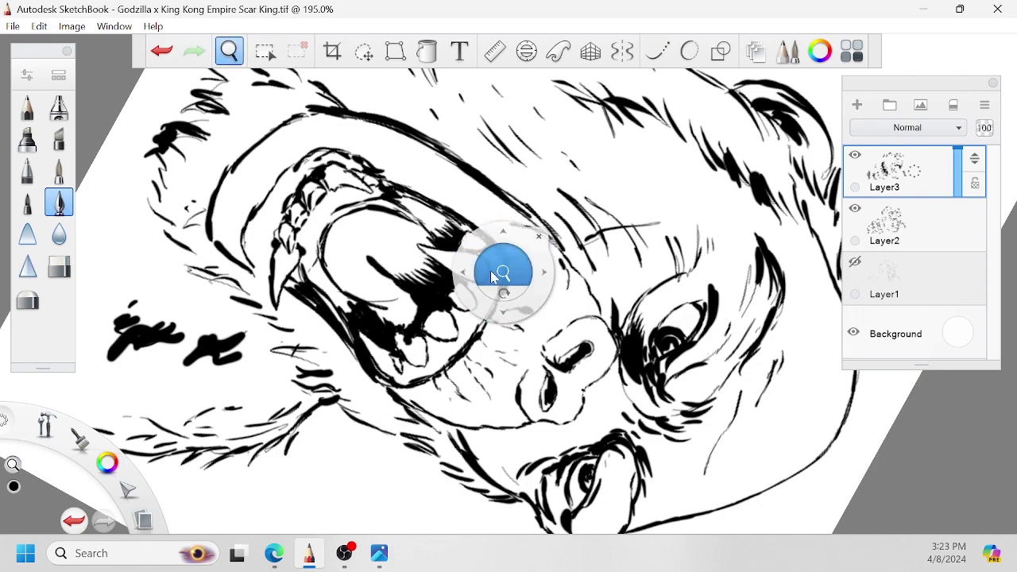
left_click_drag(504, 294, 586, 249)
left_click_drag(620, 356, 671, 325)
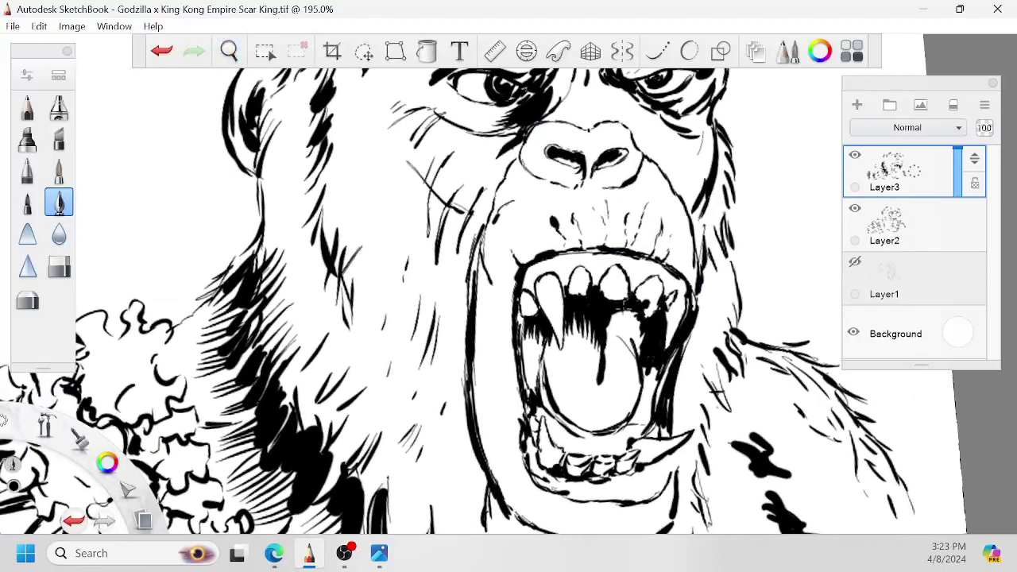
mouse_move(609, 351)
left_mouse_down()
mouse_move(610, 321)
mouse_move(611, 339)
mouse_move(618, 311)
mouse_move(624, 317)
left_mouse_up()
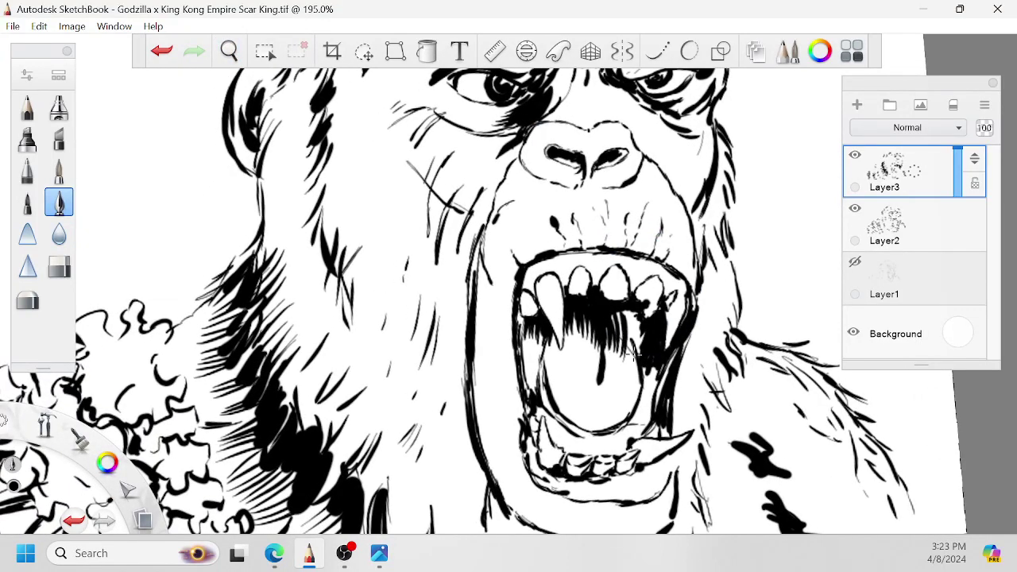
mouse_move(631, 356)
left_mouse_down()
mouse_move(627, 309)
mouse_move(634, 316)
left_mouse_up()
left_click_drag(644, 354, 642, 316)
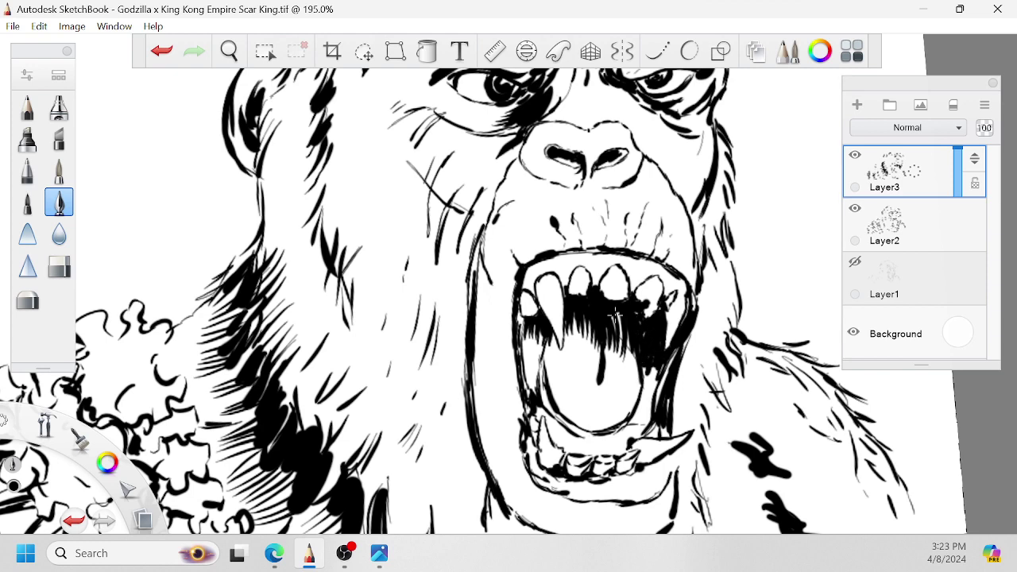
left_click_drag(626, 372, 624, 340)
left_click_drag(637, 377, 629, 341)
left_click_drag(535, 368, 535, 396)
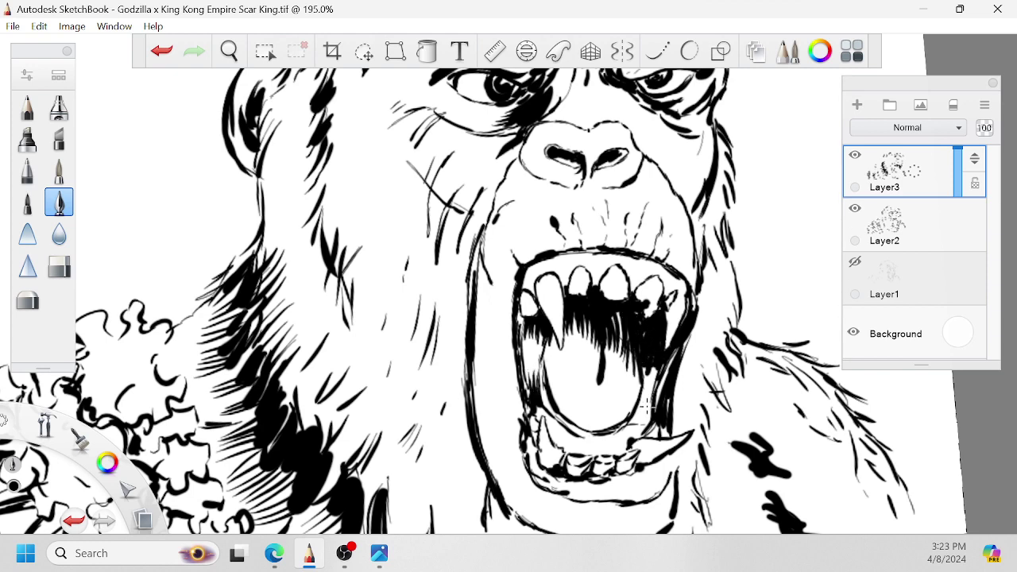
Darken the inner edge of the lower mouth and add short hatching along the upper lip's edge down to the near mouth corner.
mouse_move(648, 406)
left_mouse_down()
mouse_move(644, 369)
mouse_move(638, 442)
mouse_move(632, 433)
mouse_move(553, 456)
left_mouse_up()
mouse_move(553, 221)
left_mouse_down()
mouse_move(551, 245)
mouse_move(526, 258)
mouse_move(562, 248)
left_mouse_up()
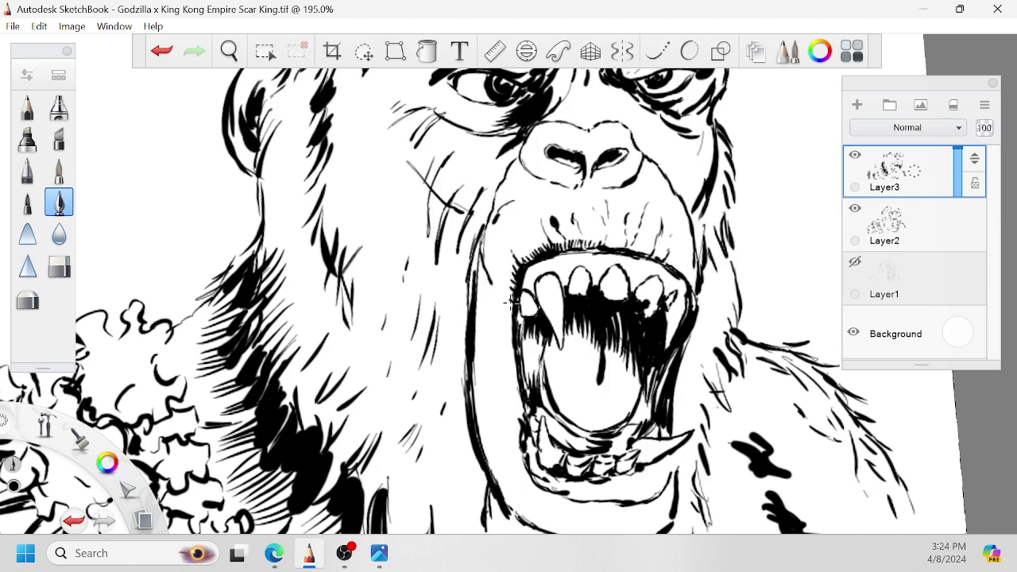
left_click_drag(511, 302, 514, 332)
Draw small texture marks on the tongue and add fine hatching and wrinkle strokes around the edges of the nose.
key("space")
mouse_move(570, 292)
left_mouse_down()
mouse_move(619, 246)
mouse_move(651, 298)
left_mouse_up()
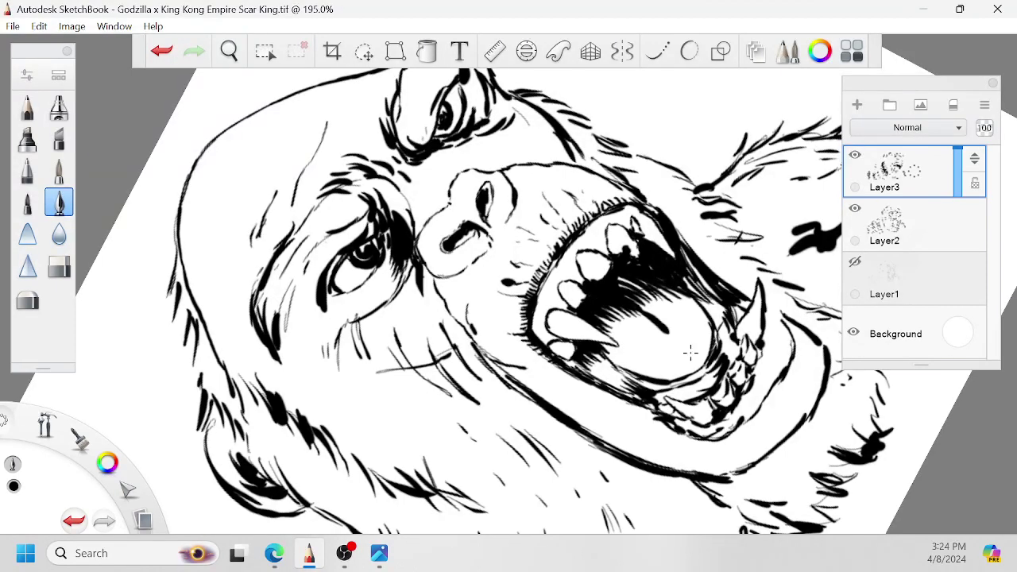
left_click_drag(651, 345, 671, 343)
mouse_move(445, 279)
left_mouse_down()
mouse_move(444, 291)
mouse_move(457, 261)
left_mouse_up()
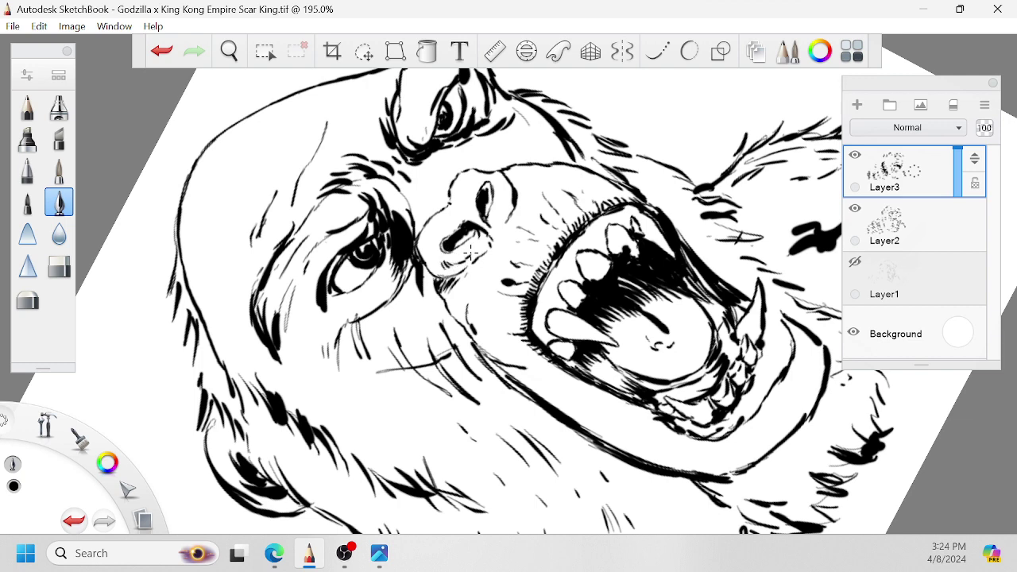
left_click_drag(508, 194, 509, 210)
left_click_drag(418, 236, 417, 248)
left_click_drag(440, 206, 443, 201)
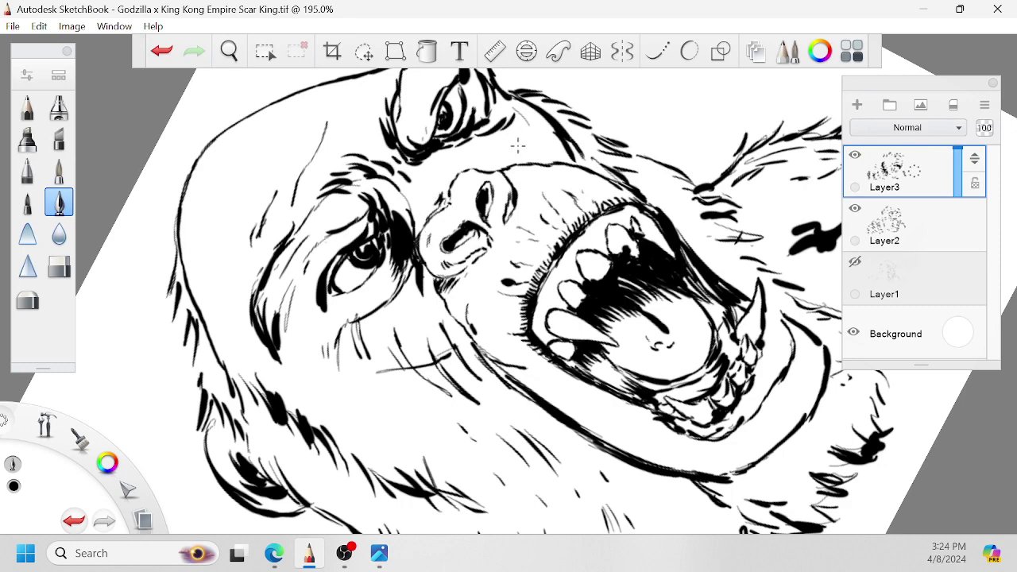
Add curved fur strokes beneath the chin and crossing hatch marks over the jaw fur beside it.
key("space")
left_click_drag(526, 187, 513, 223)
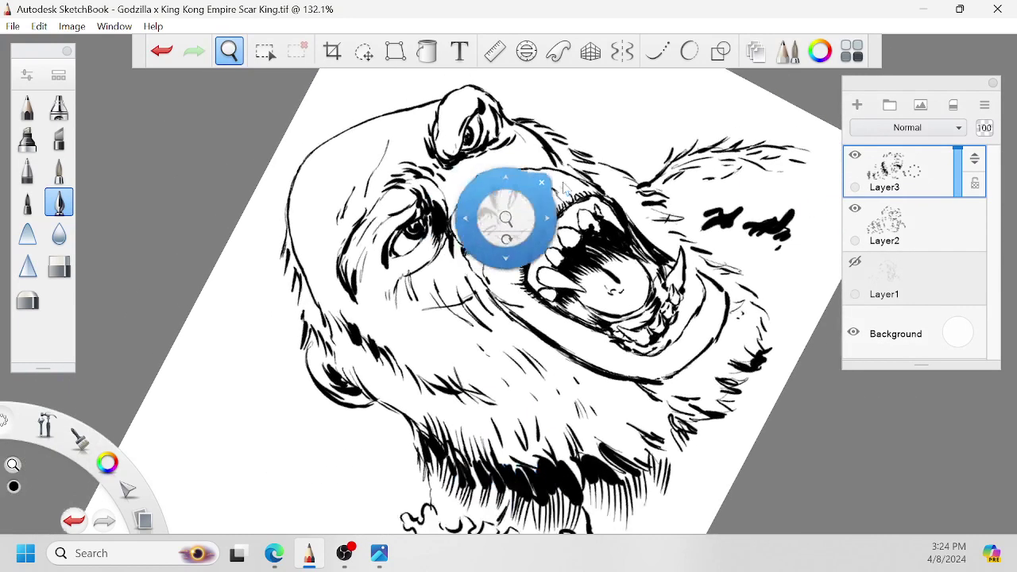
mouse_move(710, 316)
left_mouse_down()
mouse_move(701, 322)
mouse_move(636, 229)
left_mouse_up()
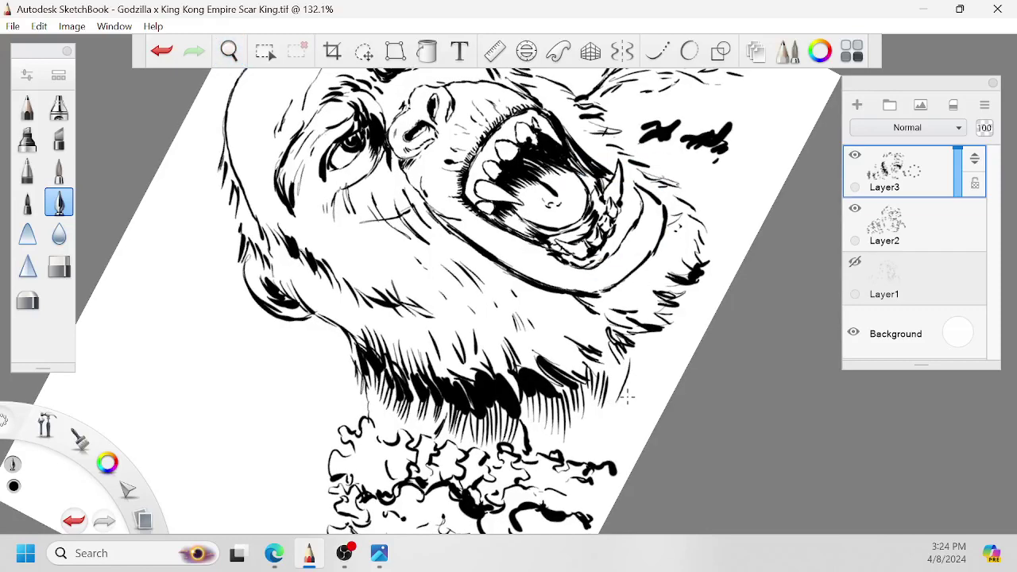
mouse_move(650, 321)
left_mouse_down()
mouse_move(629, 342)
mouse_move(573, 351)
left_mouse_up()
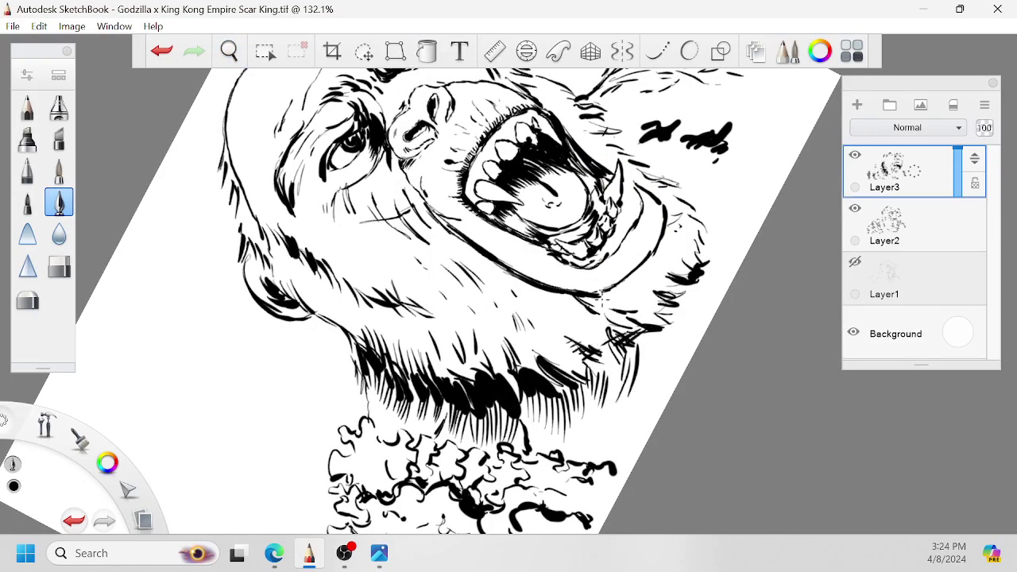
Add short fur strokes around the black patches on the far shoulder and toward the jaw.
key("space")
left_click_drag(822, 120, 740, 229)
left_click_drag(651, 228, 640, 251)
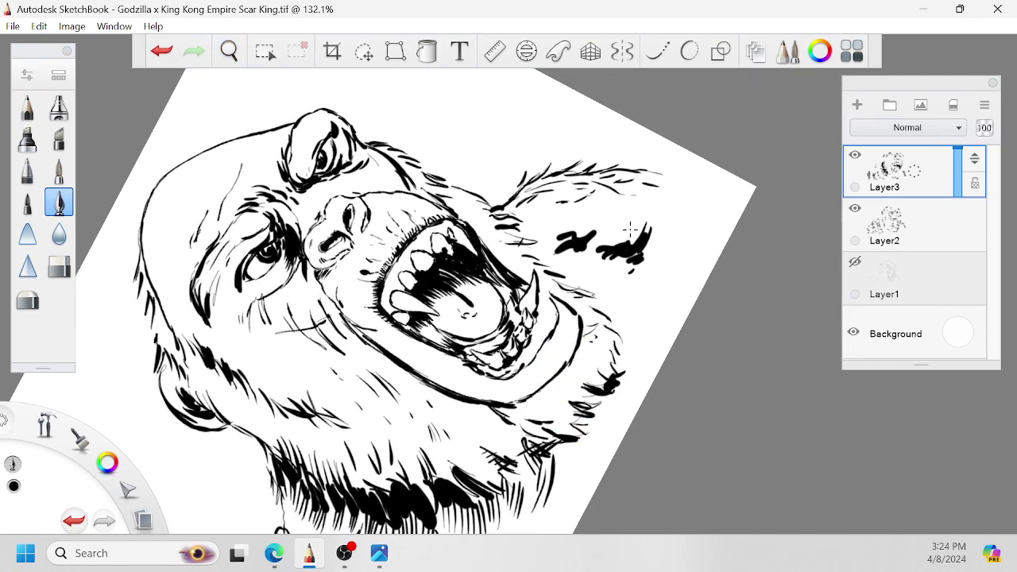
key("space")
mouse_move(572, 277)
left_mouse_down()
mouse_move(524, 350)
mouse_move(561, 310)
left_mouse_up()
key("space")
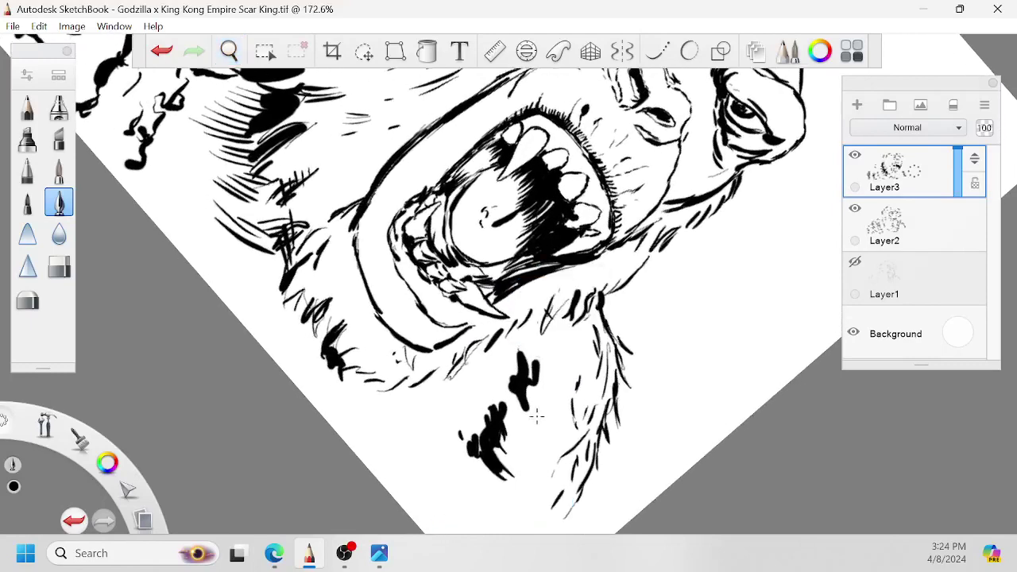
mouse_move(522, 434)
left_mouse_down()
mouse_move(530, 409)
mouse_move(528, 436)
mouse_move(523, 420)
mouse_move(533, 414)
mouse_move(537, 457)
left_mouse_up()
key("ctrl+z")
mouse_move(507, 365)
left_mouse_down()
mouse_move(512, 395)
mouse_move(501, 382)
left_mouse_up()
mouse_move(523, 344)
left_mouse_down()
mouse_move(513, 358)
mouse_move(529, 335)
left_mouse_up()
left_click_drag(505, 349, 516, 329)
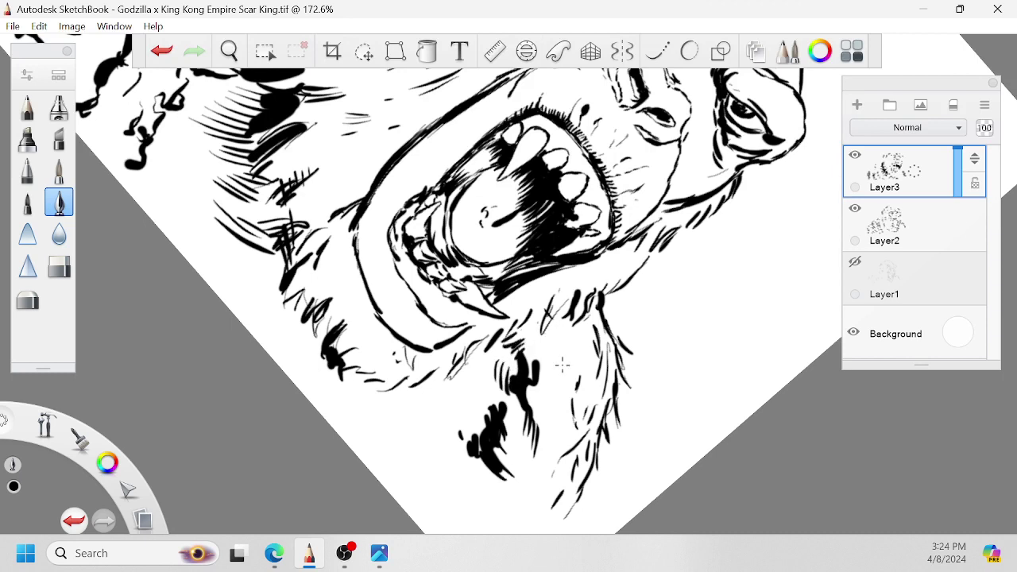
Hatch dense short fur strokes on the upper part of the far shoulder, close to the face.
mouse_move(564, 388)
left_mouse_down()
mouse_move(572, 367)
mouse_move(544, 365)
left_mouse_up()
mouse_move(554, 371)
left_mouse_down()
mouse_move(574, 341)
mouse_move(561, 345)
left_mouse_up()
mouse_move(552, 356)
left_mouse_down()
mouse_move(570, 335)
mouse_move(559, 318)
left_mouse_up()
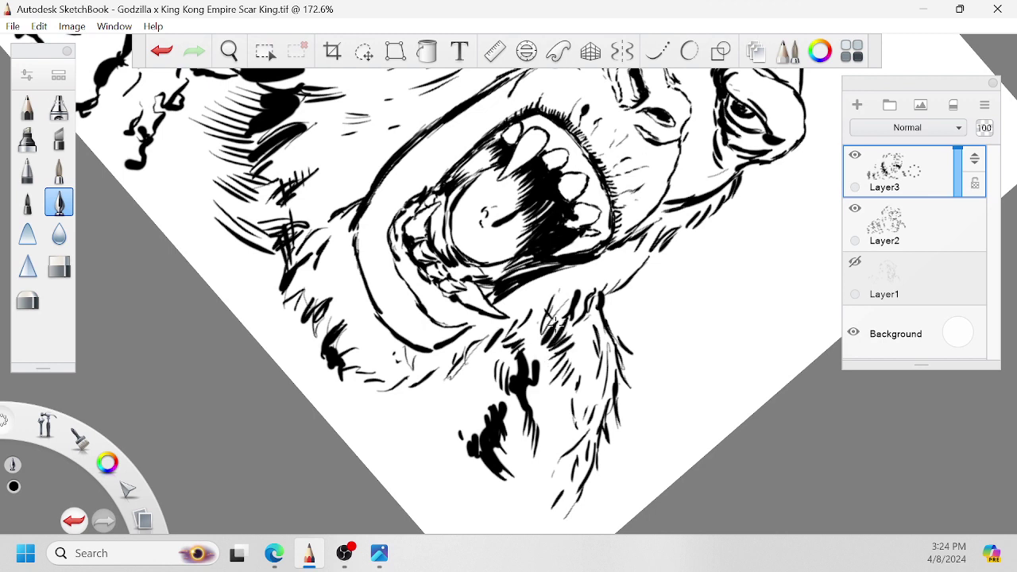
left_click_drag(596, 361, 572, 187)
Add tapered hair strokes along the far side of the jaw fur down to the chin tufts.
key("space")
left_click_drag(596, 337, 599, 374)
mouse_move(580, 355)
left_mouse_down()
mouse_move(601, 403)
mouse_move(583, 399)
left_mouse_up()
left_click_drag(585, 435, 572, 407)
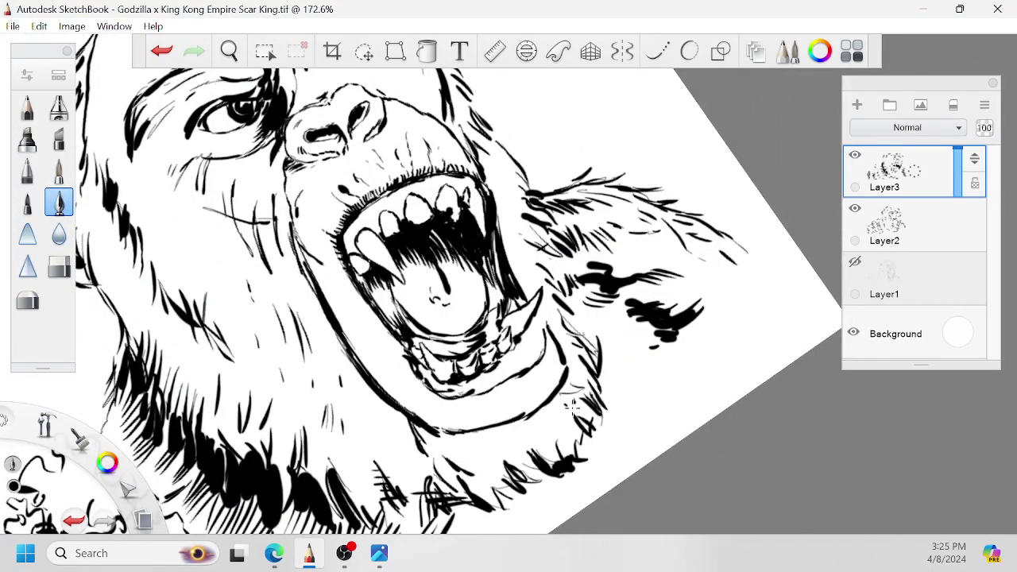
left_click_drag(583, 448, 575, 430)
left_click_drag(579, 450, 571, 425)
left_click_drag(584, 467, 573, 462)
left_click_drag(565, 458, 556, 441)
Thicken the chin's fur edge with more pointed strokes between the existing tufts.
key("space")
left_click_drag(558, 396, 610, 368)
left_click_drag(596, 447, 577, 428)
mouse_move(589, 447)
left_mouse_down()
mouse_move(573, 429)
mouse_move(585, 455)
mouse_move(558, 467)
left_mouse_up()
mouse_move(535, 428)
left_mouse_down()
mouse_move(548, 460)
mouse_move(523, 460)
left_mouse_up()
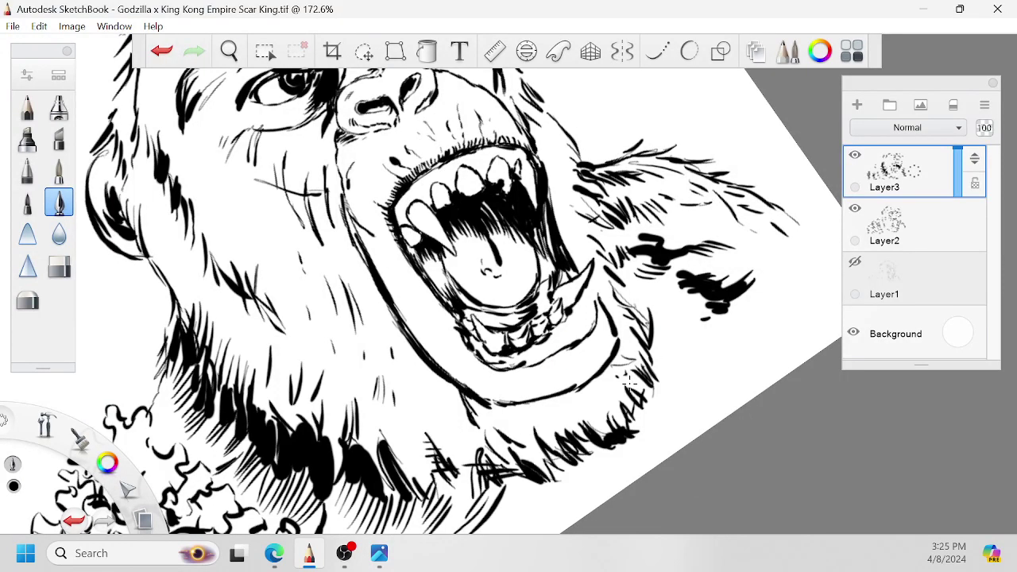
left_click_drag(632, 405, 621, 385)
Scatter short sparse hair strokes across the far shoulder and chest around the black patches.
left_click_drag(639, 302, 613, 287)
mouse_move(690, 332)
left_mouse_down()
mouse_move(667, 307)
mouse_move(680, 322)
mouse_move(668, 340)
mouse_move(670, 356)
mouse_move(679, 340)
mouse_move(670, 333)
mouse_move(700, 360)
left_mouse_up()
left_click_drag(739, 351, 720, 340)
left_click_drag(771, 310, 789, 303)
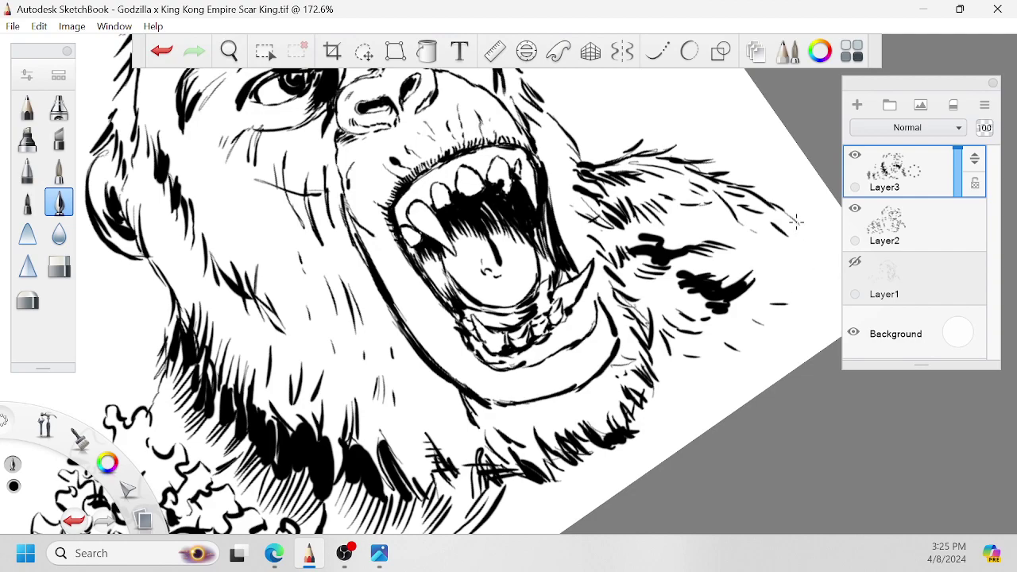
left_click_drag(796, 218, 817, 223)
Add short strokes along the near side of the muzzle contour.
key("space")
left_click_drag(766, 266, 758, 274)
mouse_move(660, 338)
left_mouse_down()
mouse_move(726, 336)
mouse_move(578, 388)
mouse_move(580, 373)
mouse_move(589, 418)
mouse_move(594, 405)
left_mouse_up()
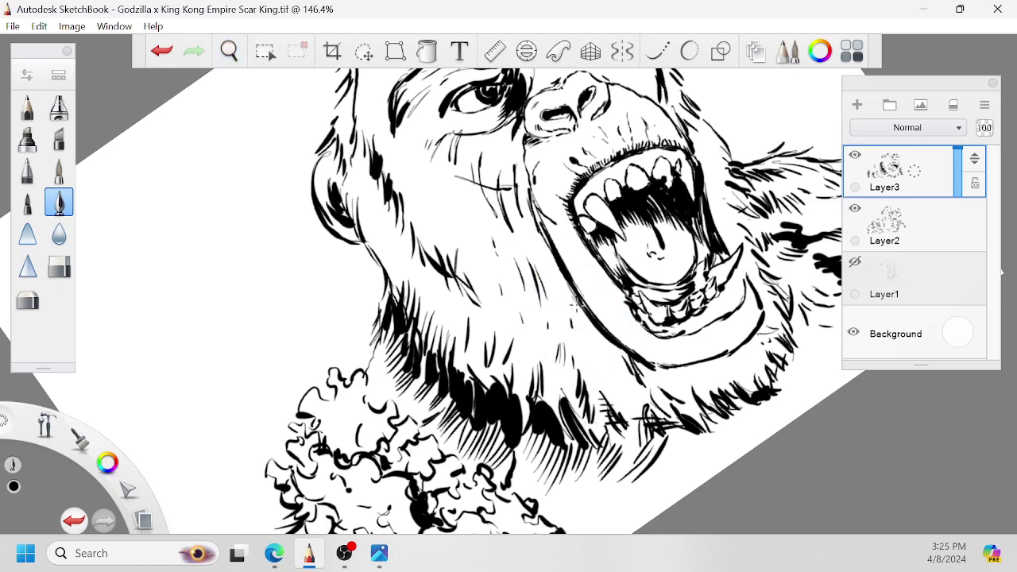
left_click_drag(579, 305, 601, 333)
Cross-hatch the neck shadow beneath the near jaw fur, from the curly collar up toward the ear.
key("space")
left_click_drag(529, 395, 544, 340)
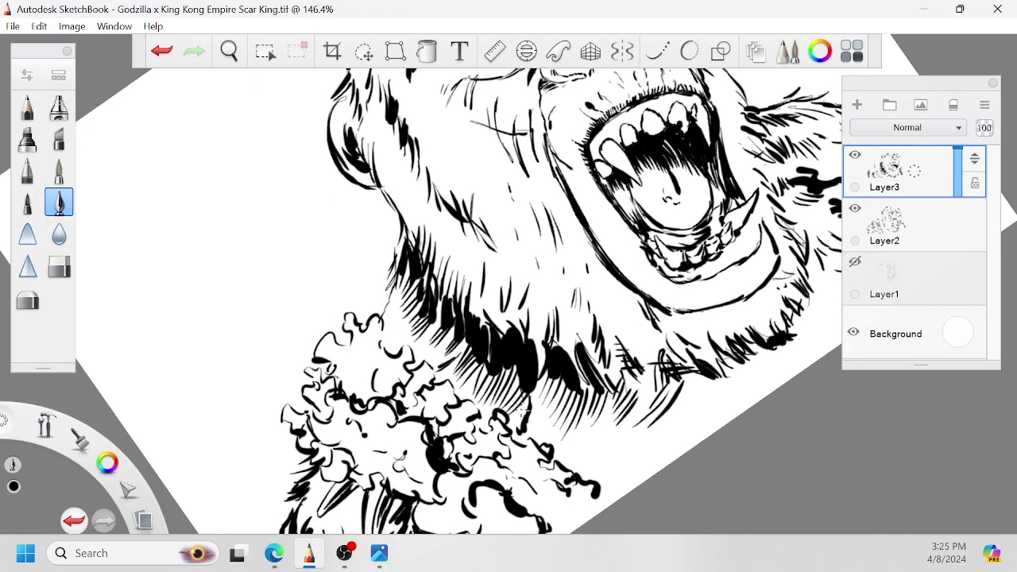
mouse_move(523, 409)
left_mouse_down()
mouse_move(509, 355)
mouse_move(512, 402)
mouse_move(510, 411)
mouse_move(500, 380)
mouse_move(499, 412)
mouse_move(494, 340)
mouse_move(494, 405)
mouse_move(481, 348)
mouse_move(483, 404)
mouse_move(476, 362)
left_mouse_up()
mouse_move(474, 404)
left_mouse_down()
mouse_move(467, 357)
mouse_move(421, 318)
mouse_move(425, 282)
left_mouse_up()
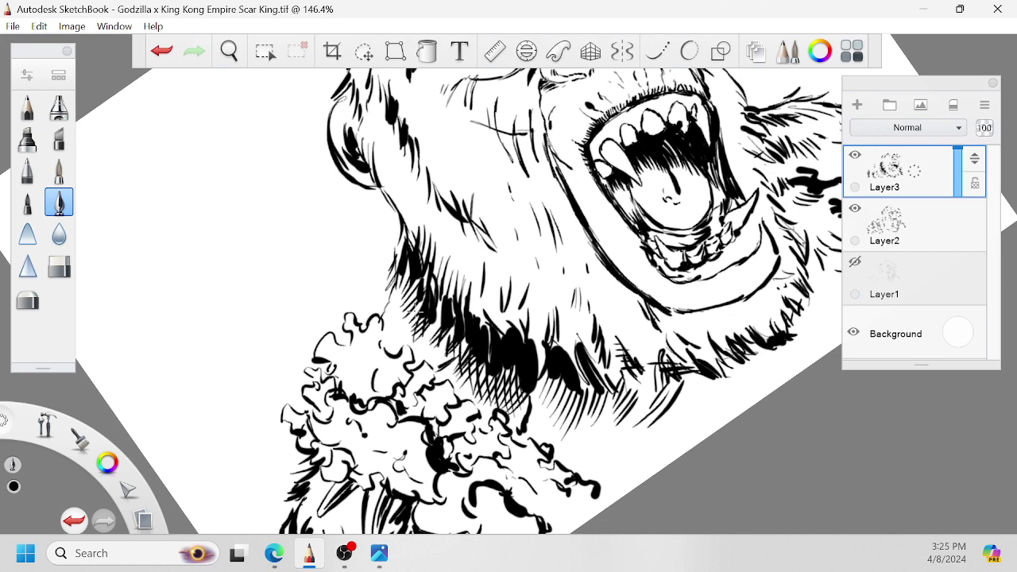
left_click_drag(407, 320, 421, 278)
Extend the cross-hatching through the hanging fur strokes beneath the near jaw and chin.
key("space")
left_click_drag(569, 434, 567, 380)
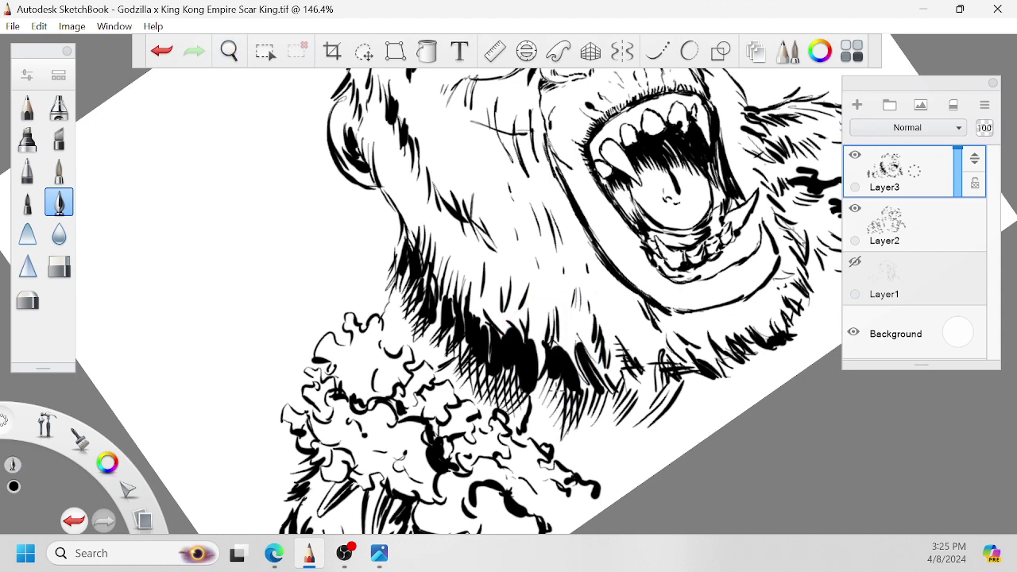
left_click_drag(556, 432, 547, 370)
mouse_move(589, 432)
left_mouse_down()
mouse_move(593, 382)
mouse_move(603, 394)
mouse_move(606, 385)
left_mouse_up()
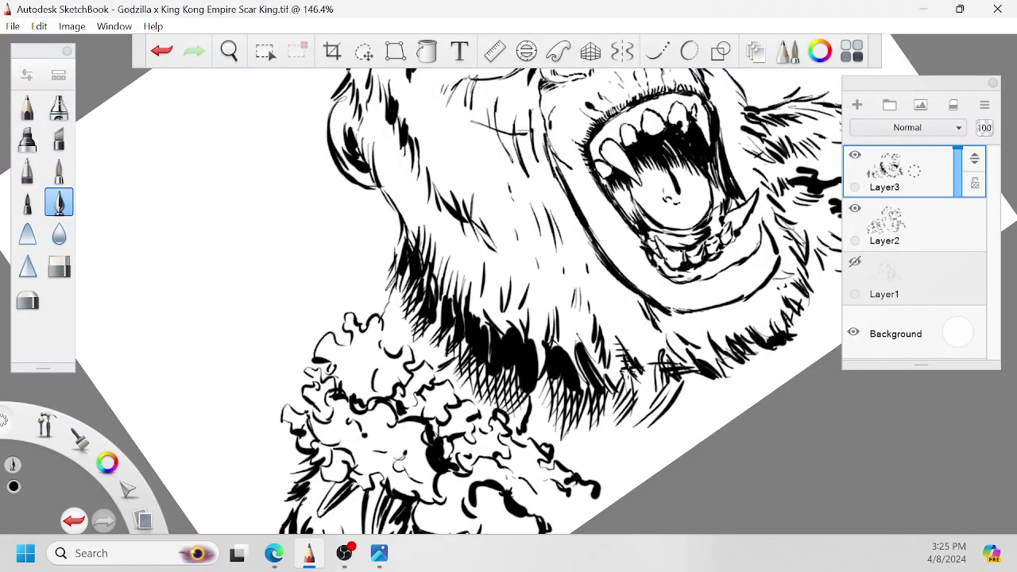
mouse_move(627, 426)
left_mouse_down()
mouse_move(623, 373)
mouse_move(617, 391)
left_mouse_up()
mouse_move(664, 421)
left_mouse_down()
mouse_move(673, 383)
mouse_move(656, 371)
mouse_move(659, 381)
left_mouse_up()
Add short curved strokes beside the lower muzzle and fine fur strokes on the near cheek.
mouse_move(640, 435)
left_mouse_down()
mouse_move(658, 349)
mouse_move(633, 313)
left_mouse_up()
mouse_move(629, 322)
left_mouse_down()
mouse_move(631, 307)
mouse_move(599, 287)
mouse_move(602, 272)
mouse_move(595, 351)
left_mouse_up()
key("space")
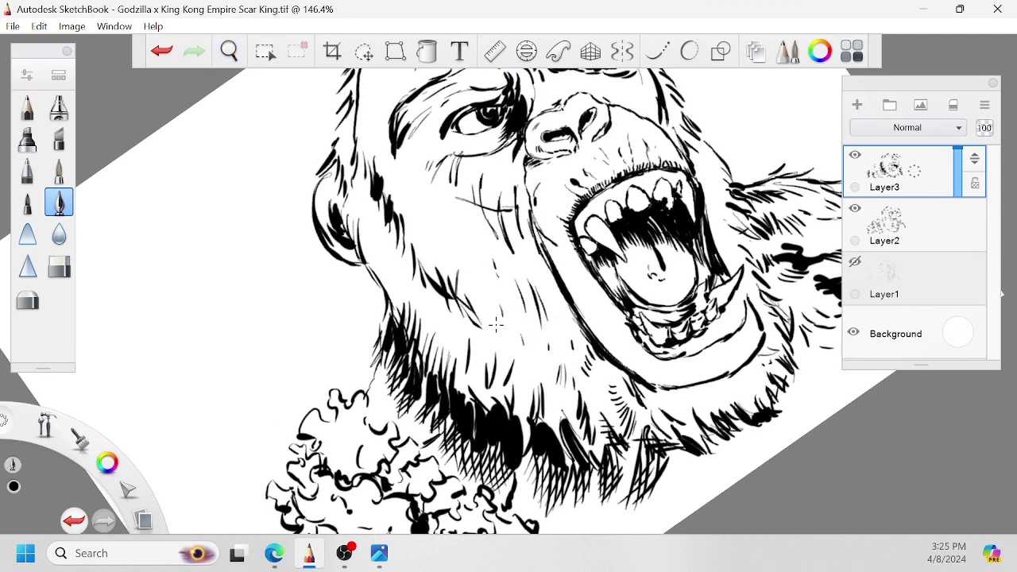
left_click_drag(496, 324, 498, 349)
left_click_drag(465, 320, 468, 335)
left_click_drag(469, 331, 463, 358)
left_click_drag(467, 351, 462, 365)
Add crossing hair strokes to the near cheek fur and a small hatch cluster on the upper cheek below the eye.
key("space")
mouse_move(537, 283)
left_mouse_down()
mouse_move(530, 304)
mouse_move(440, 296)
left_mouse_up()
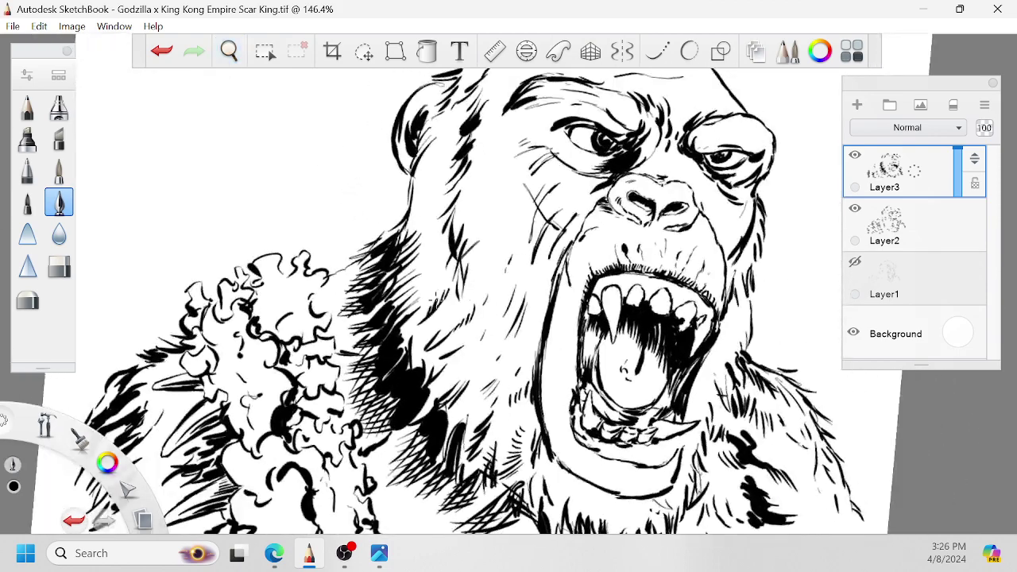
key("space")
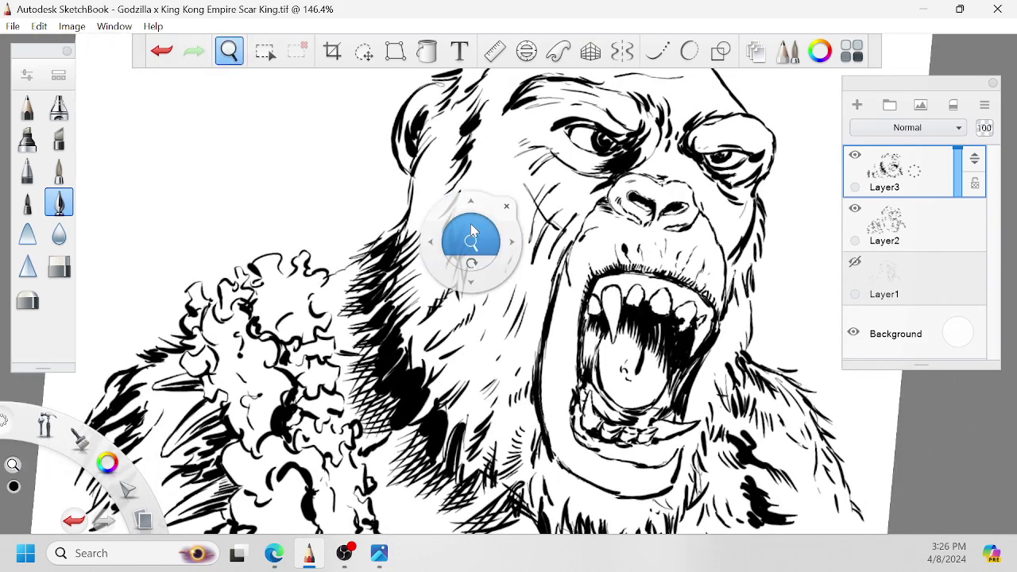
left_click_drag(472, 238, 493, 267)
left_click_drag(556, 154, 559, 228)
left_click_drag(516, 336, 421, 255)
mouse_move(368, 278)
left_mouse_down()
mouse_move(381, 249)
mouse_move(415, 221)
left_mouse_up()
left_click_drag(477, 297, 481, 236)
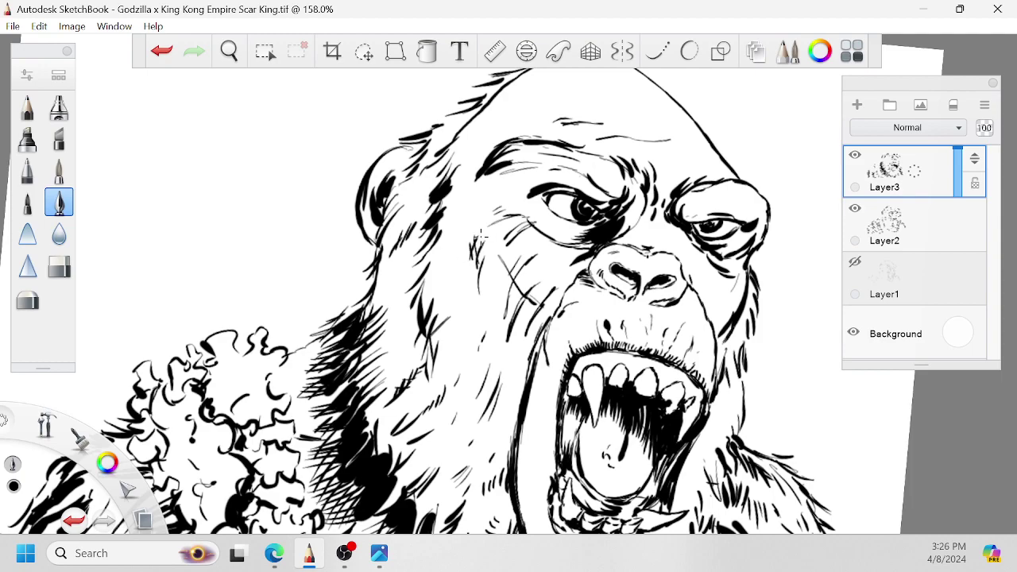
Add fine wrinkle strokes around the near eye and the brow above the nose bridge.
key("space")
left_click_drag(580, 283, 676, 327)
left_click_drag(535, 251, 527, 283)
left_click_drag(600, 176, 601, 207)
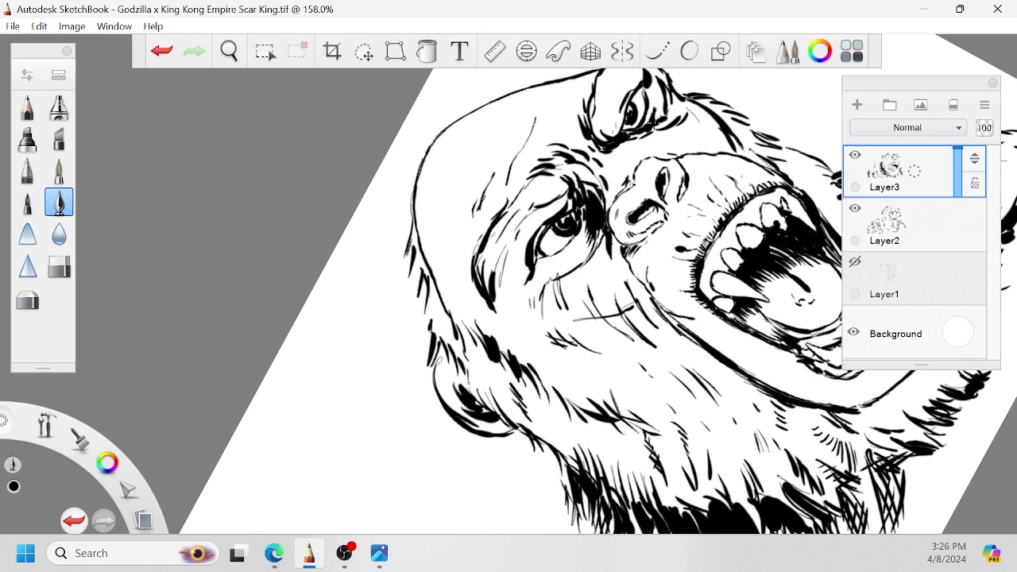
Hatch dark wrinkle strokes around and beneath the far eye and its brow.
left_click_drag(646, 135, 621, 149)
mouse_move(650, 138)
left_mouse_down()
mouse_move(624, 152)
mouse_move(629, 171)
left_mouse_up()
mouse_move(632, 154)
left_mouse_down()
mouse_move(619, 171)
mouse_move(619, 158)
left_mouse_up()
left_click_drag(588, 116, 601, 134)
left_click_drag(600, 131, 611, 136)
key("space")
left_click_drag(688, 112, 681, 126)
left_click_drag(710, 124, 706, 137)
Draw short curved gum strokes between the lower teeth and the lower lip.
key("space")
mouse_move(663, 182)
left_mouse_down()
mouse_move(687, 262)
mouse_move(624, 421)
left_mouse_up()
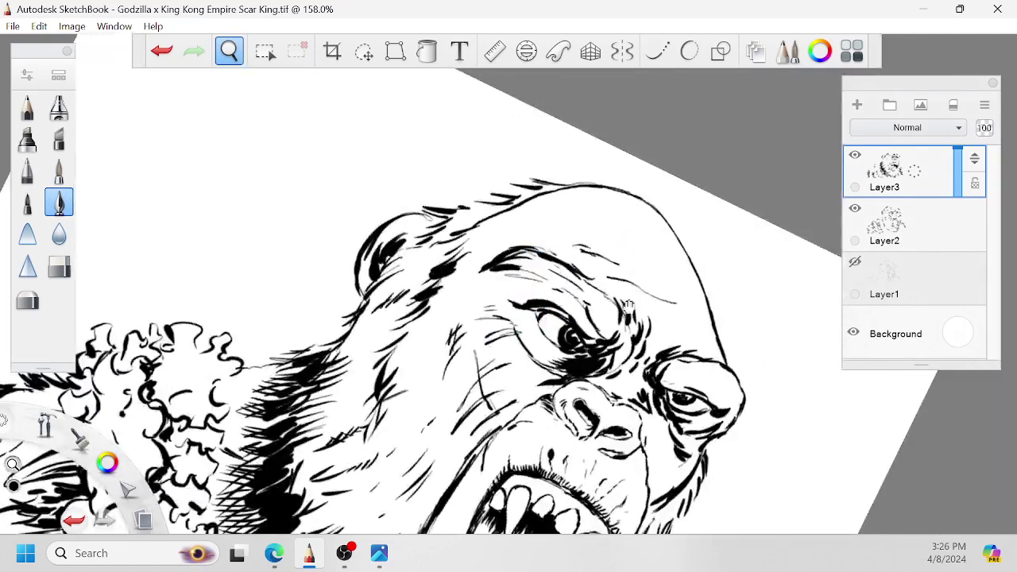
left_click_drag(629, 306, 569, 223)
left_click_drag(587, 319, 580, 261)
key("space")
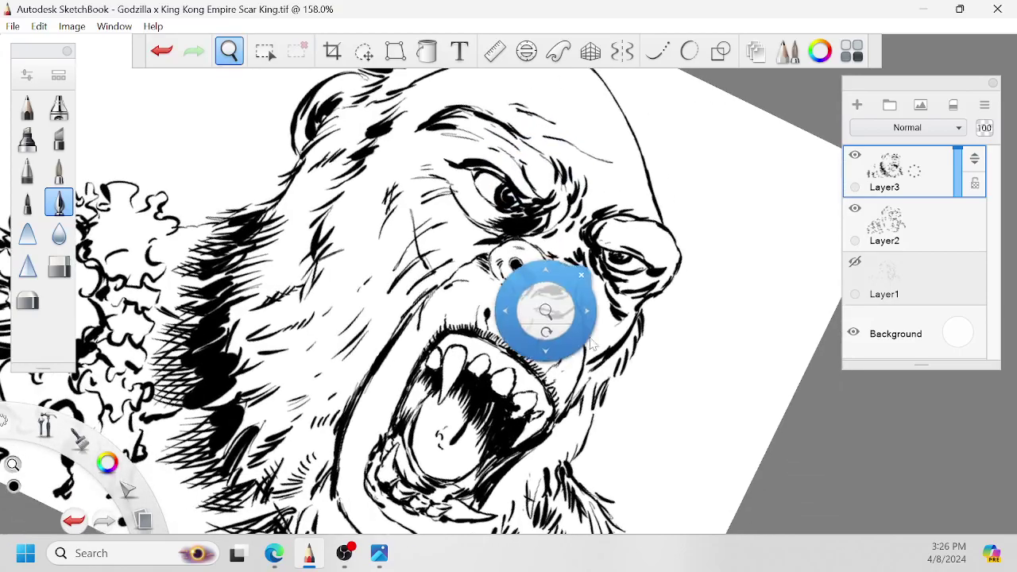
left_click_drag(588, 341, 536, 161)
key("space")
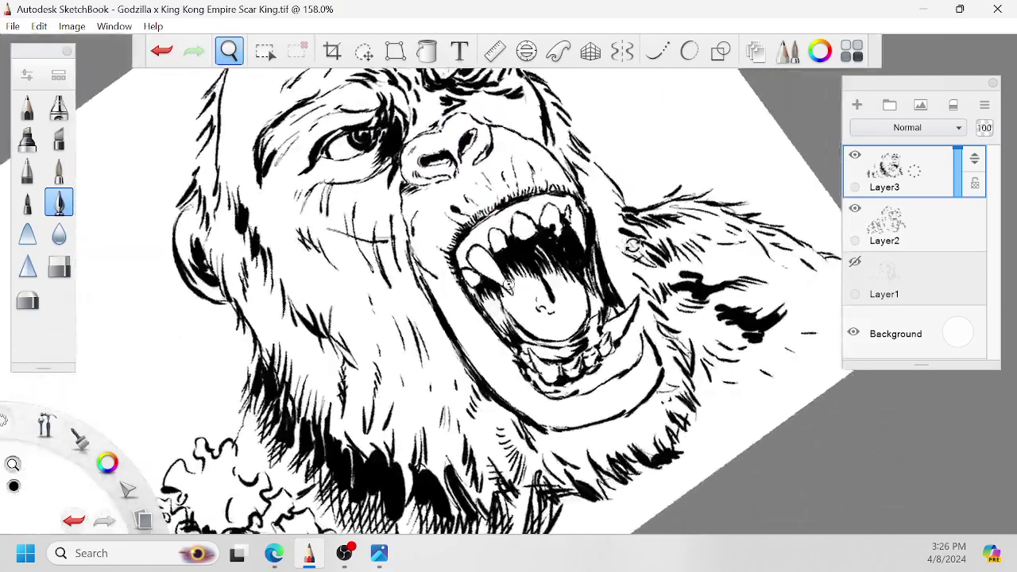
left_click_drag(658, 227, 688, 316)
mouse_move(588, 381)
left_mouse_down()
mouse_move(584, 399)
mouse_move(624, 382)
mouse_move(645, 340)
mouse_move(670, 341)
mouse_move(670, 327)
mouse_move(660, 359)
left_mouse_up()
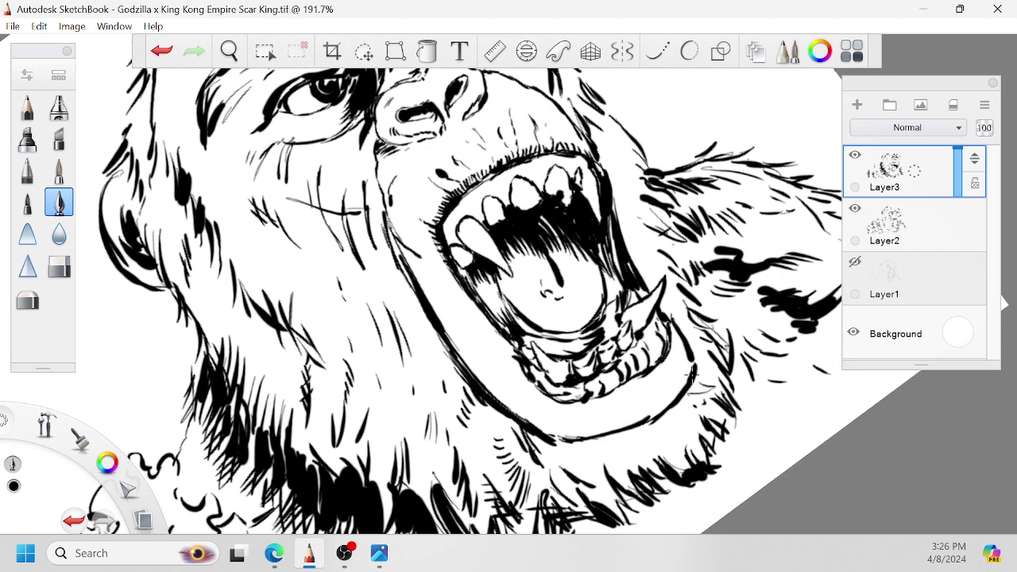
Thicken the far side of the lower lip contour and add shading strokes to the lower gums and mouth edge.
mouse_move(656, 418)
left_mouse_down()
mouse_move(599, 447)
mouse_move(628, 442)
mouse_move(670, 410)
mouse_move(687, 359)
mouse_move(690, 369)
left_mouse_up()
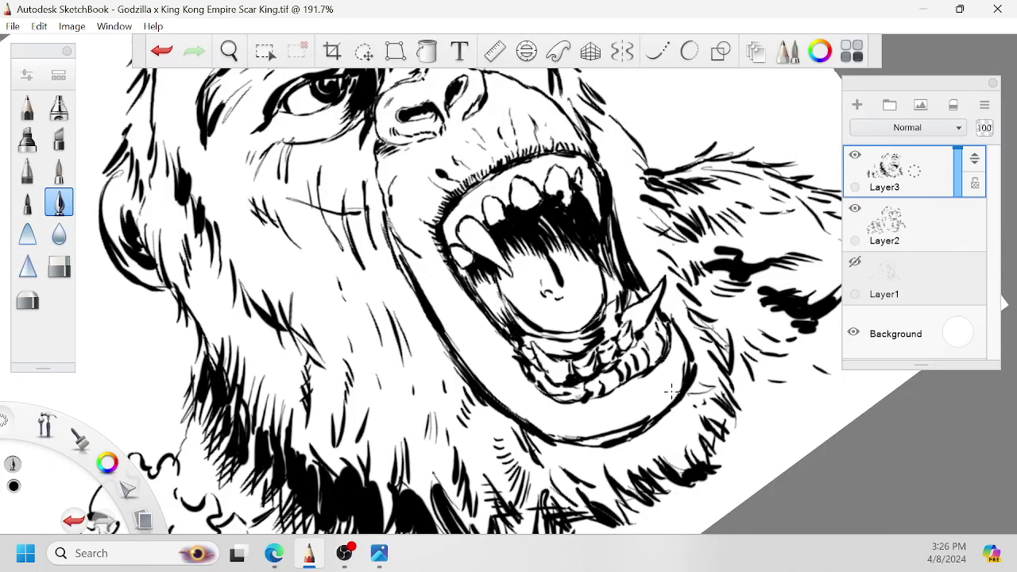
left_click_drag(504, 339, 514, 359)
key("space")
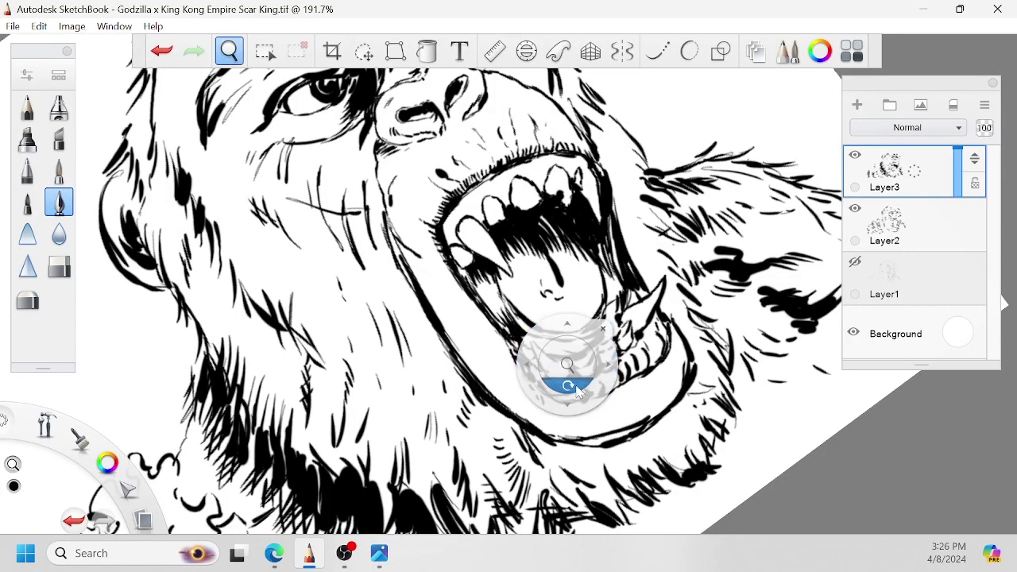
left_click_drag(567, 386, 584, 382)
mouse_move(624, 333)
left_mouse_down()
mouse_move(645, 317)
mouse_move(663, 270)
left_mouse_up()
mouse_move(674, 277)
left_mouse_down()
mouse_move(670, 200)
mouse_move(656, 196)
left_mouse_up()
left_click_drag(653, 201, 648, 187)
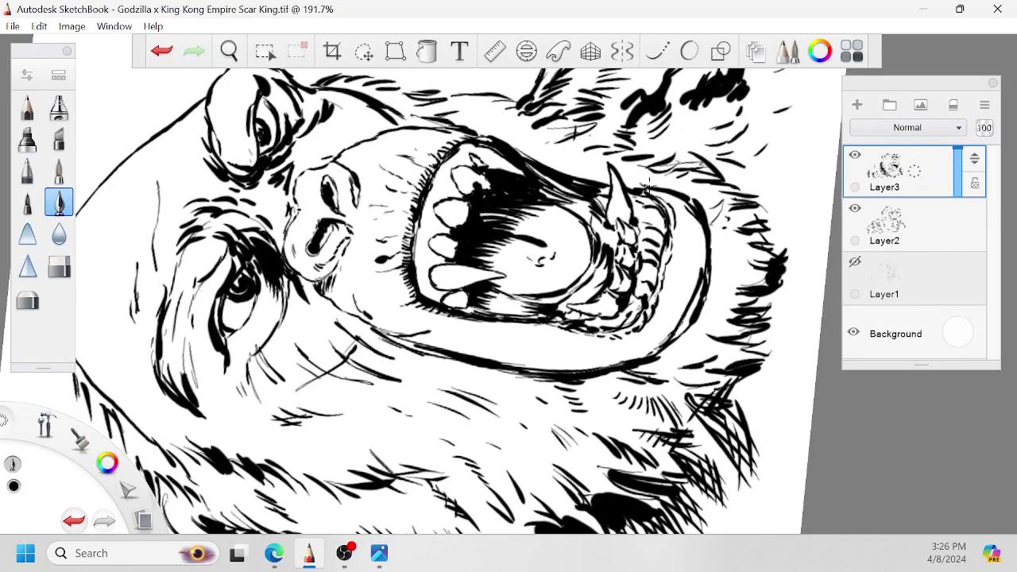
Add thin vertical crease strokes inside the near lip between the mouth edge and the muzzle contour.
key("space")
left_click_drag(612, 292, 564, 356)
left_click_drag(630, 315, 498, 407)
scroll(530, 379, "up", 4)
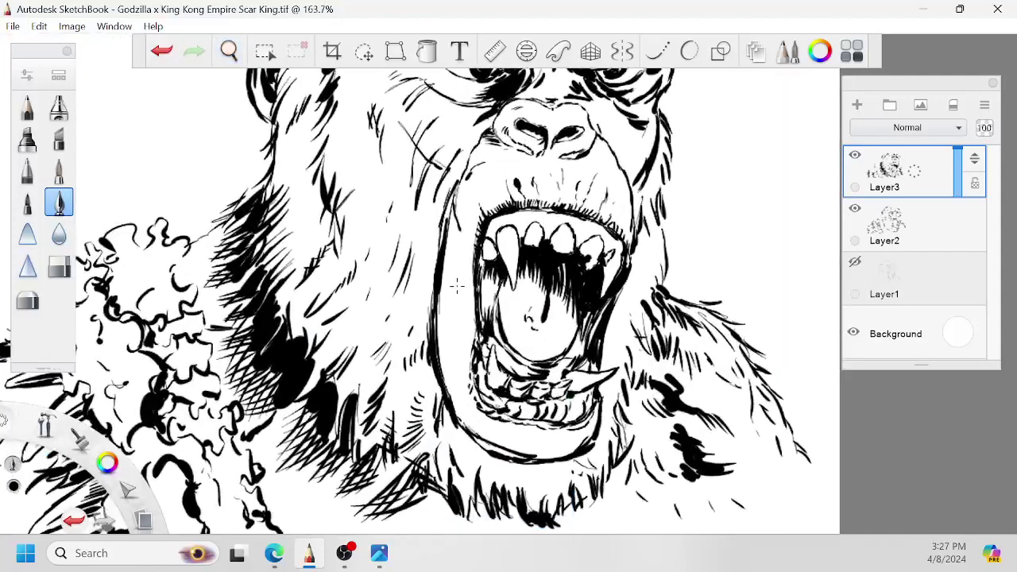
left_click_drag(447, 301, 451, 346)
mouse_move(451, 288)
left_mouse_down()
mouse_move(451, 328)
mouse_move(447, 320)
left_mouse_up()
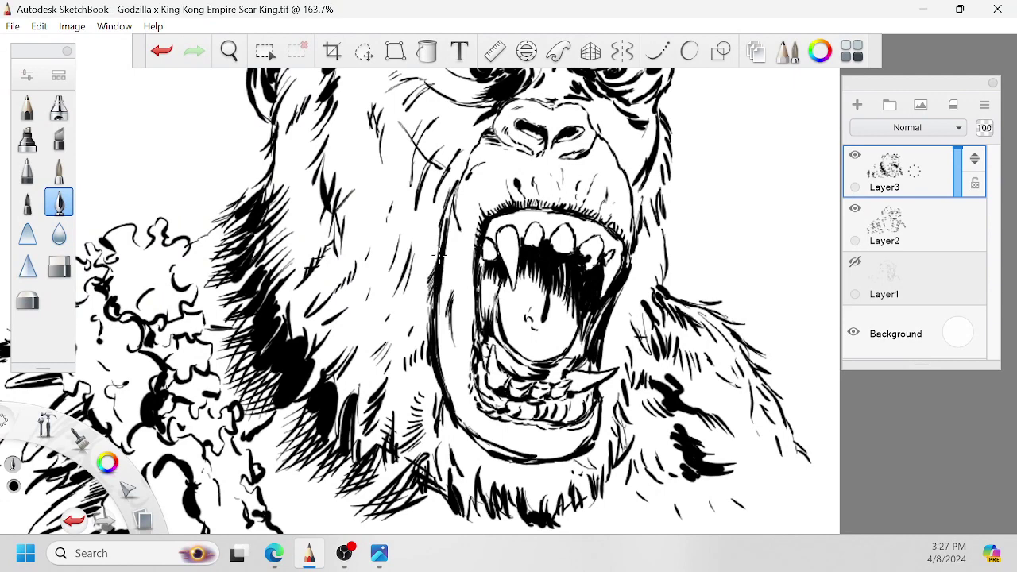
Hatch a small shadow on the near cheek beside the muzzle contour and add strokes along the far mouth edge.
mouse_move(438, 256)
left_mouse_down()
mouse_move(418, 278)
mouse_move(409, 268)
left_mouse_up()
left_click_drag(450, 222, 429, 263)
left_click_drag(437, 239, 424, 269)
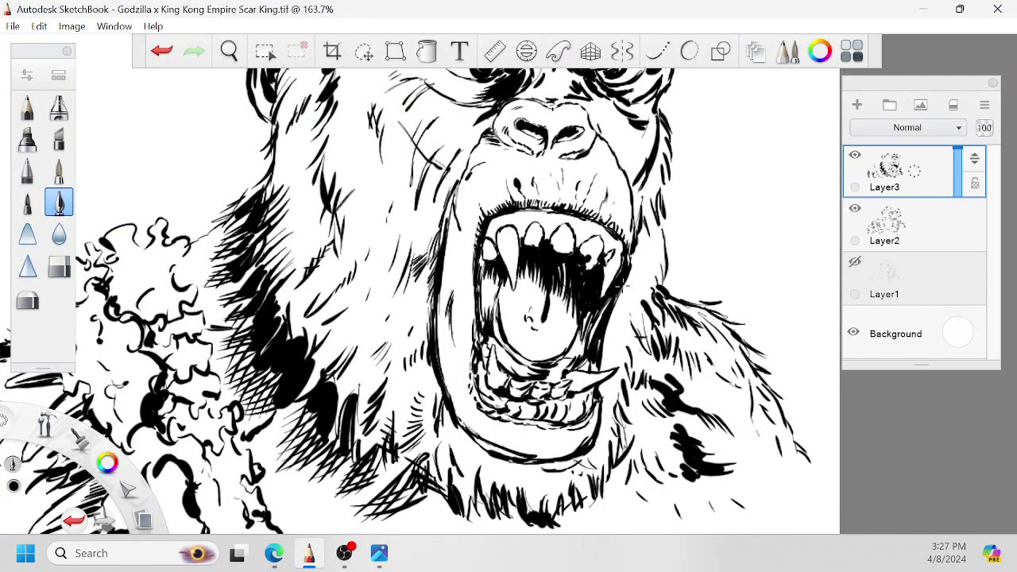
left_click_drag(622, 292, 608, 319)
mouse_move(638, 257)
left_mouse_down()
mouse_move(639, 232)
mouse_move(674, 281)
mouse_move(642, 334)
left_mouse_up()
key("space")
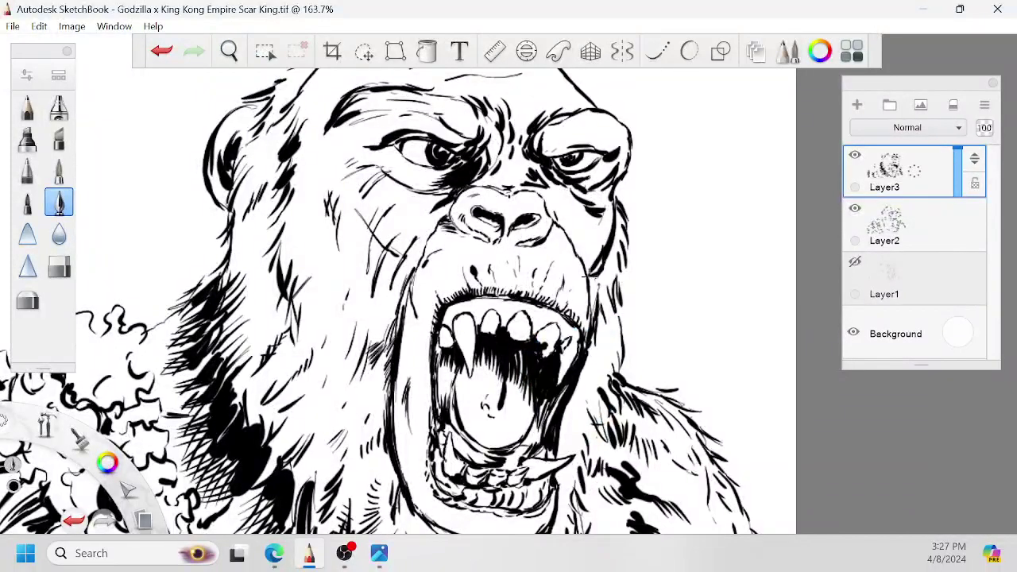
Draw short stray hairs sticking out of the head outline on the far side of the forehead, beside the far brow.
key("space")
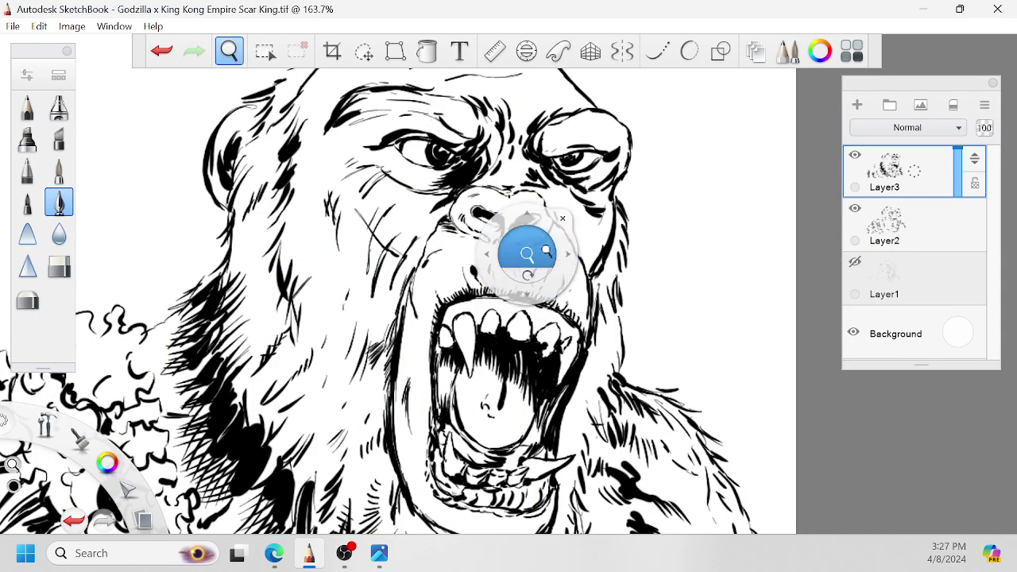
mouse_move(545, 251)
left_mouse_down()
mouse_move(548, 267)
mouse_move(542, 207)
mouse_move(509, 283)
mouse_move(511, 242)
mouse_move(554, 264)
left_mouse_up()
scroll(536, 252, "up", 2)
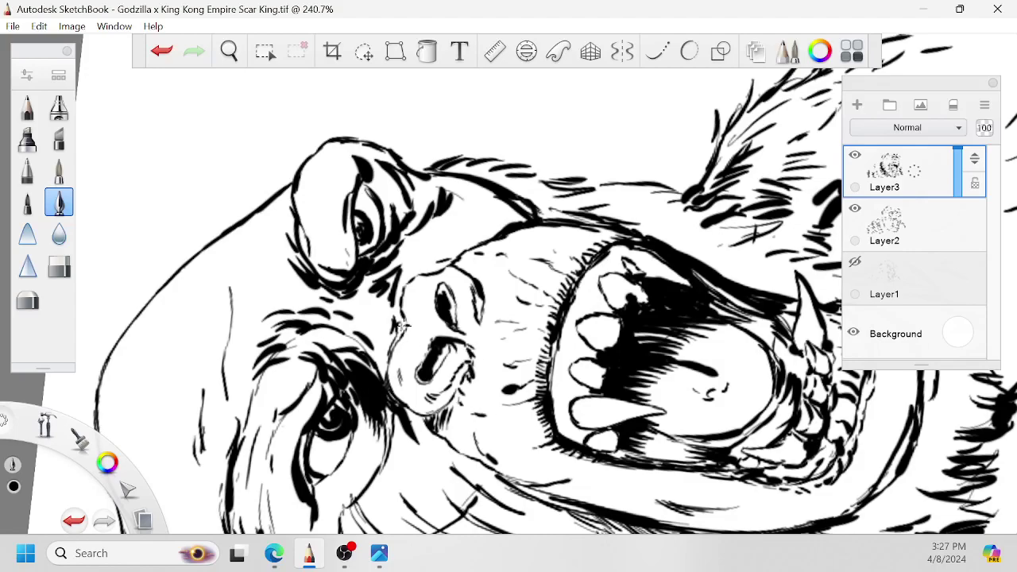
key("space")
left_click_drag(499, 286, 671, 281)
left_click_drag(278, 189, 294, 203)
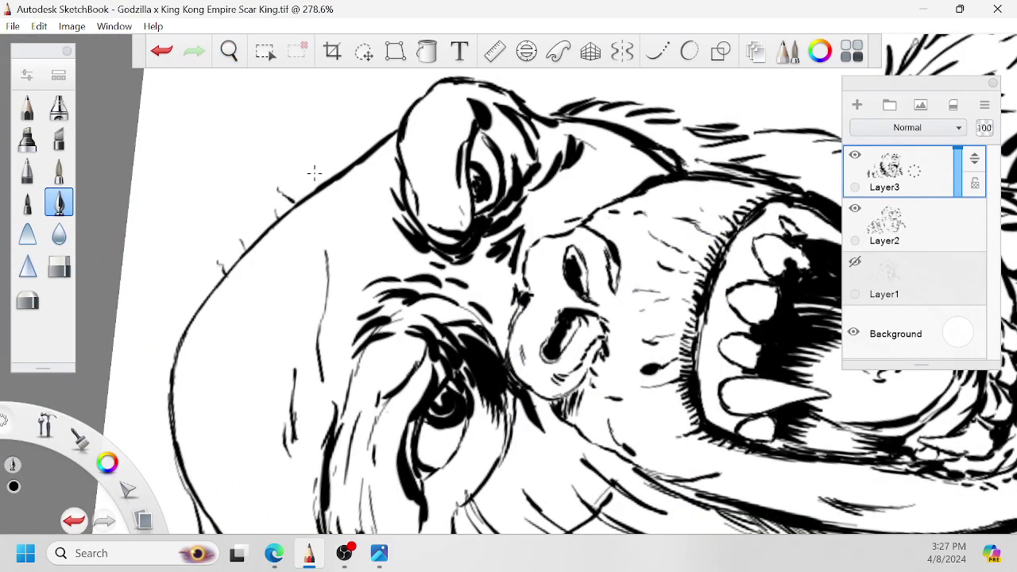
mouse_move(358, 157)
left_mouse_down()
mouse_move(347, 148)
mouse_move(373, 130)
left_mouse_up()
Continue the short stray hairs over the crown and down the near side of the head outline.
key("space")
mouse_move(443, 250)
left_mouse_down()
mouse_move(501, 207)
mouse_move(445, 278)
left_mouse_up()
mouse_move(489, 303)
left_mouse_down()
mouse_move(494, 289)
mouse_move(617, 251)
left_mouse_up()
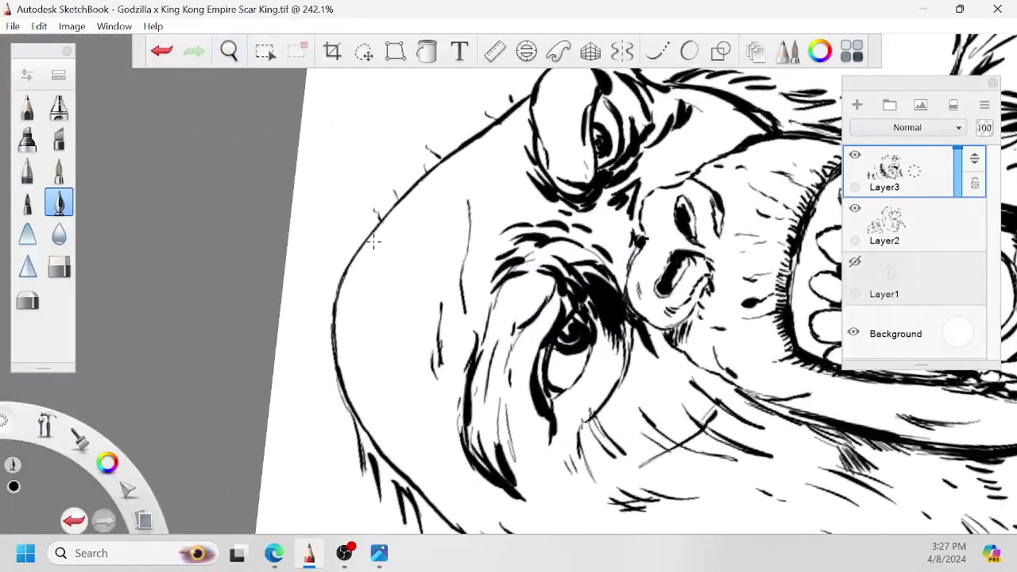
mouse_move(353, 259)
left_mouse_down()
mouse_move(340, 251)
mouse_move(328, 275)
left_mouse_up()
left_click_drag(332, 357, 326, 336)
mouse_move(327, 400)
left_mouse_down()
mouse_move(334, 378)
mouse_move(343, 384)
left_mouse_up()
left_click_drag(340, 430, 349, 405)
left_click_drag(347, 447, 349, 410)
key("space")
left_click_drag(421, 319, 356, 415)
left_click_drag(668, 434, 622, 375)
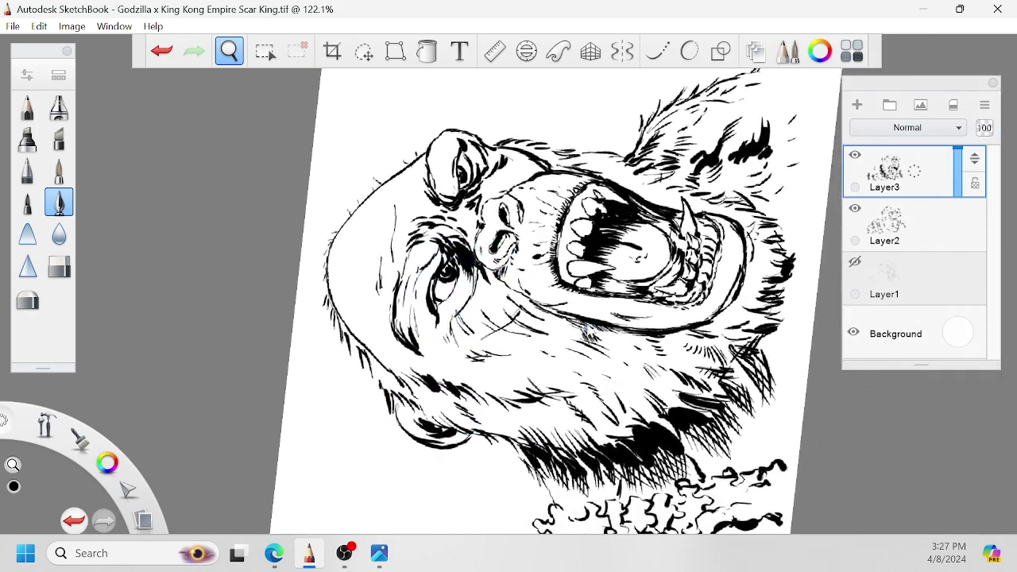
mouse_move(557, 326)
left_mouse_down()
mouse_move(461, 421)
mouse_move(427, 423)
mouse_move(561, 413)
left_mouse_up()
left_click_drag(606, 391, 619, 337)
mouse_move(336, 276)
left_mouse_down()
mouse_move(378, 239)
mouse_move(328, 287)
mouse_move(309, 321)
mouse_move(322, 324)
mouse_move(301, 321)
mouse_move(311, 332)
mouse_move(276, 370)
left_mouse_up()
key("space")
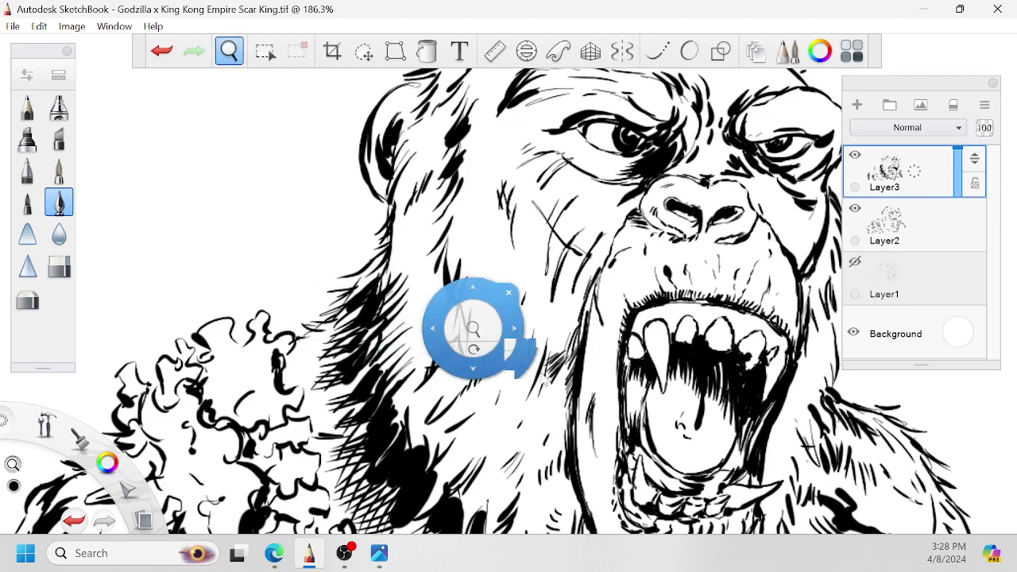
left_click_drag(472, 325, 516, 324)
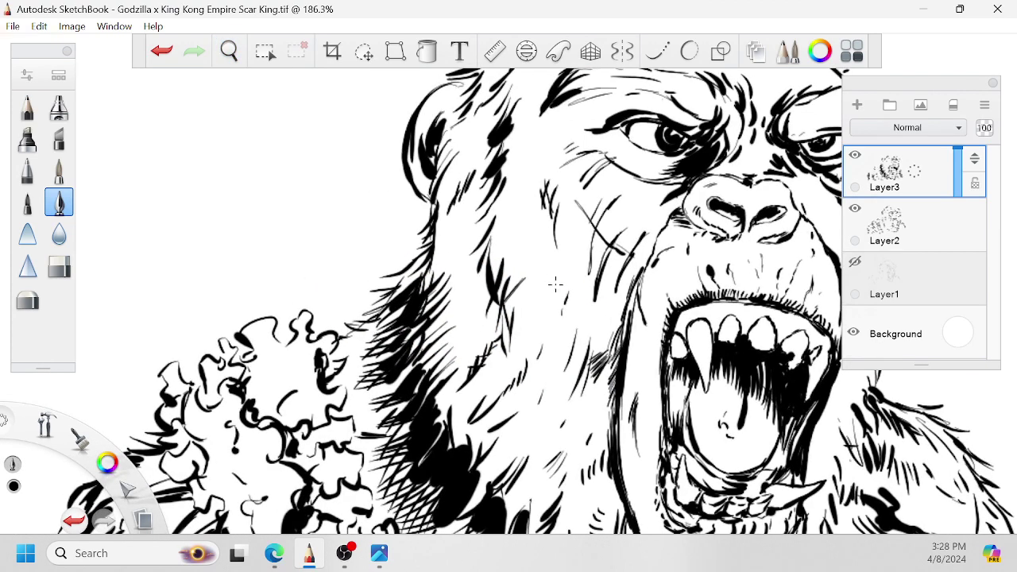
Add loose fur strokes on the chest below the beard and along the far shoulder around its dark patches.
key("space")
mouse_move(533, 291)
left_mouse_down()
mouse_move(556, 261)
mouse_move(639, 303)
mouse_move(709, 429)
mouse_move(652, 457)
mouse_move(641, 476)
left_mouse_up()
mouse_move(765, 340)
left_mouse_down()
mouse_move(753, 365)
mouse_move(610, 502)
left_mouse_up()
key("space")
mouse_move(630, 450)
left_mouse_down()
mouse_move(635, 460)
mouse_move(613, 494)
left_mouse_up()
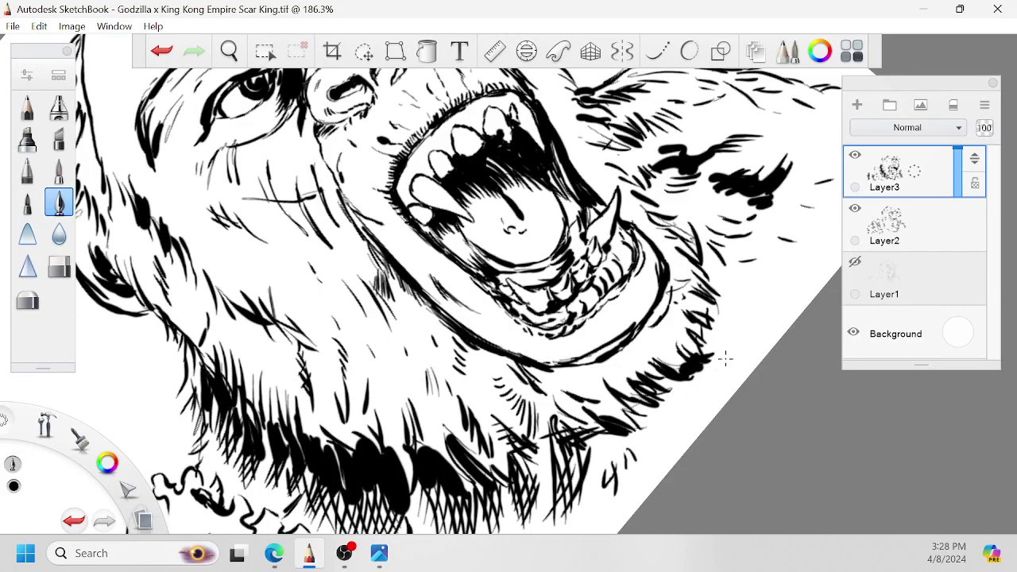
left_click_drag(759, 287, 733, 313)
key("space")
left_click_drag(799, 257, 721, 316)
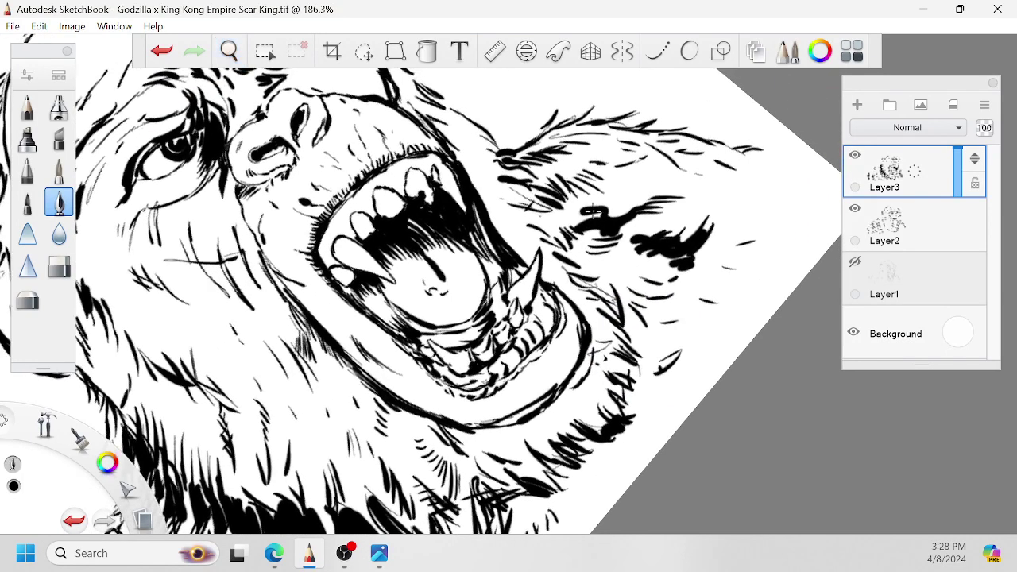
mouse_move(575, 212)
left_mouse_down()
mouse_move(562, 218)
mouse_move(602, 208)
mouse_move(613, 221)
left_mouse_up()
mouse_move(747, 195)
left_mouse_down()
mouse_move(710, 208)
mouse_move(732, 198)
left_mouse_up()
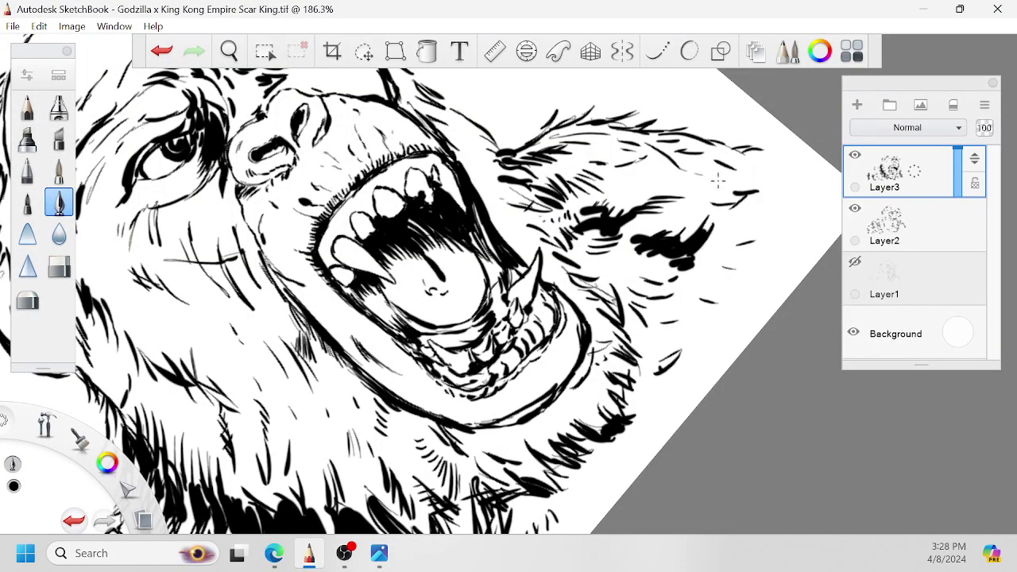
Add small skin-texture marks beneath the near eye and short crease strokes on the cheek below it.
key("space")
left_click_drag(593, 225, 699, 292)
left_click_drag(679, 330, 729, 319)
left_click_drag(608, 188, 674, 231)
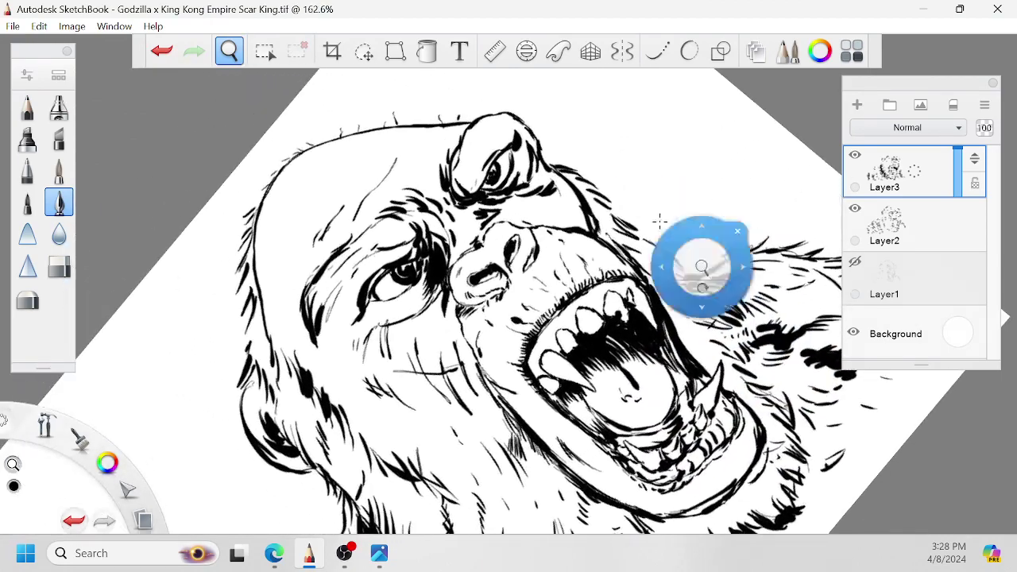
mouse_move(468, 143)
left_mouse_down()
mouse_move(460, 154)
mouse_move(470, 144)
left_mouse_up()
key("space")
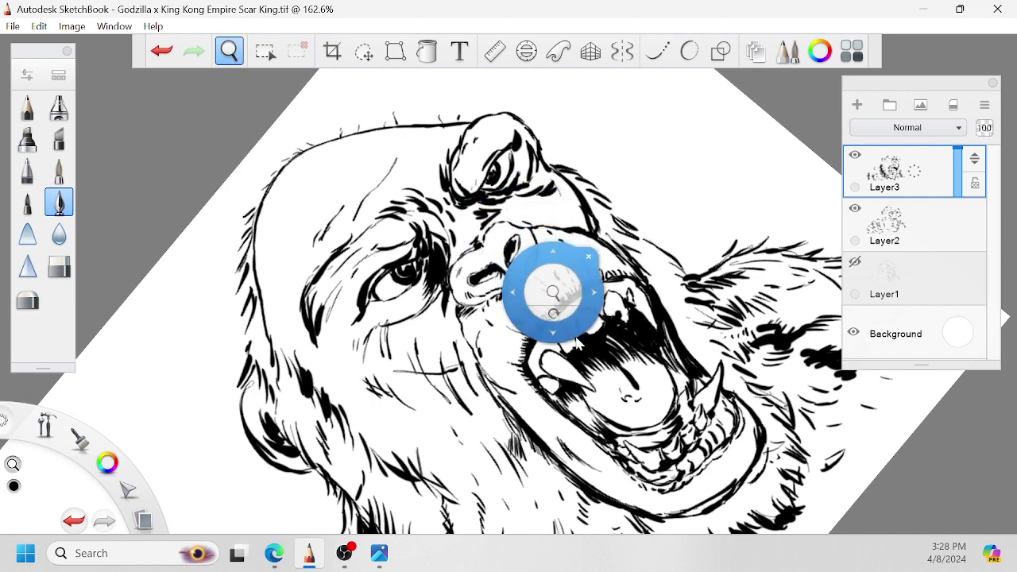
left_click_drag(548, 320, 563, 254)
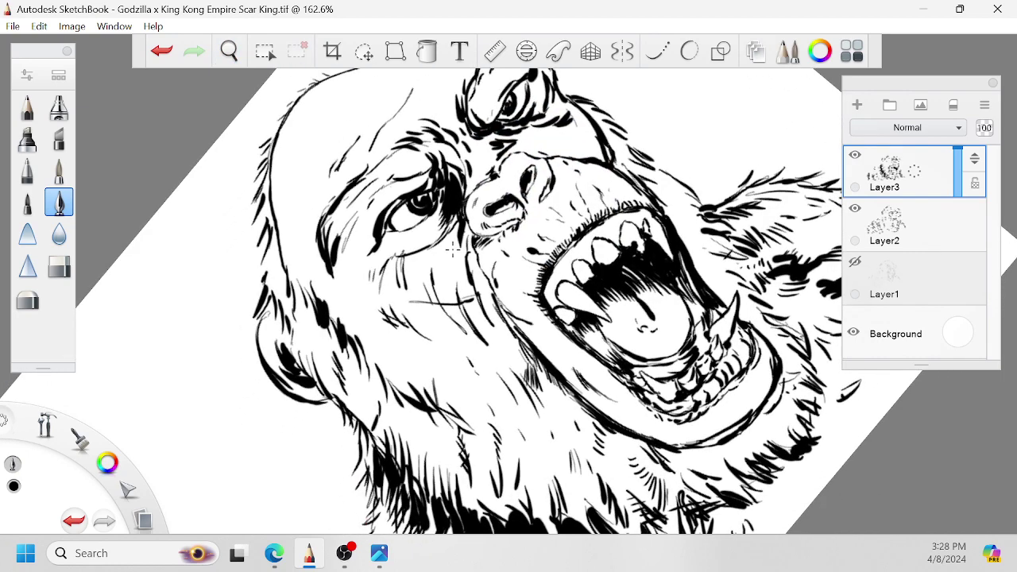
left_click_drag(447, 254, 443, 285)
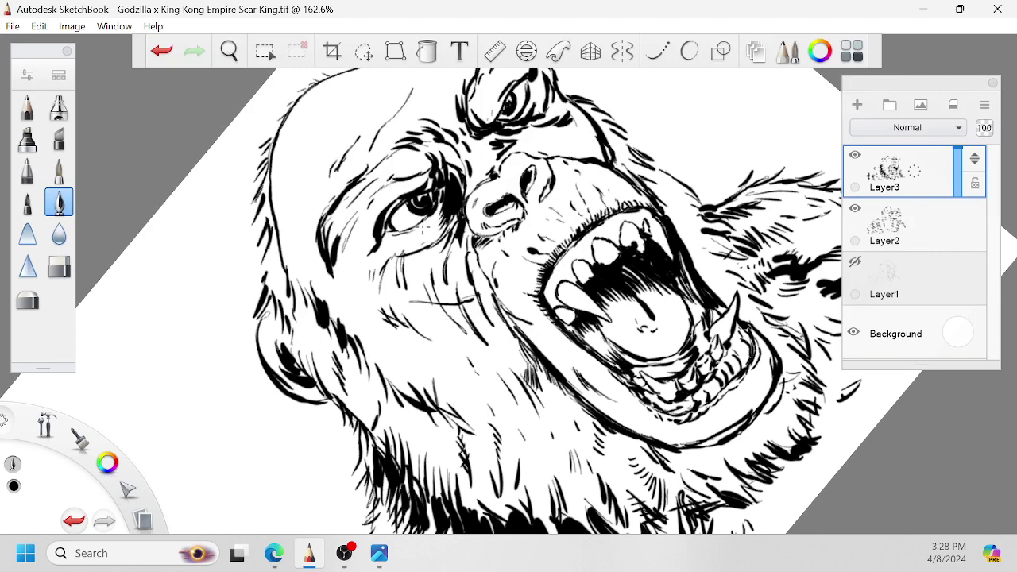
Add texture and fur strokes around both brows, below the near eye's outer corner, on the near temple and along the far cheek edge.
key("space")
left_click_drag(529, 158, 612, 241)
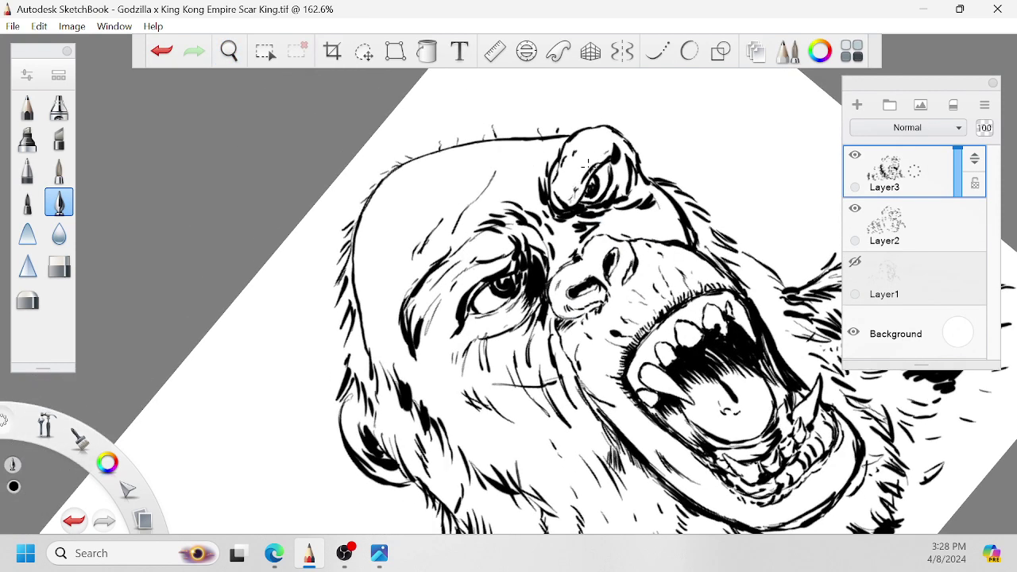
left_click_drag(512, 253, 503, 267)
left_click_drag(429, 360, 425, 370)
left_click_drag(435, 355, 454, 392)
left_click_drag(444, 374, 446, 390)
left_click_drag(394, 309, 377, 358)
left_click_drag(373, 320, 370, 337)
left_click_drag(369, 328, 342, 354)
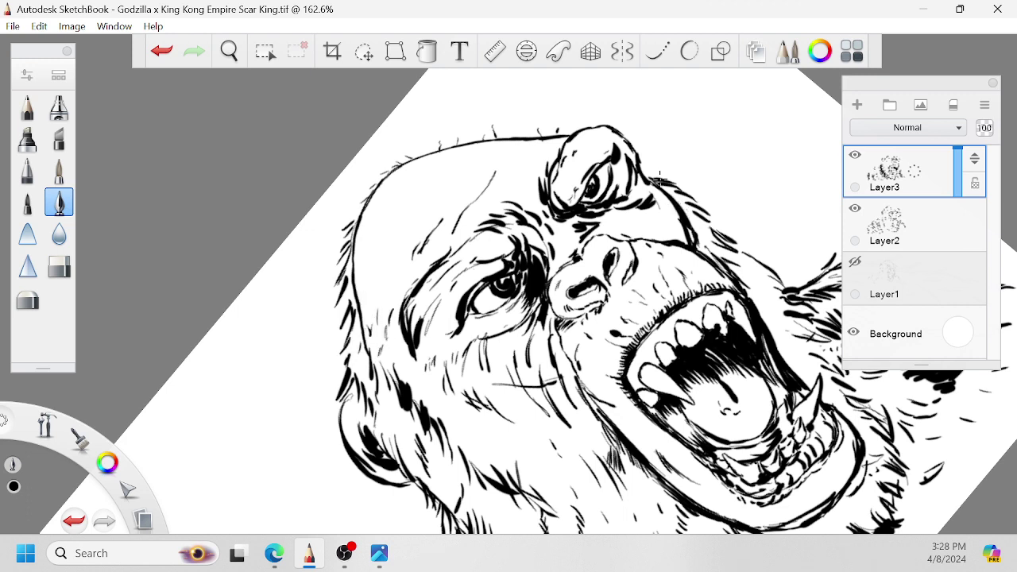
left_click_drag(696, 201, 682, 191)
Add and thicken dark fur tufts on the near side of the face in front of the ear.
key("space")
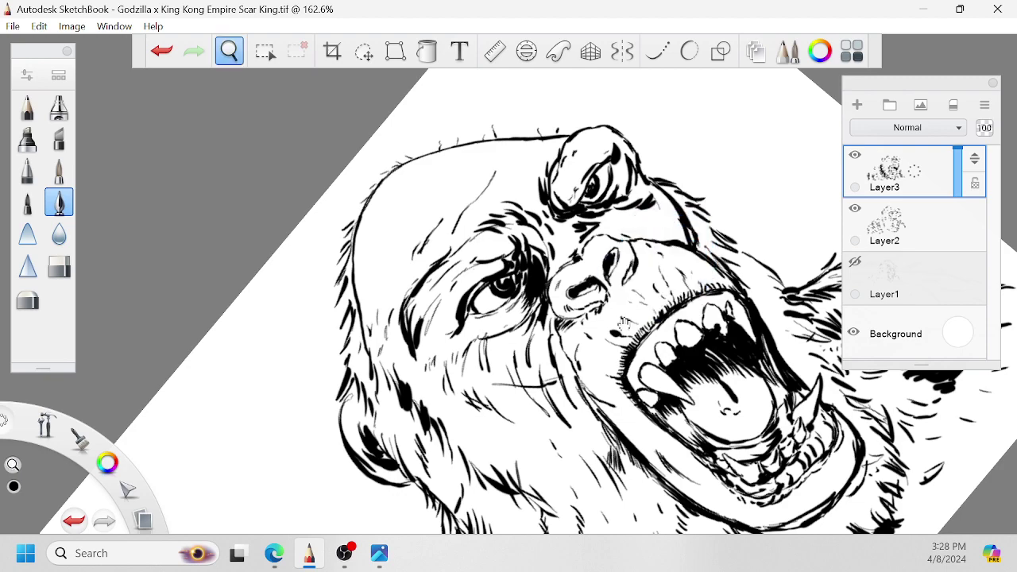
left_click_drag(624, 324, 627, 228)
left_click_drag(526, 343, 525, 361)
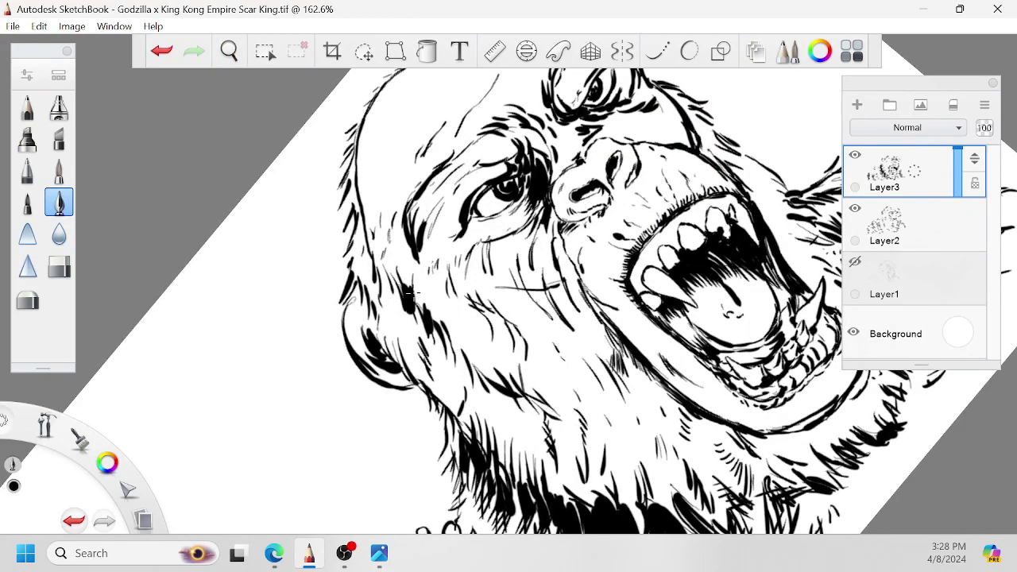
left_click_drag(411, 289, 407, 264)
mouse_move(410, 342)
left_mouse_down()
mouse_move(401, 299)
mouse_move(431, 305)
mouse_move(429, 292)
left_mouse_up()
mouse_move(436, 357)
left_mouse_down()
mouse_move(433, 330)
mouse_move(429, 339)
left_mouse_up()
Fill the area between the near ear and the cheek with more short fur strokes.
key("space")
left_click_drag(525, 387, 534, 314)
left_click_drag(458, 354, 448, 342)
mouse_move(465, 340)
left_mouse_down()
mouse_move(460, 324)
mouse_move(448, 323)
left_mouse_up()
mouse_move(463, 326)
left_mouse_down()
mouse_move(450, 305)
mouse_move(464, 296)
mouse_move(488, 355)
mouse_move(467, 367)
left_mouse_up()
key("space")
left_click_drag(478, 378, 473, 360)
Hatch short rows of fur strokes on the lower near cheek just above the dark neck fur.
key("space")
left_click_drag(689, 246, 670, 276)
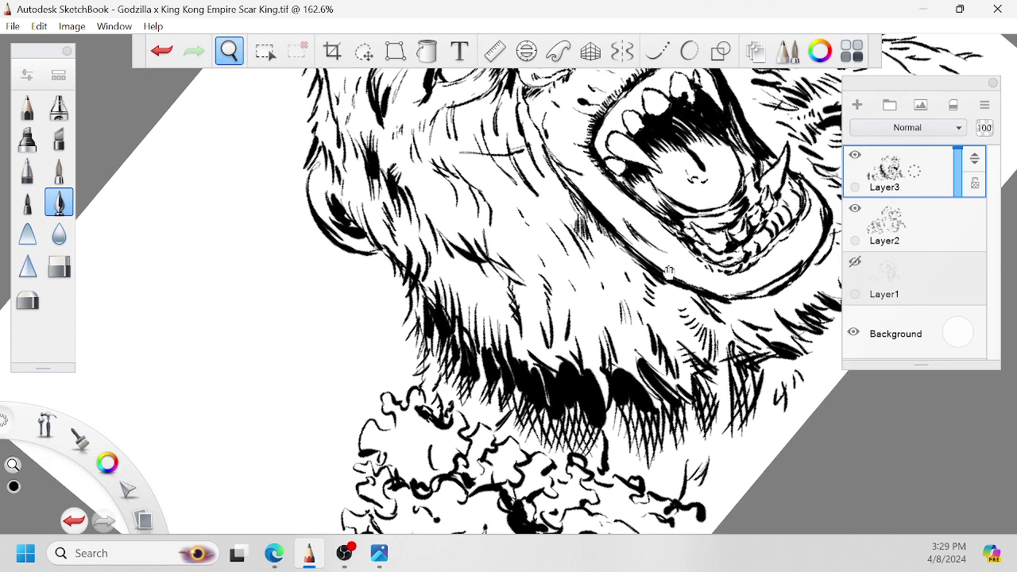
left_click_drag(588, 359, 575, 310)
left_click_drag(625, 367, 618, 343)
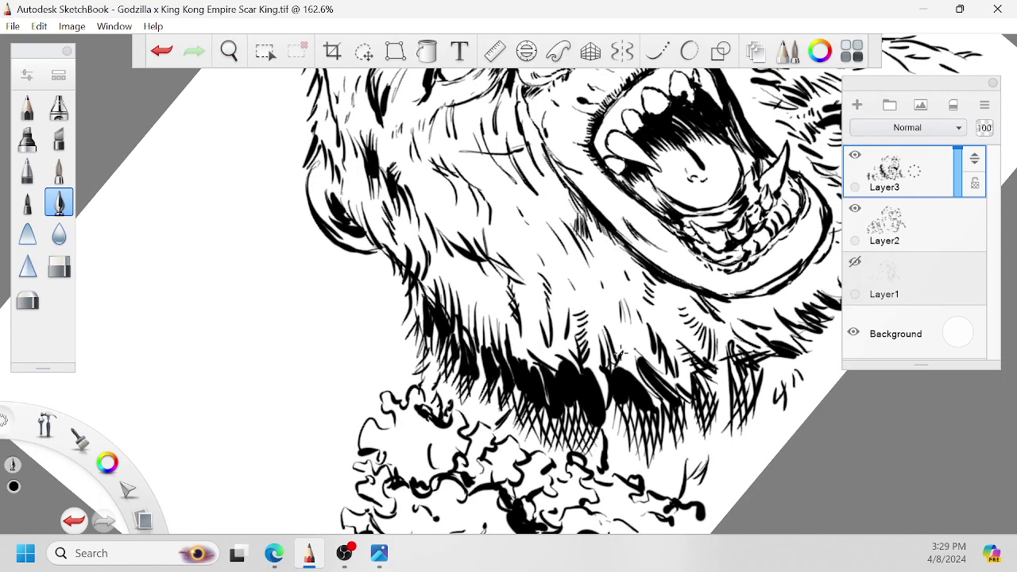
left_click_drag(573, 296, 569, 278)
left_click_drag(492, 307, 491, 281)
Add texture marks and shading strokes to the tongue and the inner edge of the mouth.
key("space")
left_click_drag(643, 270, 489, 394)
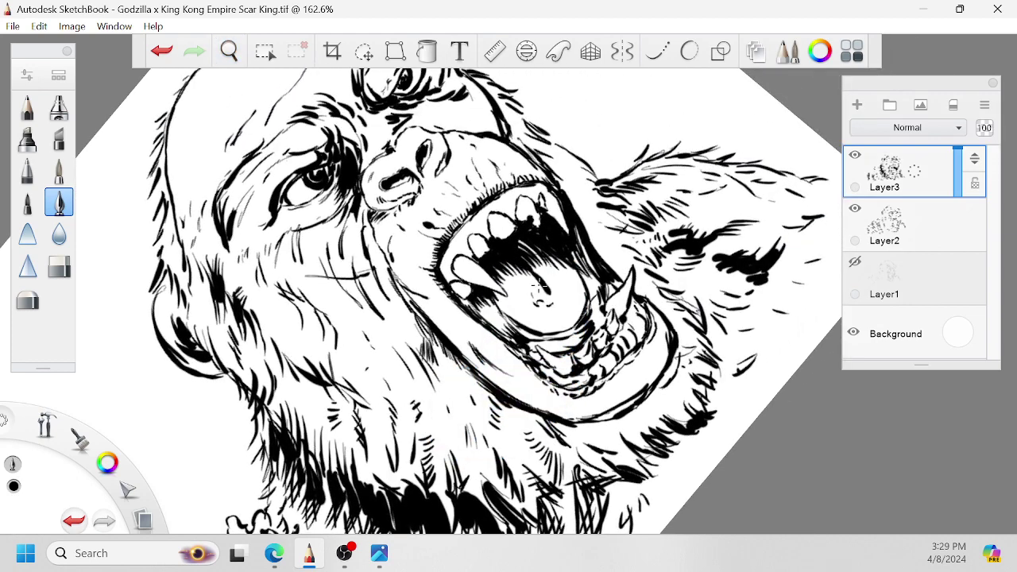
left_click_drag(532, 295, 569, 298)
mouse_move(507, 319)
left_mouse_down()
mouse_move(527, 335)
mouse_move(502, 300)
left_mouse_up()
left_click_drag(556, 342, 523, 333)
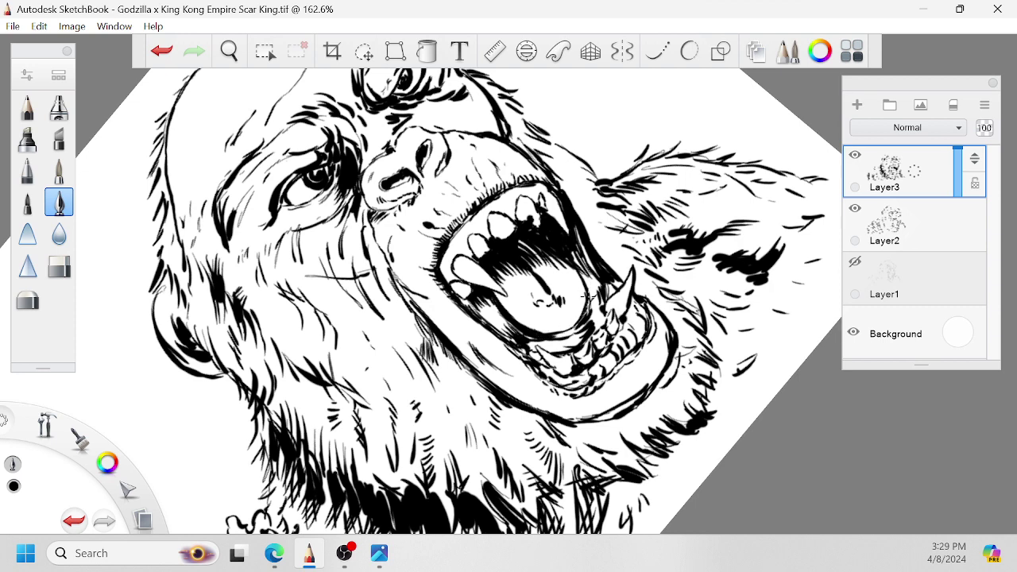
left_click_drag(588, 296, 569, 243)
Draw short crease marks on the near lip and continue them onto the lower lip.
left_click_drag(469, 332, 456, 313)
mouse_move(505, 359)
left_mouse_down()
mouse_move(489, 335)
mouse_move(499, 345)
left_mouse_up()
mouse_move(551, 396)
left_mouse_down()
mouse_move(529, 381)
mouse_move(549, 398)
left_mouse_up()
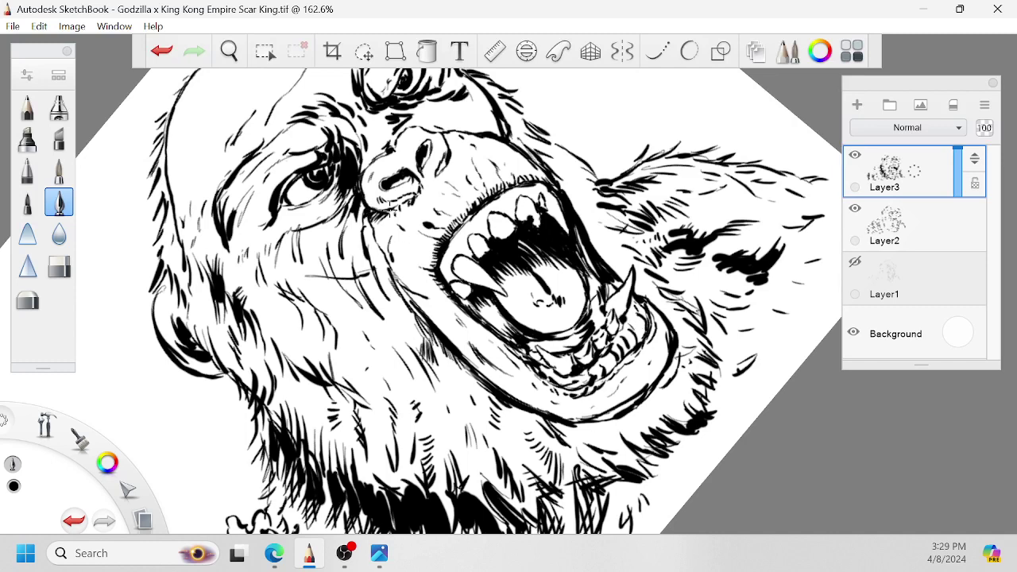
Add shading and wrinkle strokes on the far cheek between the far eye and the nose.
key("space")
mouse_move(512, 274)
left_mouse_down()
mouse_move(547, 299)
mouse_move(539, 284)
mouse_move(541, 295)
mouse_move(482, 275)
left_mouse_up()
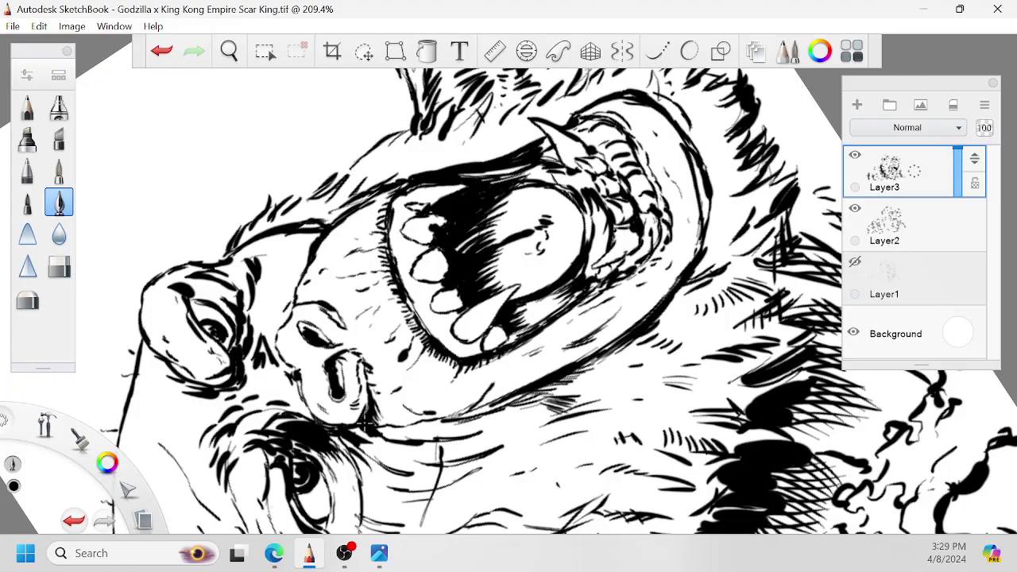
key("space")
left_click_drag(553, 279, 501, 232)
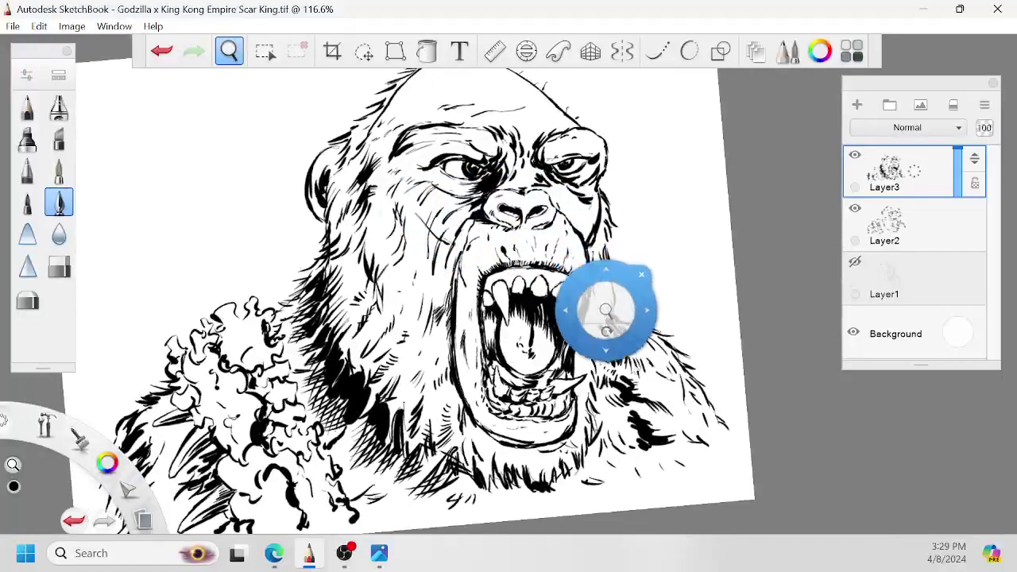
left_click_drag(648, 404, 680, 419)
scroll(681, 421, "up", 4)
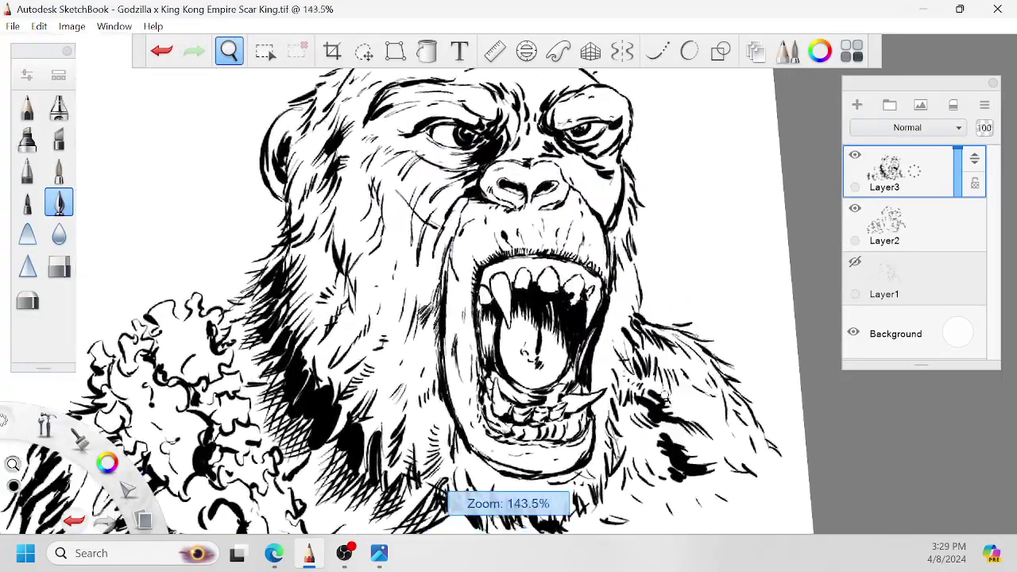
mouse_move(640, 269)
left_mouse_down()
mouse_move(626, 238)
mouse_move(628, 261)
left_mouse_up()
key("space")
mouse_move(653, 216)
left_mouse_down()
mouse_move(654, 261)
mouse_move(623, 222)
left_mouse_up()
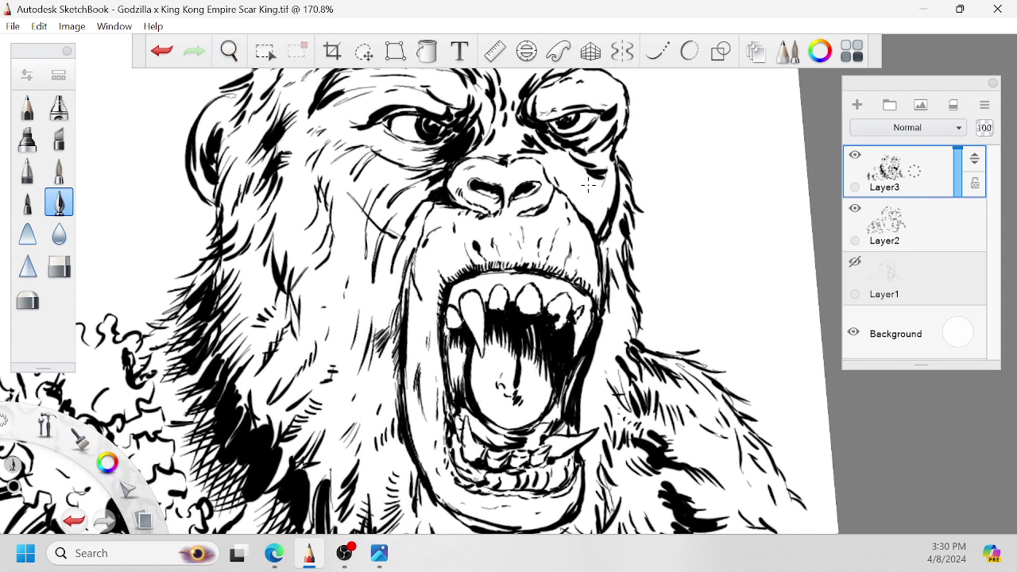
mouse_move(592, 191)
left_mouse_down()
mouse_move(596, 157)
mouse_move(550, 179)
mouse_move(512, 156)
mouse_move(541, 165)
mouse_move(554, 183)
mouse_move(544, 162)
left_mouse_up()
Darken the nose bridge and the creases around the far brow, and add strokes on the far cheek beside the muzzle.
key("space")
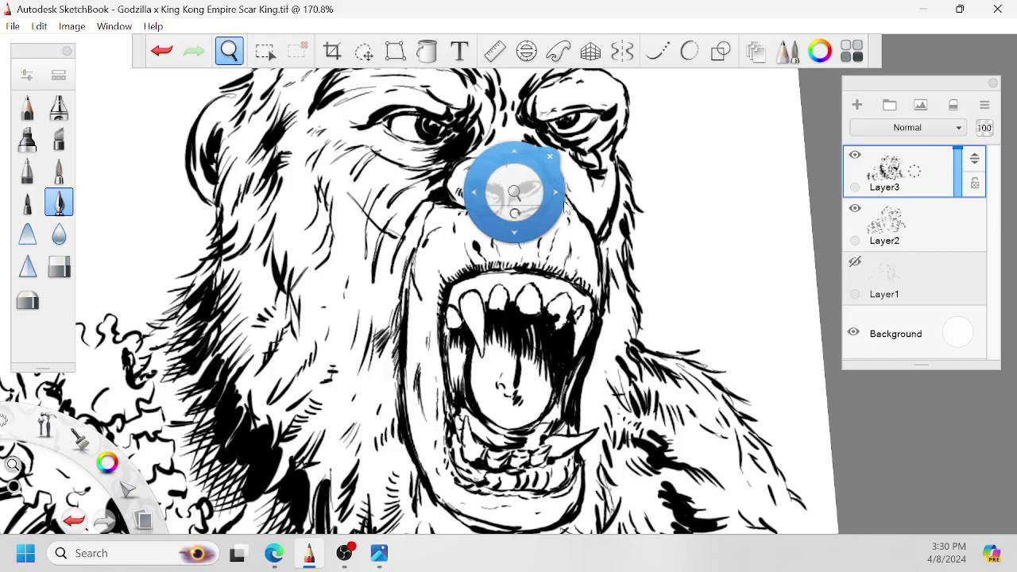
mouse_move(515, 208)
left_mouse_down()
mouse_move(532, 215)
mouse_move(488, 213)
mouse_move(434, 276)
mouse_move(521, 278)
left_mouse_up()
mouse_move(494, 244)
left_mouse_down()
mouse_move(516, 229)
mouse_move(482, 296)
mouse_move(487, 325)
mouse_move(475, 306)
mouse_move(453, 310)
mouse_move(474, 305)
mouse_move(449, 312)
left_mouse_up()
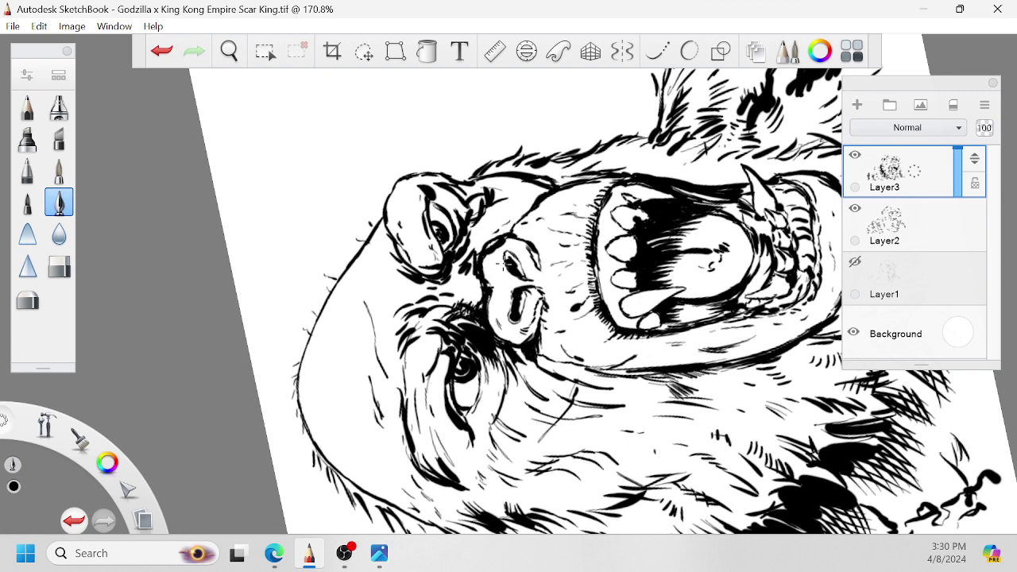
mouse_move(475, 283)
left_mouse_down()
mouse_move(481, 299)
mouse_move(478, 289)
left_mouse_up()
left_click_drag(402, 275, 437, 294)
mouse_move(446, 286)
left_mouse_down()
mouse_move(415, 292)
mouse_move(381, 222)
left_mouse_up()
mouse_move(516, 219)
left_mouse_down()
mouse_move(499, 208)
mouse_move(546, 192)
left_mouse_up()
Sign the empty area beside the head with the artist's initials in large letters and write an underlined 2024 below them.
key("space")
mouse_move(680, 405)
left_mouse_down()
mouse_move(642, 451)
mouse_move(515, 479)
mouse_move(593, 348)
mouse_move(552, 395)
mouse_move(478, 412)
mouse_move(506, 413)
left_mouse_up()
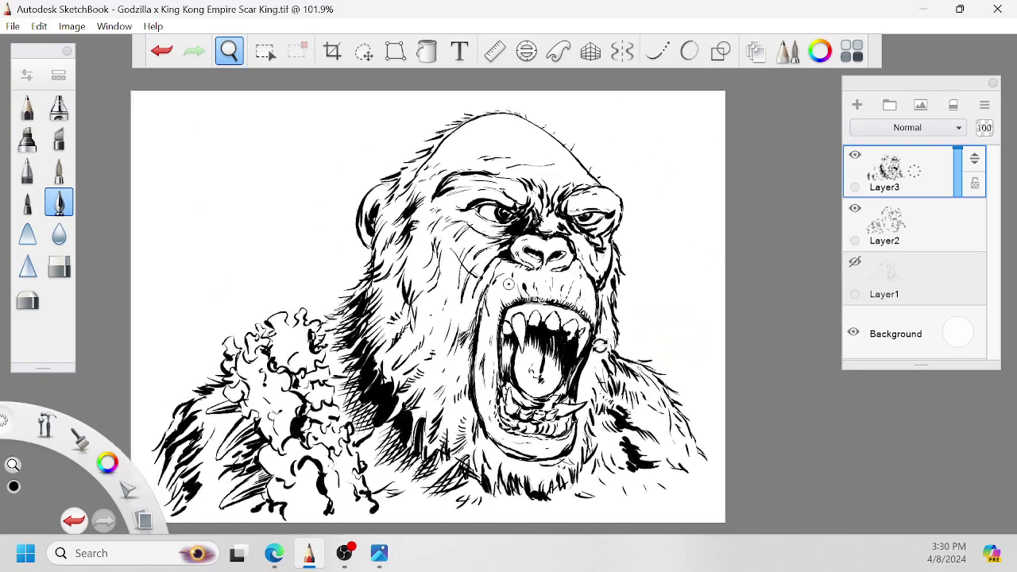
mouse_move(605, 337)
left_mouse_down()
mouse_move(600, 346)
mouse_move(606, 338)
left_mouse_up()
left_click_drag(590, 387, 756, 409)
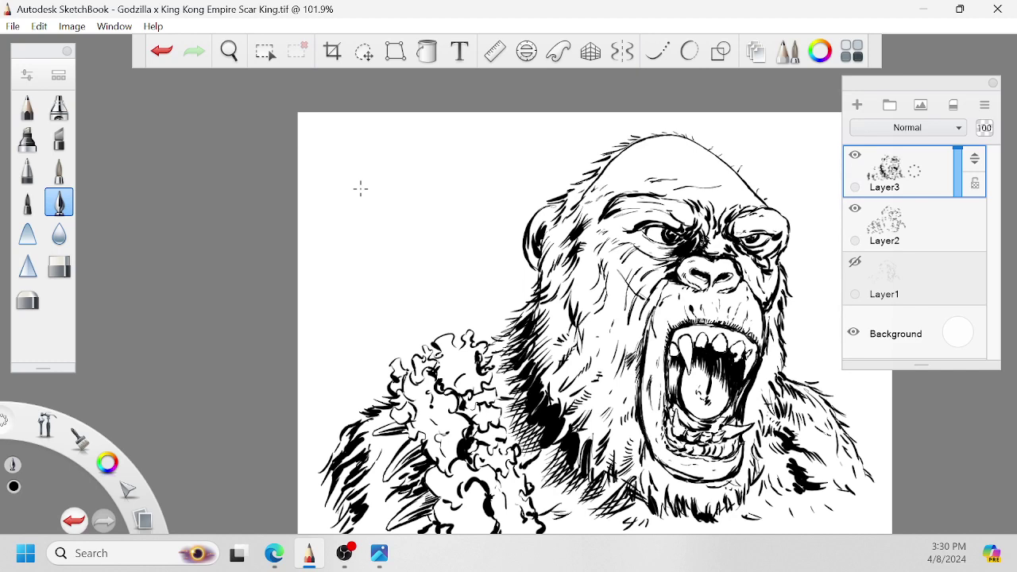
left_click_drag(343, 175, 357, 240)
left_click_drag(316, 204, 371, 148)
mouse_move(366, 224)
left_mouse_down()
mouse_move(383, 200)
mouse_move(367, 226)
left_mouse_up()
mouse_move(389, 170)
left_mouse_down()
mouse_move(392, 219)
mouse_move(410, 216)
mouse_move(409, 236)
left_mouse_up()
left_click_drag(412, 159, 410, 185)
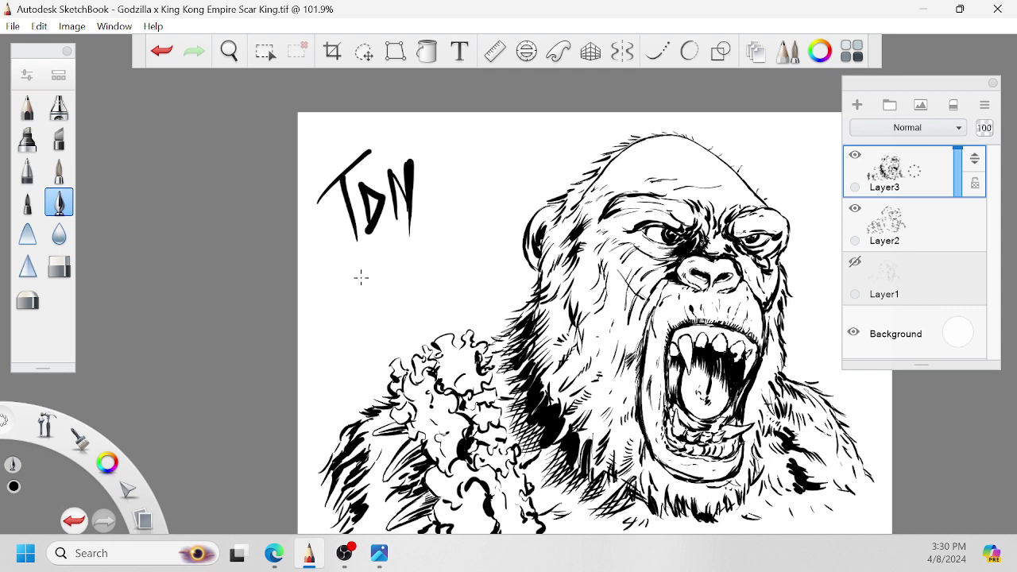
mouse_move(351, 270)
left_mouse_down()
mouse_move(355, 283)
mouse_move(380, 266)
mouse_move(399, 278)
left_mouse_up()
mouse_move(402, 252)
left_mouse_down()
mouse_move(412, 302)
mouse_move(432, 274)
left_mouse_up()
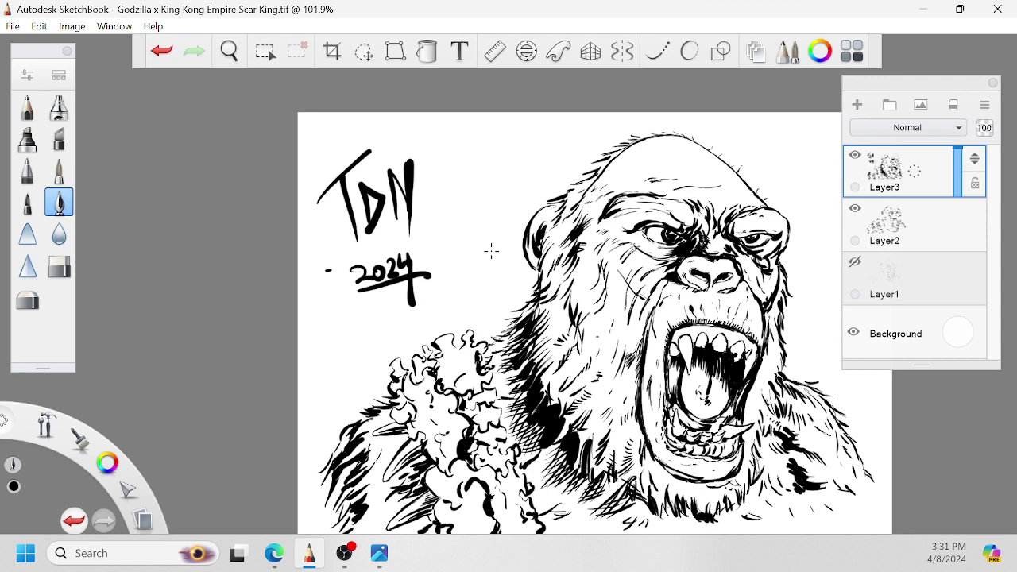
mouse_move(751, 301)
left_mouse_down()
mouse_move(762, 318)
mouse_move(753, 332)
left_mouse_up()
left_click_drag(664, 299, 658, 386)
left_click_drag(624, 479, 640, 500)
left_click_drag(686, 296, 692, 306)
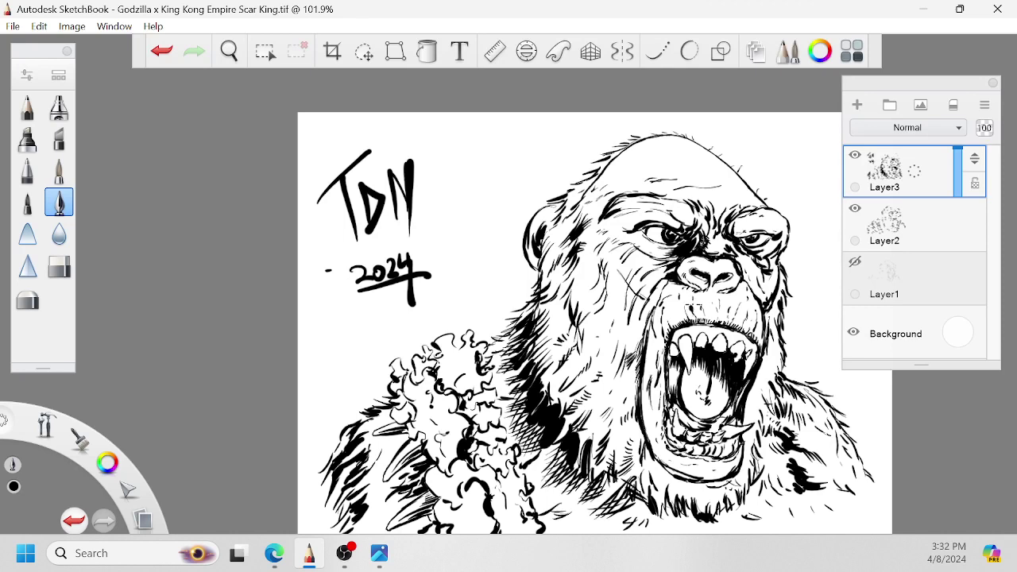